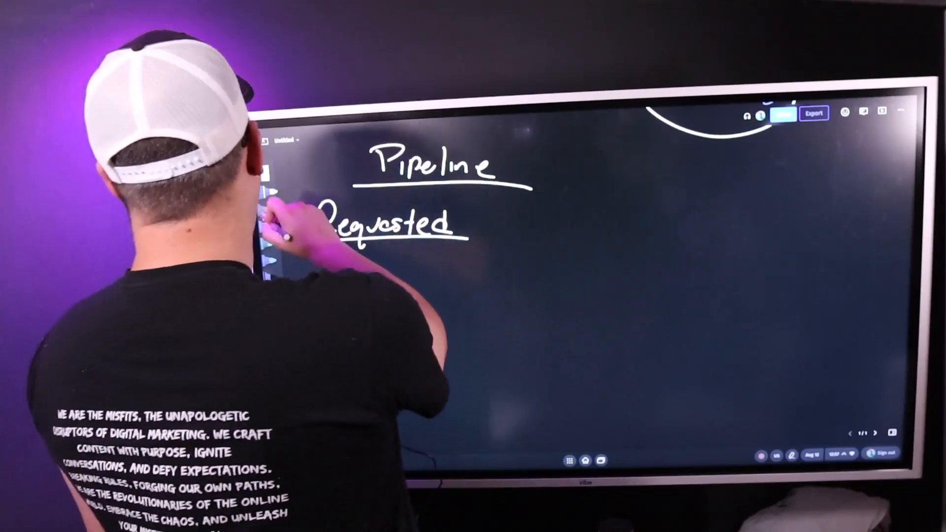
Handwrite 'Confirmed' and 'No/show' beside 'Requested' on the whiteboard, then begin another stage heading.
{"action": "mouse_move", "coordinate": [517, 211]}
{"action": "left_mouse_down"}
{"action": "mouse_move", "coordinate": [516, 237]}
{"action": "mouse_move", "coordinate": [551, 239]}
{"action": "left_mouse_up"}
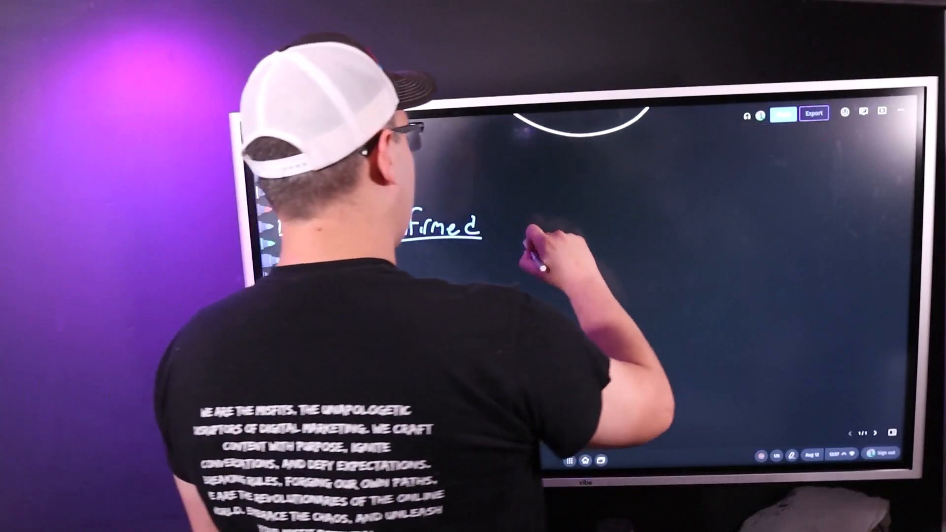
{"action": "left_click_drag", "start_coordinate": [552, 259], "coordinate": [589, 228]}
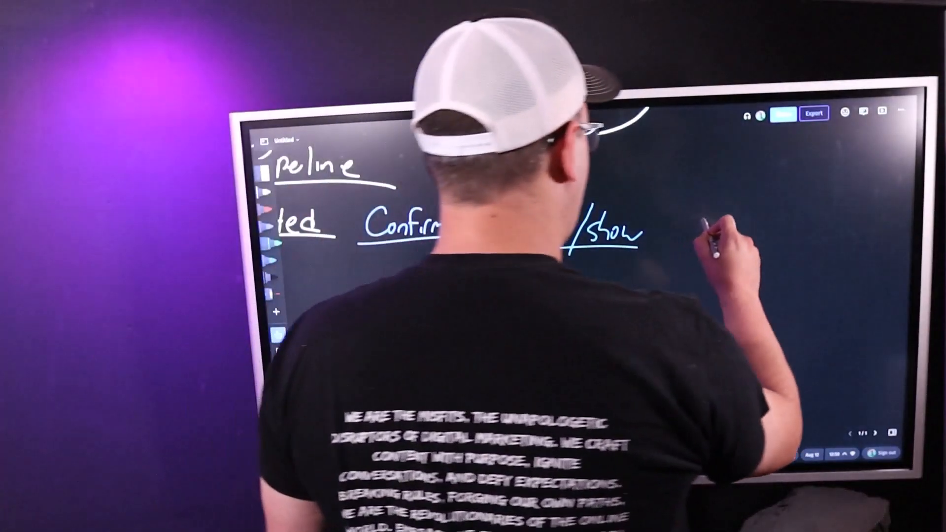
{"action": "left_click_drag", "start_coordinate": [701, 217], "coordinate": [679, 242]}
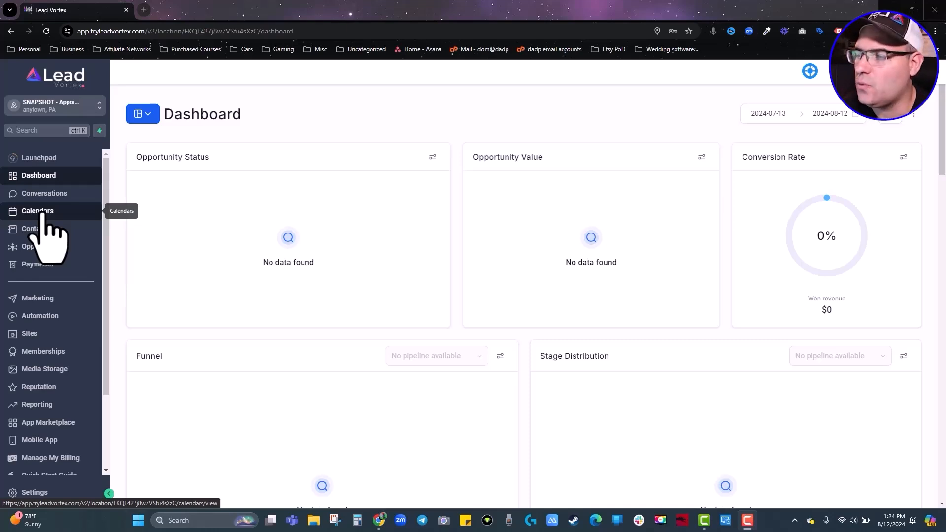
From Calendars, go to calendar settings and choose Create Calendar.
{"action": "left_click", "coordinate": [42, 211]}
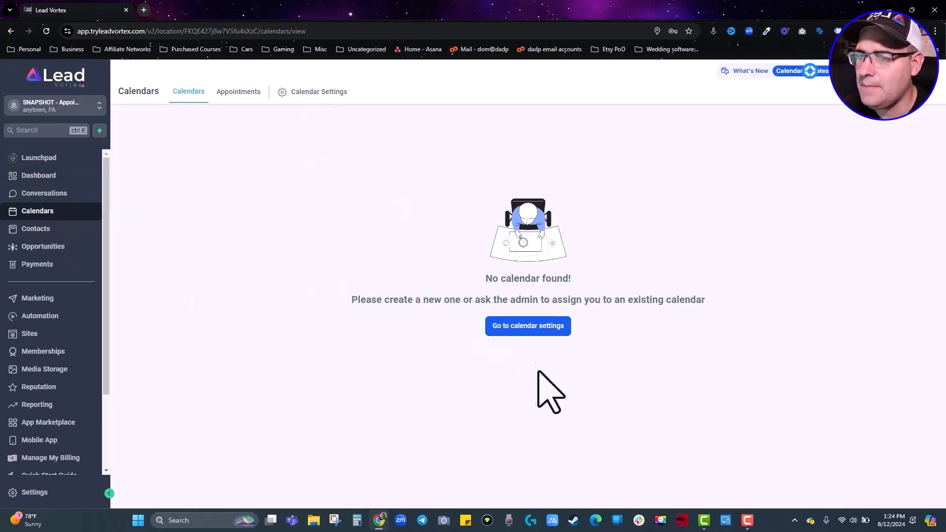
{"action": "left_click", "coordinate": [536, 337]}
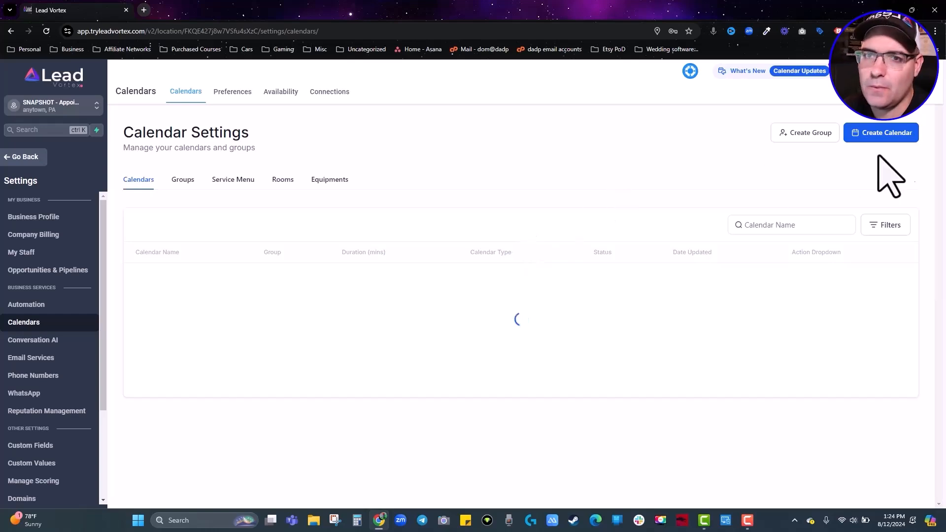
{"action": "left_click", "coordinate": [882, 138]}
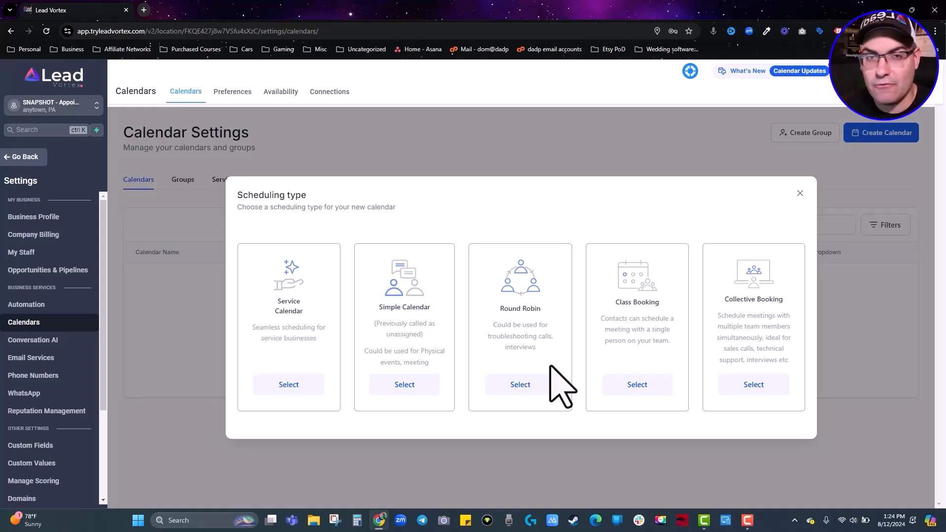
Make a Round Robin calendar named 'Appointment Calendar' with one team member and custom URL 9djdhg3.
{"action": "left_click", "coordinate": [522, 384]}
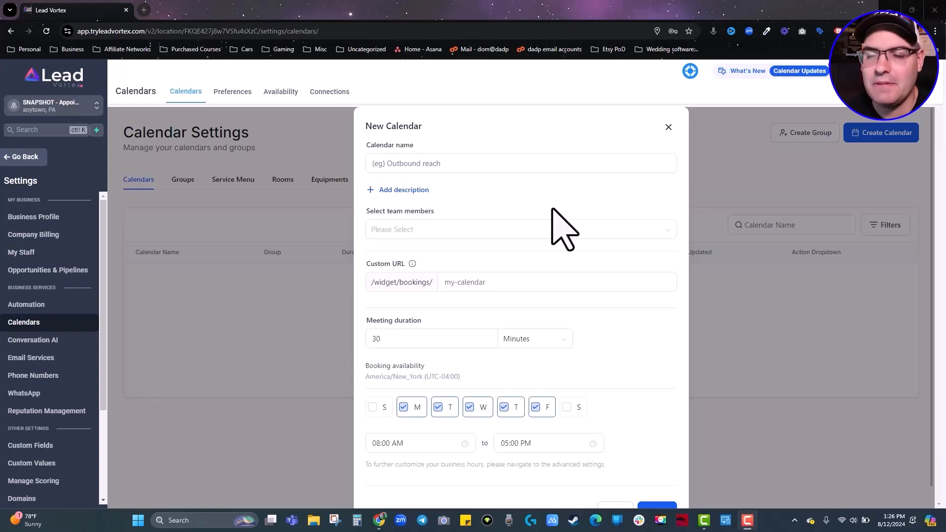
{"action": "left_click", "coordinate": [524, 164]}
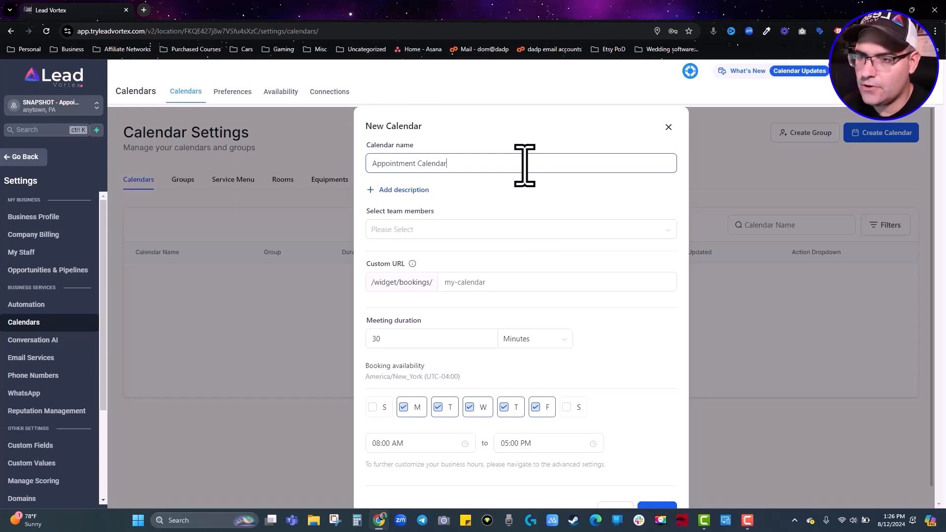
{"action": "left_click", "coordinate": [561, 186]}
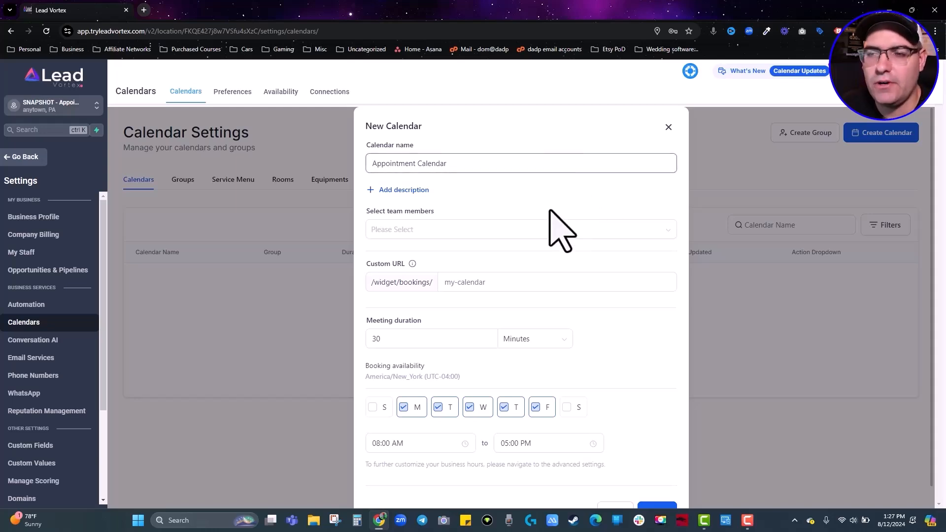
{"action": "left_click", "coordinate": [451, 229]}
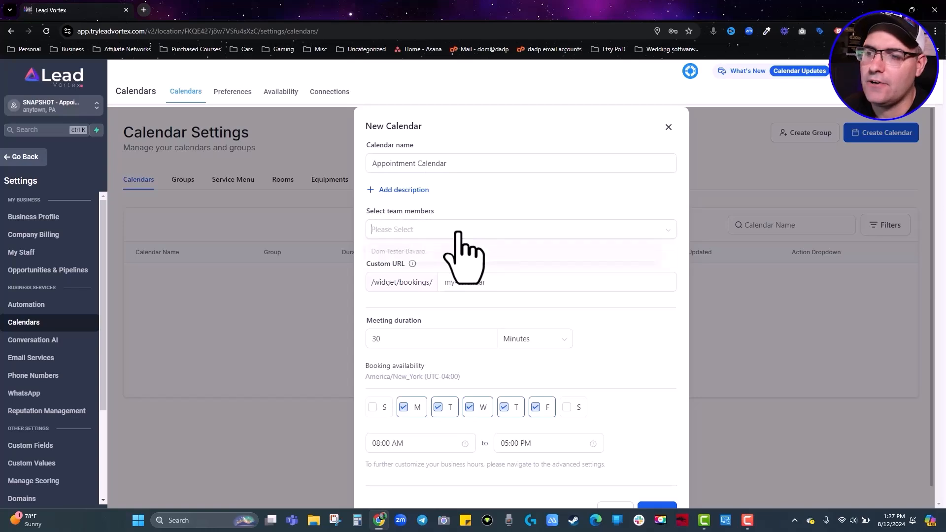
{"action": "left_click", "coordinate": [435, 251]}
{"action": "left_click", "coordinate": [515, 194]}
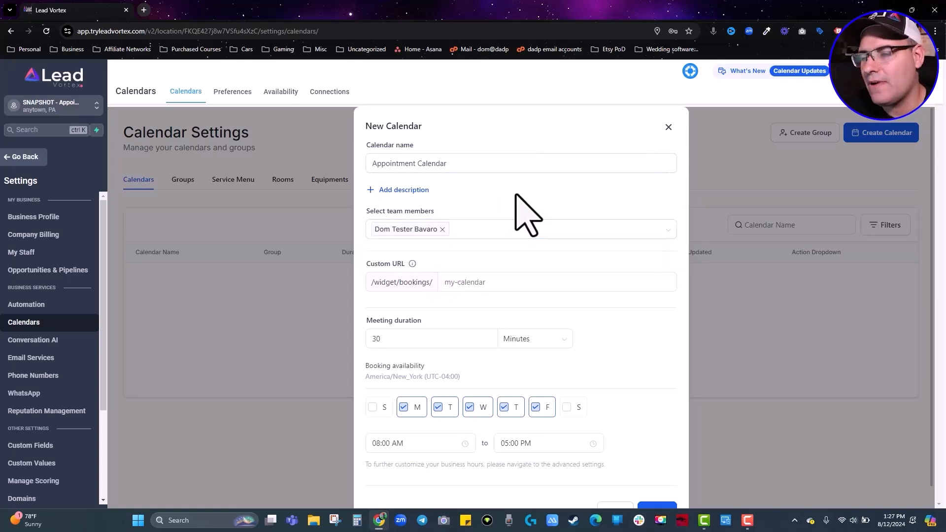
{"action": "left_click", "coordinate": [476, 279]}
{"action": "type", "text": "9djdhg3"}
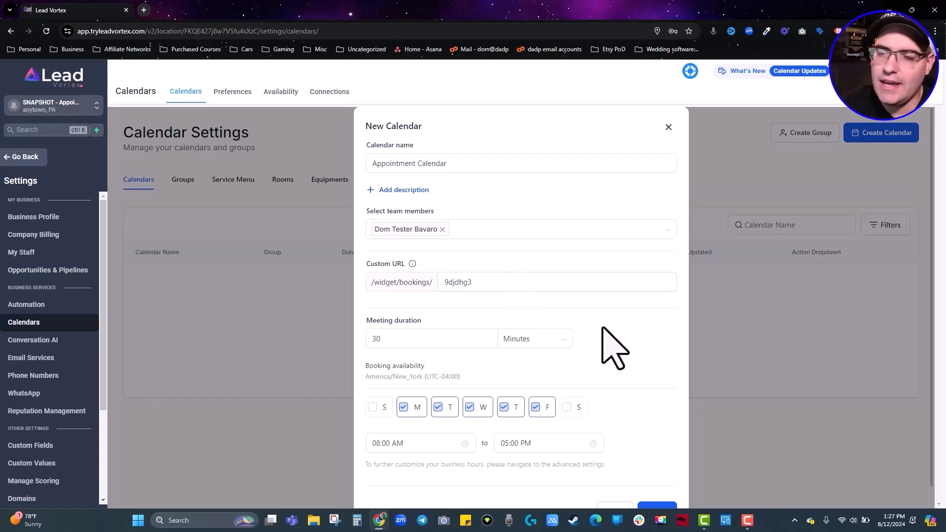
{"action": "scroll", "coordinate": [434, 305], "scroll_direction": "down", "scroll_amount": 1}
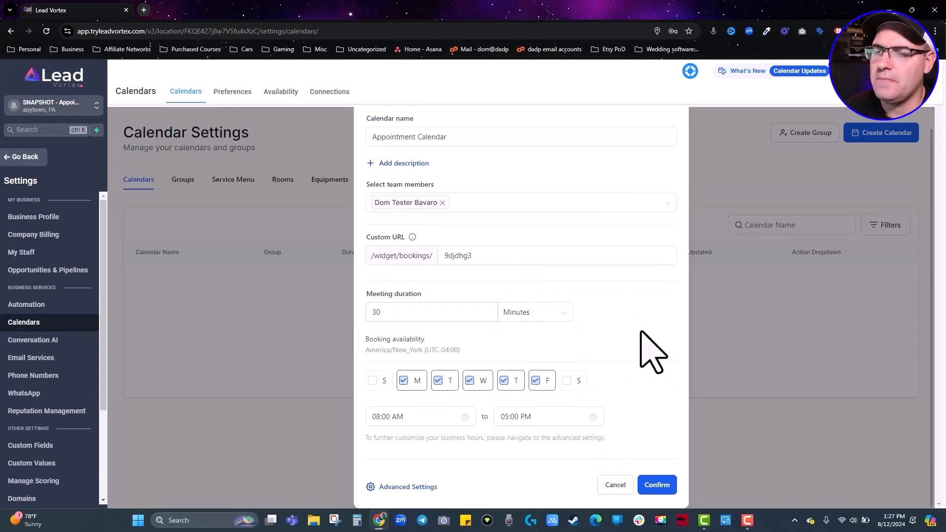
Confirm the new Appointment Calendar with these settings.
{"action": "left_click", "coordinate": [403, 489]}
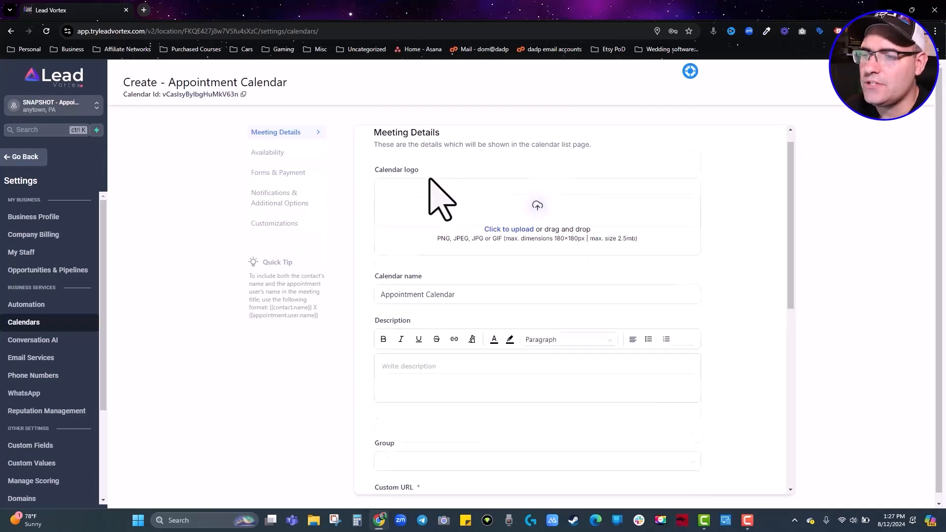
{"action": "scroll", "coordinate": [429, 205], "scroll_direction": "down", "scroll_amount": 2}
{"action": "scroll", "coordinate": [448, 331], "scroll_direction": "down", "scroll_amount": 3}
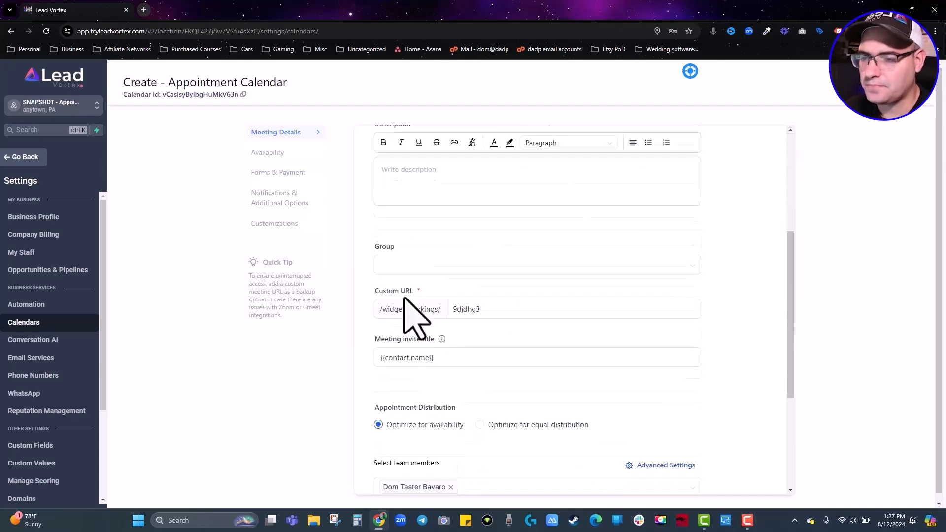
Set the meeting invite title to {{contact.name}} X {{user.name}}.
{"action": "left_click", "coordinate": [441, 326]}
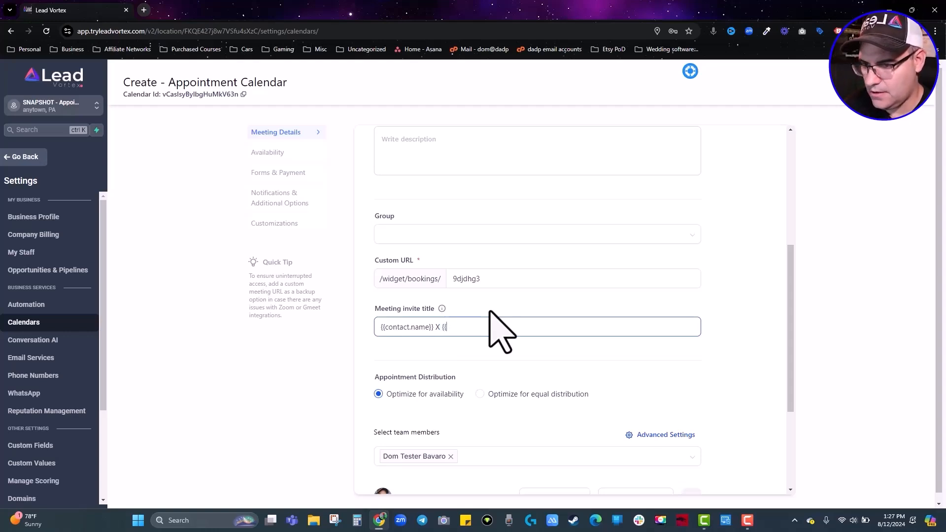
{"action": "type", "text": ".name}}"}
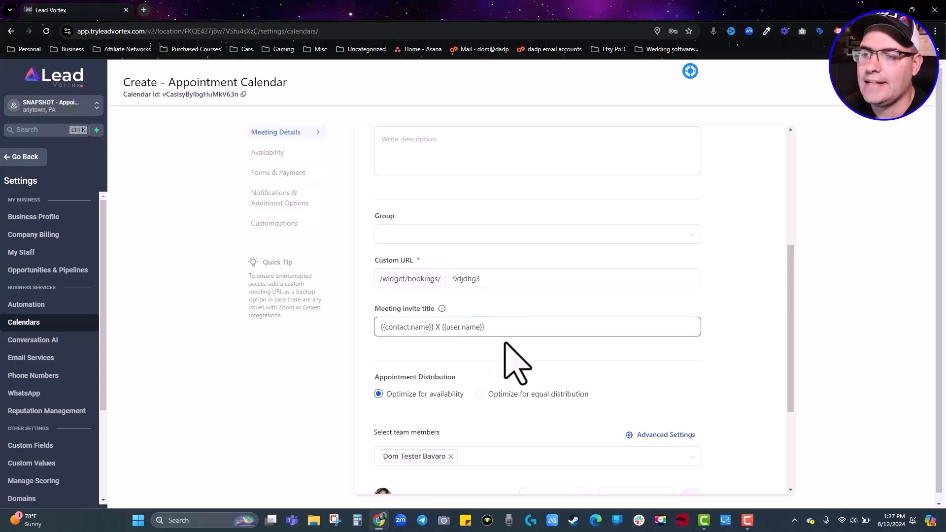
{"action": "scroll", "coordinate": [433, 339], "scroll_direction": "down", "scroll_amount": 1}
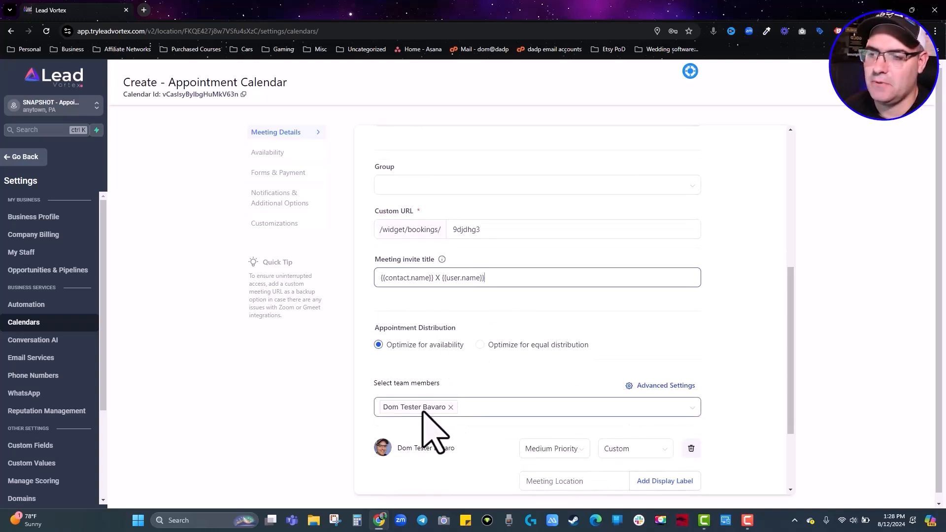
{"action": "scroll", "coordinate": [517, 384], "scroll_direction": "down", "scroll_amount": 3}
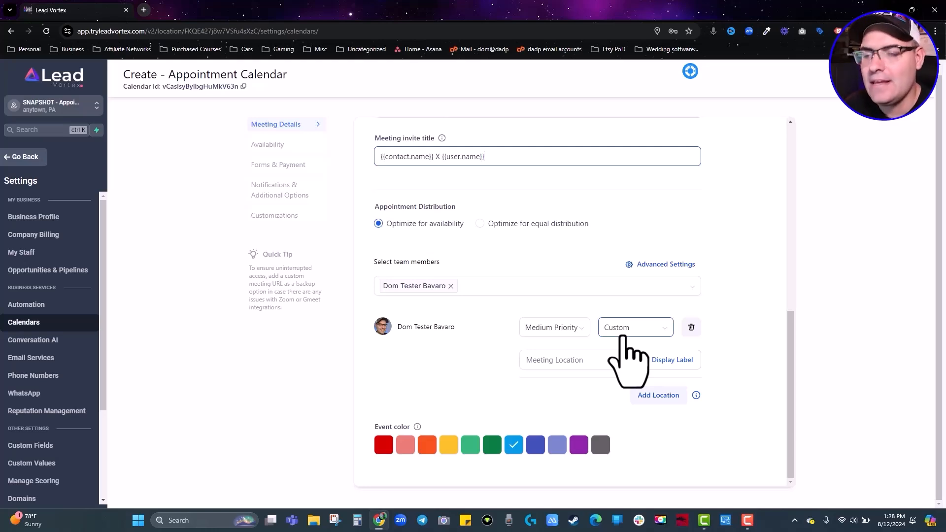
Set the team member's meeting location to Google Meet after briefly trying Zoom.
{"action": "left_click", "coordinate": [625, 337]}
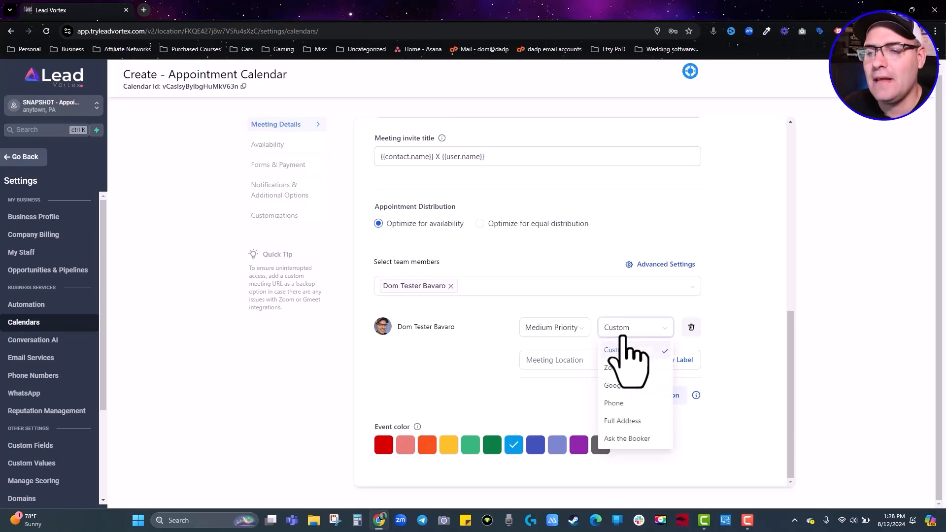
{"action": "left_click", "coordinate": [619, 371]}
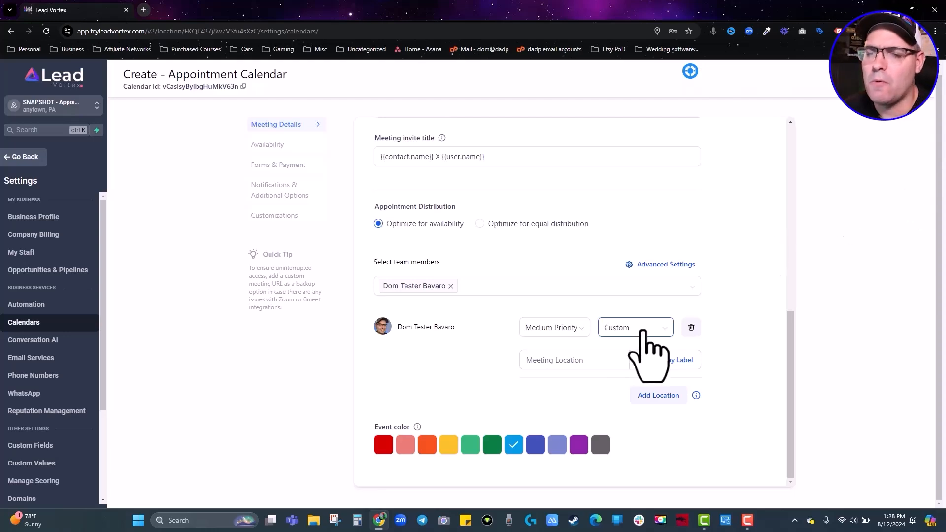
{"action": "left_click", "coordinate": [635, 328]}
{"action": "left_click", "coordinate": [627, 391]}
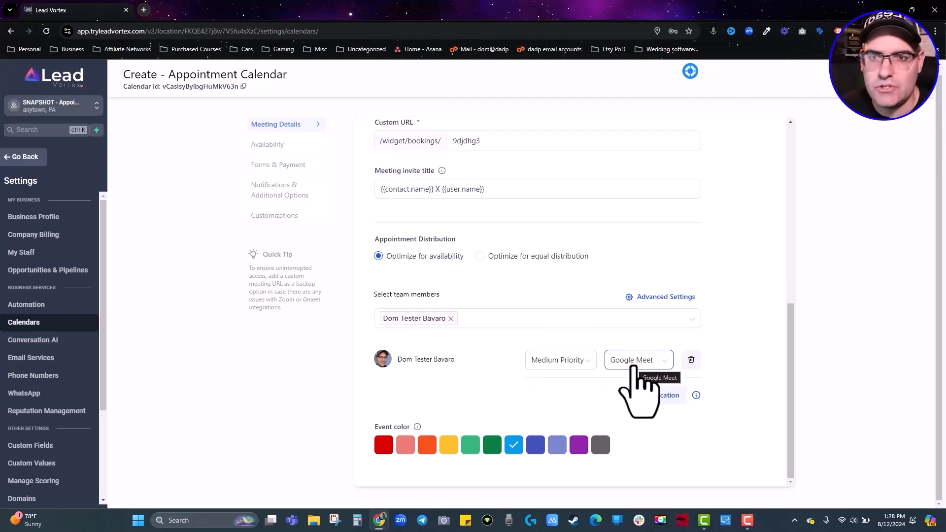
{"action": "left_click", "coordinate": [632, 367]}
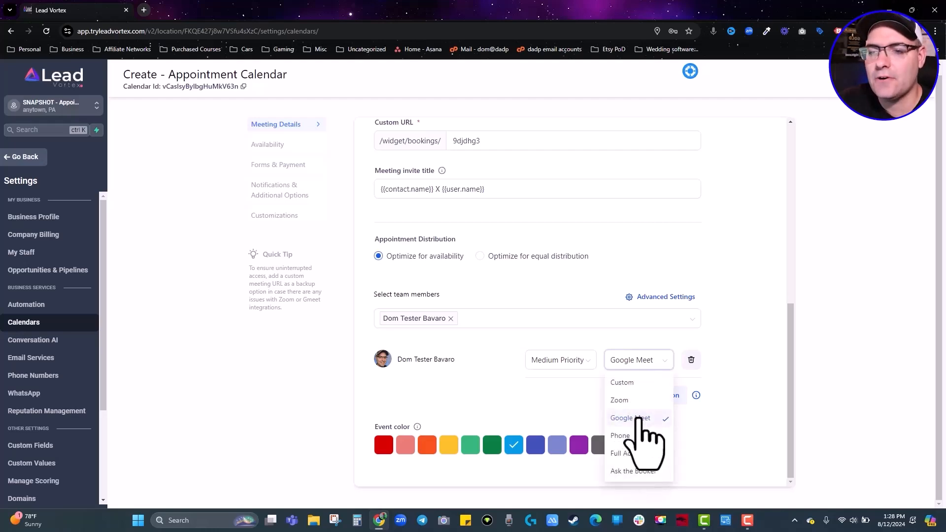
{"action": "left_click", "coordinate": [631, 367]}
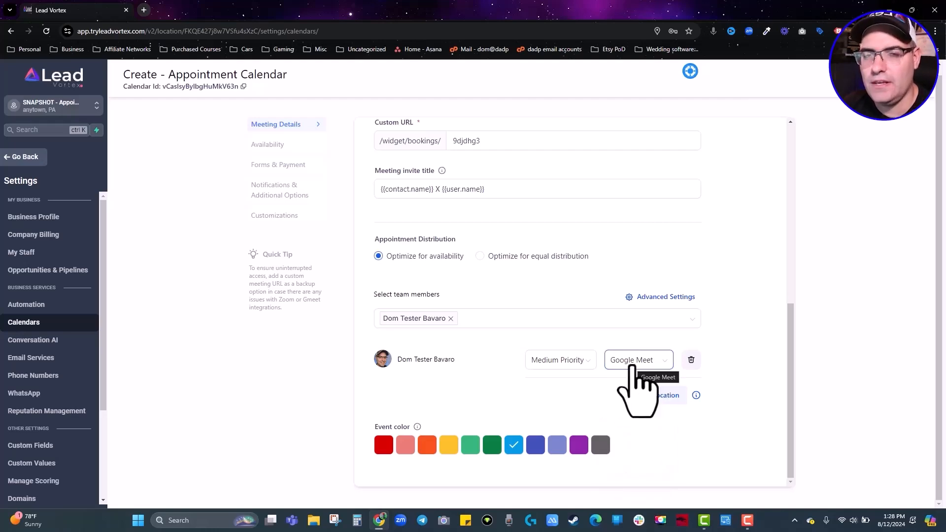
{"action": "left_click", "coordinate": [632, 367]}
{"action": "left_click", "coordinate": [513, 445]}
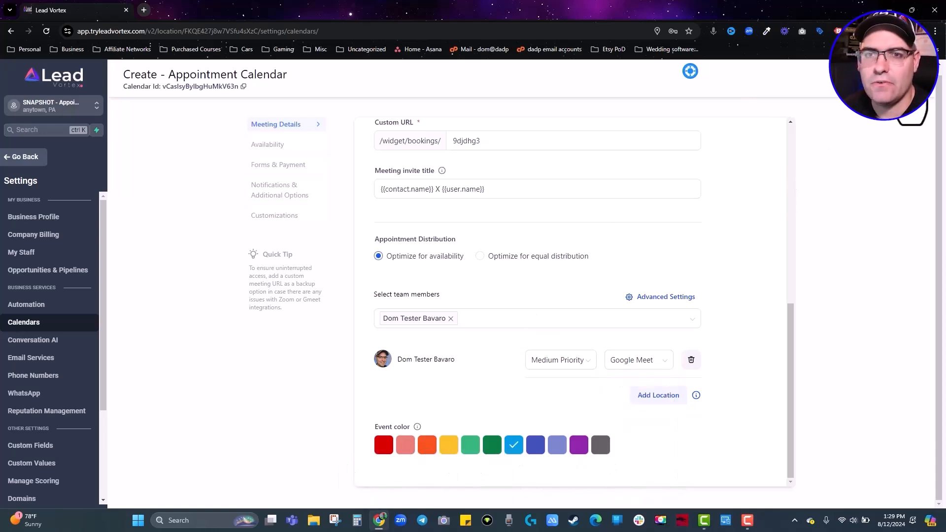
Scroll through the Availability hours down to the Forms & Payment section.
{"action": "scroll", "coordinate": [639, 232], "scroll_direction": "down", "scroll_amount": 5}
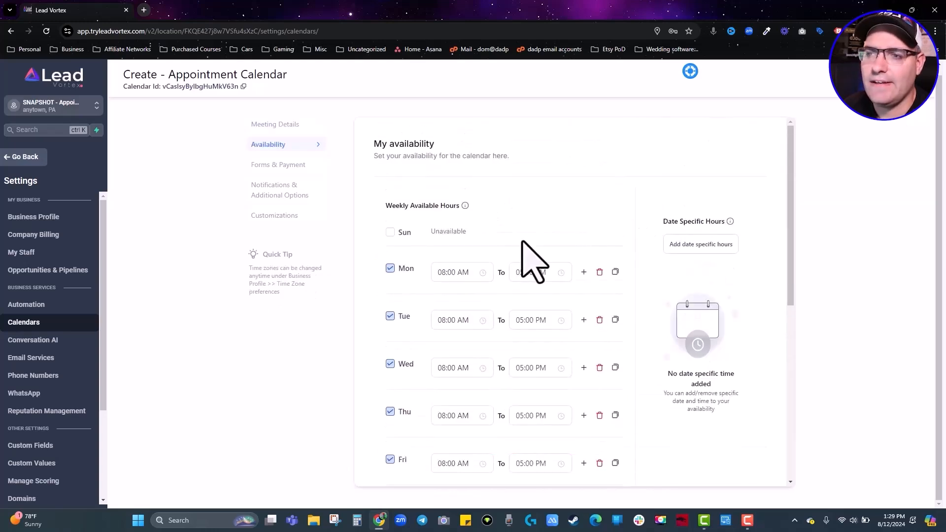
{"action": "scroll", "coordinate": [529, 256], "scroll_direction": "down", "scroll_amount": 2}
{"action": "scroll", "coordinate": [493, 256], "scroll_direction": "down", "scroll_amount": 6}
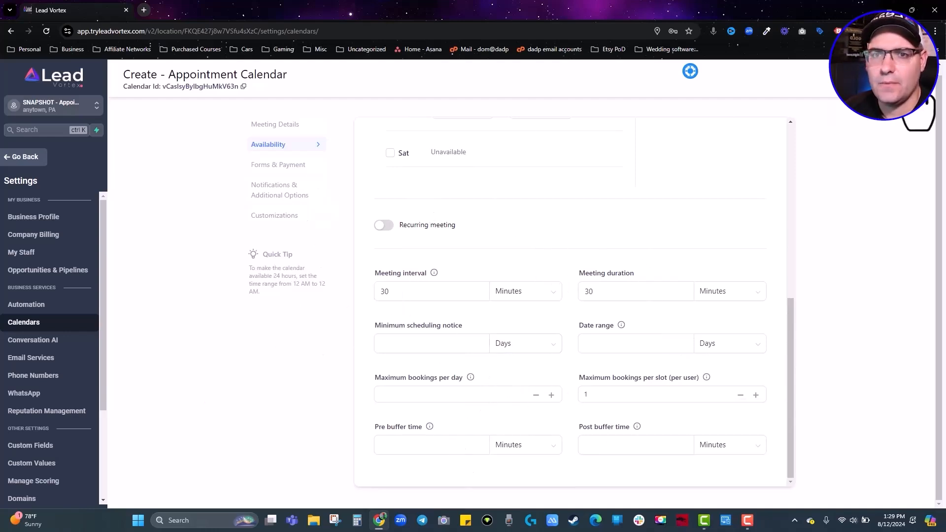
{"action": "scroll", "coordinate": [622, 226], "scroll_direction": "down", "scroll_amount": 3}
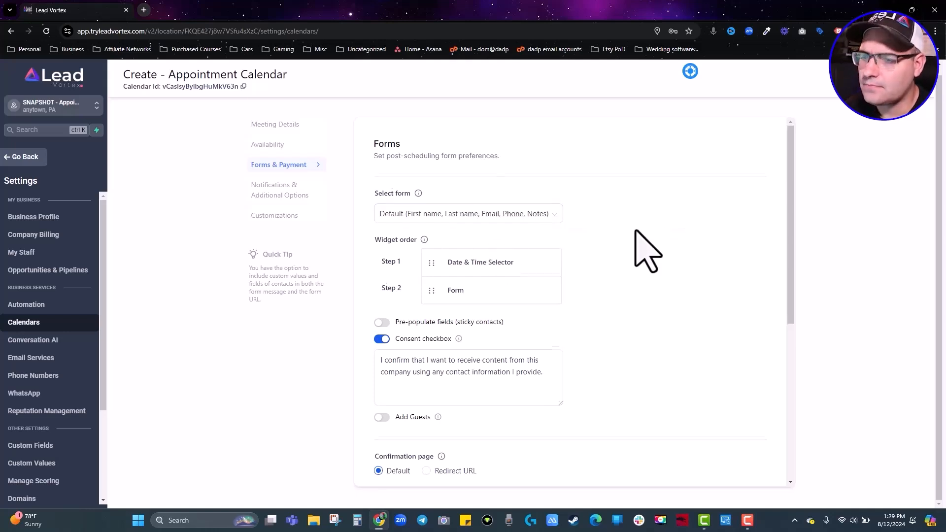
Turn on pre-populating fields for returning contacts and keep the default confirmation page.
{"action": "scroll", "coordinate": [645, 249], "scroll_direction": "down", "scroll_amount": 1}
{"action": "left_click", "coordinate": [381, 274]}
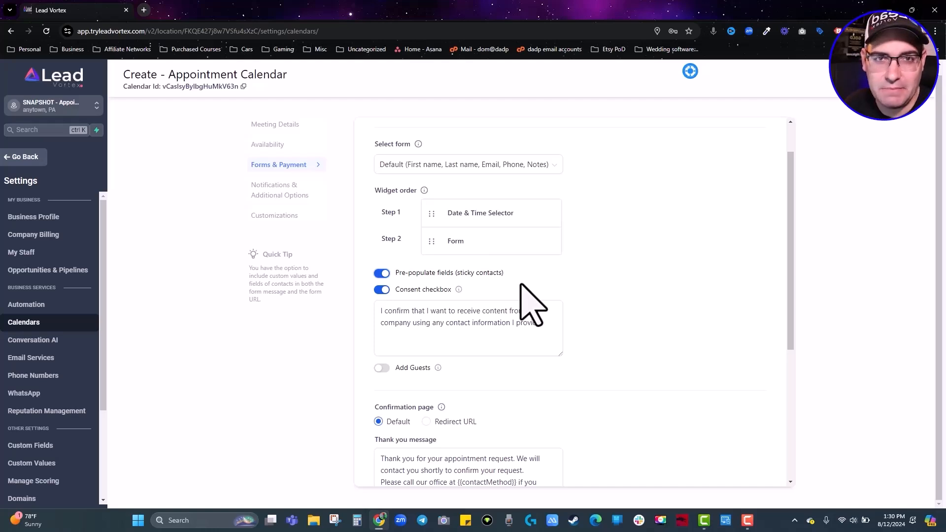
{"action": "scroll", "coordinate": [522, 310], "scroll_direction": "down", "scroll_amount": 2}
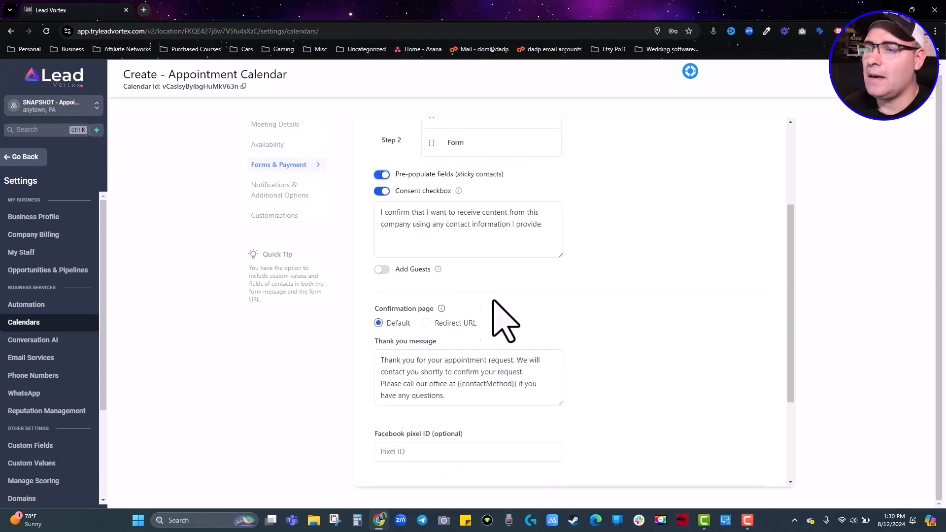
{"action": "left_click", "coordinate": [427, 324]}
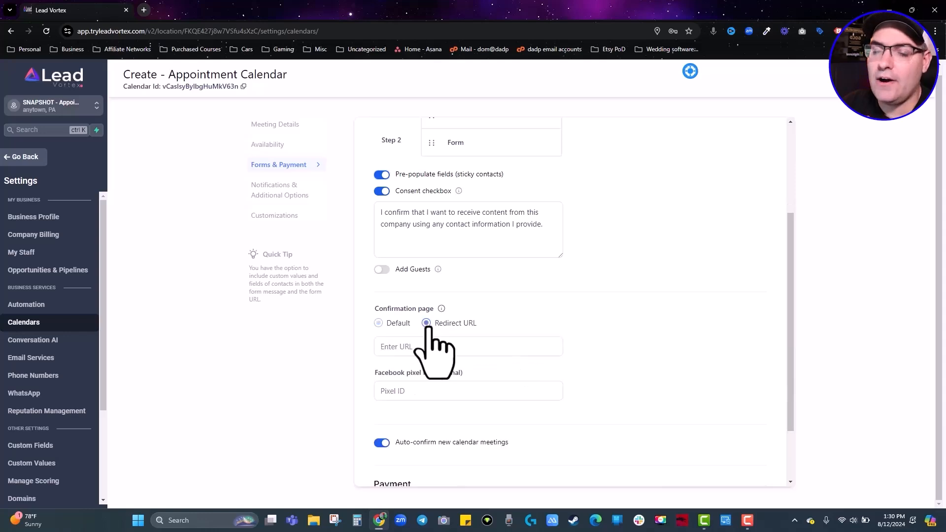
{"action": "left_click", "coordinate": [378, 323]}
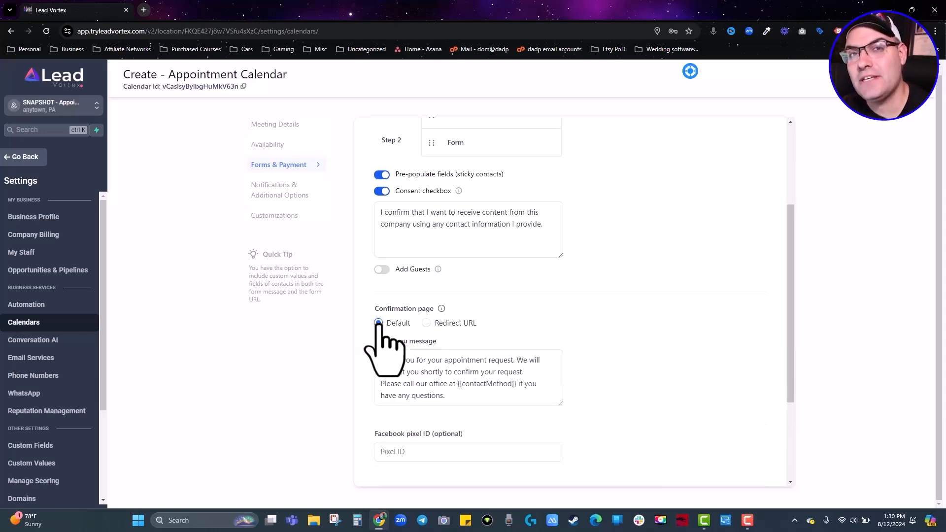
End the thank-you message with 'double check our schedule and let you know when you are confirmed', disable auto-confirm, save.
{"action": "scroll", "coordinate": [378, 323], "scroll_direction": "down", "scroll_amount": 1}
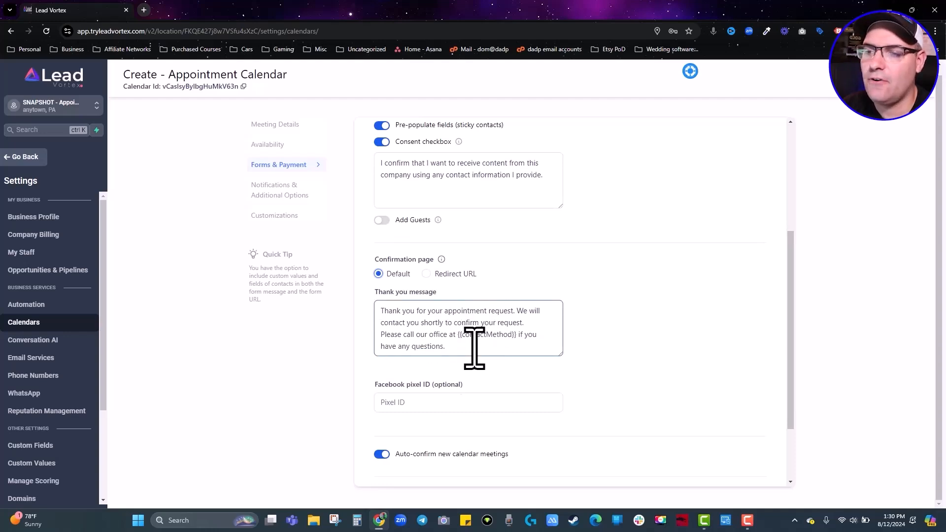
{"action": "left_click_drag", "start_coordinate": [448, 345], "coordinate": [384, 329]}
{"action": "type", "text": "double check our schedule and let you kno"}
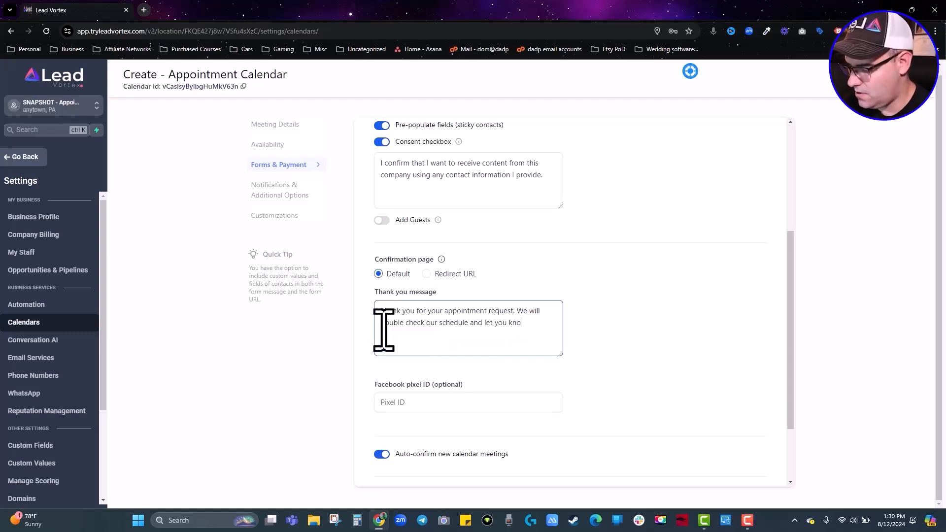
{"action": "type", "text": "w when you are confirmed."}
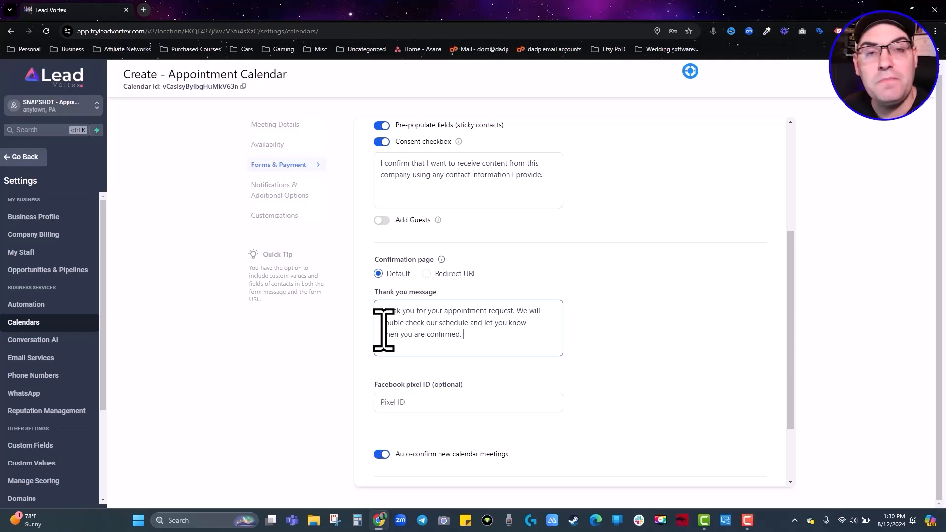
{"action": "scroll", "coordinate": [609, 323], "scroll_direction": "down", "scroll_amount": 2}
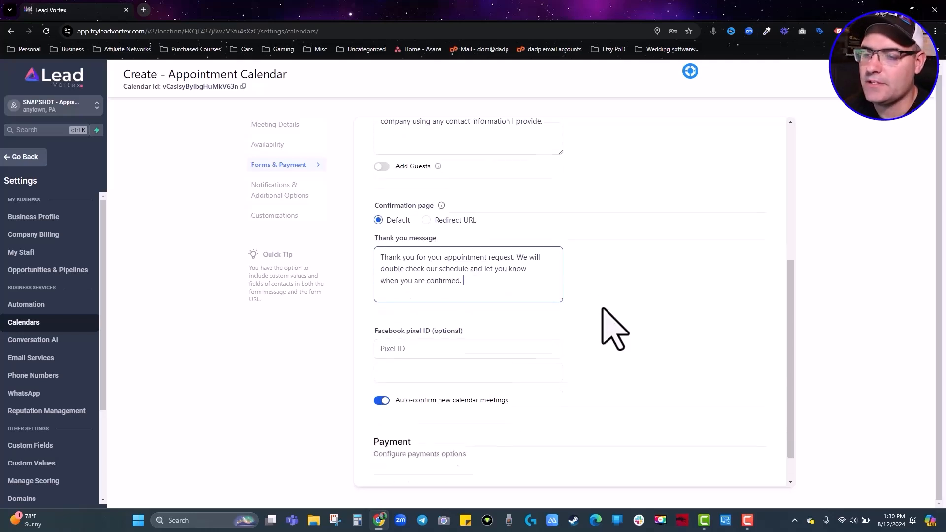
{"action": "left_click", "coordinate": [397, 314]}
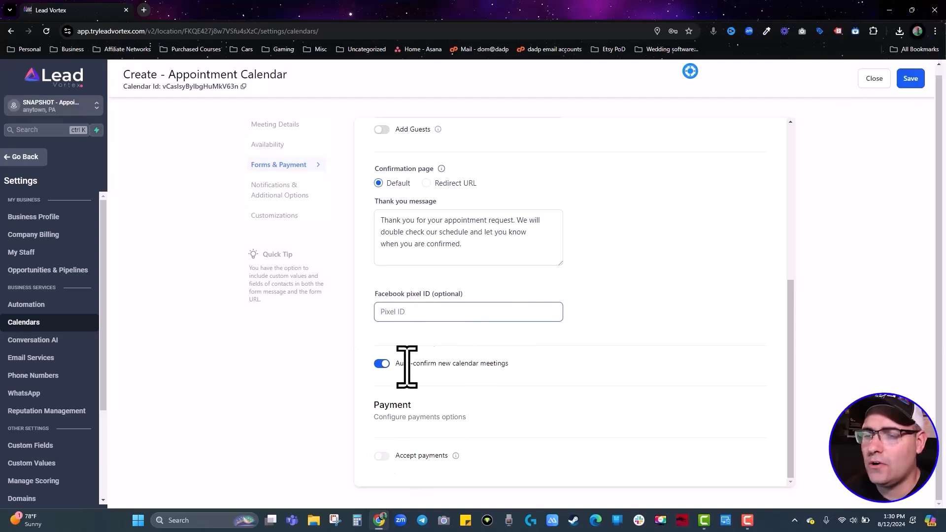
{"action": "left_click", "coordinate": [383, 364]}
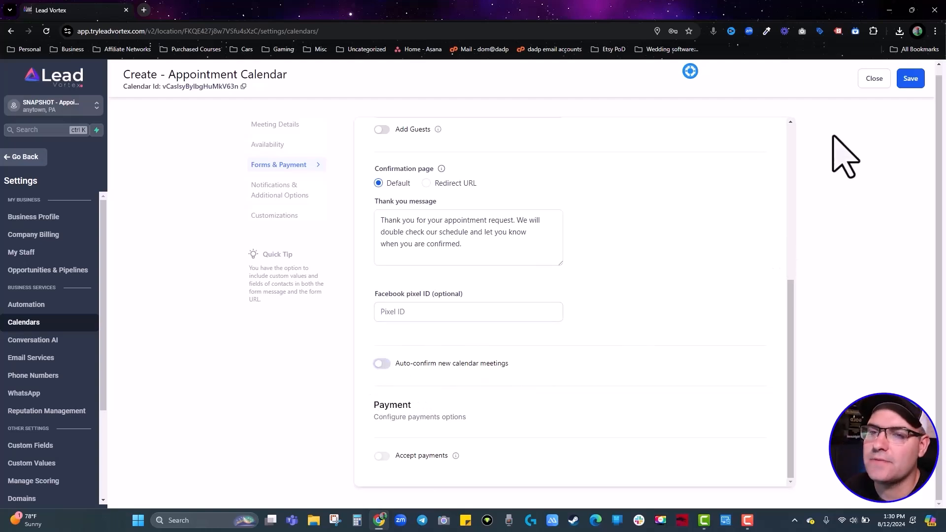
{"action": "left_click", "coordinate": [912, 79]}
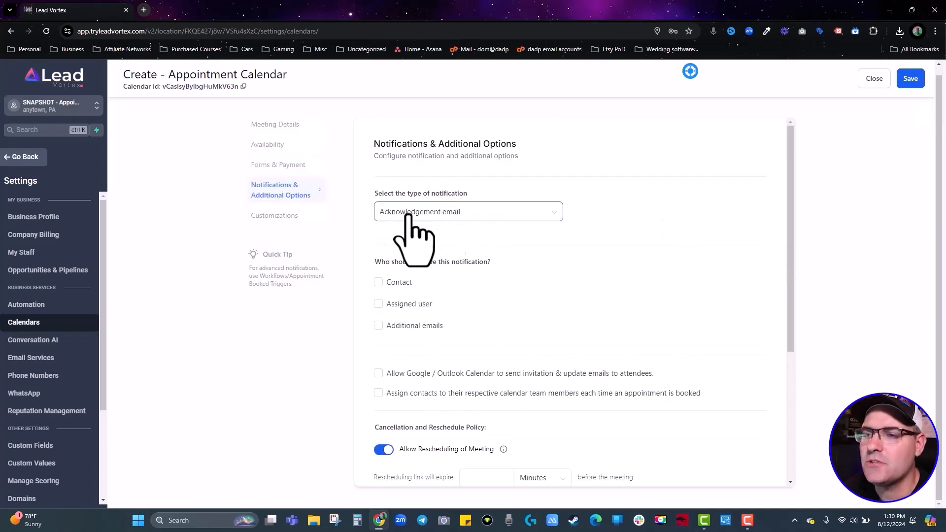
Choose Acknowledgement email, sent to both the contact and the assigned user.
{"action": "left_click", "coordinate": [552, 212]}
{"action": "left_click", "coordinate": [440, 235]}
{"action": "scroll", "coordinate": [518, 232], "scroll_direction": "down", "scroll_amount": 1}
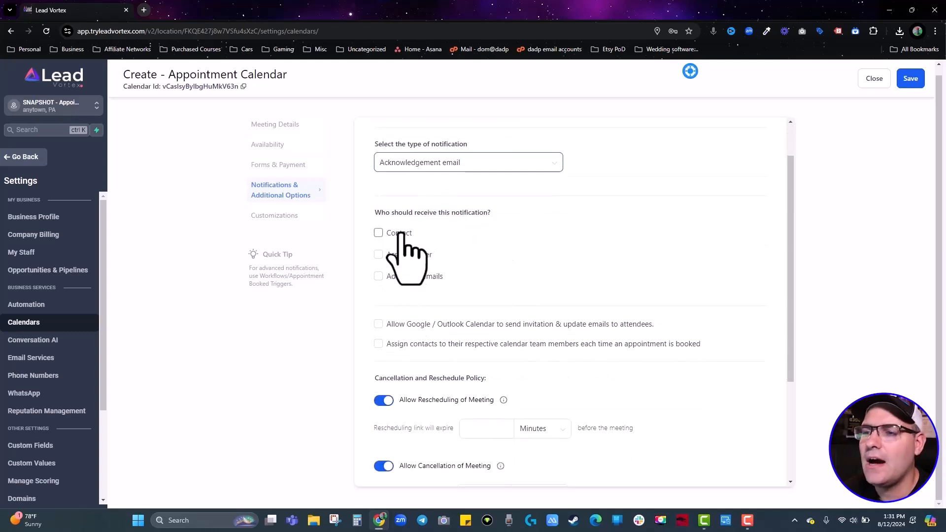
{"action": "left_click", "coordinate": [378, 233]}
{"action": "left_click", "coordinate": [378, 254]}
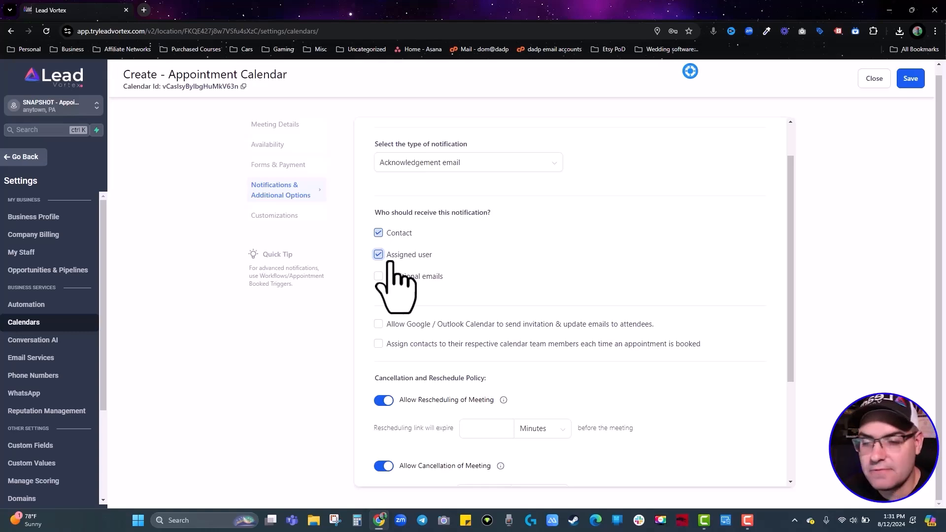
Allow Google / Outlook Calendar invitations and assign contacts to team members, leaving skip-assigned off.
{"action": "scroll", "coordinate": [382, 275], "scroll_direction": "down", "scroll_amount": 1}
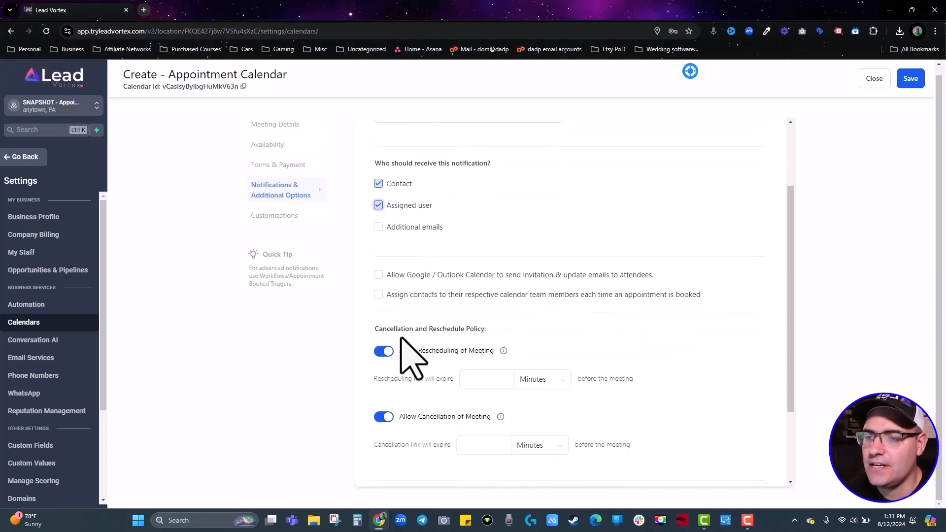
{"action": "left_click", "coordinate": [378, 275]}
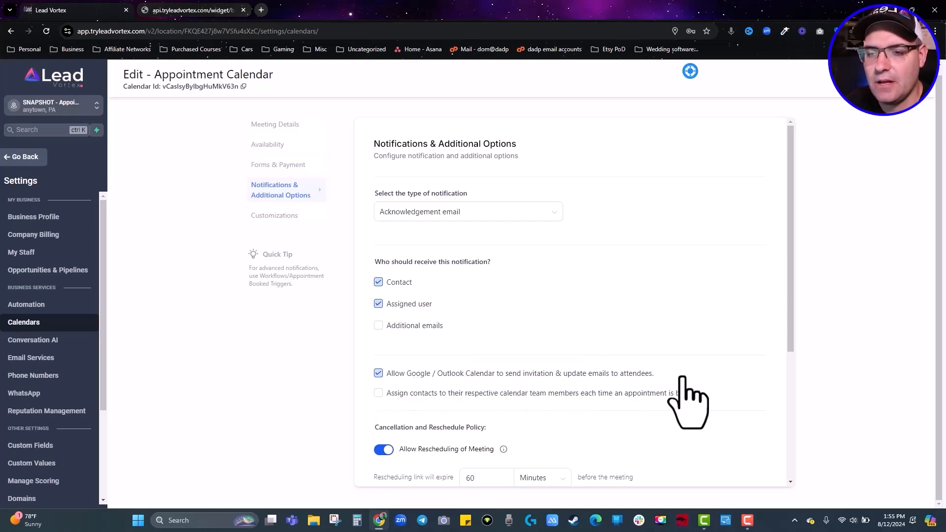
{"action": "left_click", "coordinate": [377, 394]}
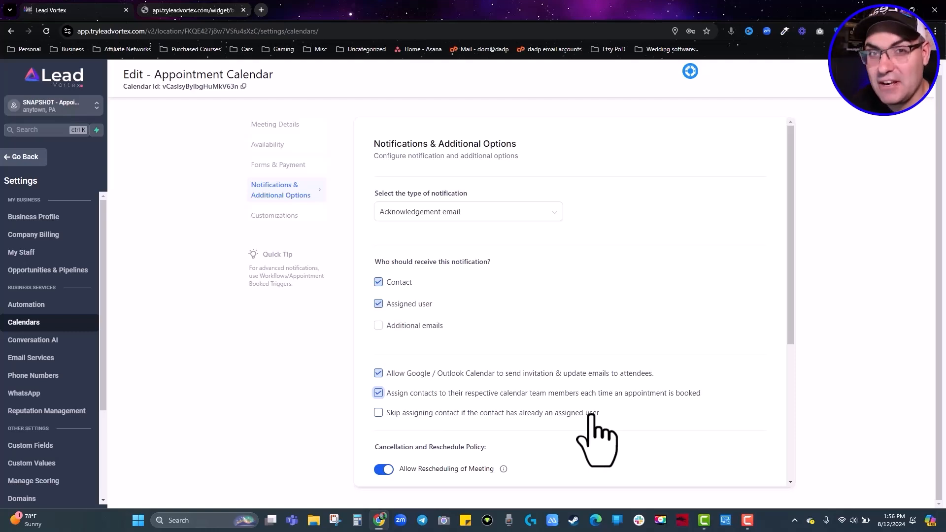
{"action": "left_click", "coordinate": [378, 414]}
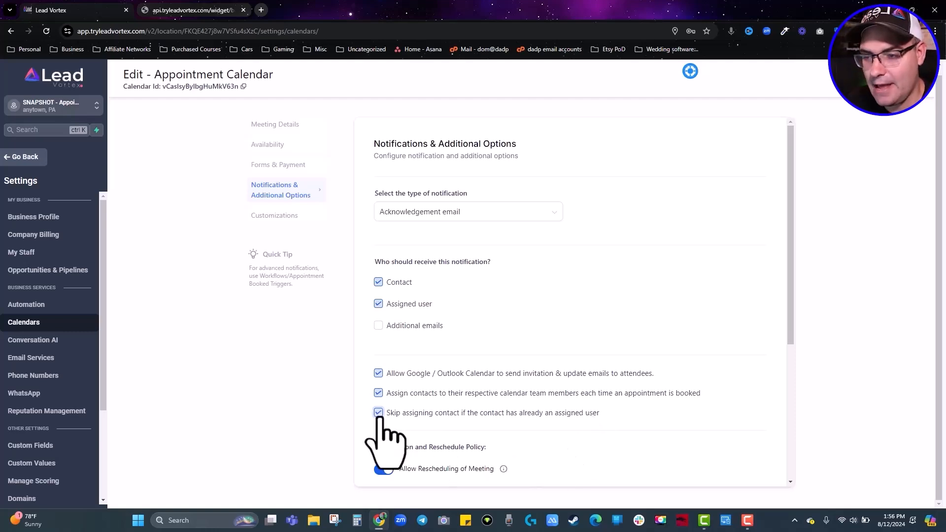
{"action": "left_click", "coordinate": [378, 414]}
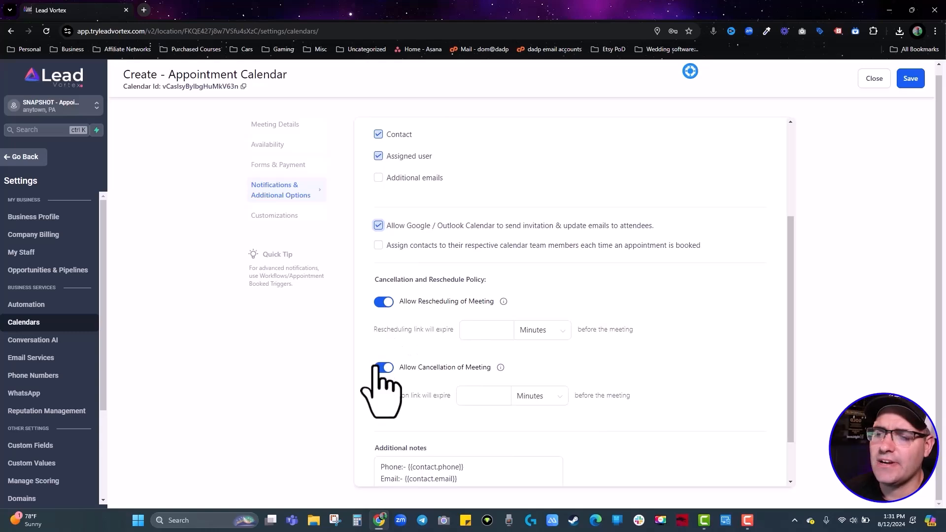
Enter 60 minutes for both the rescheduling and cancellation link expiry.
{"action": "left_click", "coordinate": [482, 331]}
{"action": "type", "text": "60"}
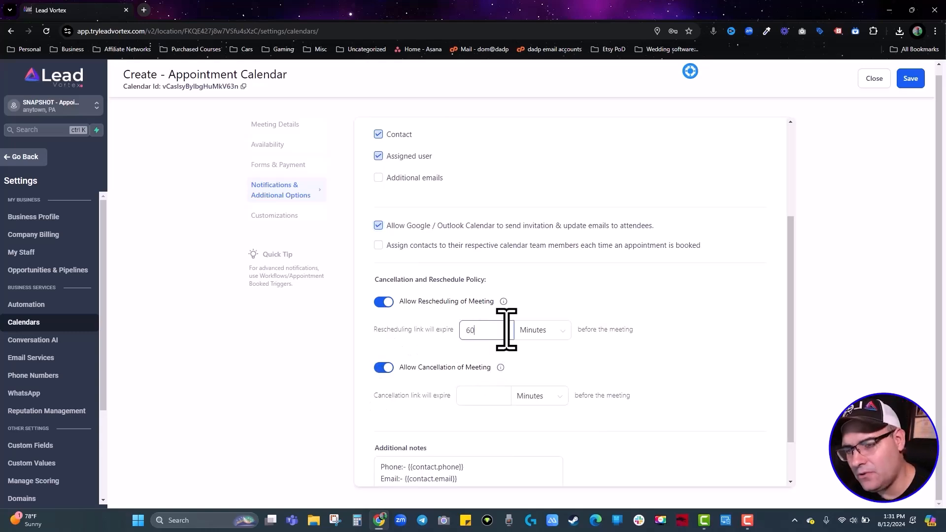
{"action": "left_click", "coordinate": [479, 397]}
{"action": "type", "text": "60"}
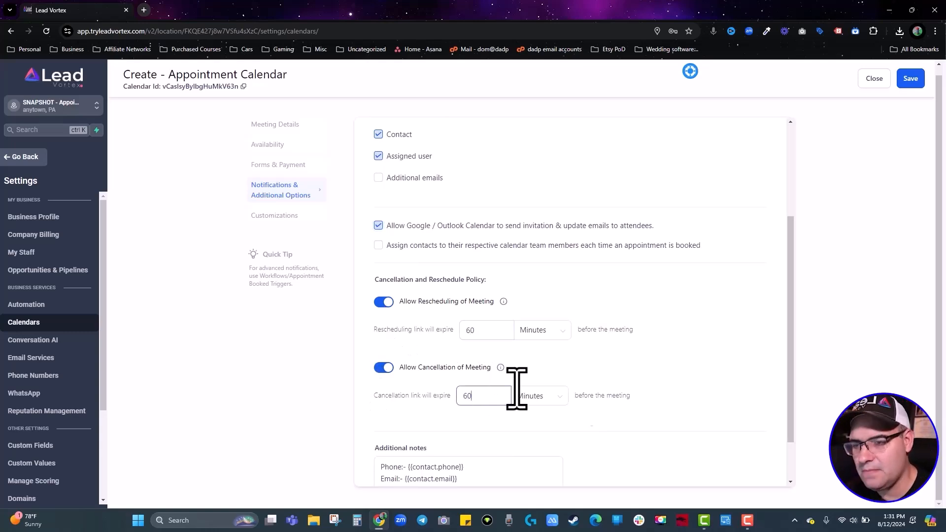
{"action": "left_click", "coordinate": [708, 390]}
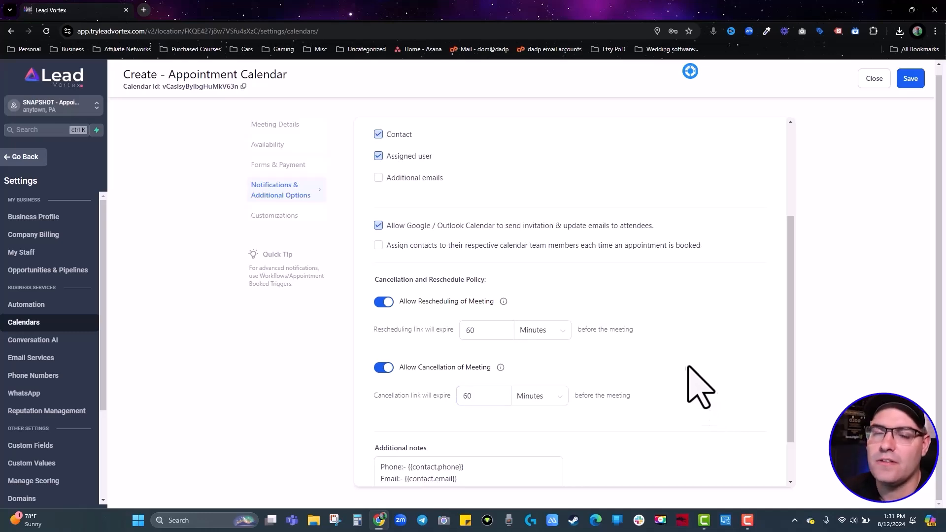
{"action": "scroll", "coordinate": [697, 389], "scroll_direction": "down", "scroll_amount": 1}
{"action": "scroll", "coordinate": [453, 436], "scroll_direction": "down", "scroll_amount": 2}
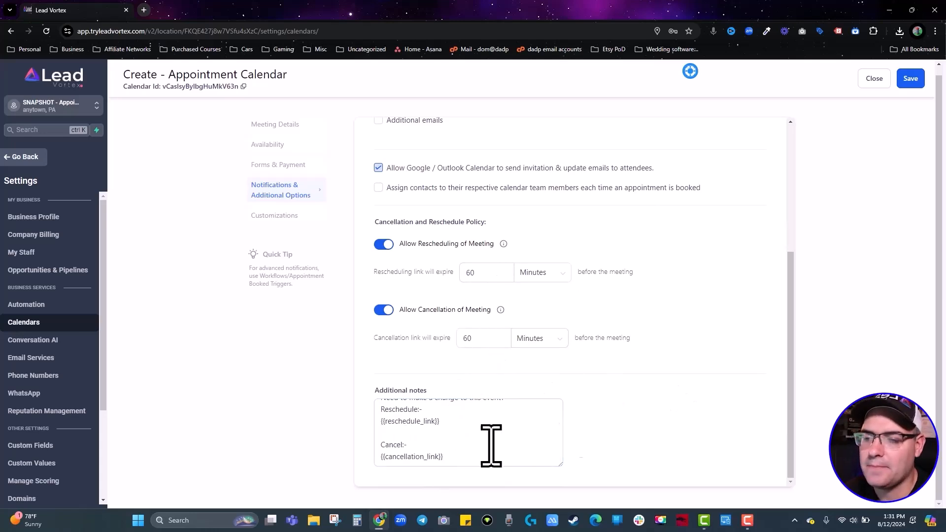
{"action": "scroll", "coordinate": [472, 443], "scroll_direction": "up", "scroll_amount": 2}
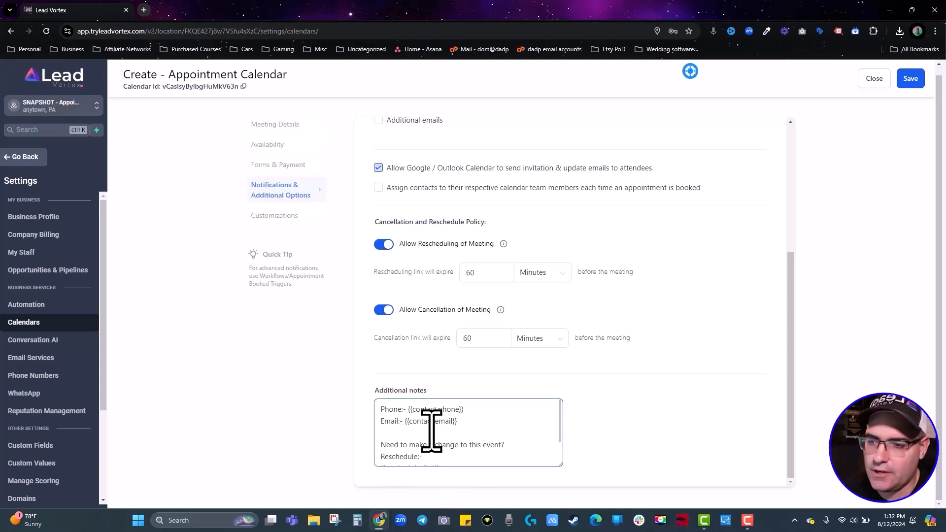
Add the line 'Notes:- {{appoiintment.notes}}' below the Email line in Additional notes.
{"action": "left_click", "coordinate": [463, 427]}
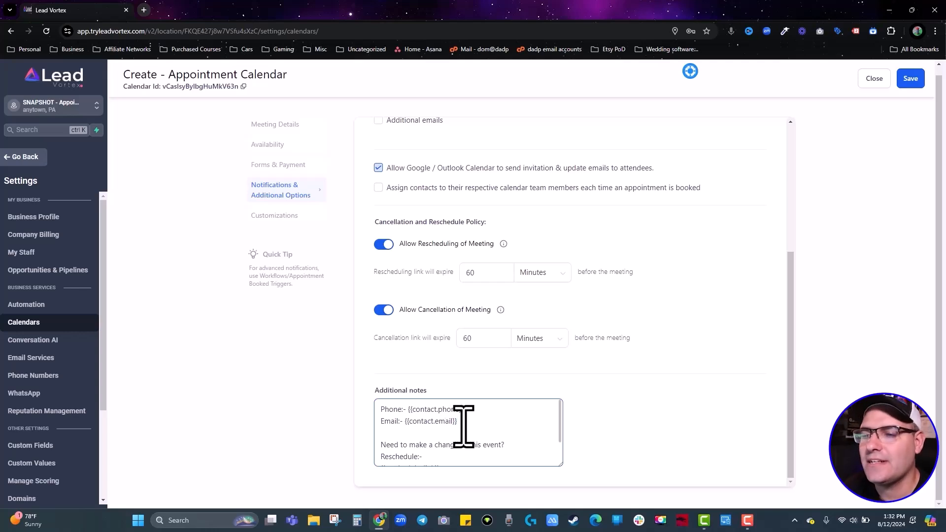
{"action": "key", "text": "Return"}
{"action": "type", "text": "Notes:"}
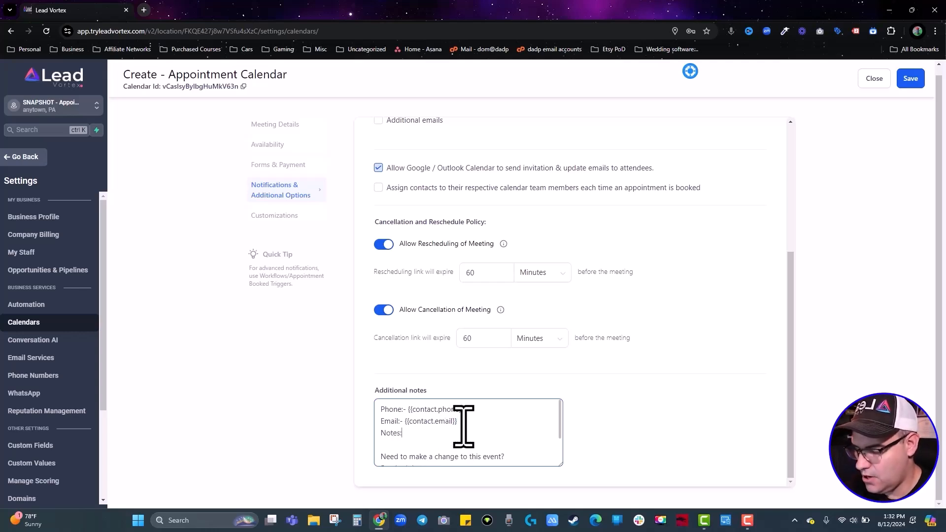
{"action": "type", "text": "- {{appo"}
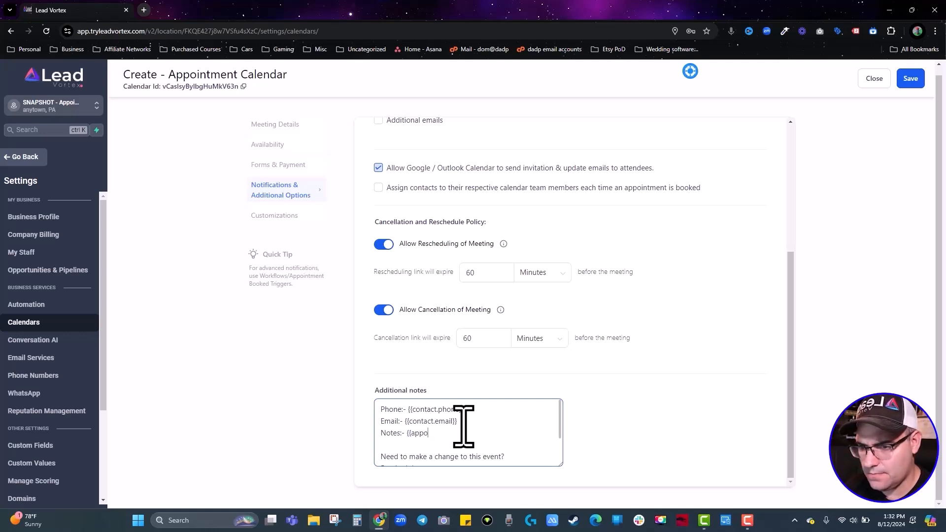
{"action": "type", "text": "iintment.n"}
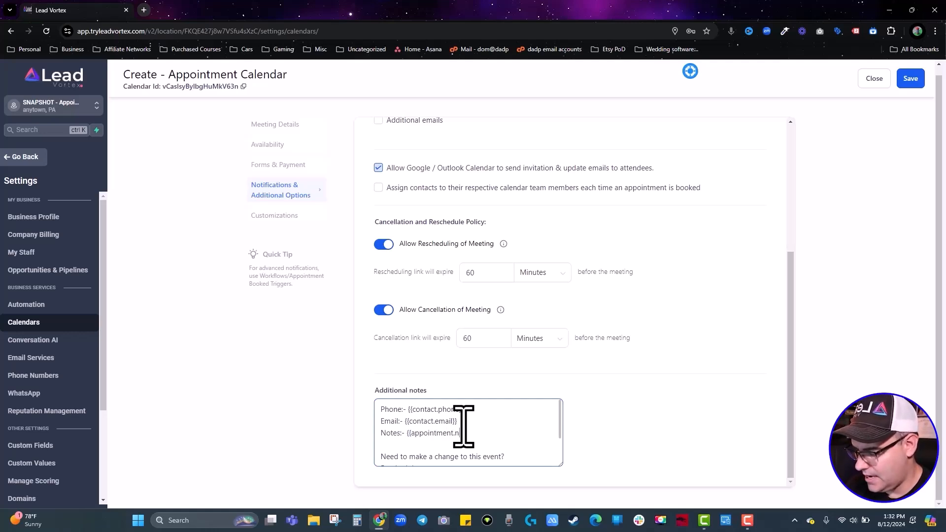
{"action": "type", "text": "otes}}"}
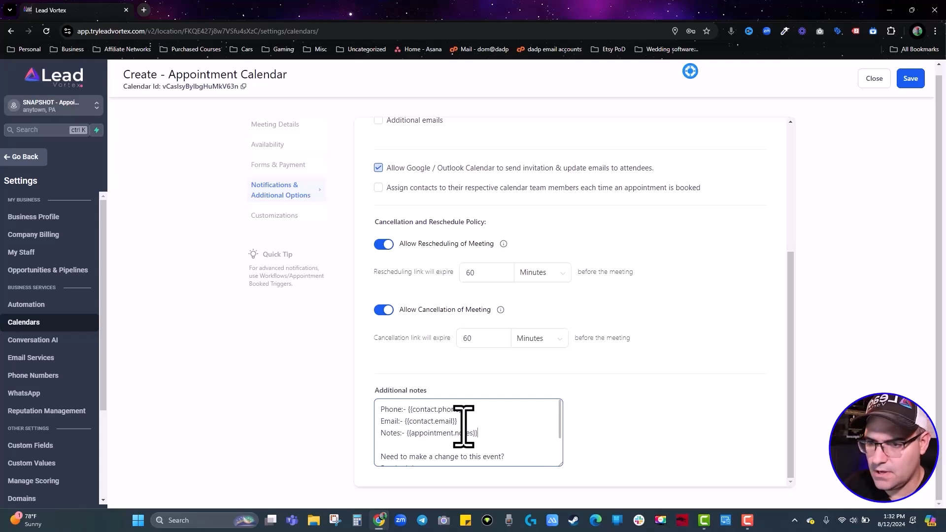
{"action": "scroll", "coordinate": [542, 392], "scroll_direction": "up", "scroll_amount": 5}
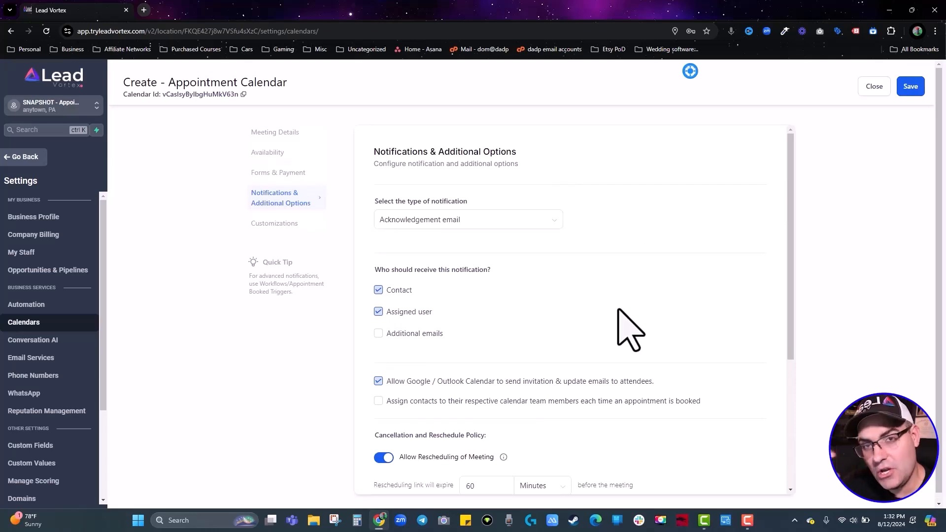
{"action": "scroll", "coordinate": [618, 310], "scroll_direction": "down", "scroll_amount": 4}
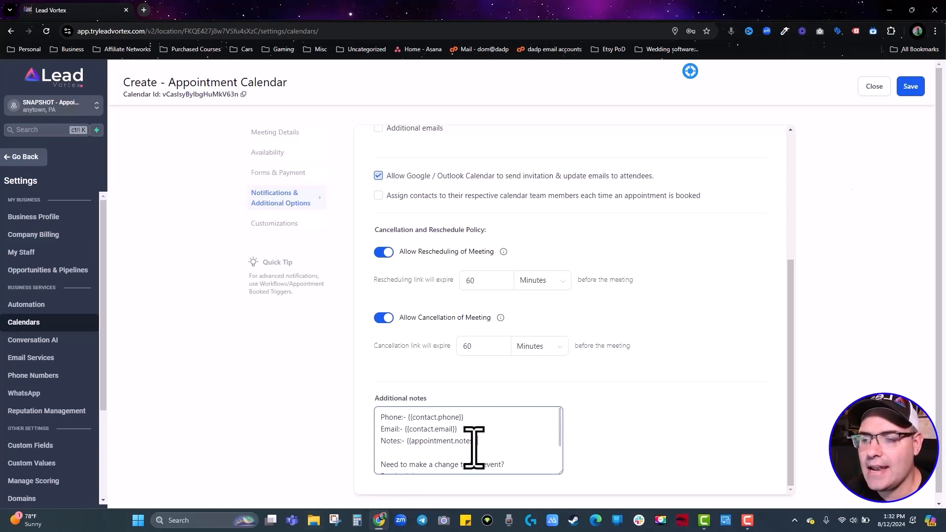
Save notification settings, leave 'Allow staff selection during booking' off, and save the Appointment Calendar.
{"action": "left_click", "coordinate": [911, 88]}
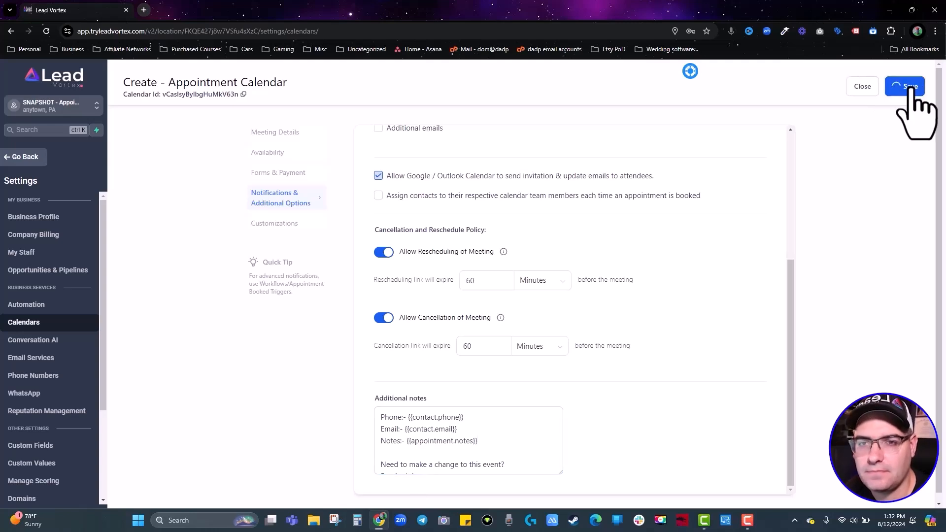
{"action": "scroll", "coordinate": [574, 227], "scroll_direction": "down", "scroll_amount": 5}
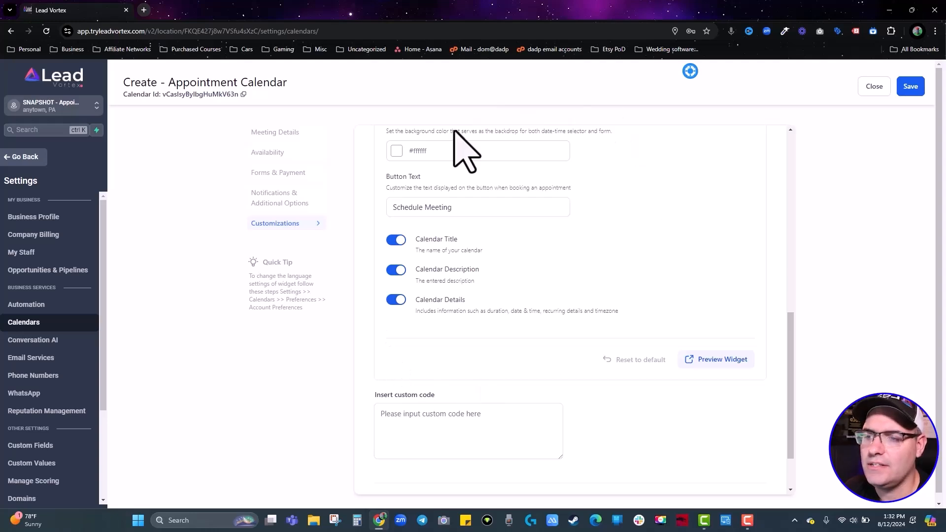
{"action": "scroll", "coordinate": [522, 370], "scroll_direction": "down", "scroll_amount": 2}
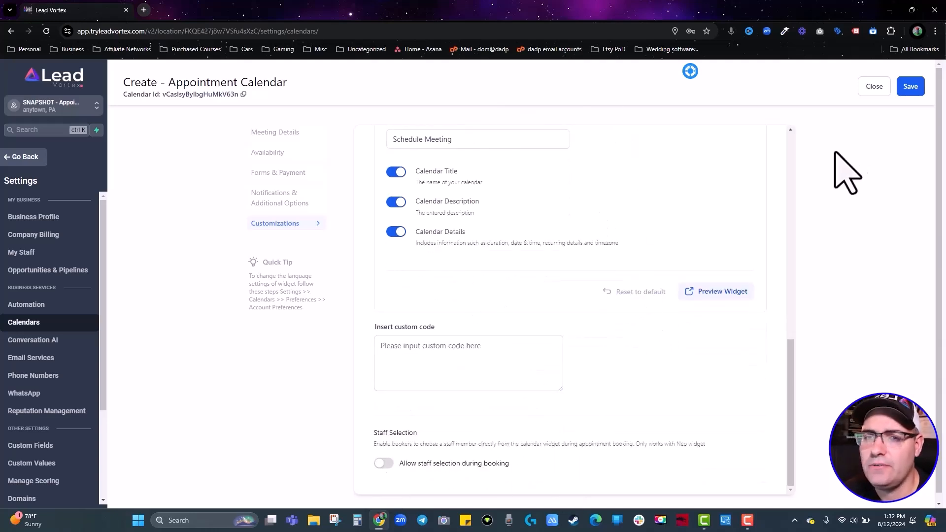
{"action": "left_click", "coordinate": [385, 463]}
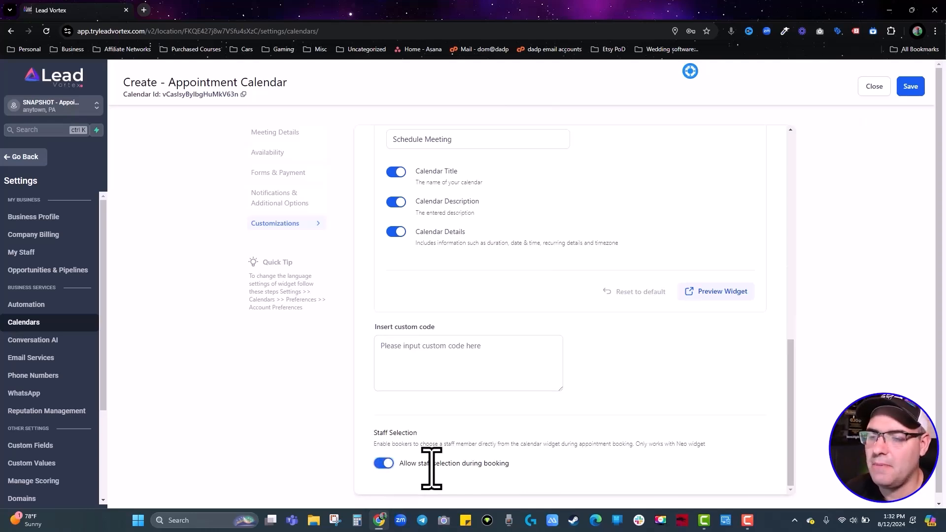
{"action": "left_click", "coordinate": [390, 460]}
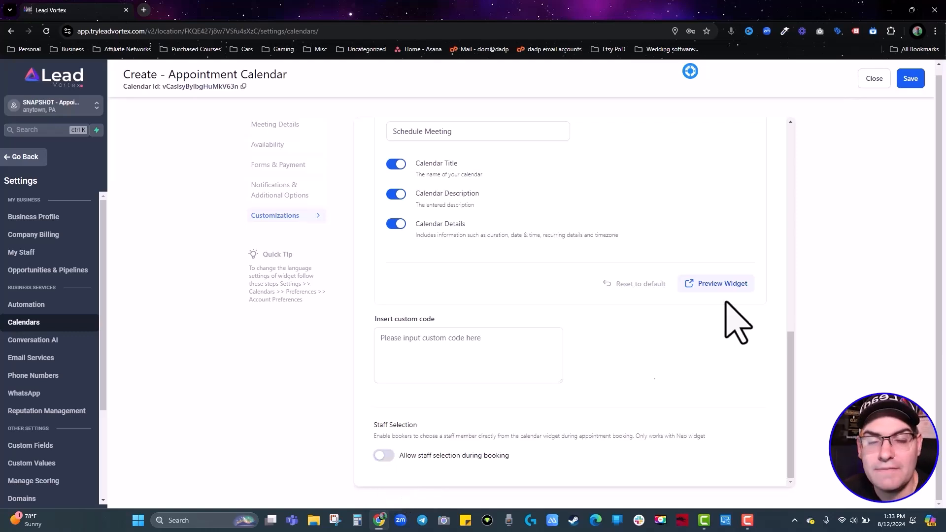
{"action": "left_click", "coordinate": [909, 79]}
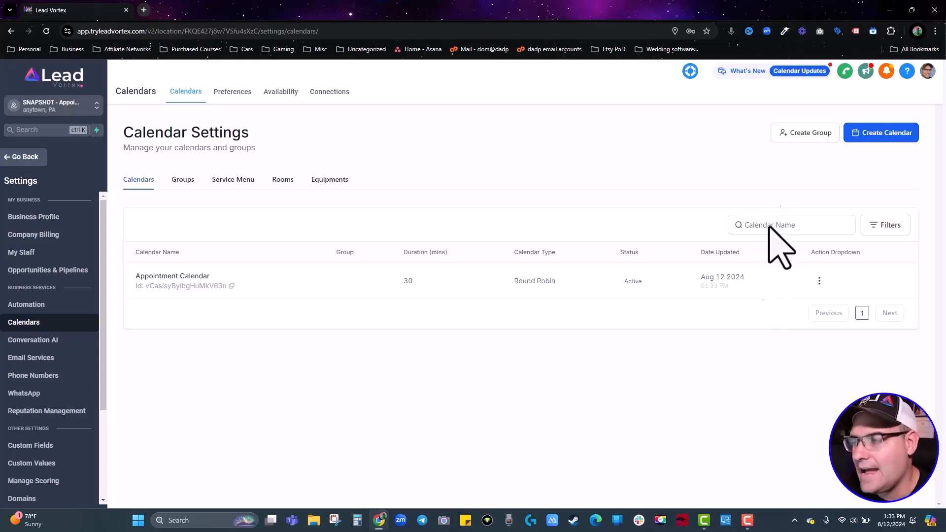
Start a new pipeline under Opportunities named 'Appointment Status'.
{"action": "left_click", "coordinate": [27, 156]}
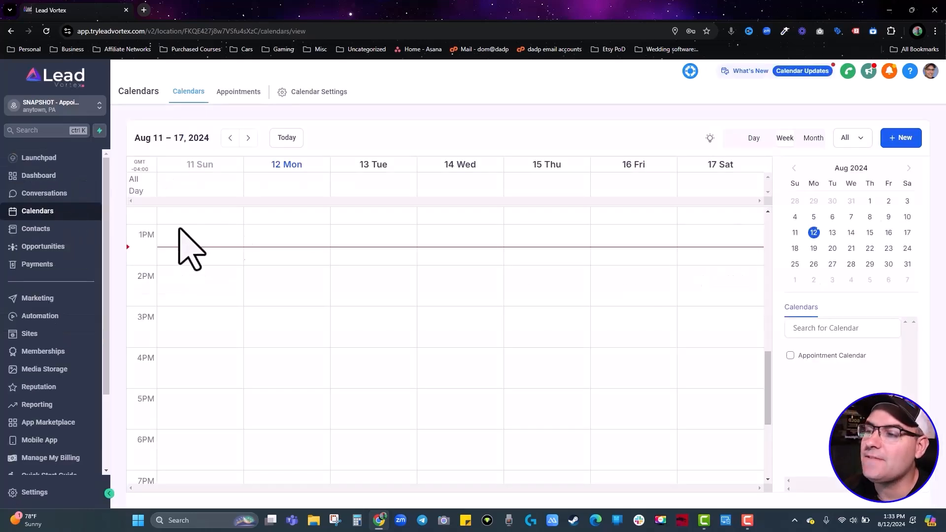
{"action": "left_click", "coordinate": [53, 249]}
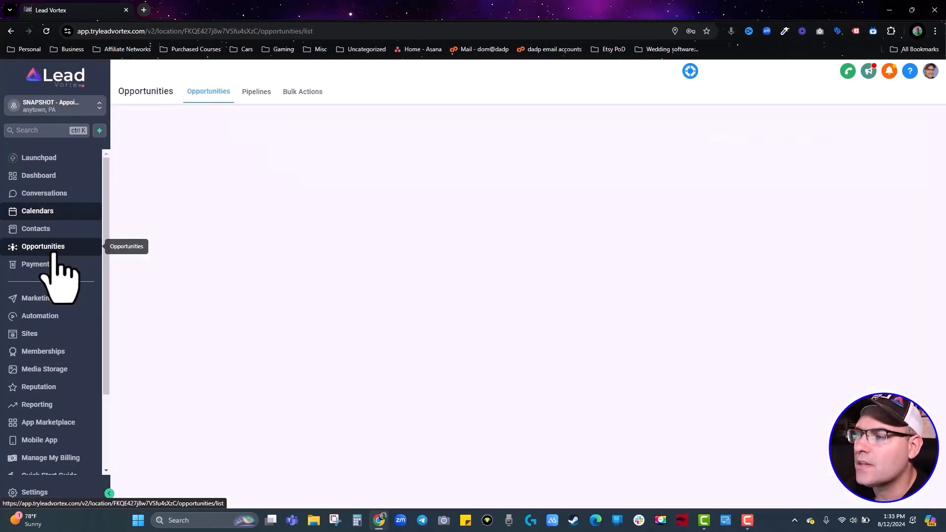
{"action": "left_click", "coordinate": [542, 268]}
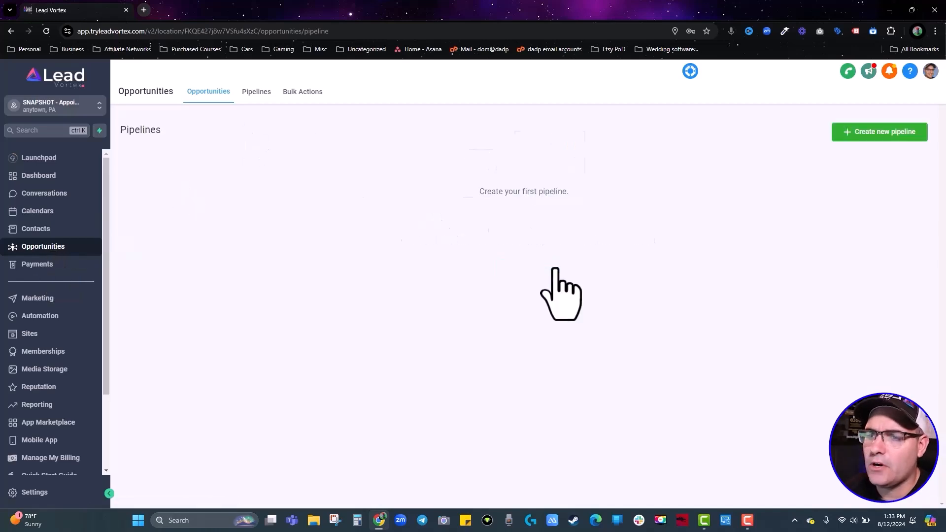
{"action": "left_click", "coordinate": [873, 132]}
{"action": "left_click", "coordinate": [434, 138]}
{"action": "type", "text": "Appointment Status"}
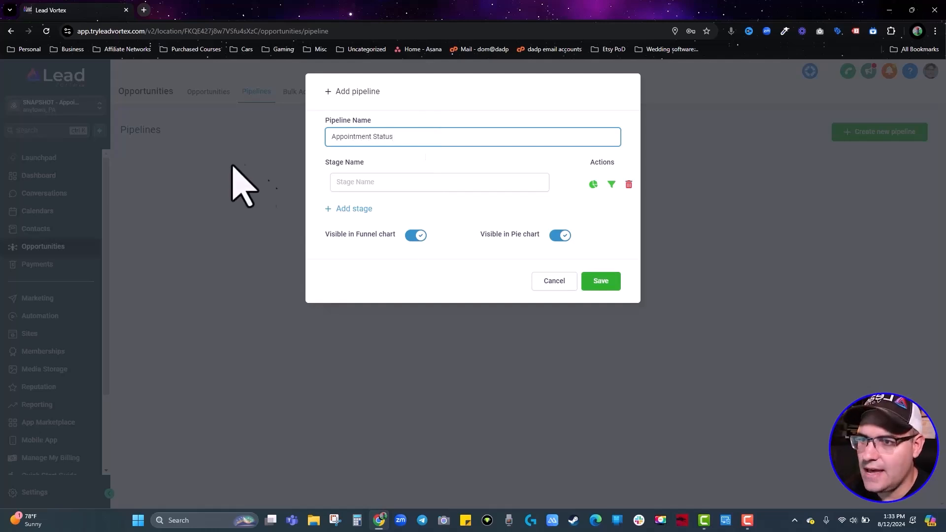
Add pipeline stages Requested, Confirmed, No-Show, Show, No Sale and Show, Sold.
{"action": "left_click", "coordinate": [422, 187]}
{"action": "type", "text": "Requested"}
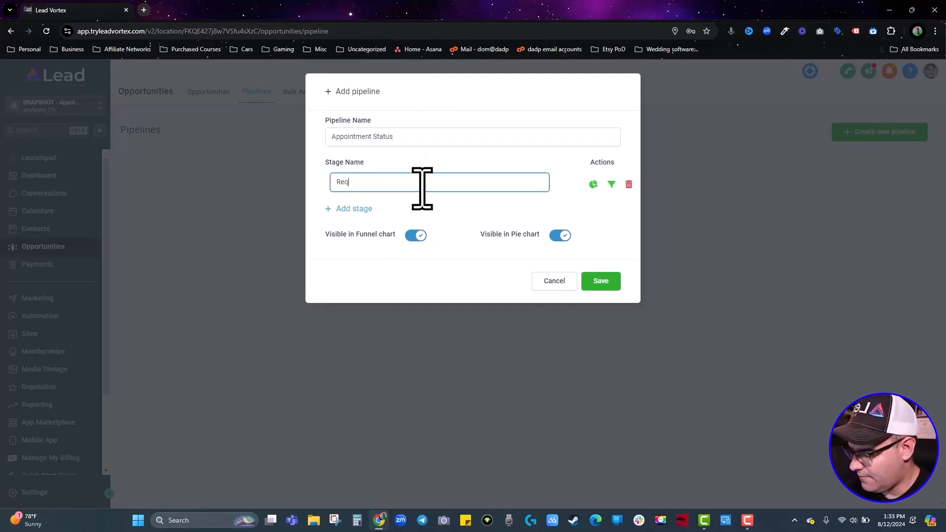
{"action": "left_click", "coordinate": [351, 212]}
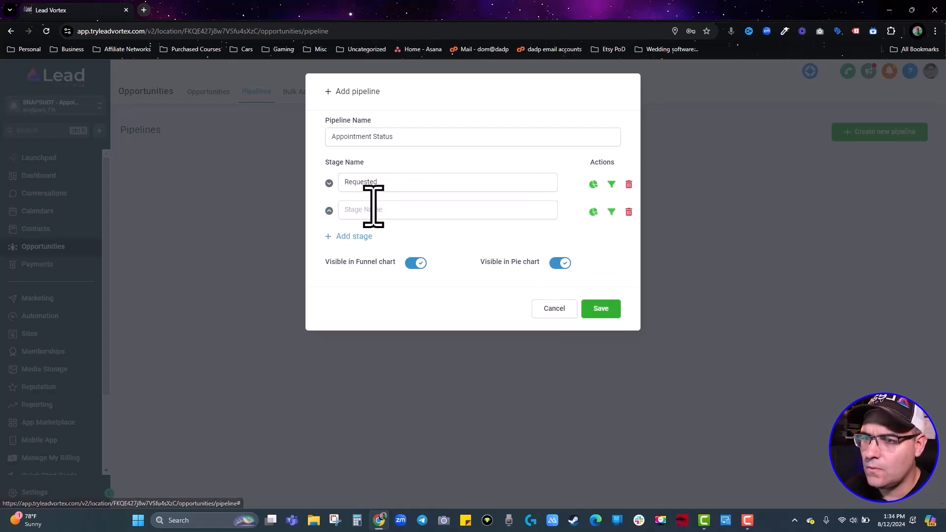
{"action": "type", "text": "Confirmed"}
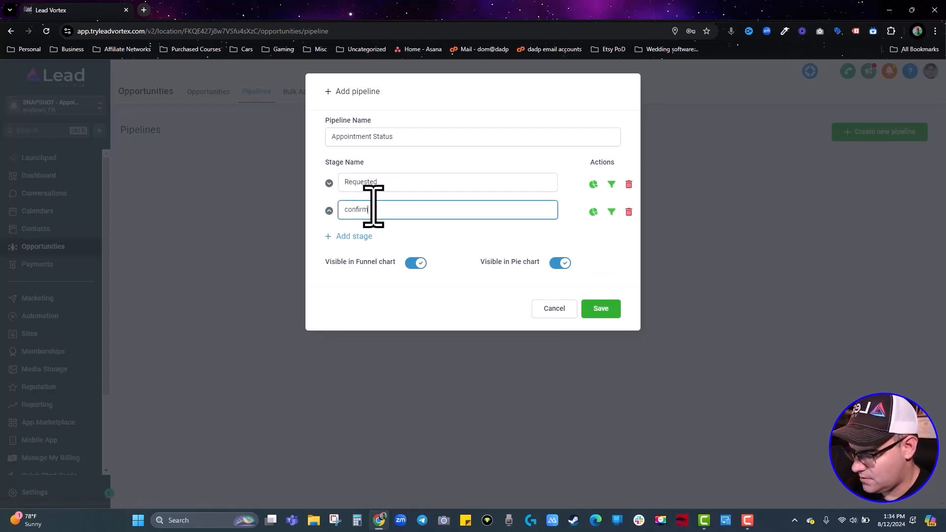
{"action": "left_click", "coordinate": [351, 235]}
{"action": "type", "text": "No-show"}
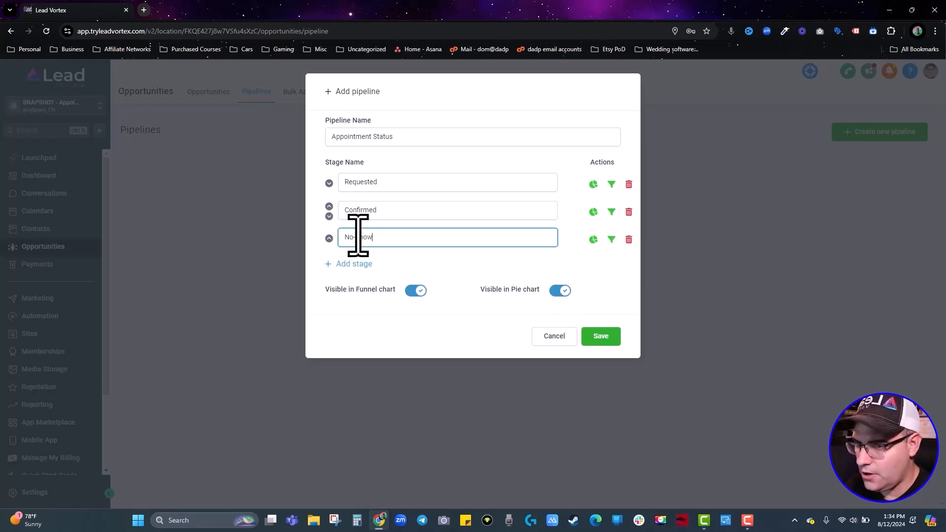
{"action": "left_click", "coordinate": [348, 265]}
{"action": "type", "text": "So"}
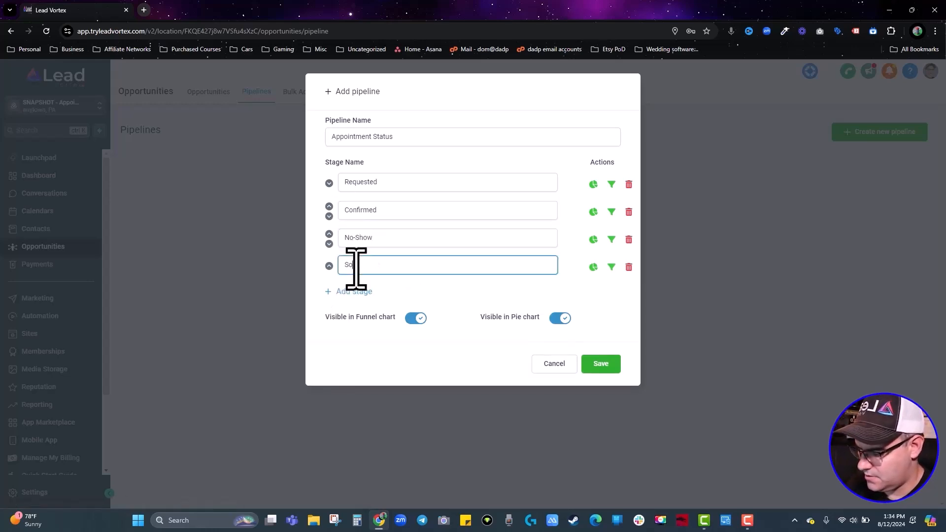
{"action": "type", "text": "ow, No Sale"}
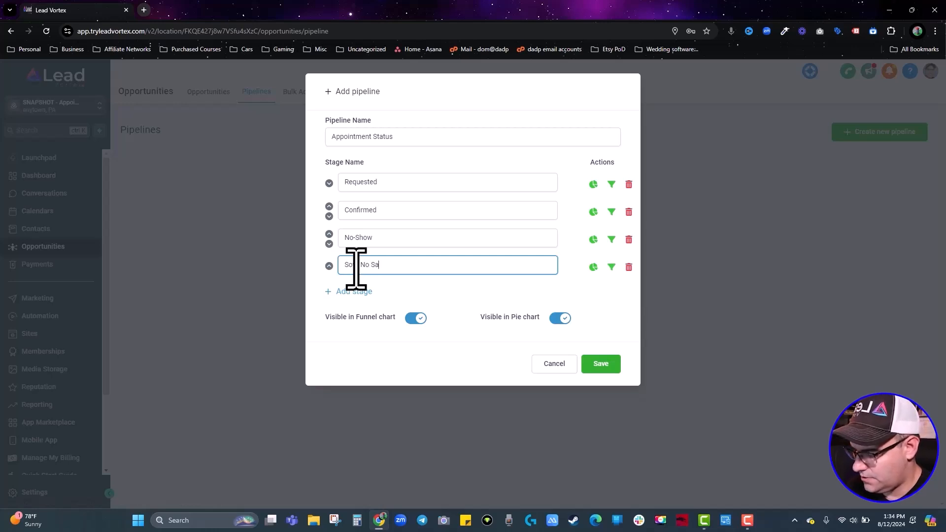
{"action": "left_click", "coordinate": [364, 294]}
{"action": "type", "text": "Showed, Sold"}
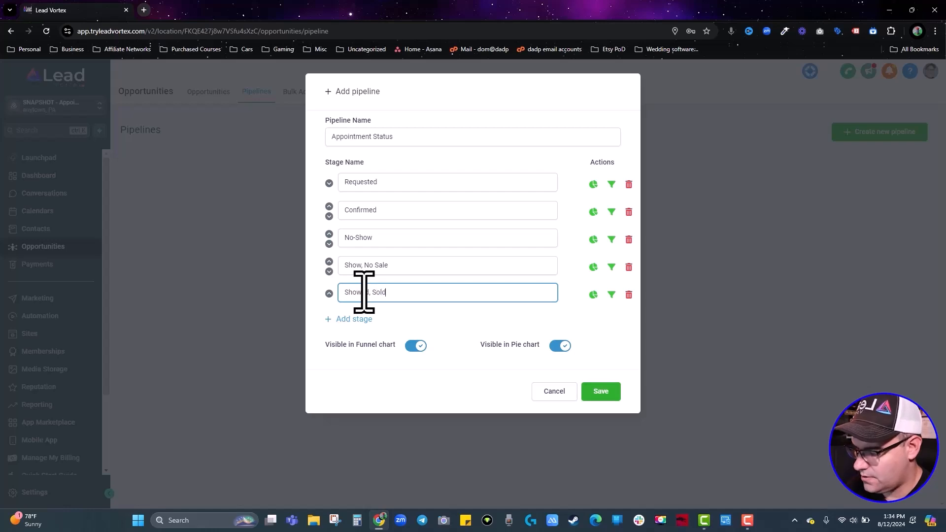
{"action": "key", "text": "BackSpace"}
{"action": "key", "text": "BackSpace"}
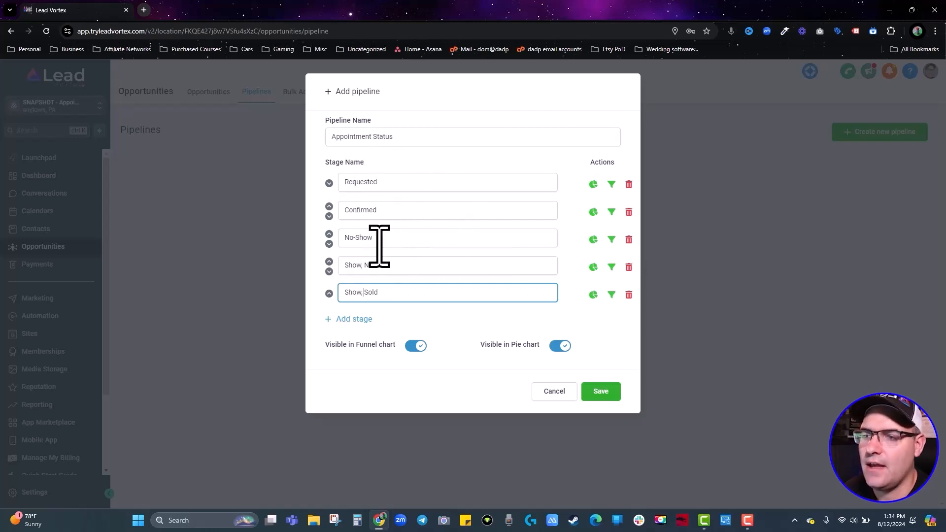
Save the Appointment Status pipeline, view its stage board, then go to Automation workflows.
{"action": "left_click", "coordinate": [599, 391]}
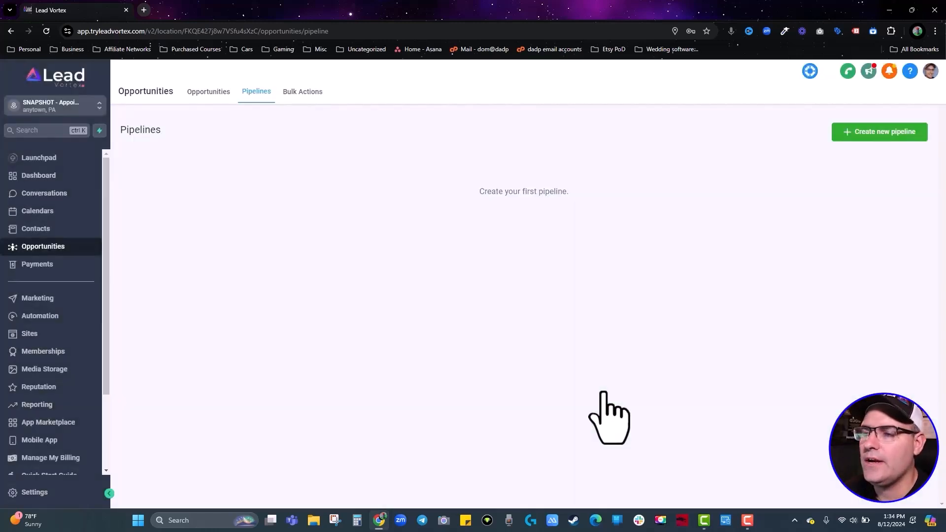
{"action": "left_click", "coordinate": [199, 96]}
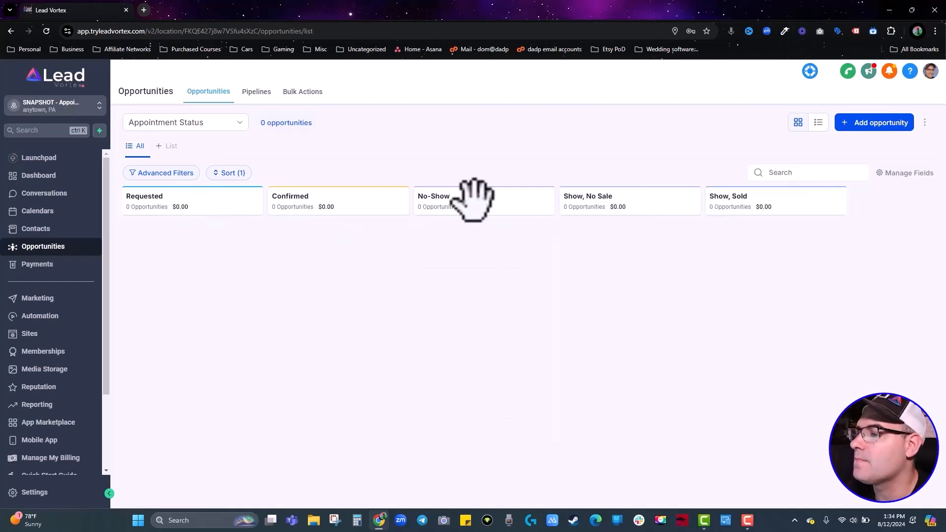
{"action": "left_click", "coordinate": [47, 317]}
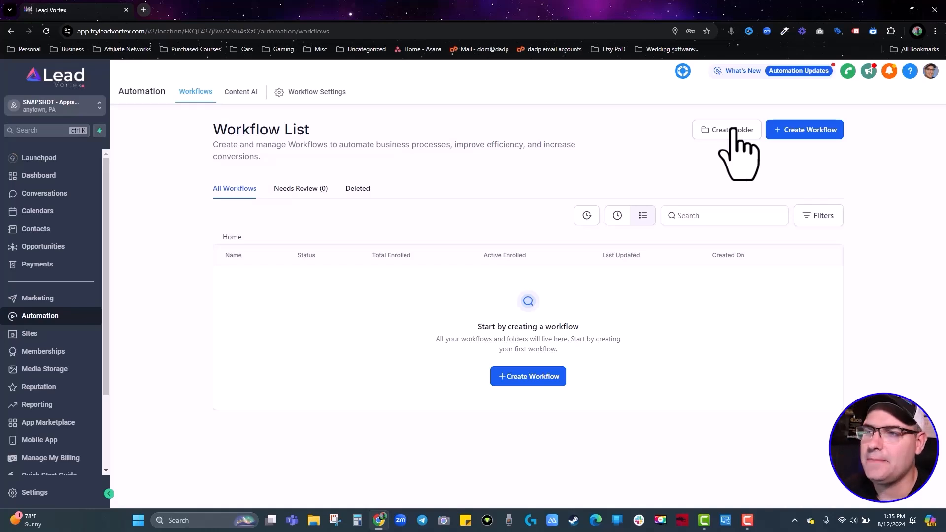
Create a workflow folder named 'Appointment Automations'.
{"action": "left_click", "coordinate": [733, 131]}
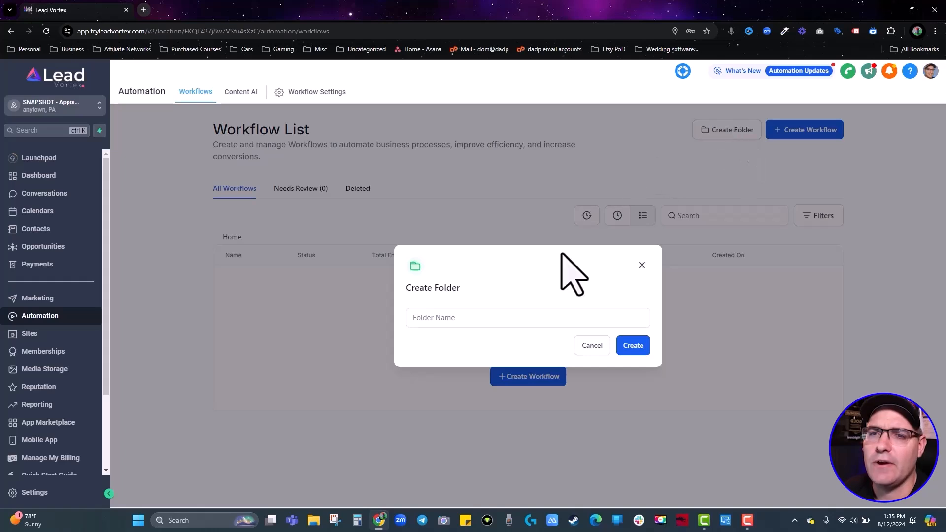
{"action": "type", "text": "Appoinmtnet"}
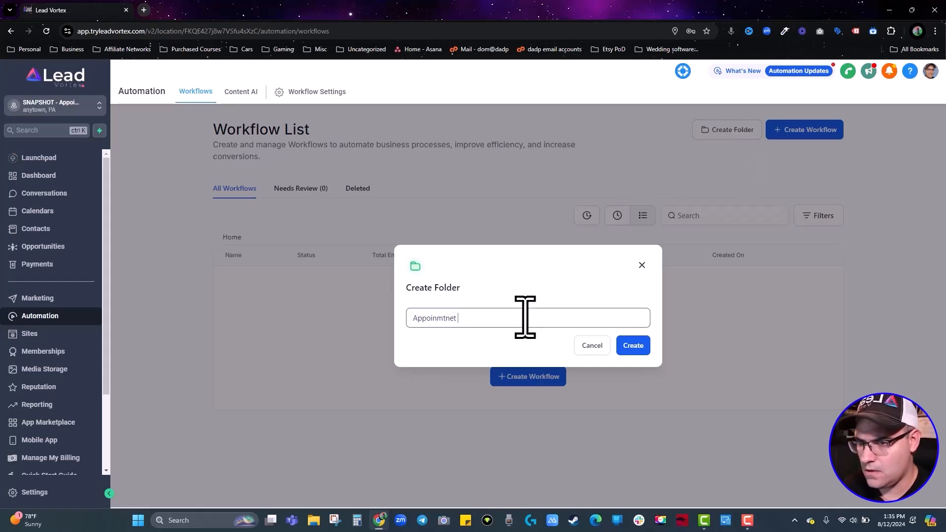
{"action": "key", "text": "ctrl+a"}
{"action": "type", "text": "Appointment Automations"}
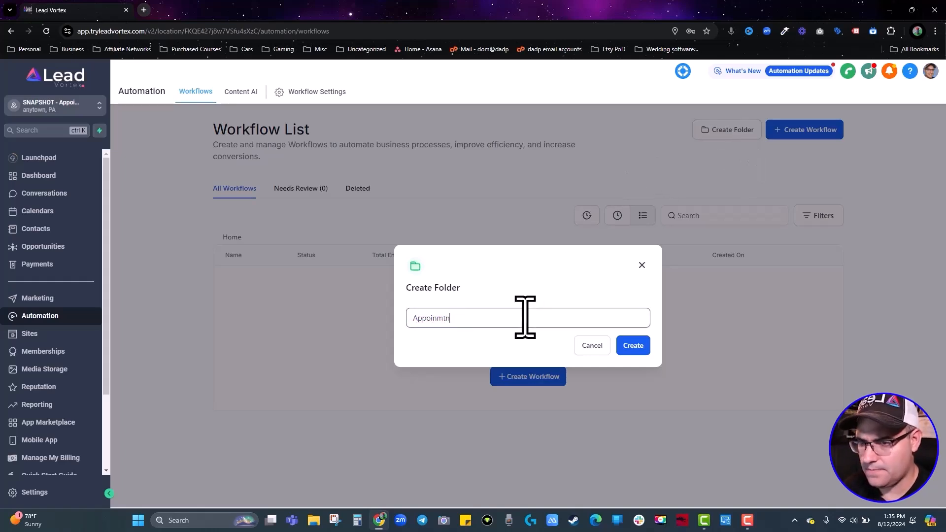
{"action": "left_click", "coordinate": [633, 345]}
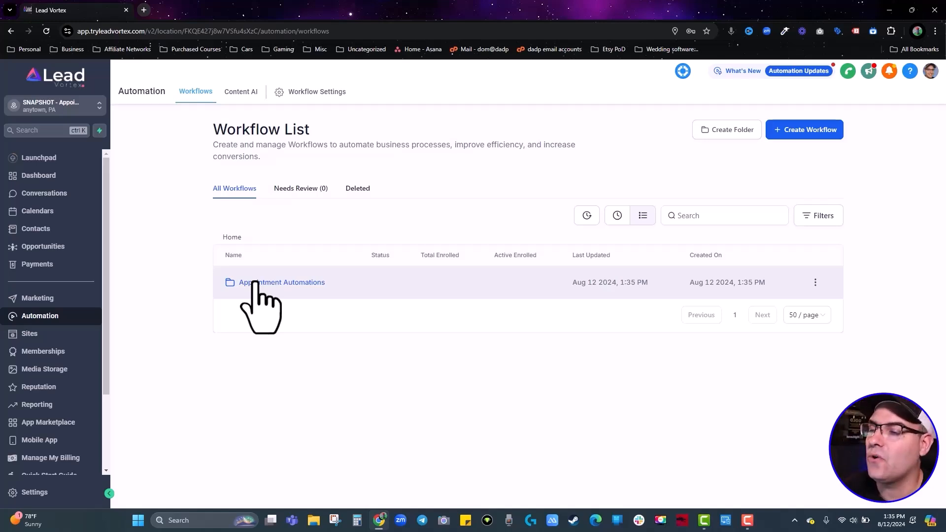
Inside the Appointment Automations folder, start a new workflow from scratch.
{"action": "left_click", "coordinate": [254, 283]}
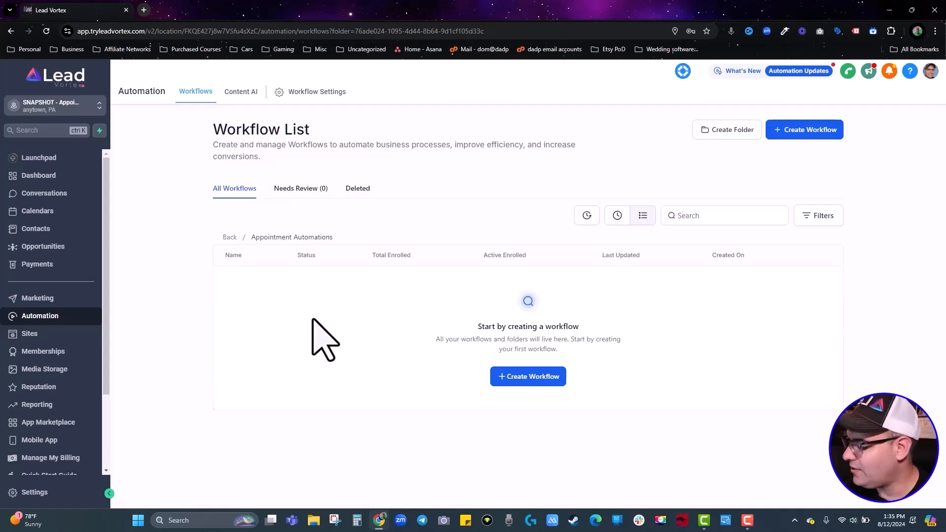
{"action": "left_click", "coordinate": [532, 378]}
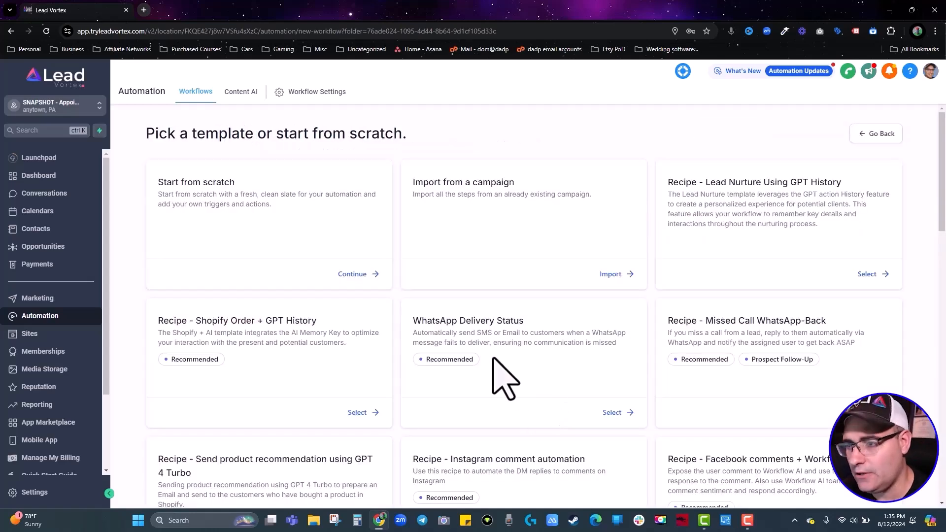
{"action": "scroll", "coordinate": [286, 315], "scroll_direction": "down", "scroll_amount": 2}
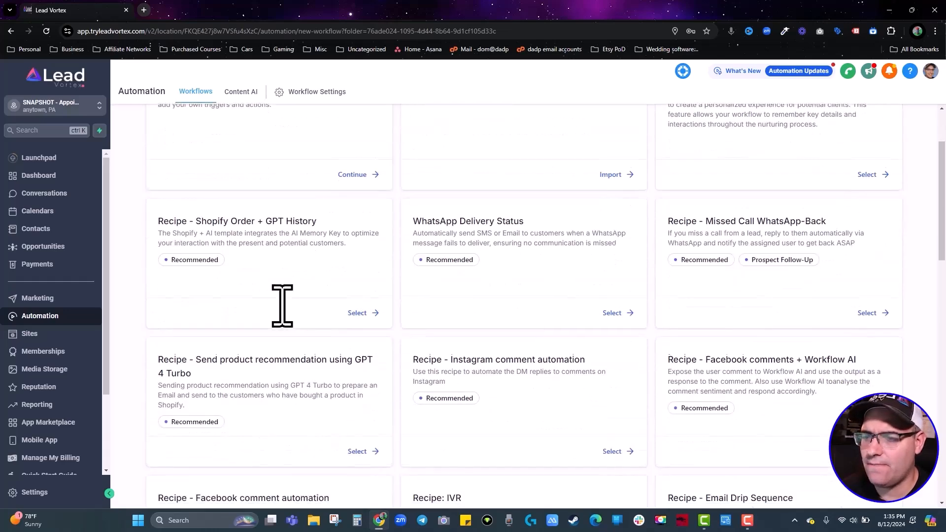
{"action": "scroll", "coordinate": [750, 342], "scroll_direction": "down", "scroll_amount": 3}
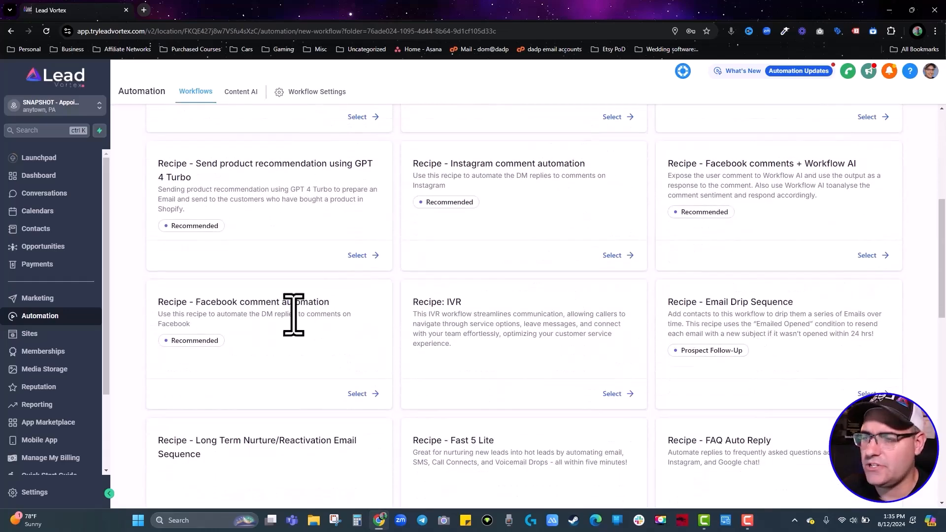
{"action": "scroll", "coordinate": [576, 331], "scroll_direction": "up", "scroll_amount": 6}
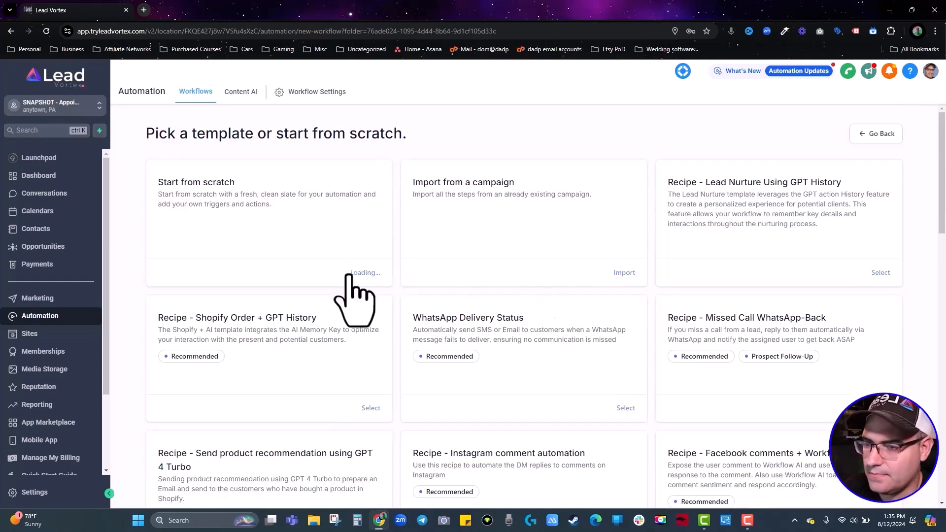
{"action": "left_click", "coordinate": [348, 274]}
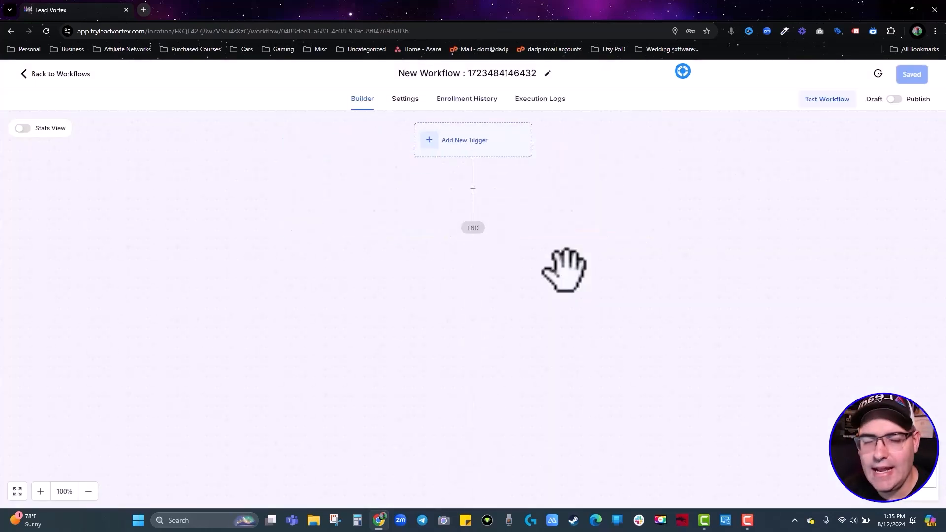
Append ' - Appointment Requested' to the workflow title, correcting the typo.
{"action": "left_click", "coordinate": [457, 75]}
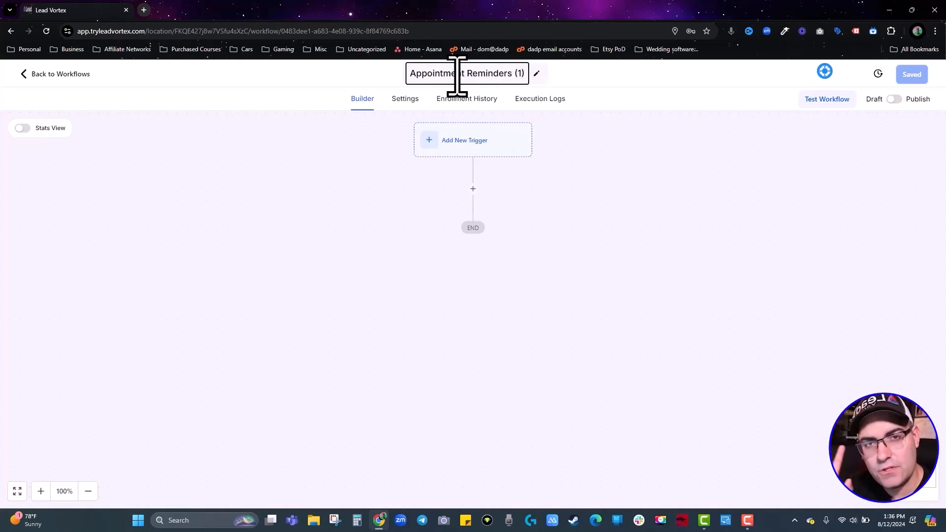
{"action": "type", "text": "- "}
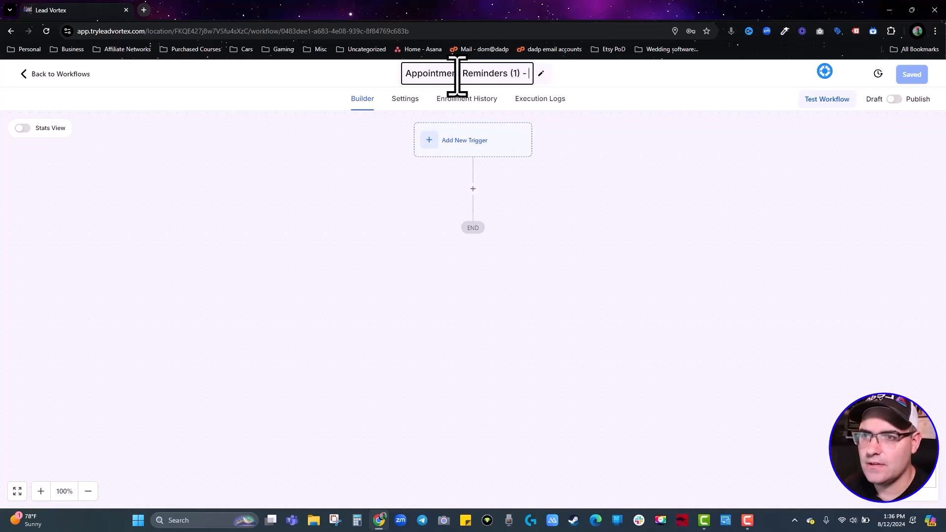
{"action": "type", "text": "Appoinmtnet"}
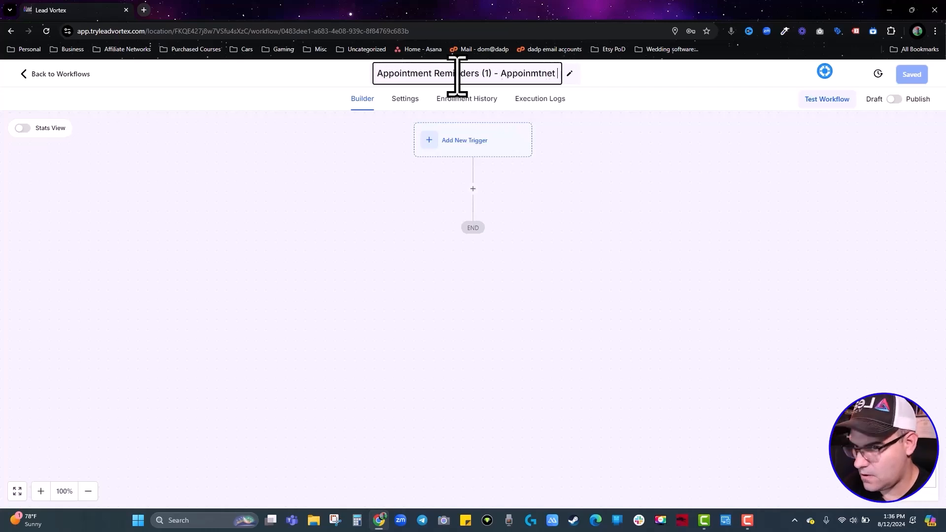
{"action": "type", "text": " REquested"}
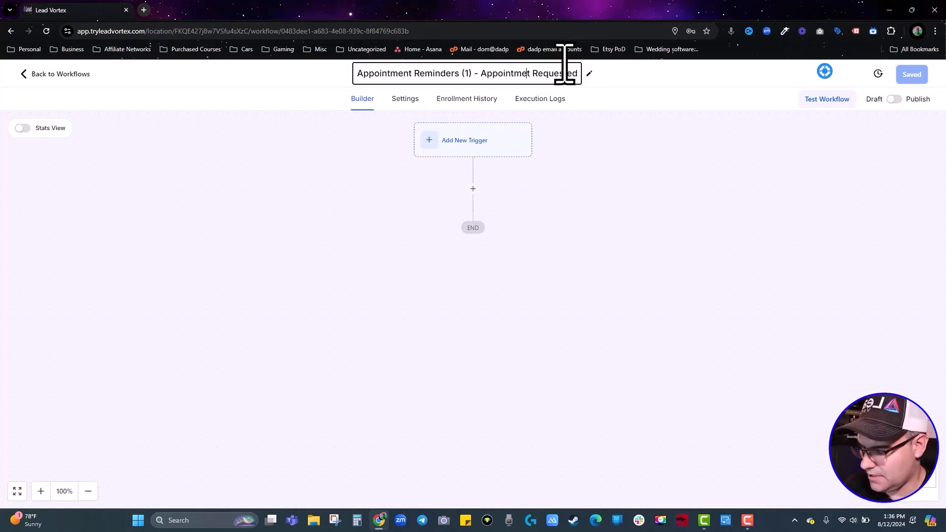
{"action": "type", "text": "n"}
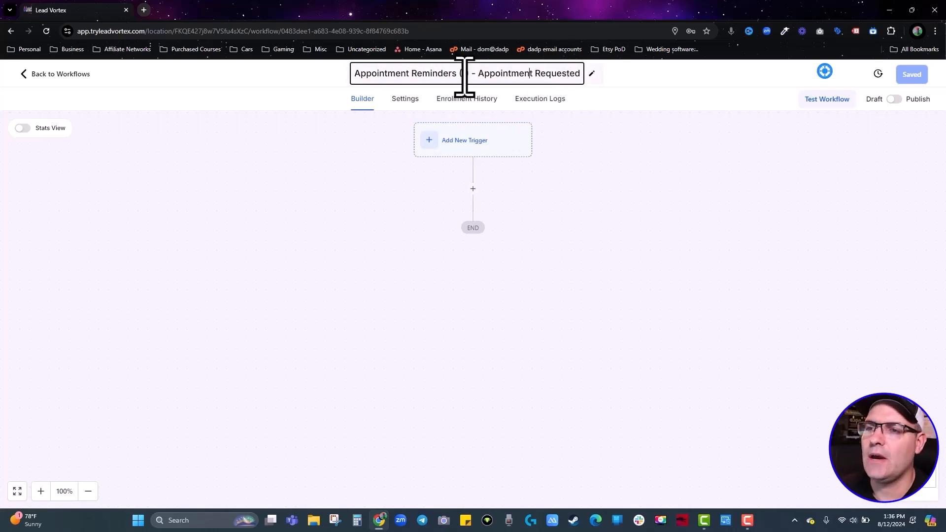
{"action": "left_click", "coordinate": [583, 177]}
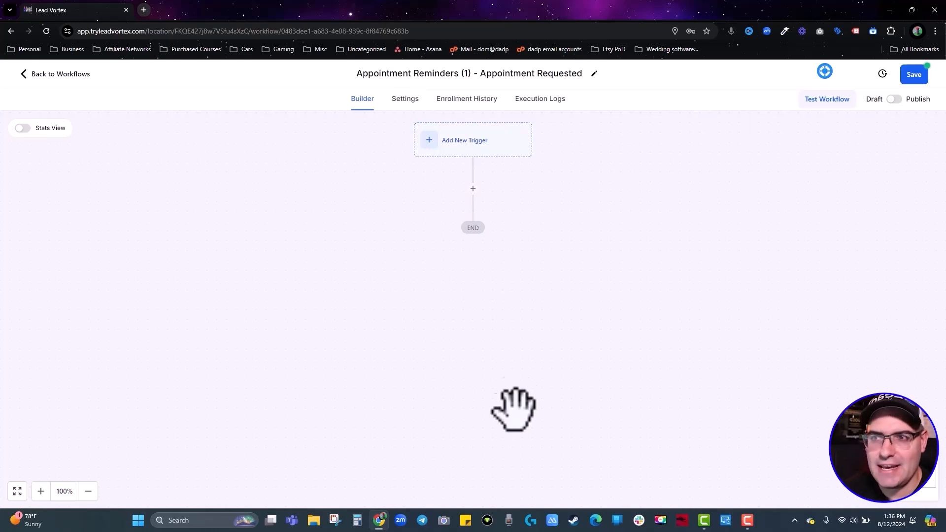
Open the workflow Settings and keep the timezone set to Account Timezone.
{"action": "left_click", "coordinate": [405, 101]}
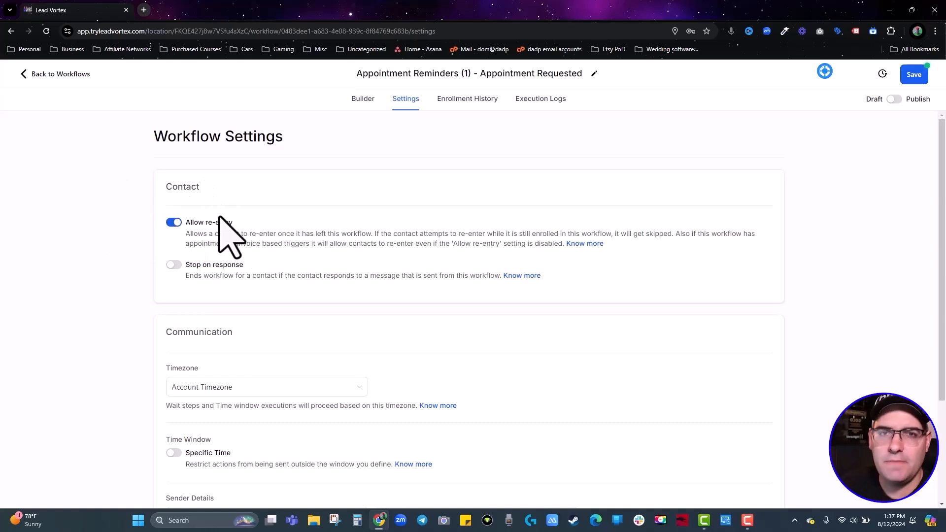
{"action": "scroll", "coordinate": [219, 219], "scroll_direction": "down", "scroll_amount": 3}
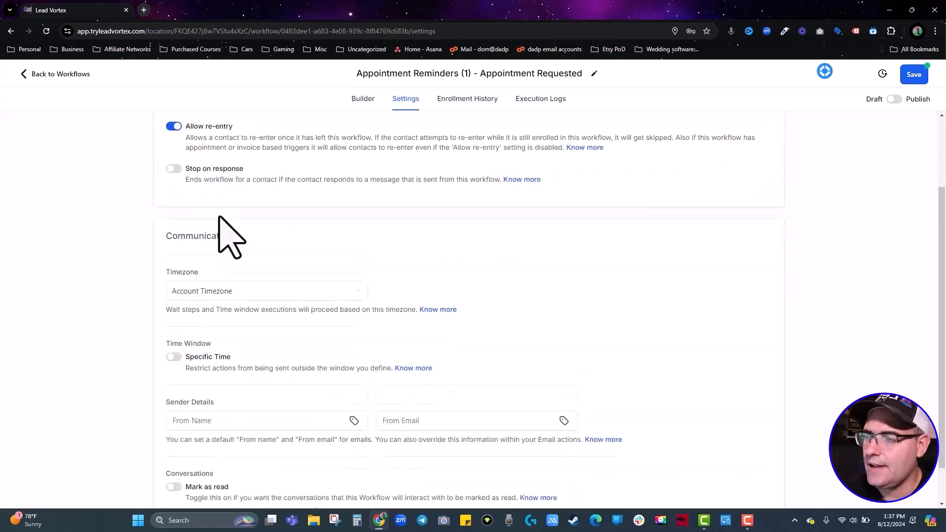
{"action": "left_click", "coordinate": [217, 250]}
{"action": "left_click", "coordinate": [211, 270]}
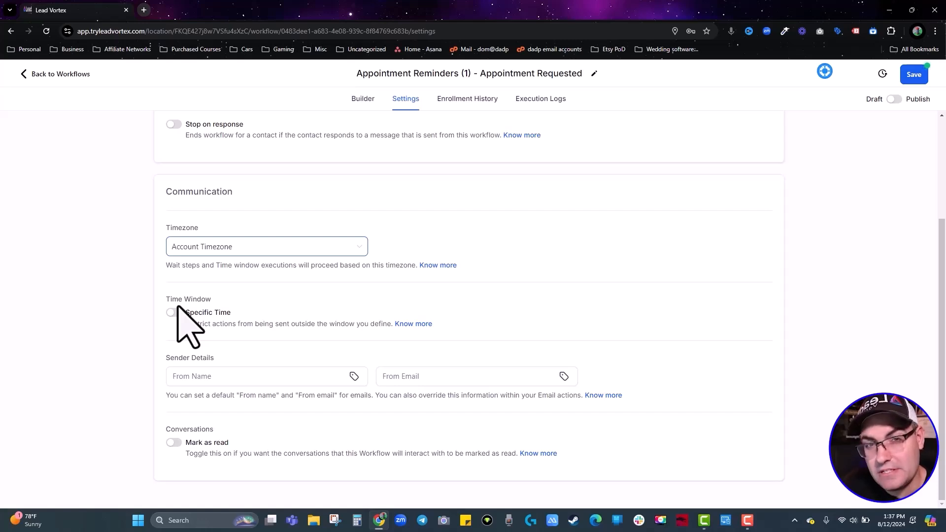
Clear the trial entries from the From Name and From Email fields, leaving both blank.
{"action": "left_click", "coordinate": [211, 380]}
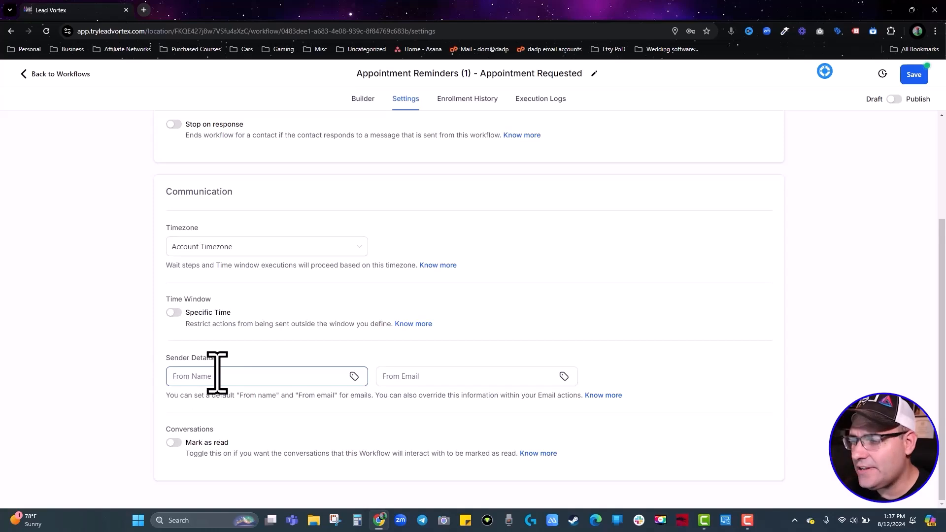
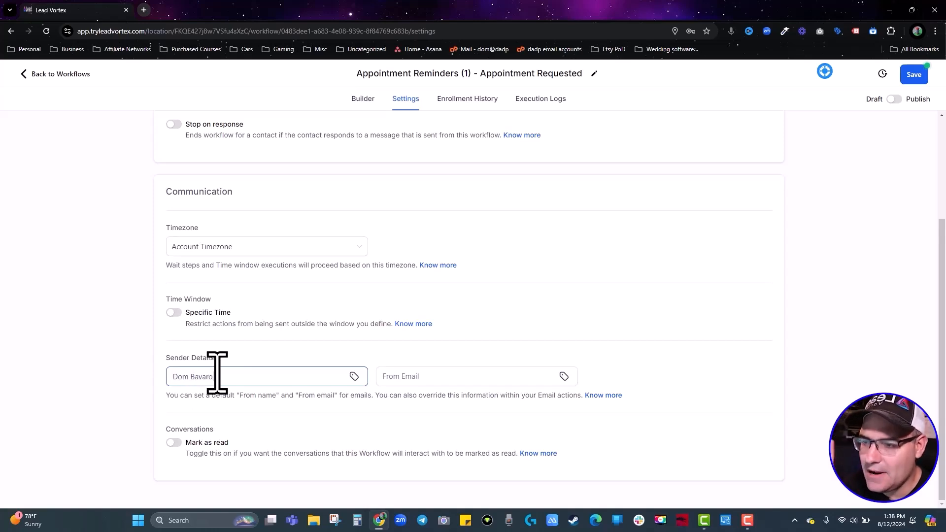
{"action": "left_click", "coordinate": [436, 383]}
{"action": "type", "text": "Yourmeial"}
{"action": "key", "text": "ctrl+a"}
{"action": "key", "text": "BackSpace"}
{"action": "left_click", "coordinate": [252, 379]}
{"action": "key", "text": "ctrl+a"}
{"action": "key", "text": "BackSpace"}
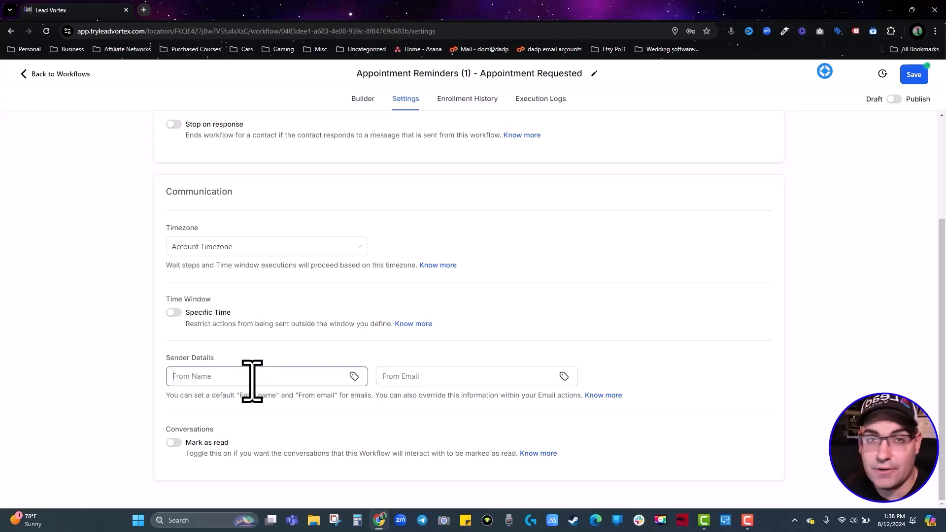
Set the sender name to {{user.first_name}} at Lead Vortex.
{"action": "left_click", "coordinate": [354, 376]}
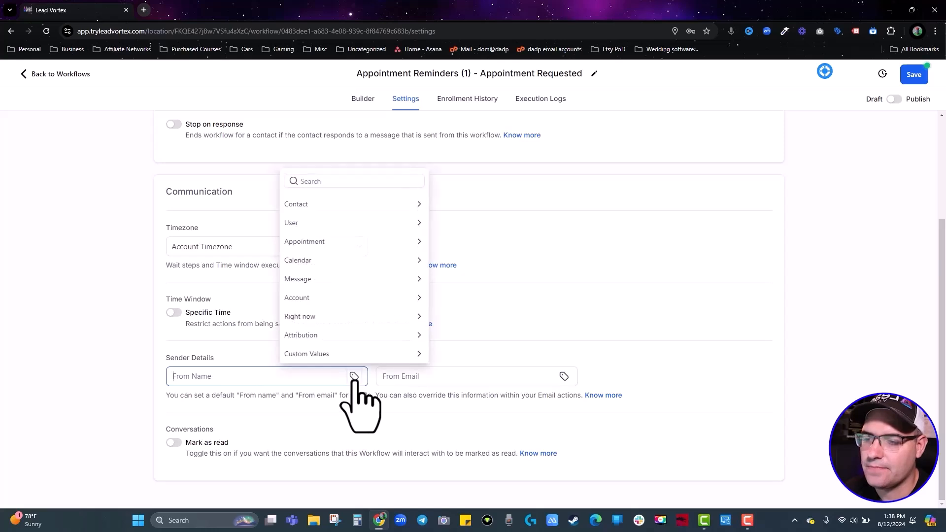
{"action": "left_click", "coordinate": [314, 224]}
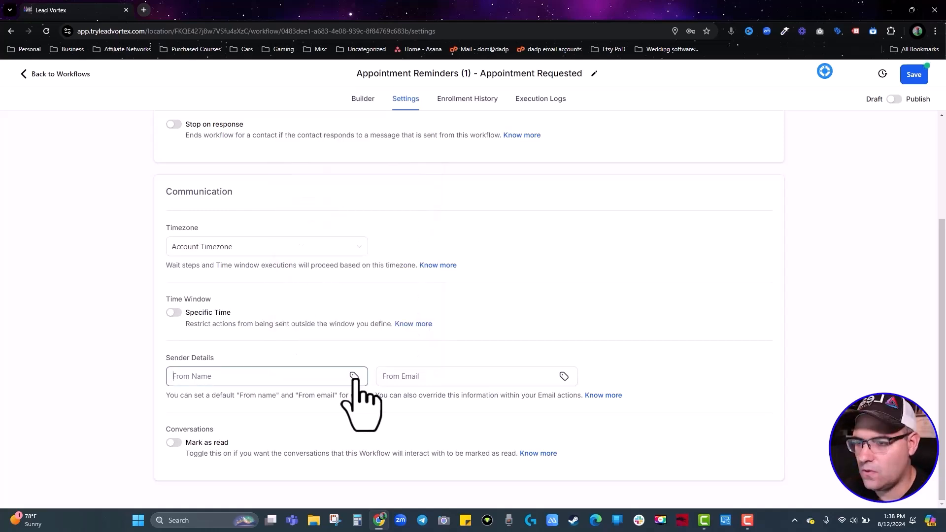
{"action": "left_click", "coordinate": [355, 376]}
{"action": "left_click", "coordinate": [314, 206]}
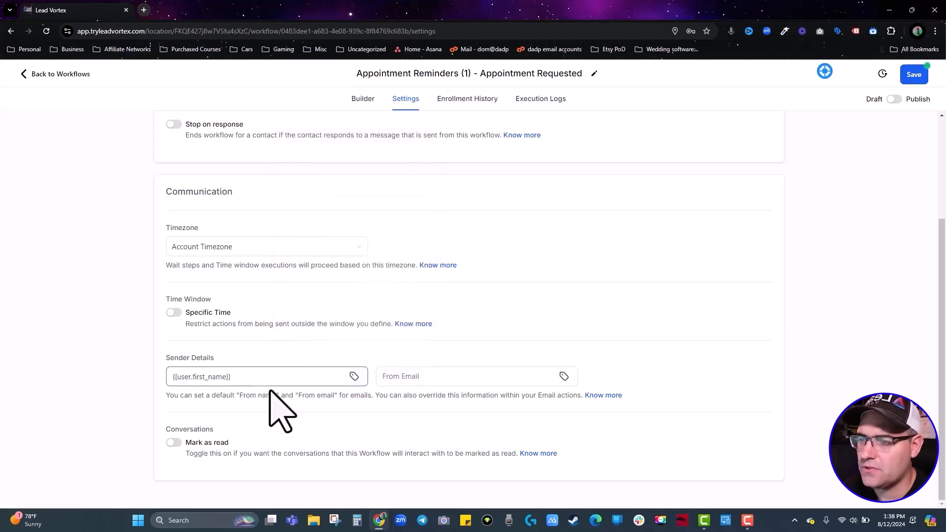
{"action": "left_click", "coordinate": [270, 381]}
{"action": "type", "text": "at "}
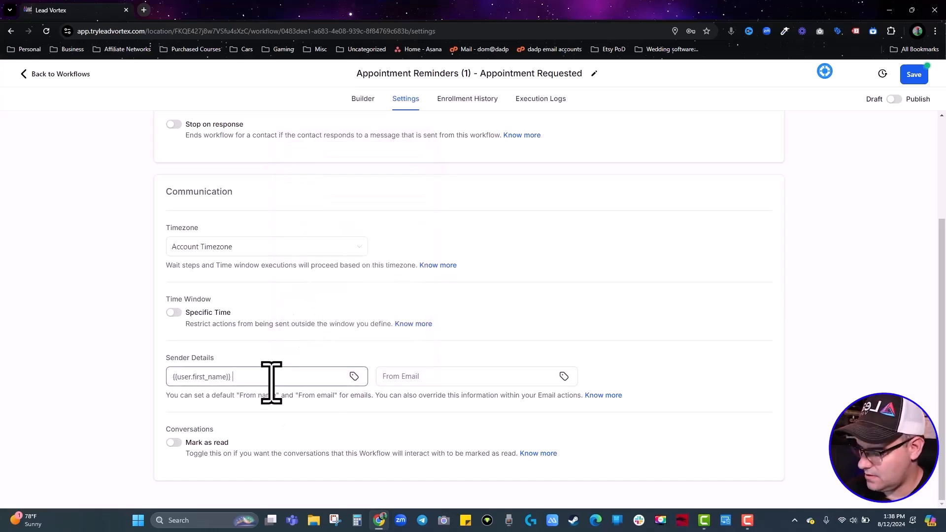
{"action": "type", "text": "Your busines"}
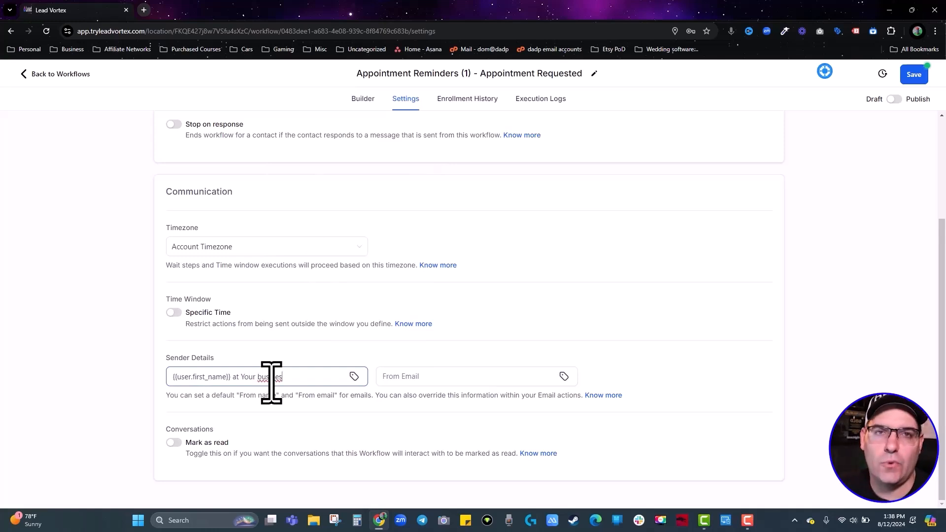
{"action": "key", "text": "BackSpace"}
{"action": "key", "text": "BackSpace"}
{"action": "key", "text": "BackSpace"}
{"action": "key", "text": "BackSpace"}
{"action": "key", "text": "BackSpace"}
{"action": "key", "text": "BackSpace"}
{"action": "key", "text": "BackSpace"}
{"action": "key", "text": "BackSpace"}
{"action": "key", "text": "BackSpace"}
{"action": "key", "text": "BackSpace"}
{"action": "key", "text": "BackSpace"}
{"action": "key", "text": "BackSpace"}
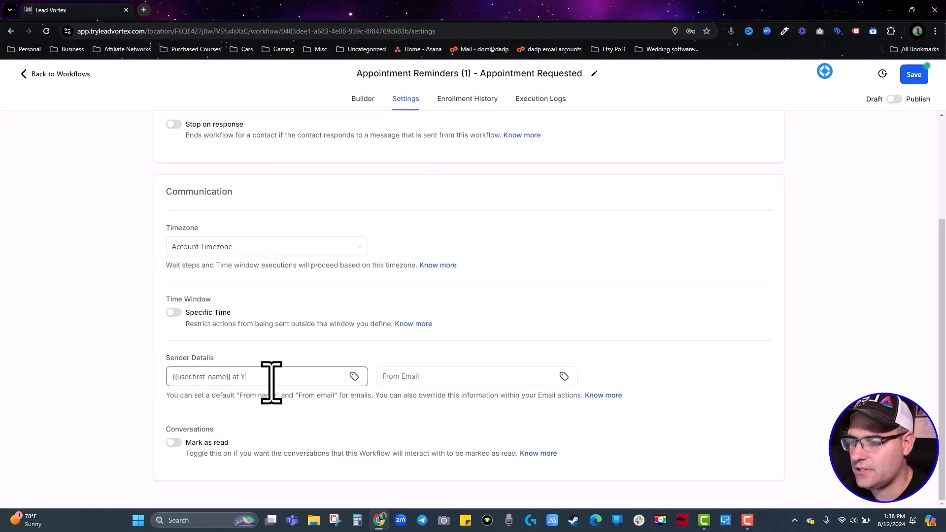
{"action": "type", "text": "Lead Vortex"}
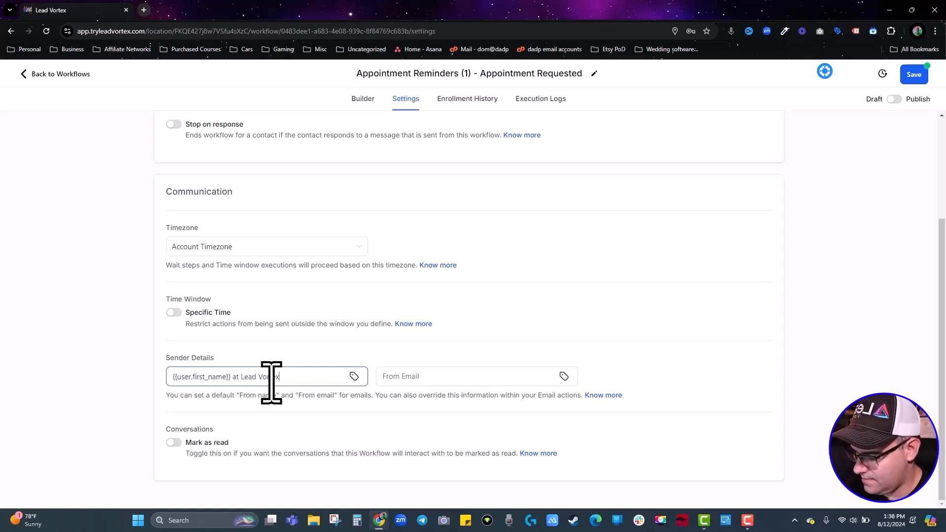
Set the sender email to {{user.email}} and save the workflow settings.
{"action": "left_click", "coordinate": [403, 378]}
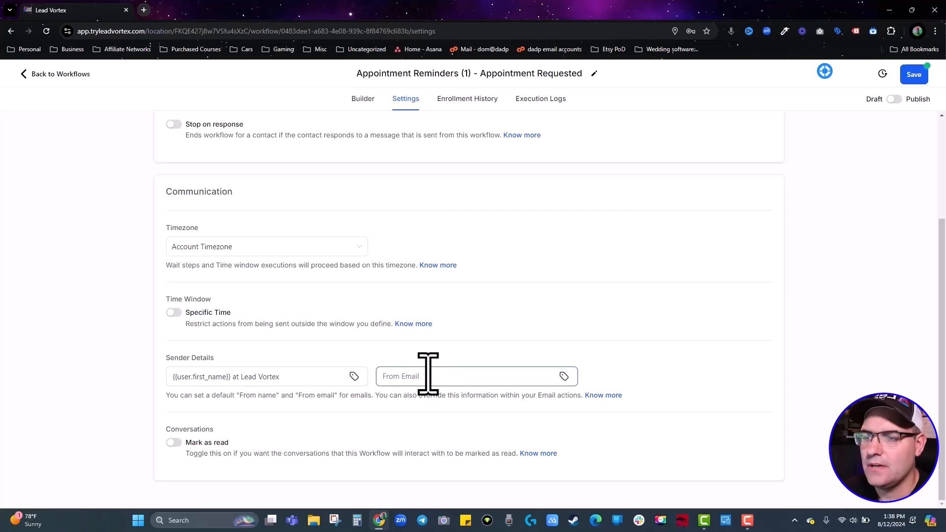
{"action": "left_click", "coordinate": [563, 377]}
{"action": "left_click", "coordinate": [507, 224]}
{"action": "left_click", "coordinate": [505, 241]}
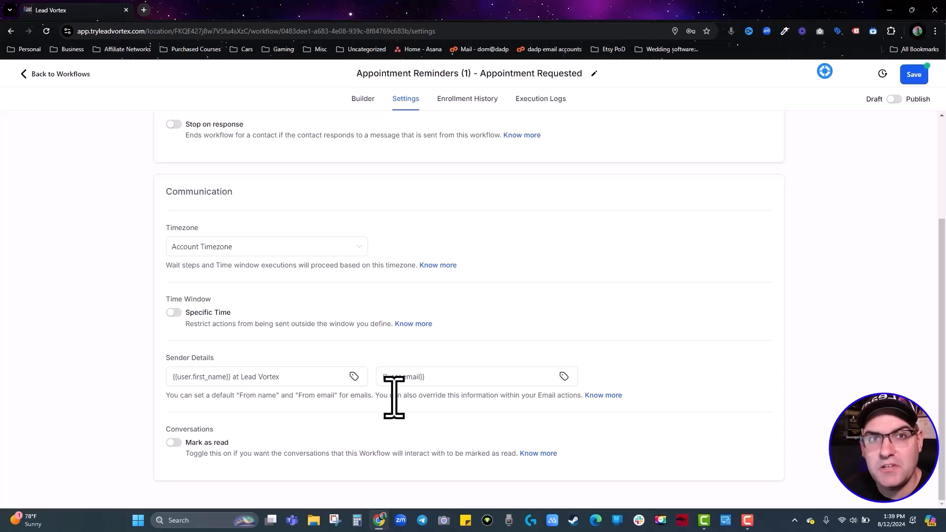
{"action": "left_click", "coordinate": [918, 75]}
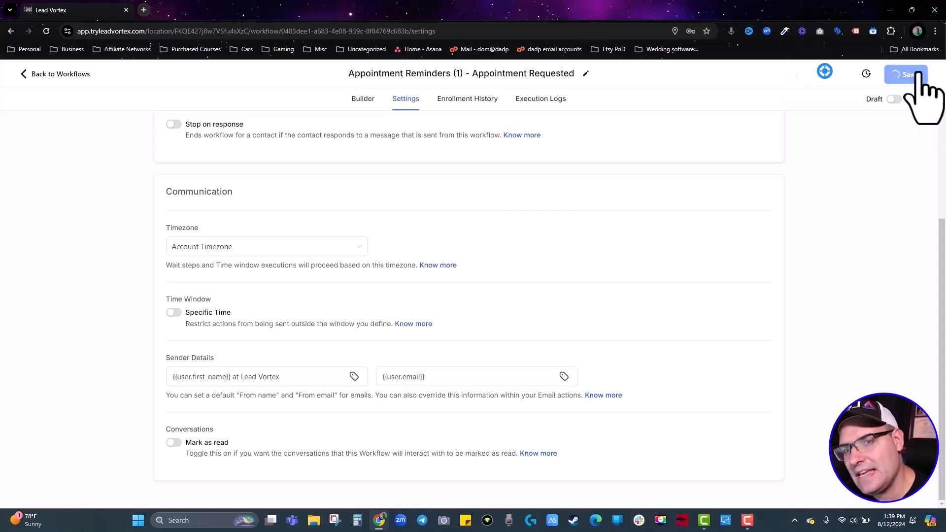
{"action": "left_click", "coordinate": [55, 74]}
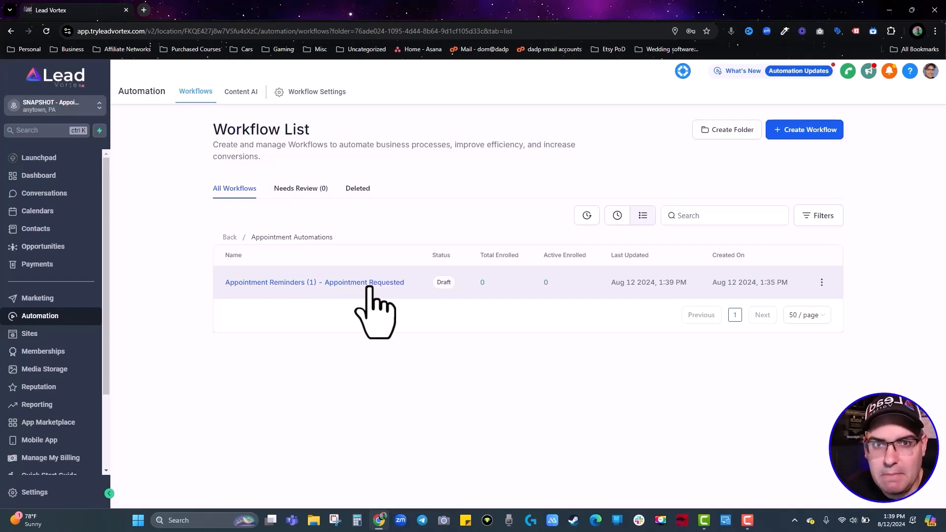
Duplicate the Appointment Requested workflow as Appointment Reminders (2) - Appointment Confirmed.
{"action": "left_click", "coordinate": [821, 282]}
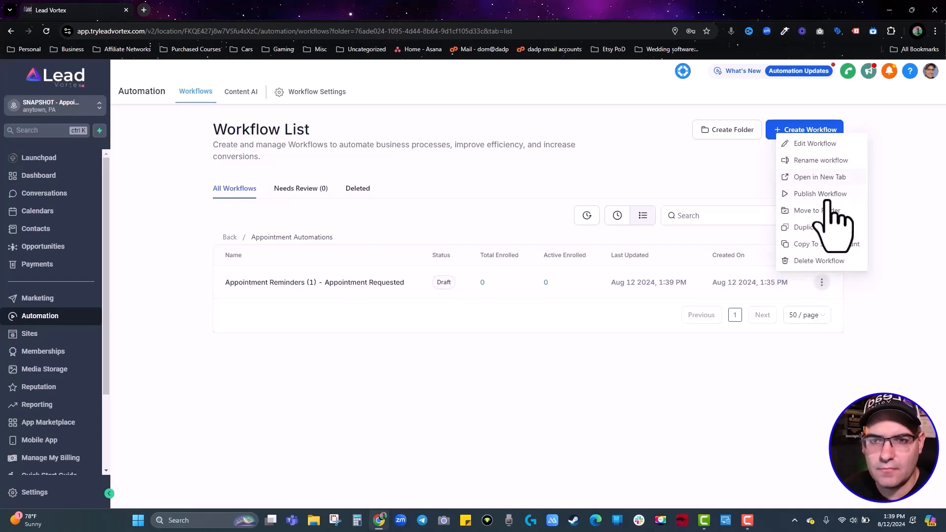
{"action": "left_click", "coordinate": [831, 229]}
{"action": "left_click", "coordinate": [437, 318]}
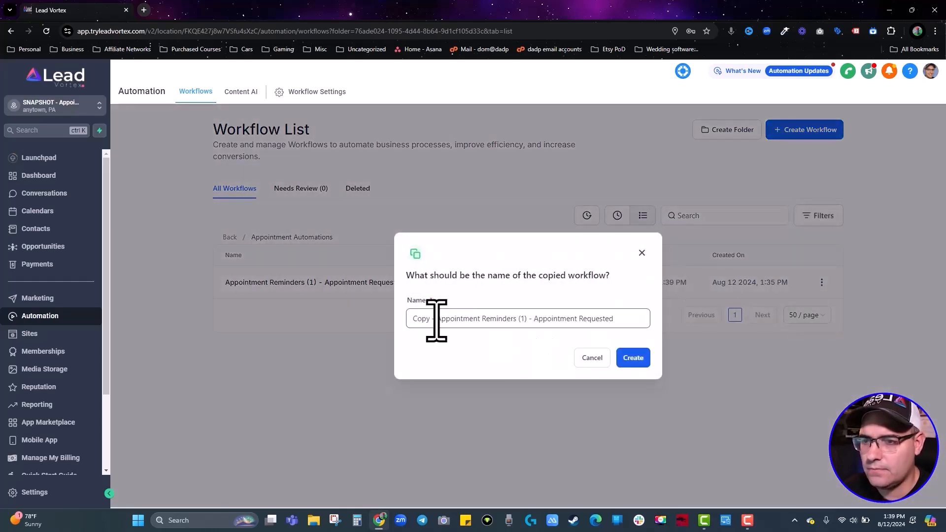
{"action": "key", "text": "BackSpace"}
{"action": "key", "text": "BackSpace"}
{"action": "key", "text": "BackSpace"}
{"action": "key", "text": "BackSpace"}
{"action": "key", "text": "BackSpace"}
{"action": "key", "text": "BackSpace"}
{"action": "key", "text": "BackSpace"}
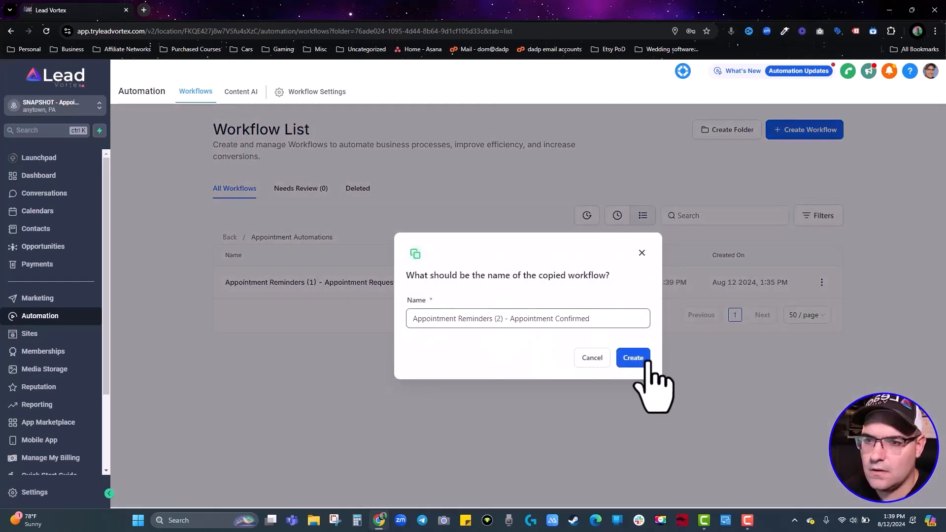
{"action": "left_click", "coordinate": [634, 359]}
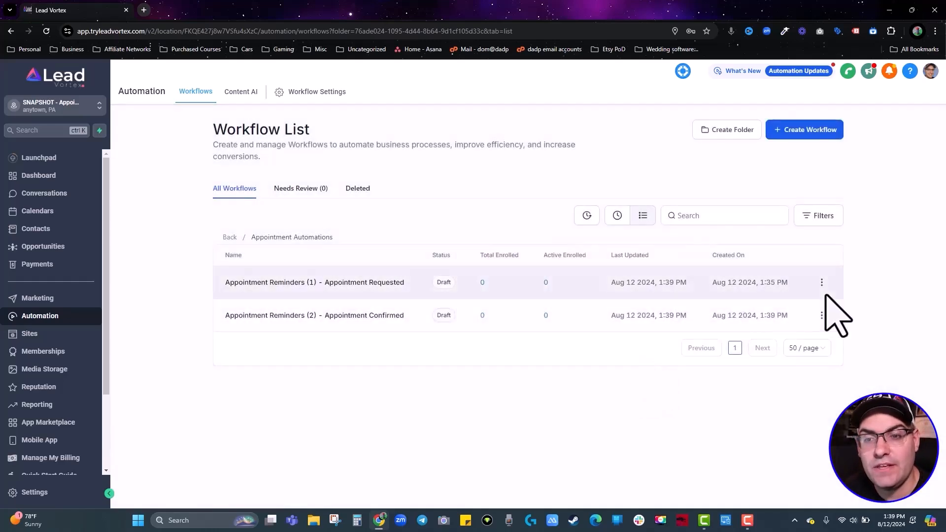
Duplicate the Appointment Confirmed workflow, renaming the copy Appointment Reminders (3a) - No-Show Nurture.
{"action": "left_click", "coordinate": [821, 315]}
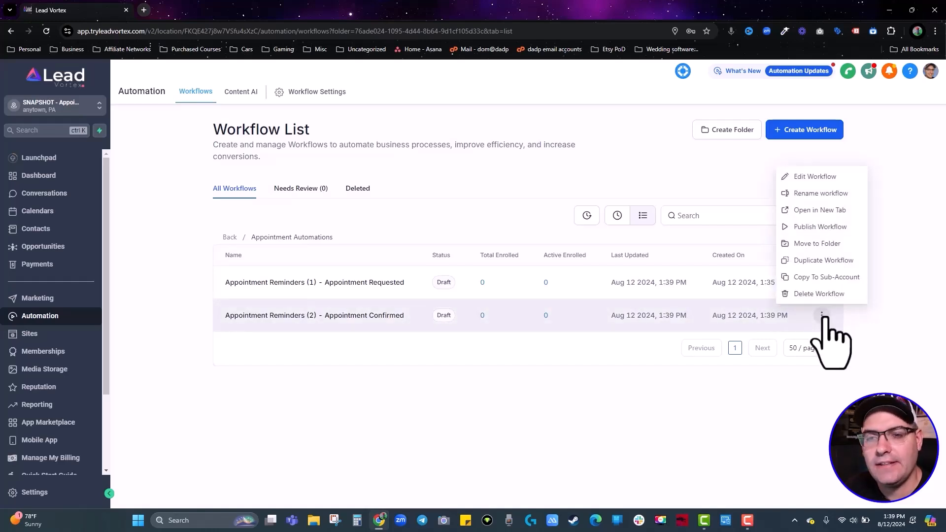
{"action": "left_click", "coordinate": [821, 260]}
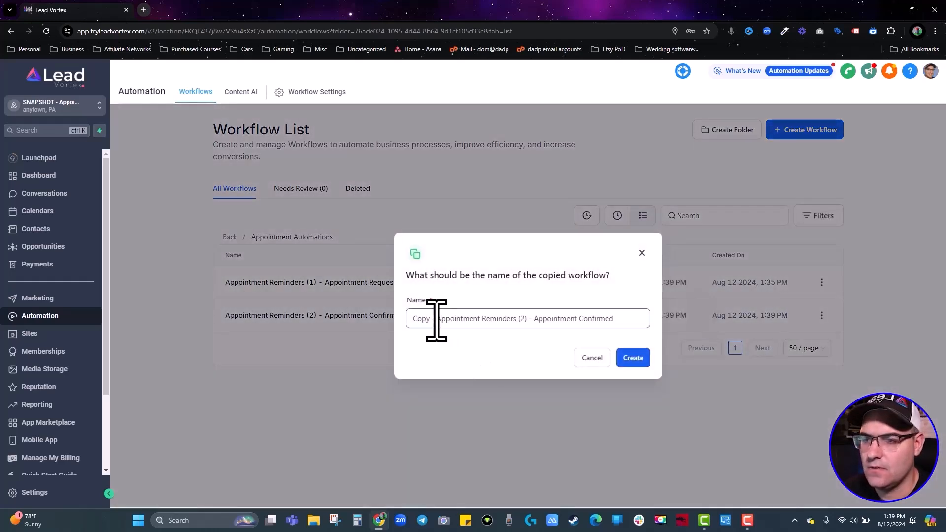
{"action": "left_click_drag", "start_coordinate": [437, 320], "coordinate": [364, 338]}
{"action": "key", "text": "BackSpace"}
{"action": "key", "text": "Right"}
{"action": "key", "text": "Right"}
{"action": "key", "text": "Right"}
{"action": "key", "text": "Right"}
{"action": "key", "text": "Right"}
{"action": "key", "text": "Right"}
{"action": "key", "text": "Right"}
{"action": "key", "text": "Right"}
{"action": "key", "text": "Right"}
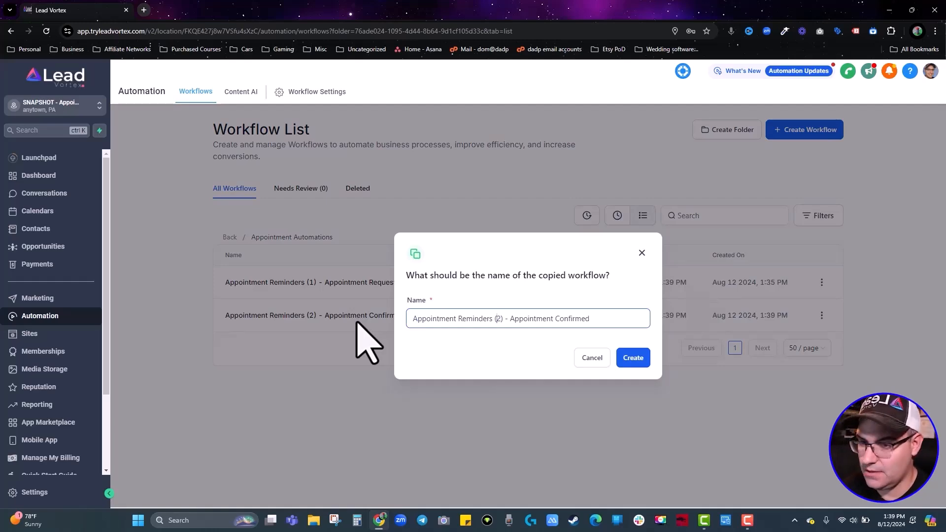
{"action": "key", "text": "Delete"}
{"action": "type", "text": "3a"}
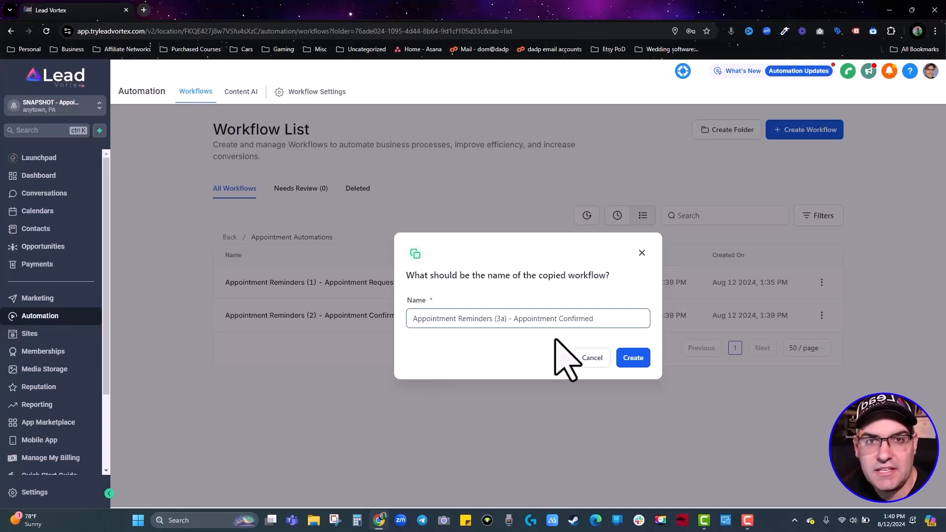
{"action": "left_click_drag", "start_coordinate": [611, 318], "coordinate": [517, 315]}
{"action": "type", "text": "No-"}
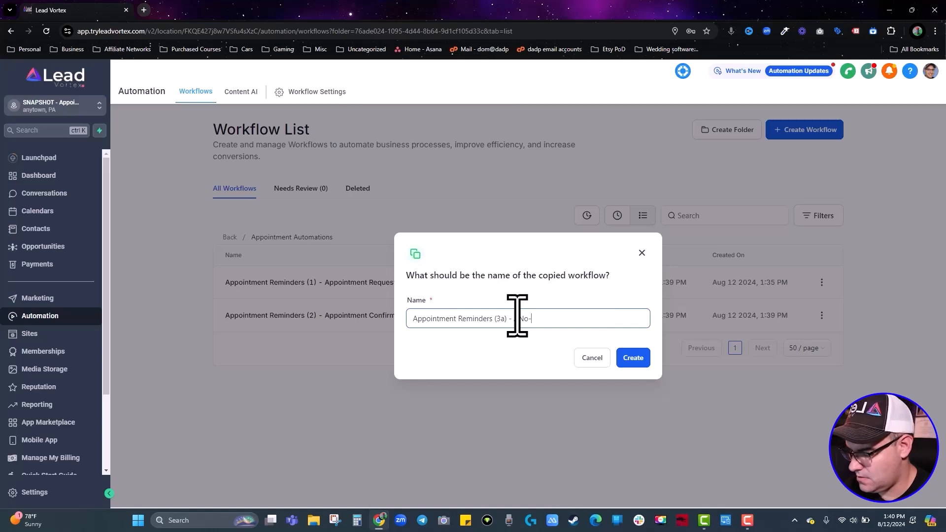
{"action": "type", "text": "Show Nurture"}
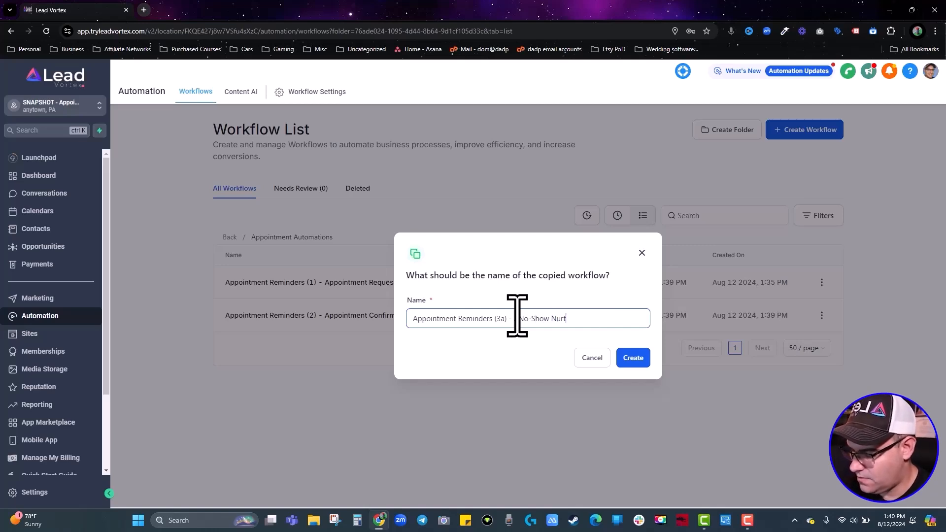
Remove the stray letter and create the (3a) - No-Show Nurture copy.
{"action": "left_click", "coordinate": [518, 318]}
{"action": "key", "text": "BackSpace"}
{"action": "key", "text": "Return"}
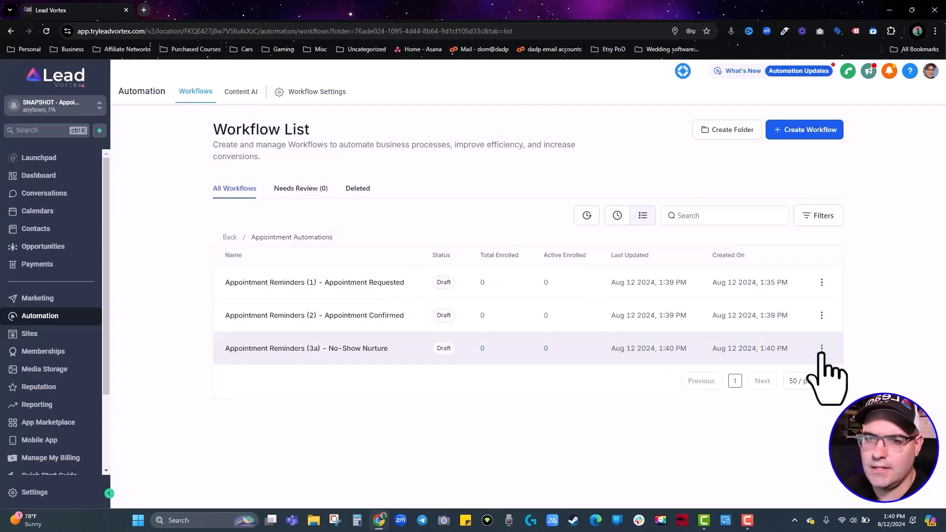
Duplicate No-Show Nurture and create it as Appointment Reminders (3b) - Show, No Sale.
{"action": "left_click", "coordinate": [821, 348]}
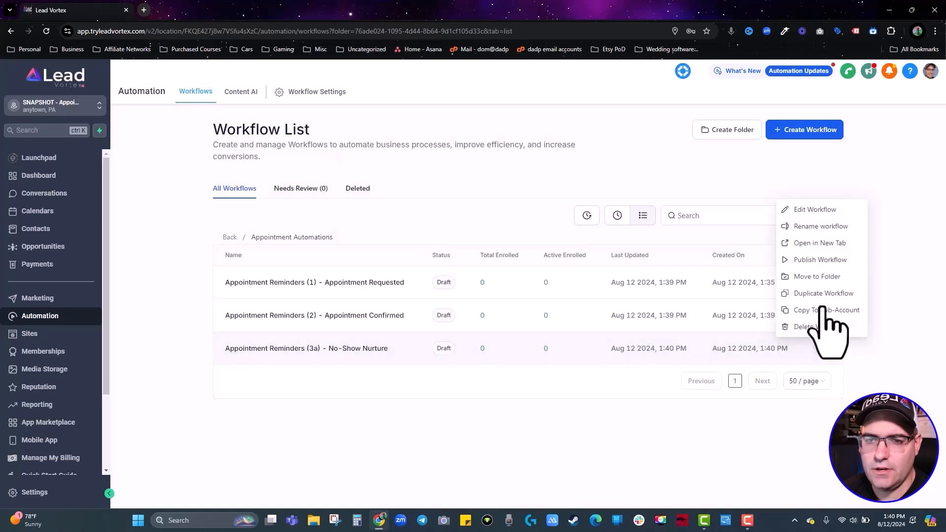
{"action": "left_click", "coordinate": [822, 294]}
{"action": "left_click_drag", "start_coordinate": [436, 320], "coordinate": [409, 319]}
{"action": "key", "text": "BackSpace"}
{"action": "left_click", "coordinate": [506, 320]}
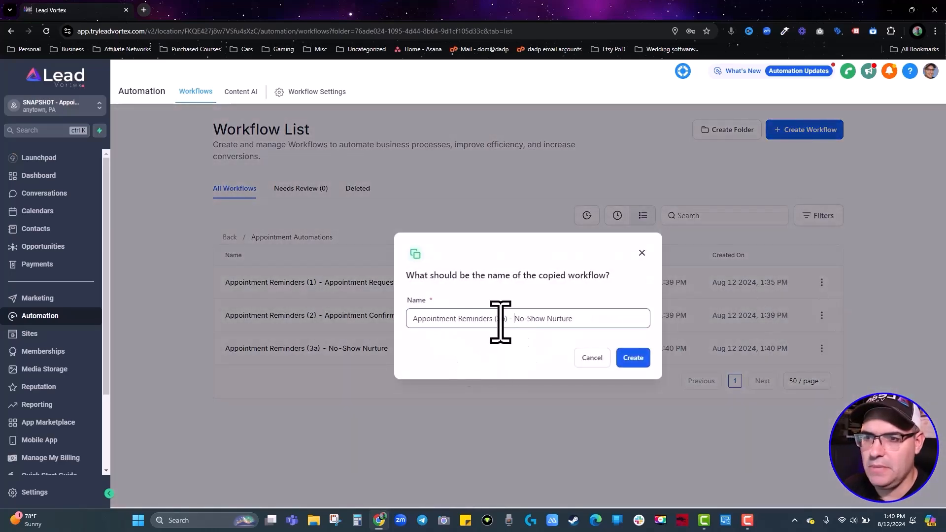
{"action": "key", "text": "Delete"}
{"action": "key", "text": "Delete"}
{"action": "key", "text": "Delete"}
{"action": "key", "text": "Delete"}
{"action": "key", "text": "Delete"}
{"action": "key", "text": "Delete"}
{"action": "key", "text": "Delete"}
{"action": "key", "text": "Delete"}
{"action": "key", "text": "Delete"}
{"action": "key", "text": "Delete"}
{"action": "key", "text": "Delete"}
{"action": "key", "text": "Delete"}
{"action": "key", "text": "Delete"}
{"action": "key", "text": "Delete"}
{"action": "key", "text": "Delete"}
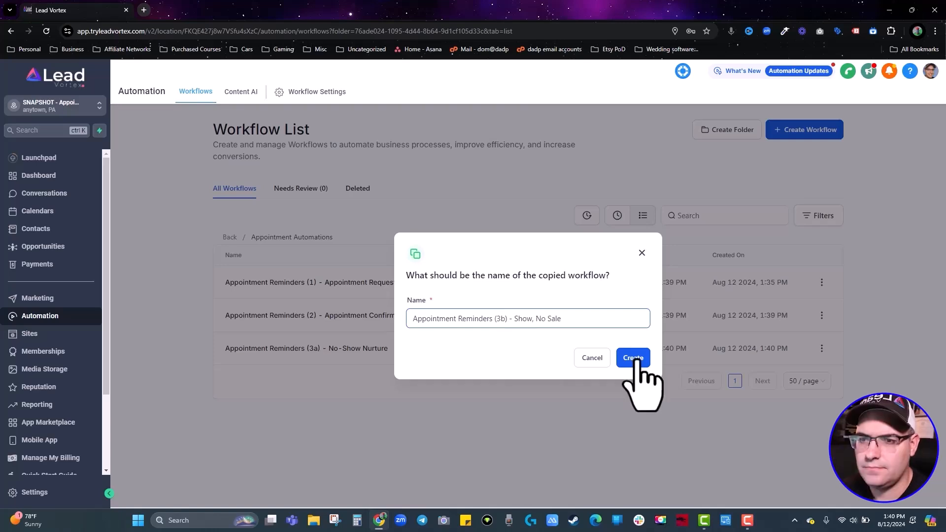
{"action": "left_click", "coordinate": [631, 360]}
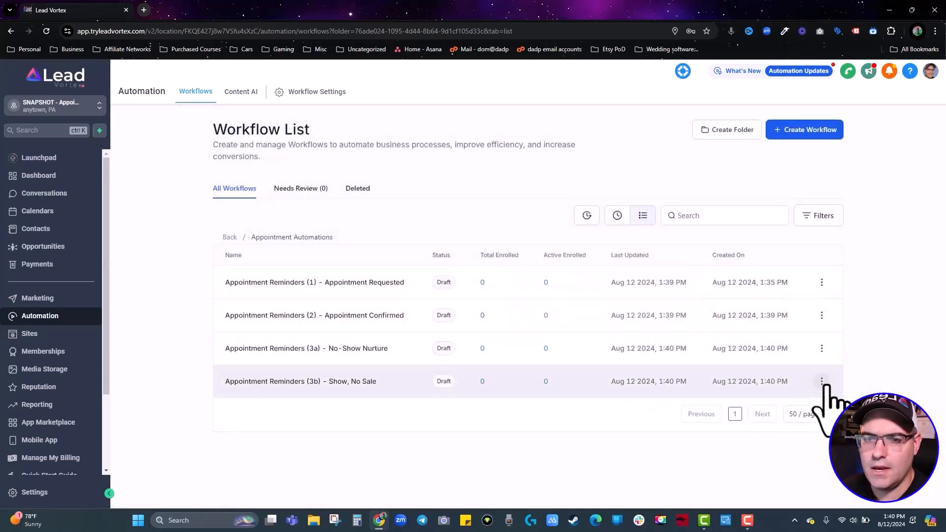
Duplicate Show, No Sale and create it as Appointment Reminders (3c) - Show, Sold.
{"action": "left_click", "coordinate": [821, 381]}
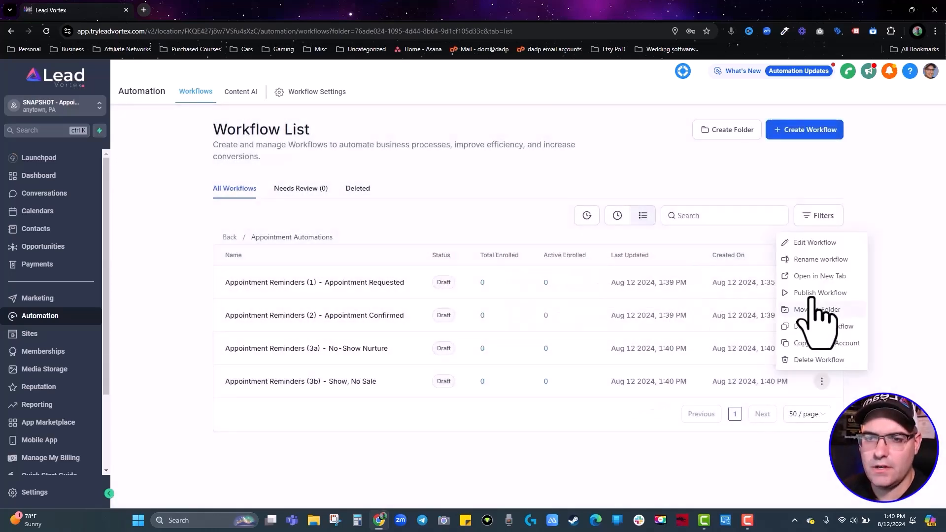
{"action": "left_click", "coordinate": [811, 329]}
{"action": "left_click", "coordinate": [439, 319]}
{"action": "key", "text": "BackSpace"}
{"action": "key", "text": "BackSpace"}
{"action": "key", "text": "BackSpace"}
{"action": "key", "text": "BackSpace"}
{"action": "key", "text": "BackSpace"}
{"action": "key", "text": "BackSpace"}
{"action": "key", "text": "BackSpace"}
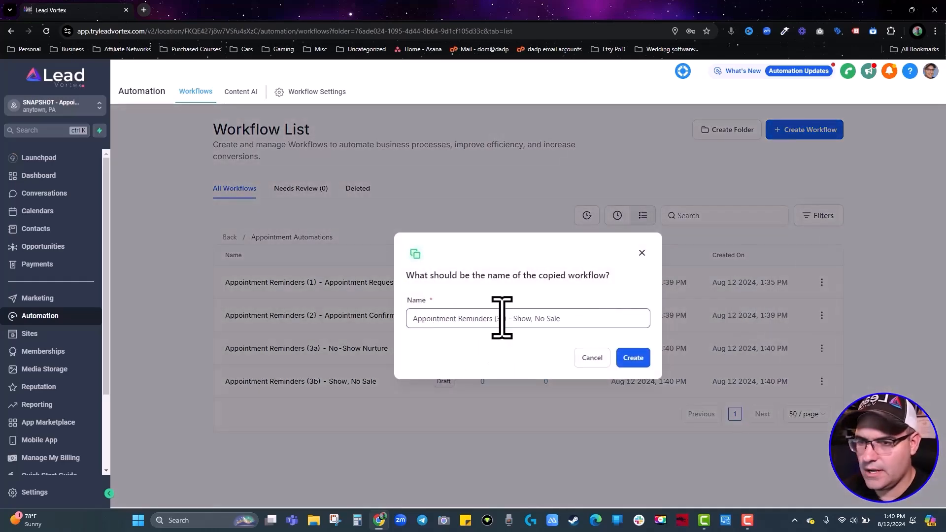
{"action": "left_click", "coordinate": [505, 320]}
{"action": "key", "text": "BackSpace"}
{"action": "type", "text": "c"}
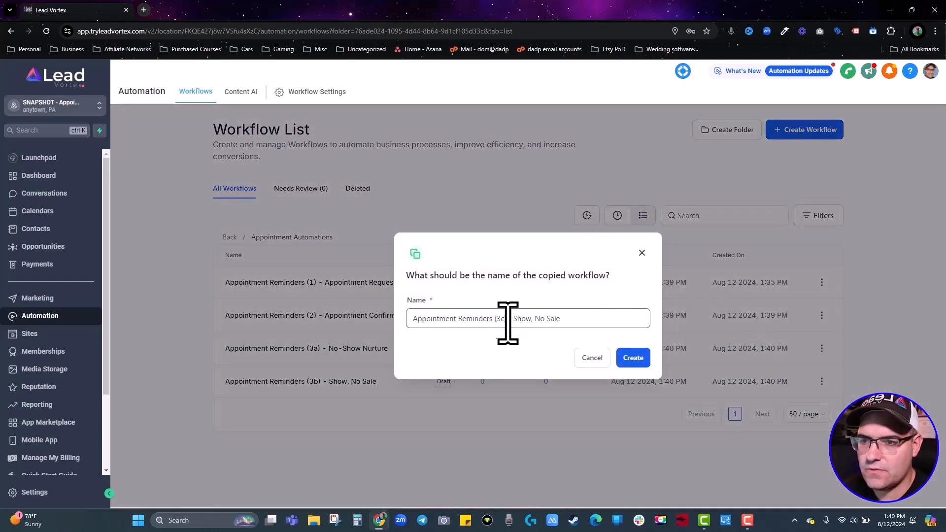
{"action": "left_click_drag", "start_coordinate": [530, 318], "coordinate": [580, 317]}
{"action": "key", "text": "BackSpace"}
{"action": "type", "text": "Sold"}
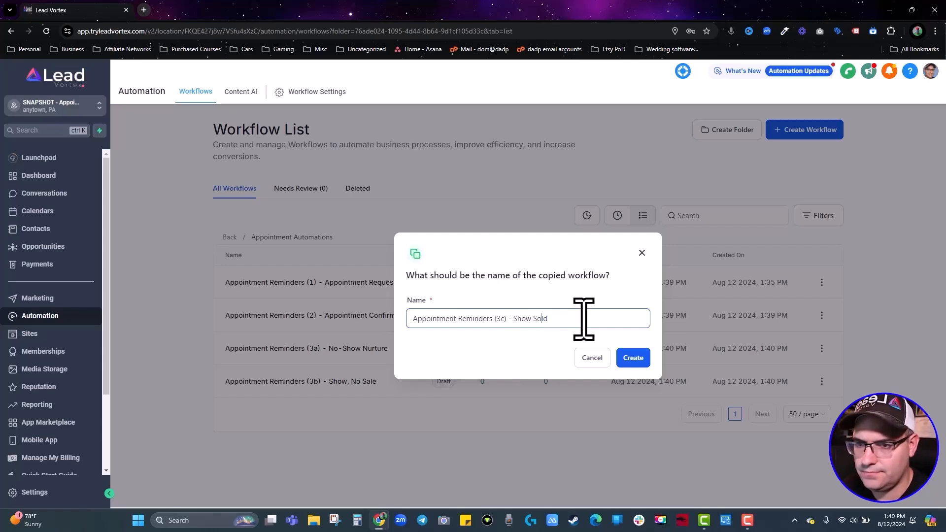
{"action": "type", "text": ","}
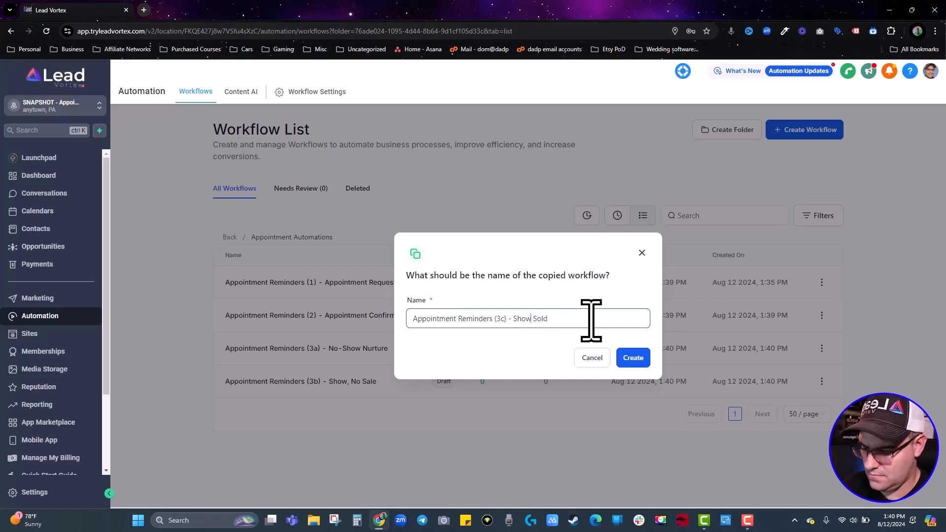
{"action": "left_click", "coordinate": [633, 358]}
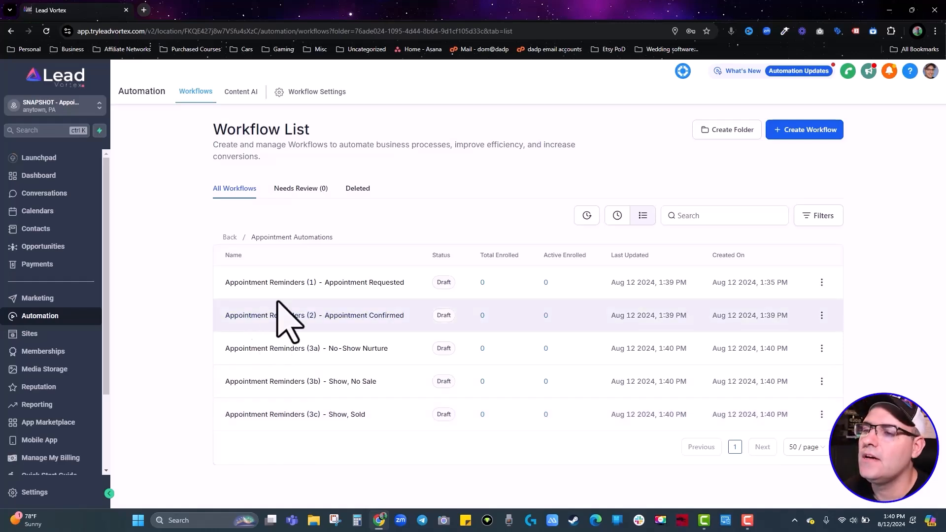
Open Appointment Reminders (1) - Appointment Requested from the Workflow List.
{"action": "left_click", "coordinate": [286, 287]}
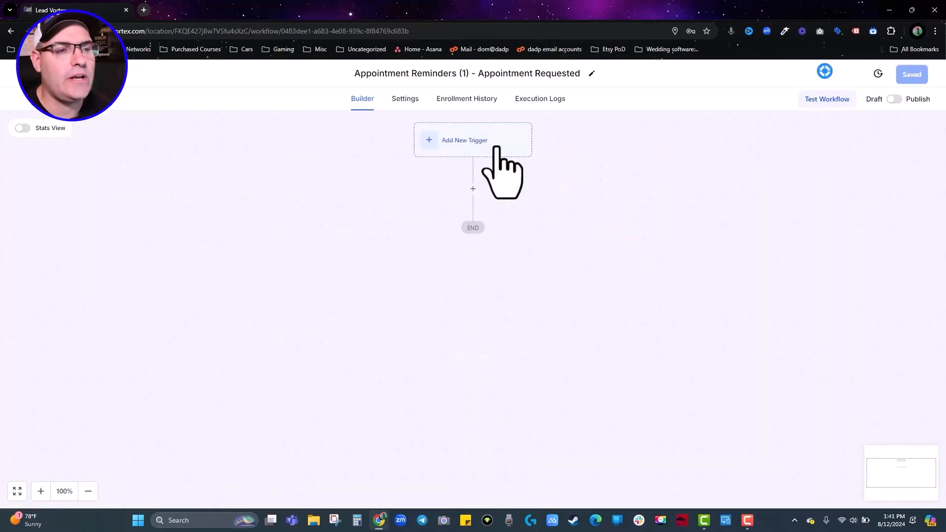
Add an Appointment Status trigger and rename it Appt Requested.
{"action": "left_click", "coordinate": [465, 143]}
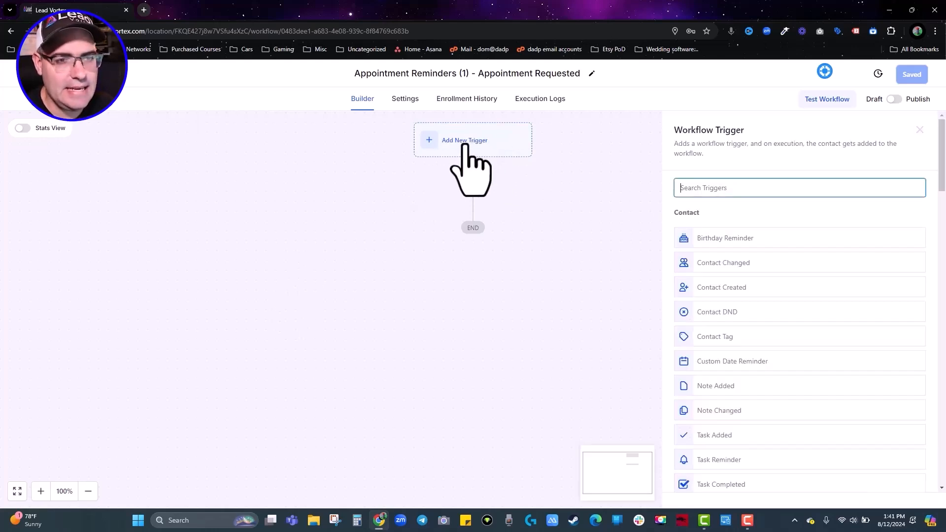
{"action": "left_click", "coordinate": [686, 186]}
{"action": "type", "text": "appoi"}
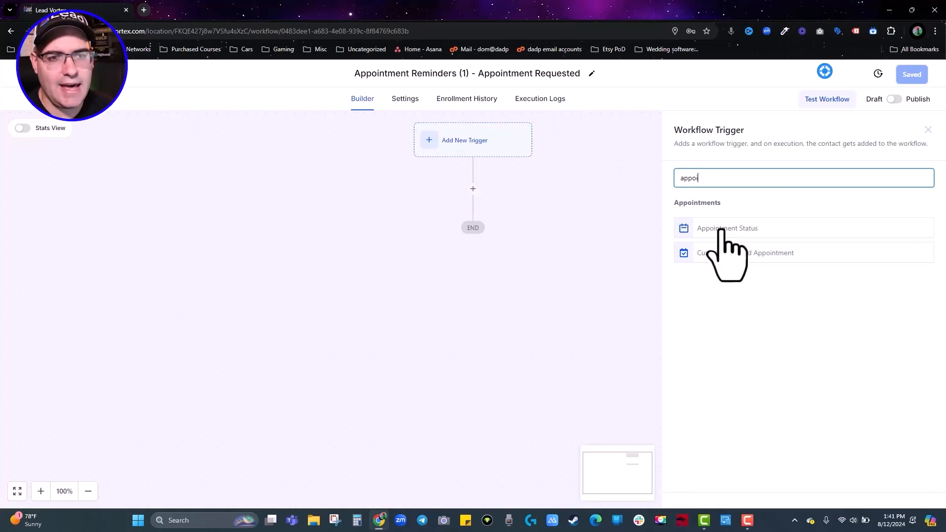
{"action": "left_click", "coordinate": [720, 229]}
{"action": "left_click", "coordinate": [547, 251]}
{"action": "key", "text": "ctrl+a"}
{"action": "type", "text": "Appt"}
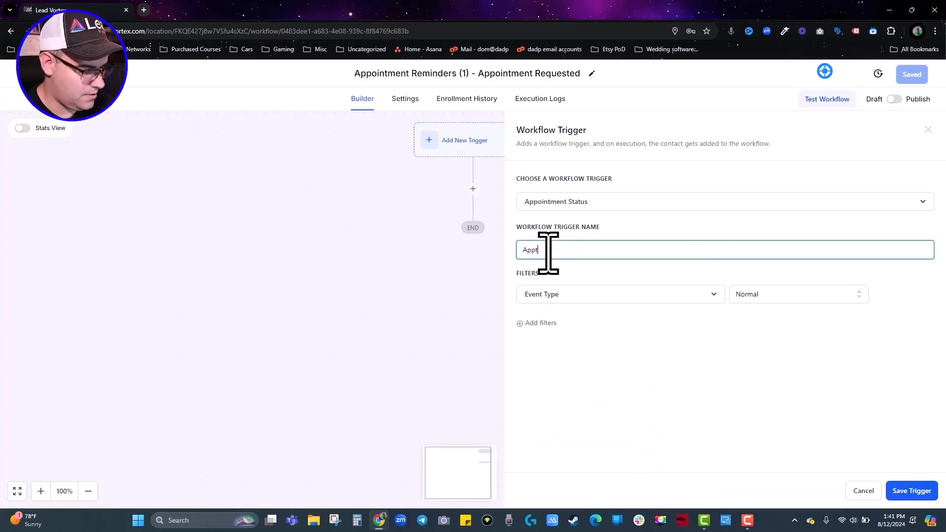
{"action": "type", "text": " Requested"}
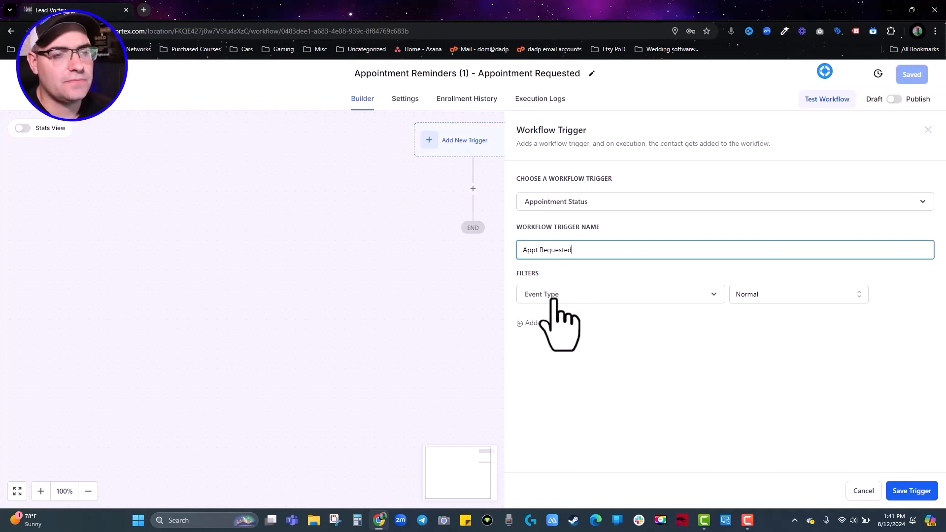
Filter the trigger to appointments whose status is new.
{"action": "left_click", "coordinate": [764, 298]}
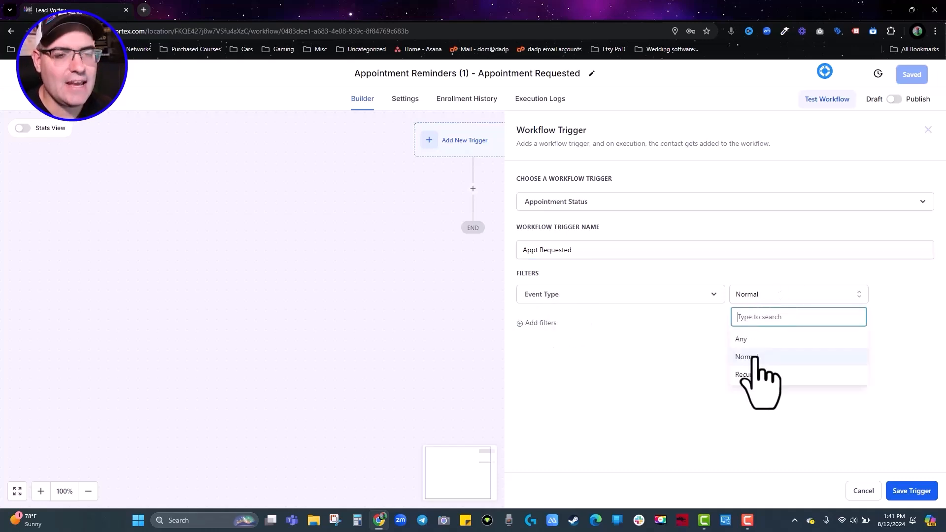
{"action": "left_click", "coordinate": [686, 372]}
{"action": "left_click", "coordinate": [547, 323]}
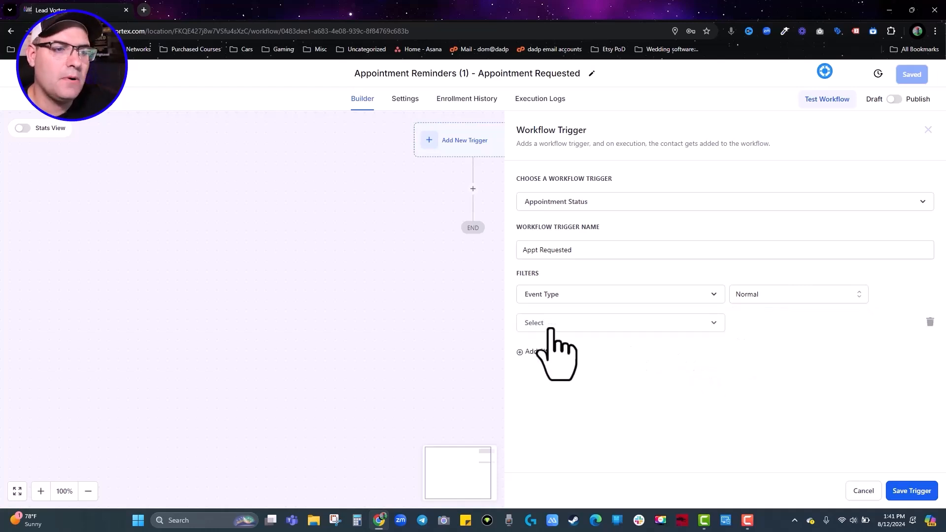
{"action": "left_click", "coordinate": [551, 328]}
{"action": "left_click", "coordinate": [552, 389]}
{"action": "left_click", "coordinate": [777, 324]}
{"action": "left_click", "coordinate": [742, 369]}
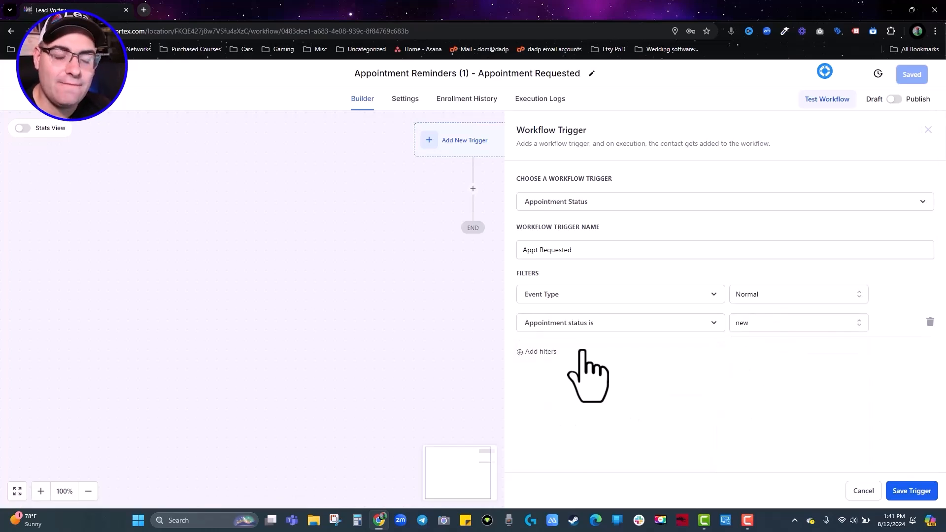
Add an In calendar filter for Appointment Calendar and save the trigger.
{"action": "left_click", "coordinate": [541, 352]}
{"action": "left_click", "coordinate": [542, 353]}
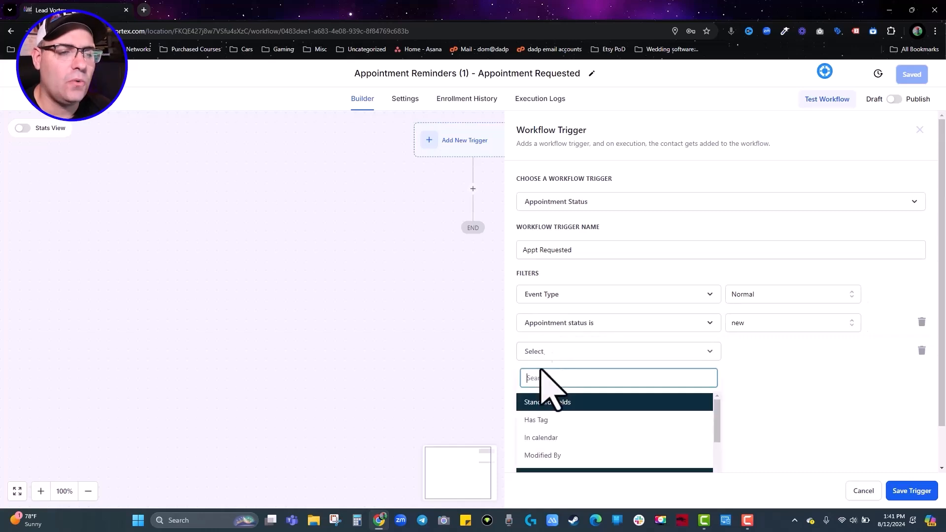
{"action": "left_click", "coordinate": [551, 437]}
{"action": "left_click", "coordinate": [765, 352]}
{"action": "left_click", "coordinate": [775, 397]}
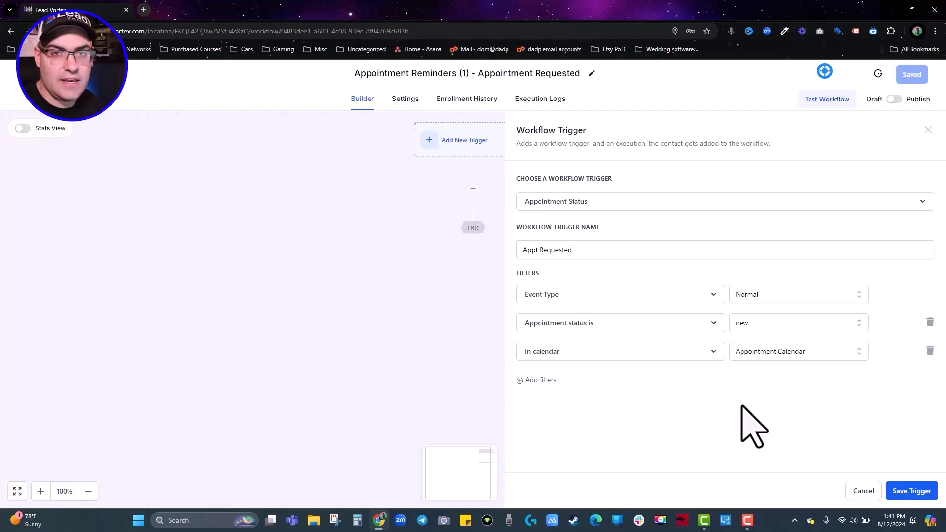
{"action": "left_click", "coordinate": [906, 490]}
{"action": "left_click", "coordinate": [487, 207]}
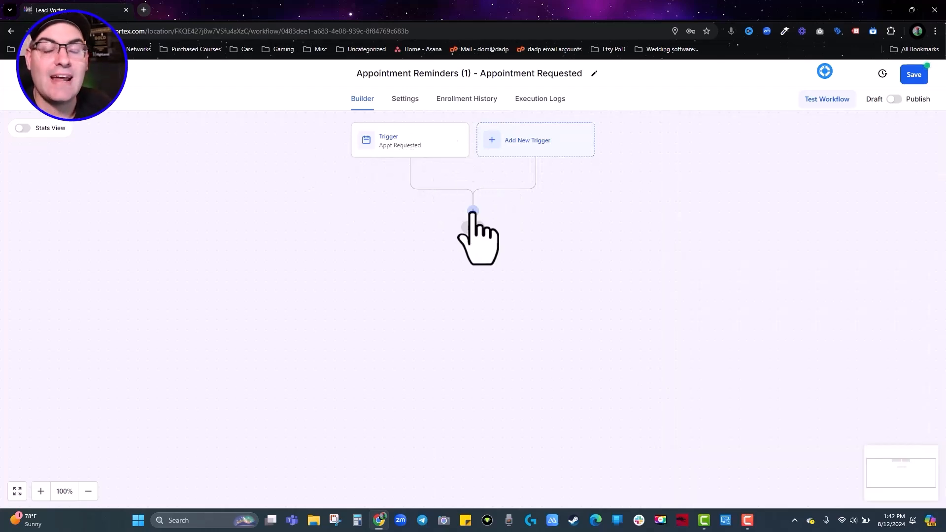
Add a Send Email action after the trigger named 'Thanks for Your REquest'.
{"action": "left_click", "coordinate": [473, 212]}
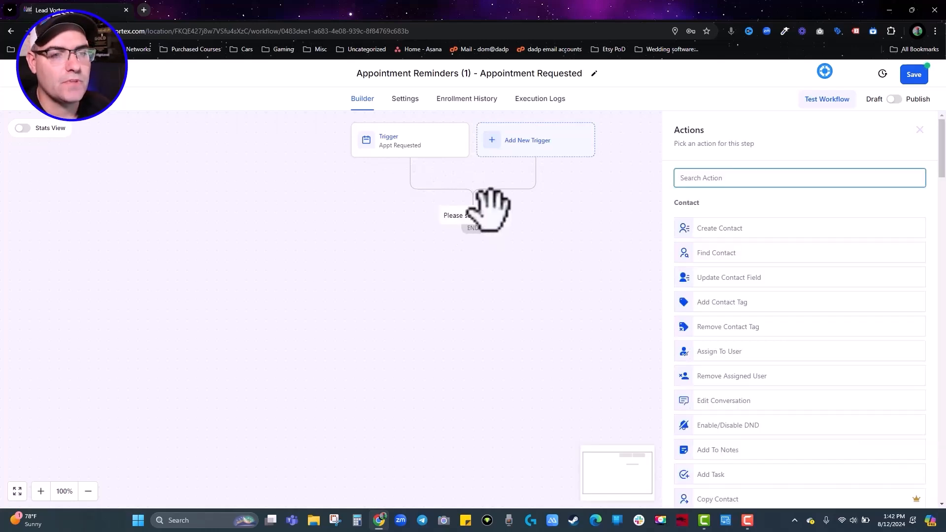
{"action": "type", "text": "email"}
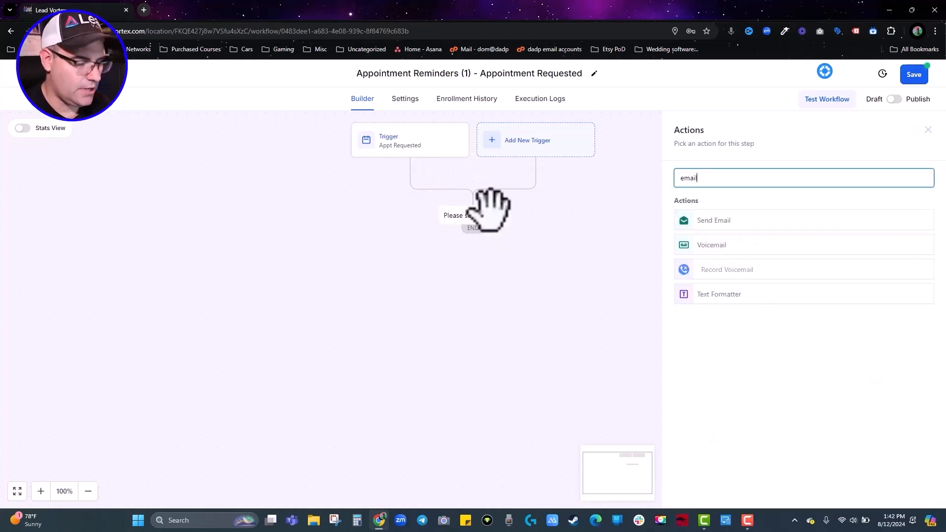
{"action": "left_click", "coordinate": [723, 220]}
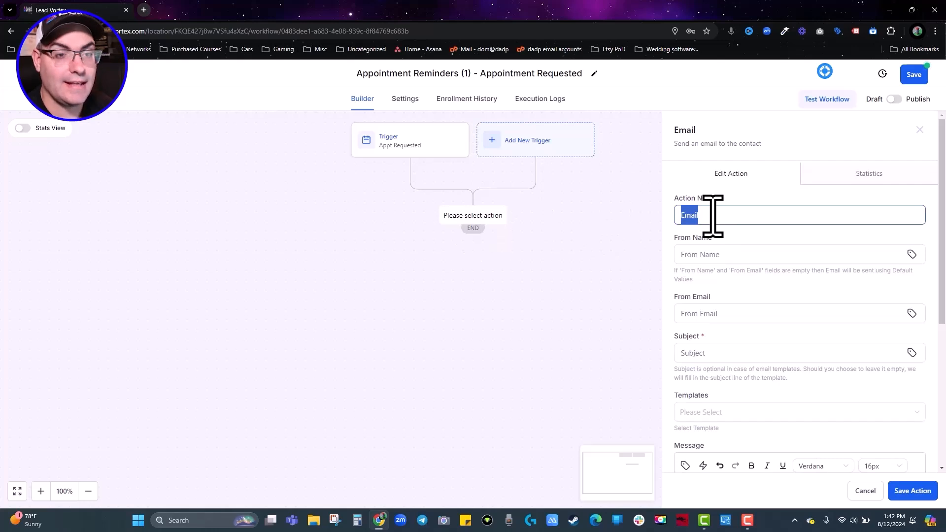
{"action": "key", "text": "BackSpace"}
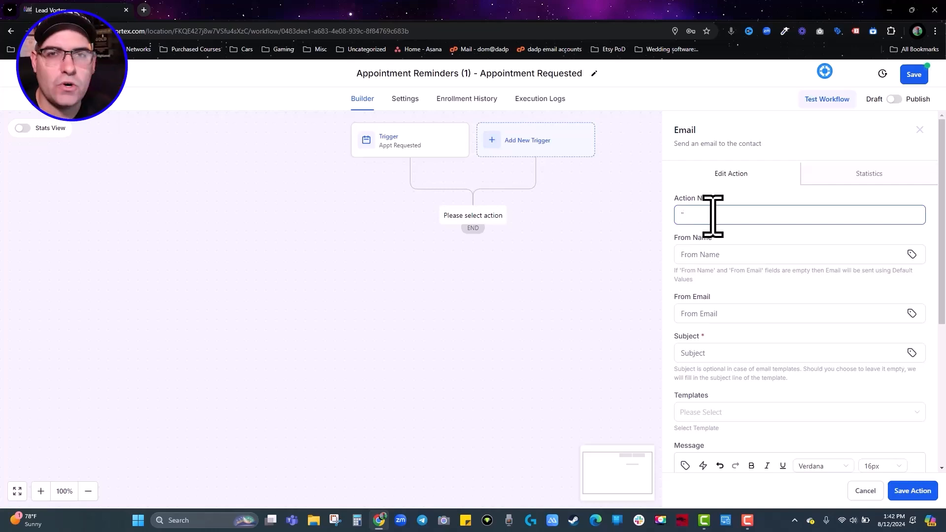
{"action": "type", "text": "\"Thanks for You"}
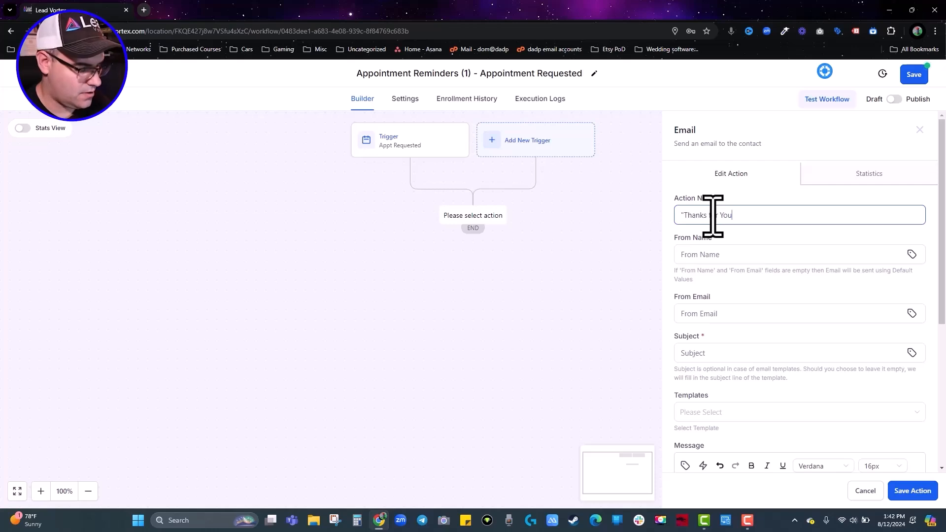
{"action": "type", "text": "r REquest\""}
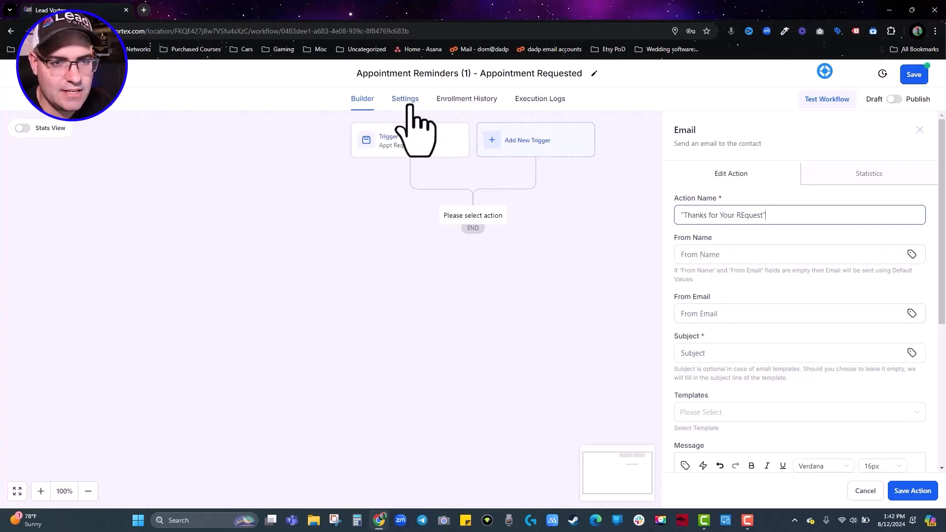
Set the email subject to 'You're Penciled In!'.
{"action": "left_click", "coordinate": [734, 353]}
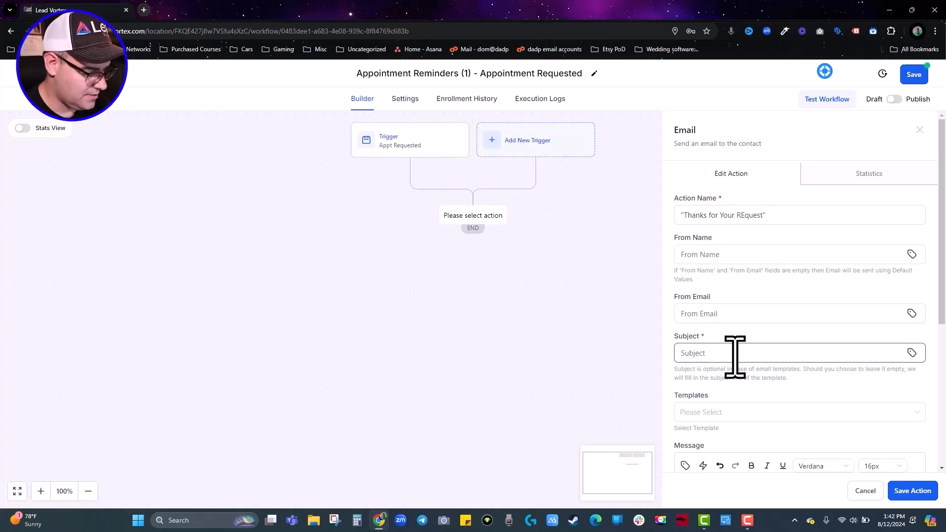
{"action": "type", "text": "A"}
{"action": "key", "text": "BackSpace"}
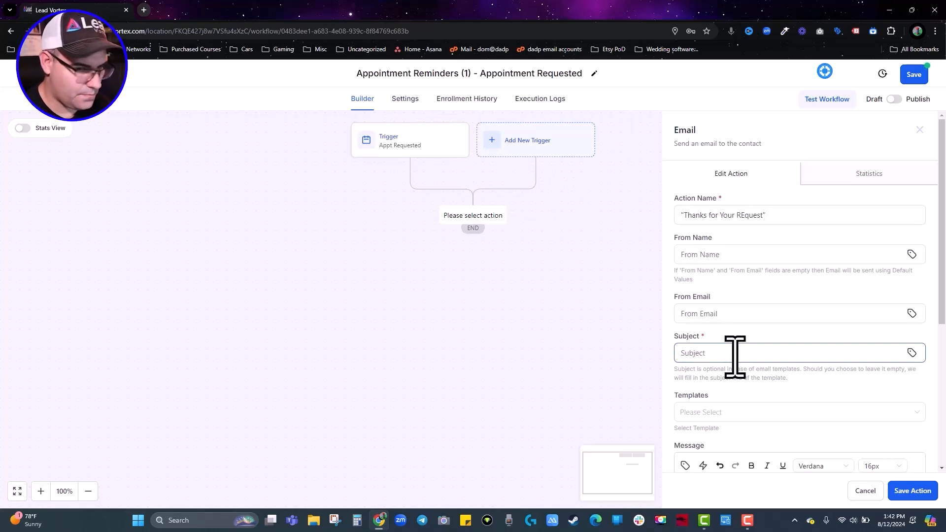
{"action": "type", "text": "You"}
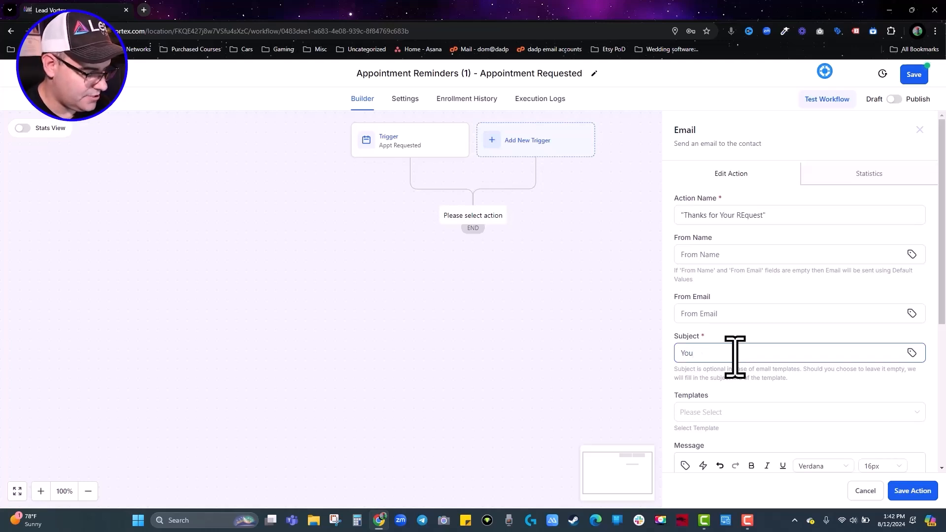
{"action": "type", "text": "'re"}
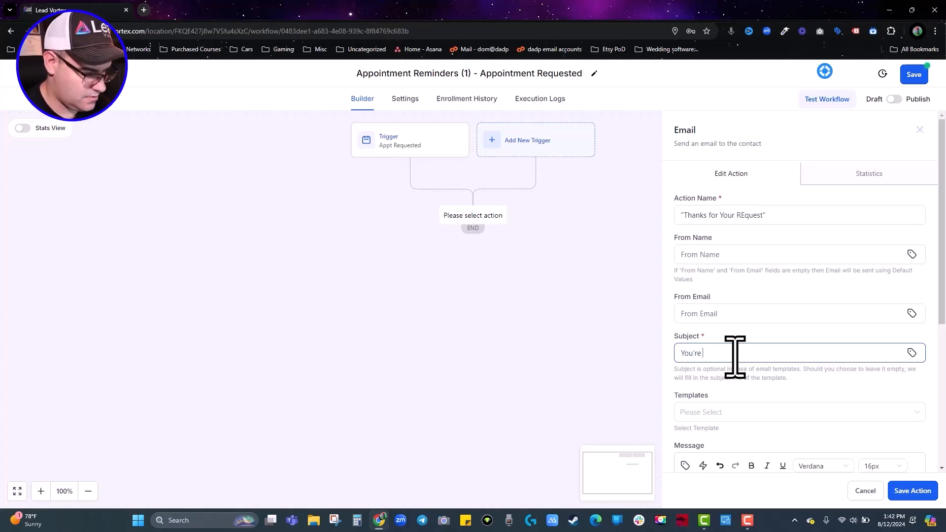
{"action": "type", "text": " Penciled In!"}
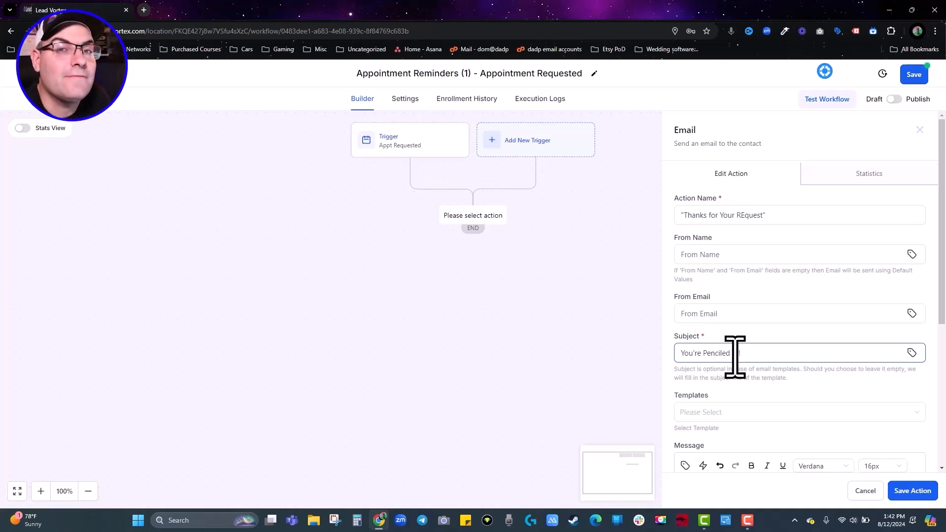
Write the email message greeting the contact with {{contact.first_name}}.
{"action": "scroll", "coordinate": [735, 352], "scroll_direction": "down", "scroll_amount": 4}
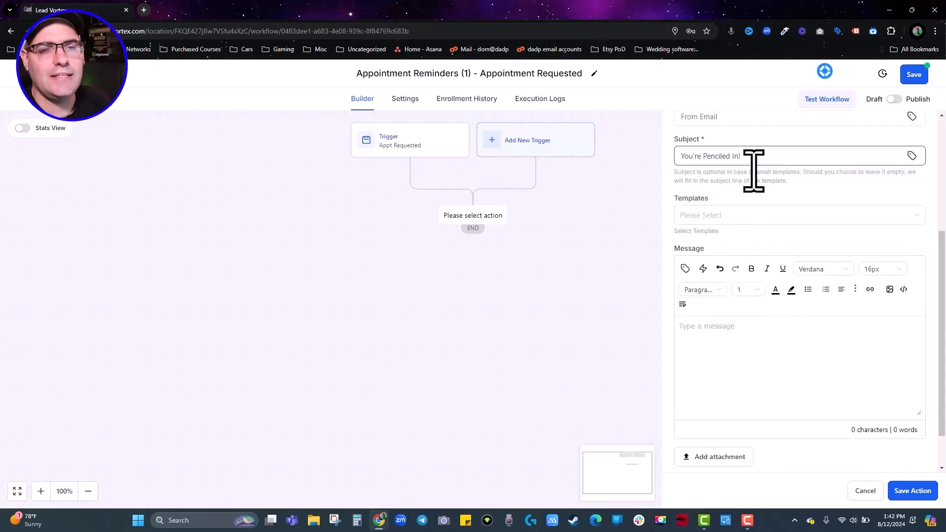
{"action": "left_click", "coordinate": [731, 333]}
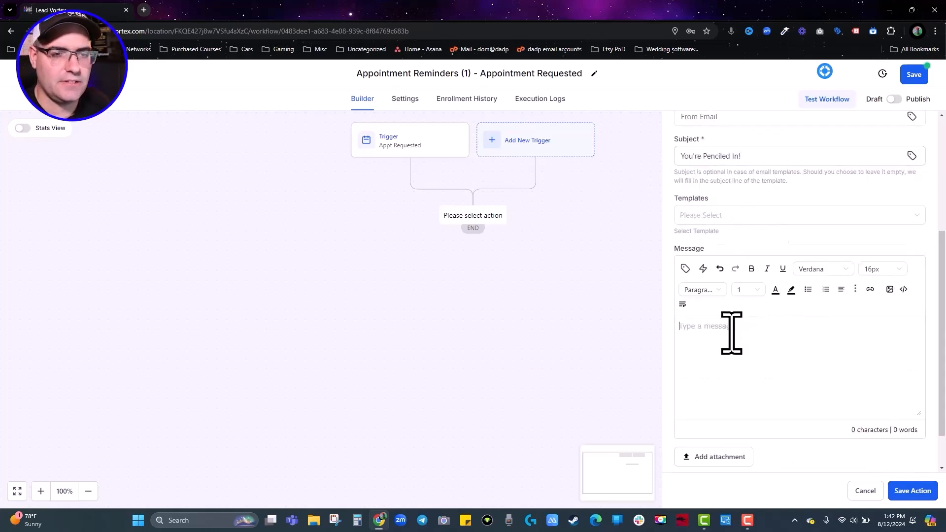
{"action": "left_click", "coordinate": [685, 269]}
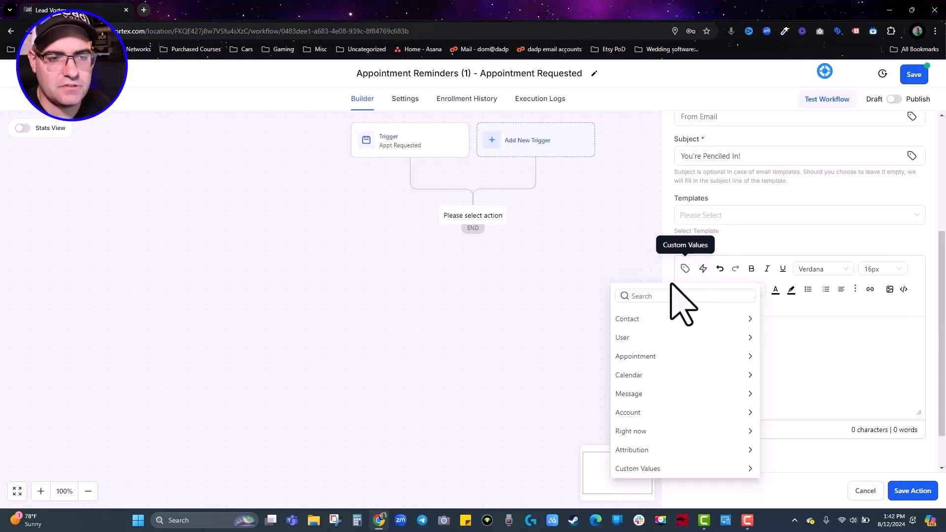
{"action": "left_click", "coordinate": [640, 320]}
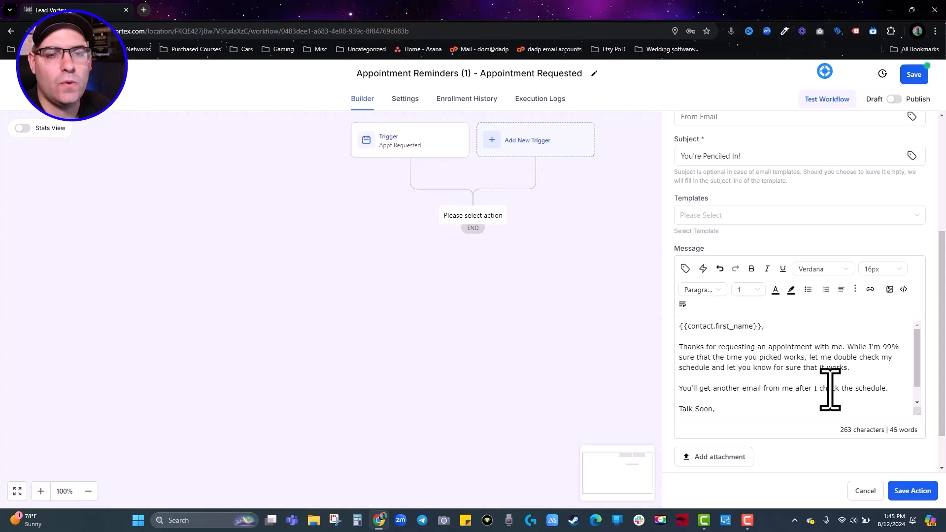
{"action": "scroll", "coordinate": [859, 394], "scroll_direction": "down", "scroll_amount": 1}
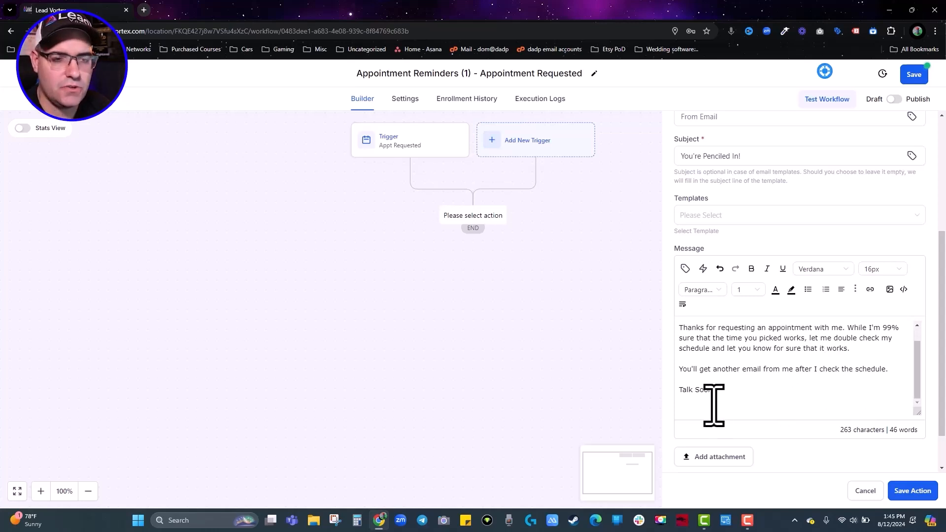
Sign the email with {{user.name}} and save the email action.
{"action": "key", "text": "Return"}
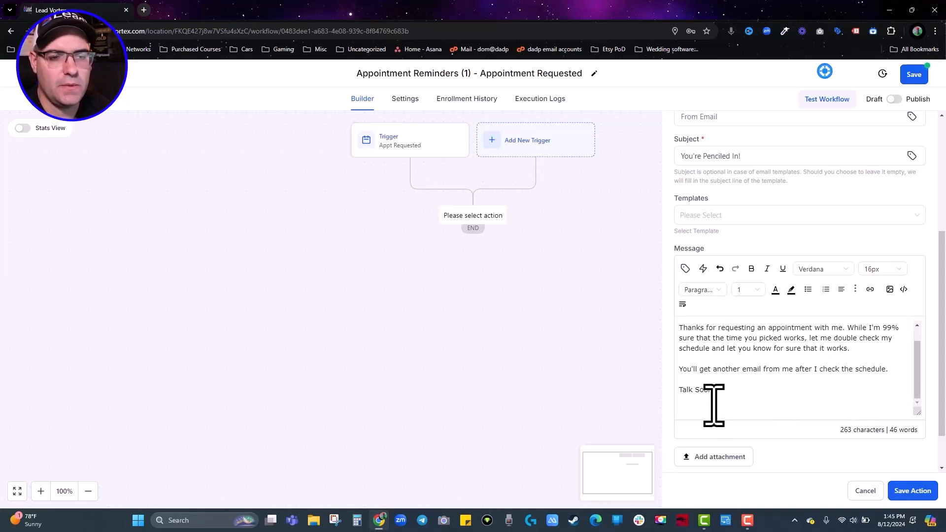
{"action": "left_click", "coordinate": [685, 268]}
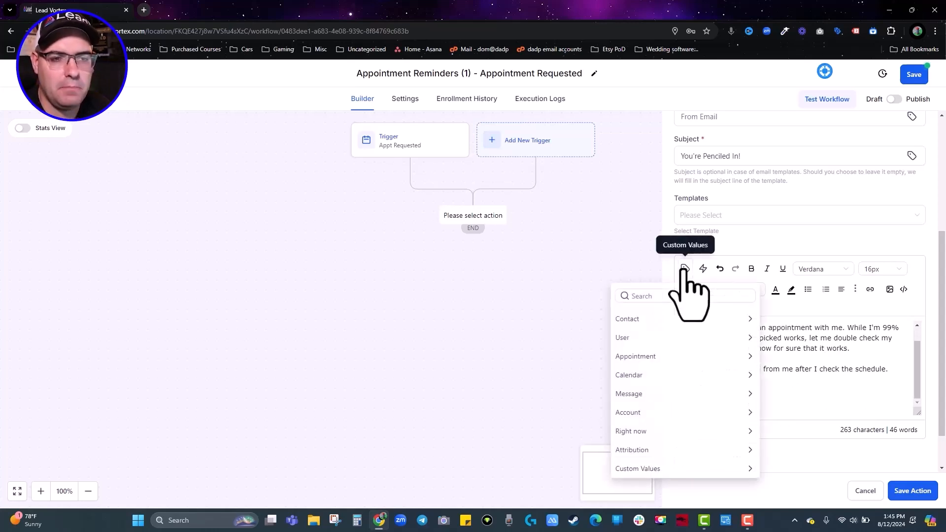
{"action": "left_click", "coordinate": [633, 340]}
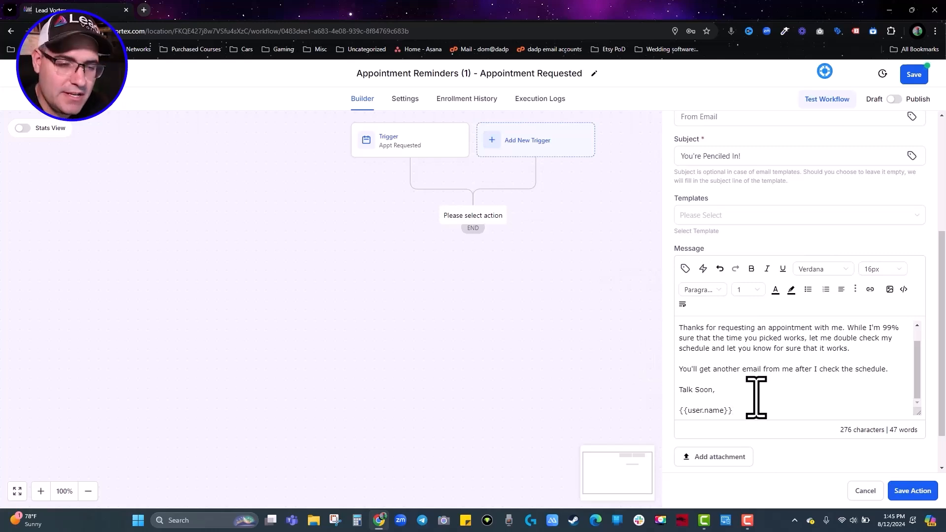
{"action": "scroll", "coordinate": [785, 367], "scroll_direction": "up", "scroll_amount": 1}
{"action": "scroll", "coordinate": [784, 367], "scroll_direction": "down", "scroll_amount": 1}
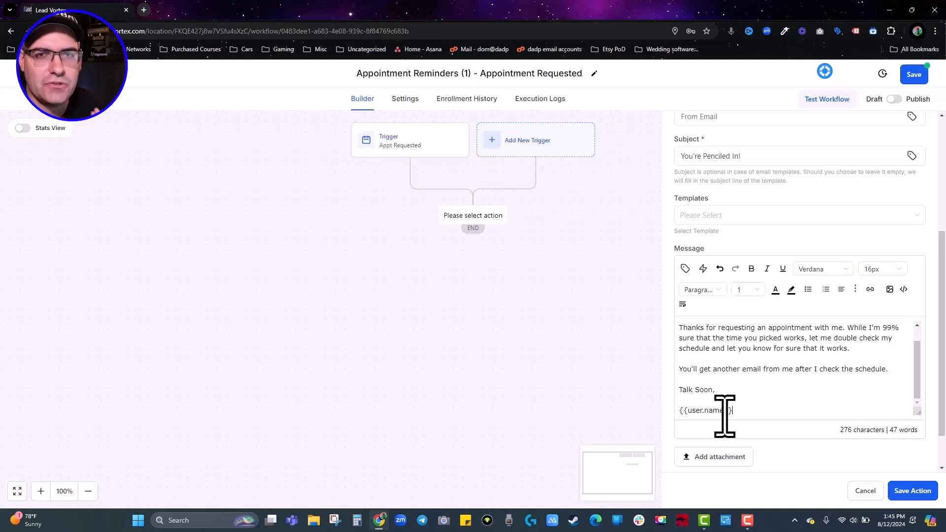
{"action": "scroll", "coordinate": [758, 413], "scroll_direction": "up", "scroll_amount": 1}
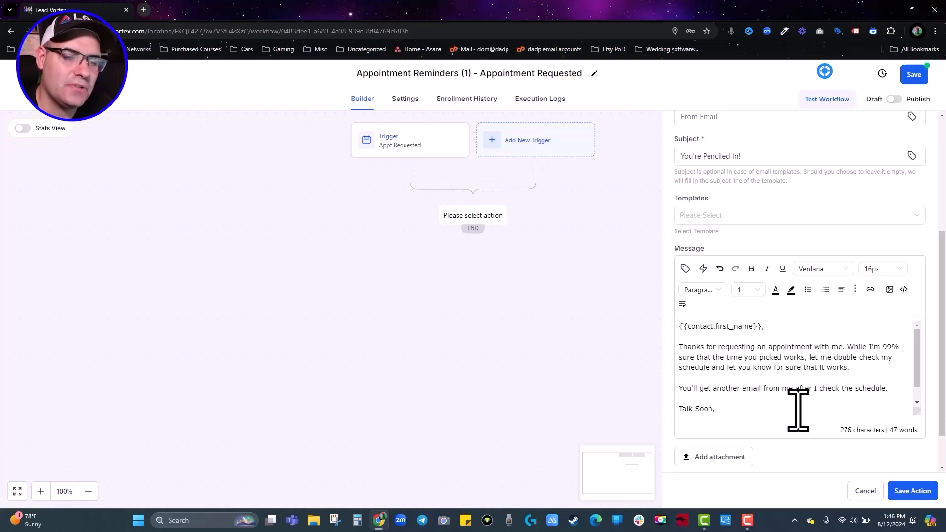
{"action": "left_click", "coordinate": [915, 490]}
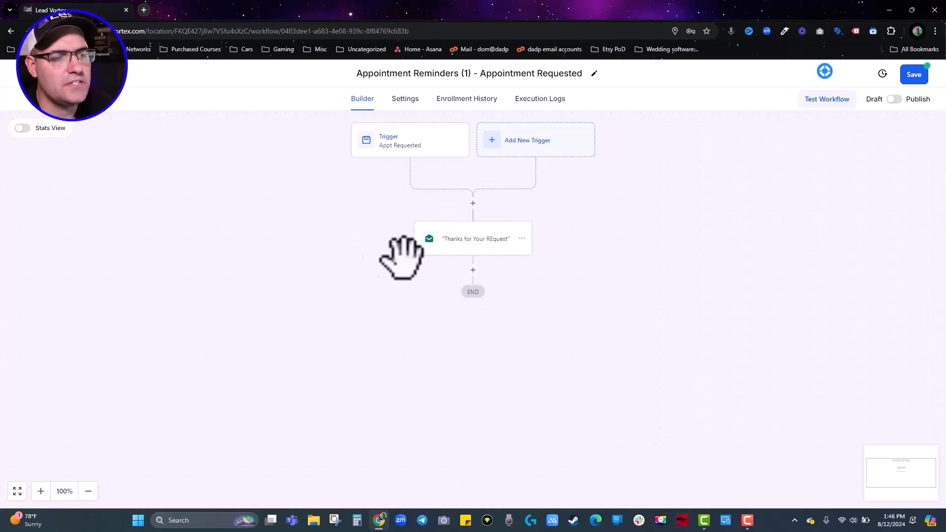
Add a Send SMS step after the email, renamed 'thank for your request'.
{"action": "left_click", "coordinate": [473, 271]}
{"action": "type", "text": "sms"}
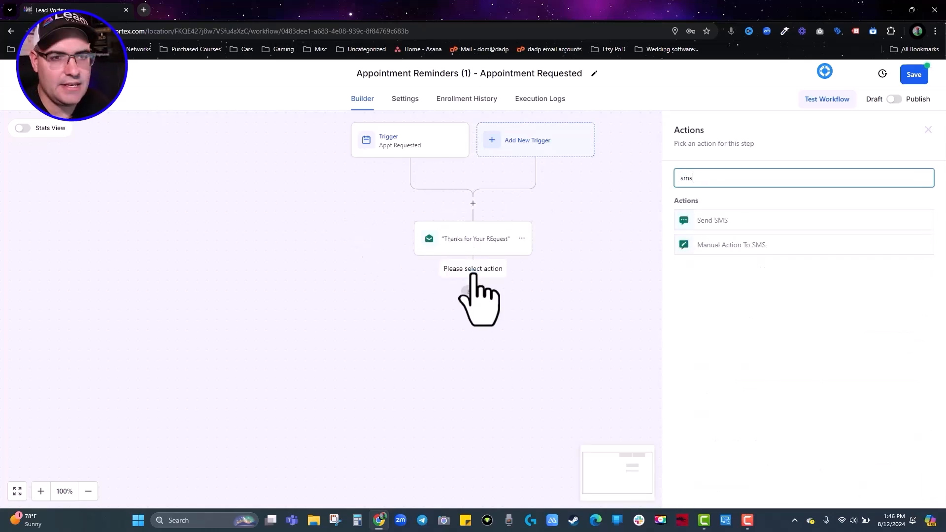
{"action": "left_click", "coordinate": [751, 221]}
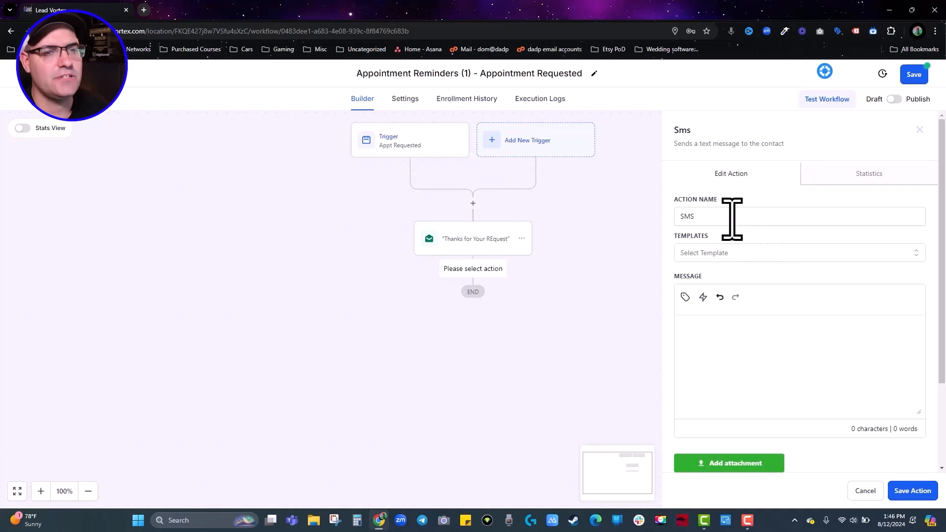
{"action": "double_click", "coordinate": [732, 218]}
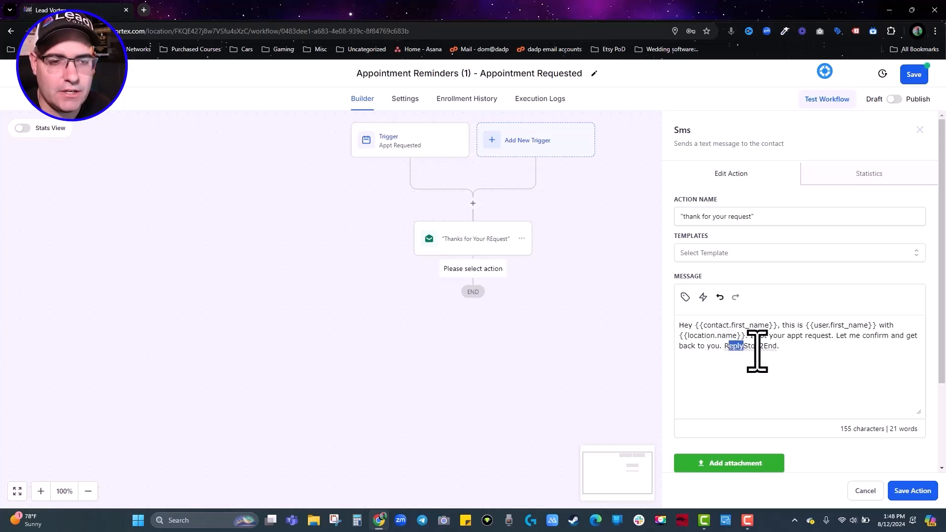
Edit the SMS text around the ReplyStop2End opt-out line and save the action.
{"action": "double_click", "coordinate": [737, 347]}
{"action": "left_click", "coordinate": [793, 347]}
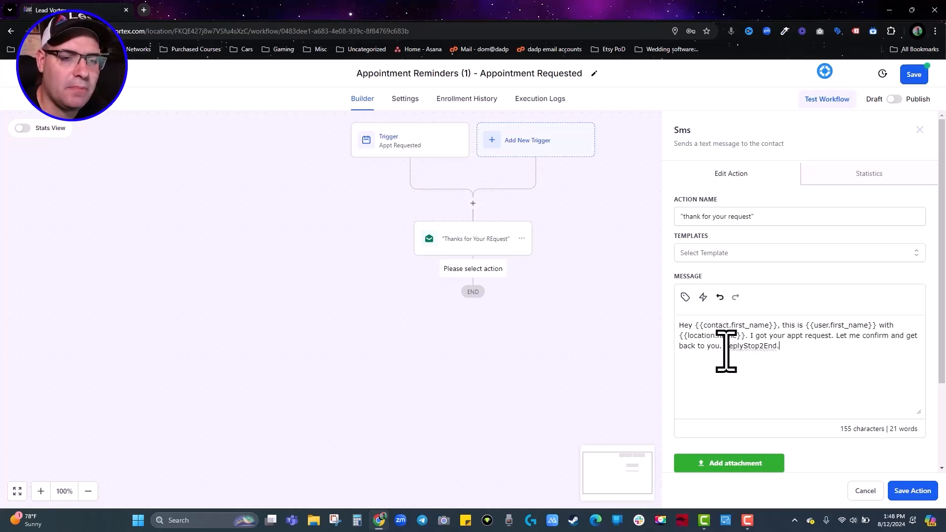
{"action": "left_click_drag", "start_coordinate": [726, 348], "coordinate": [798, 349]}
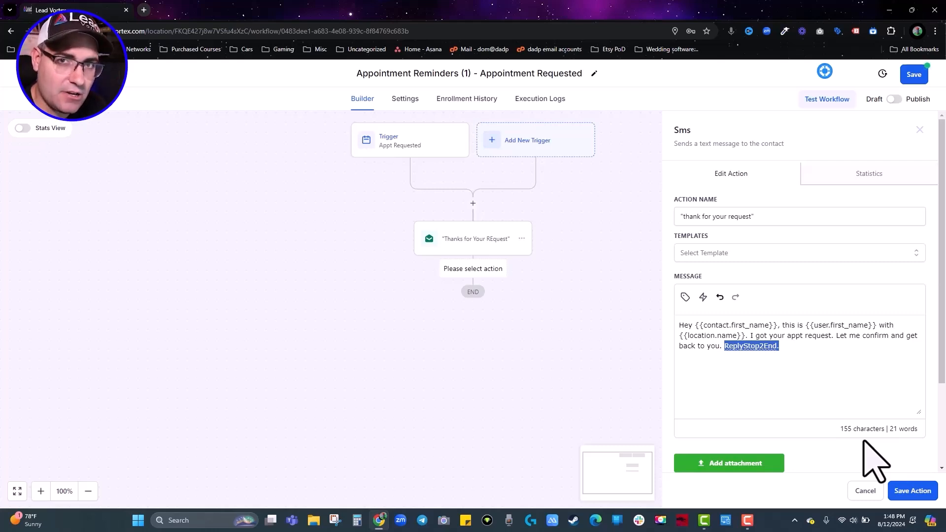
{"action": "left_click", "coordinate": [833, 361]}
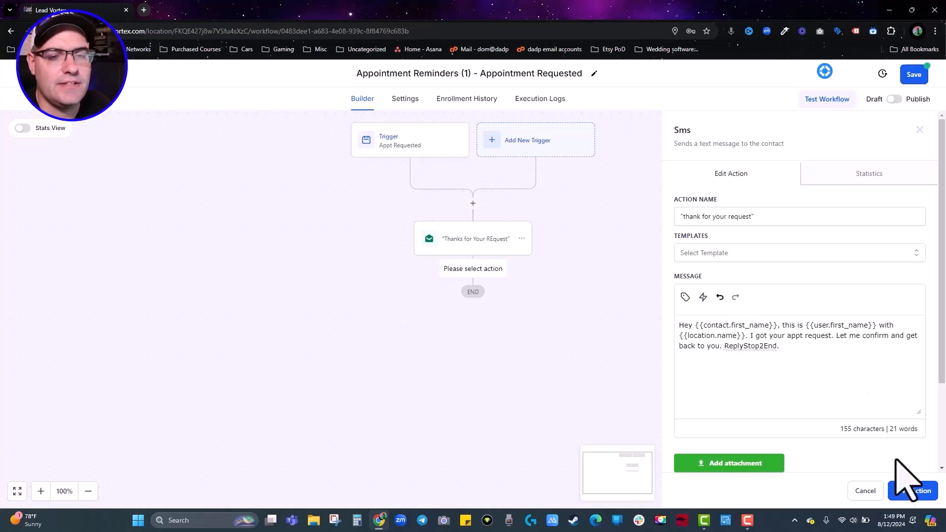
{"action": "left_click", "coordinate": [912, 490]}
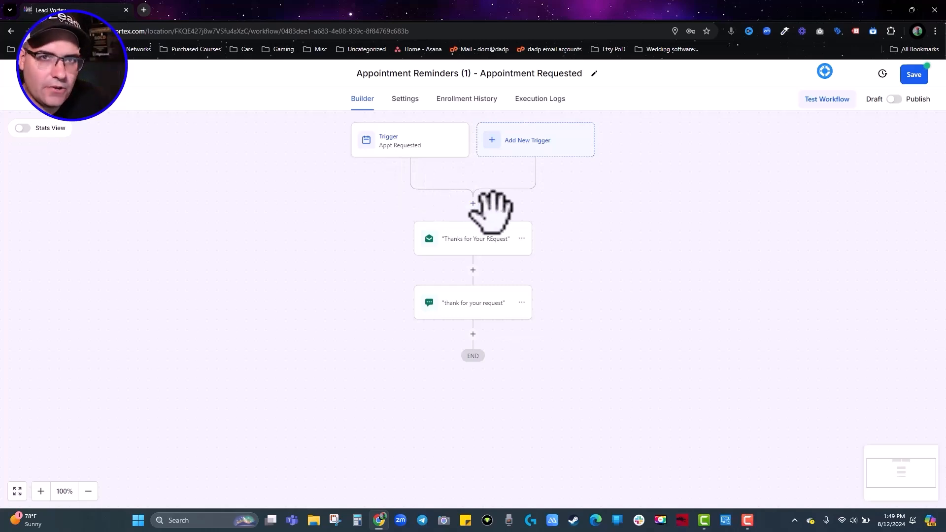
Add an in-app Internal Notification step titled 'New Appt Request!'.
{"action": "left_click", "coordinate": [472, 334]}
{"action": "type", "text": "int"}
{"action": "left_click", "coordinate": [734, 245]}
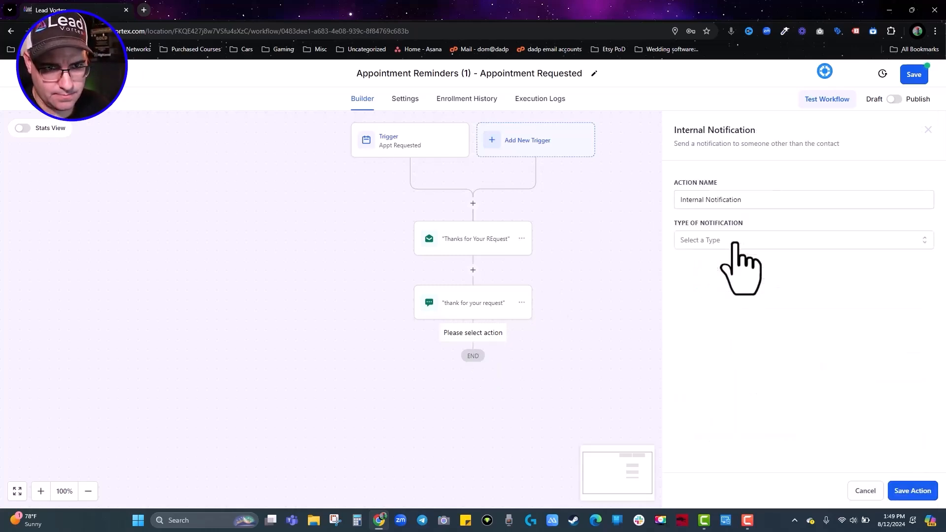
{"action": "left_click", "coordinate": [735, 243]}
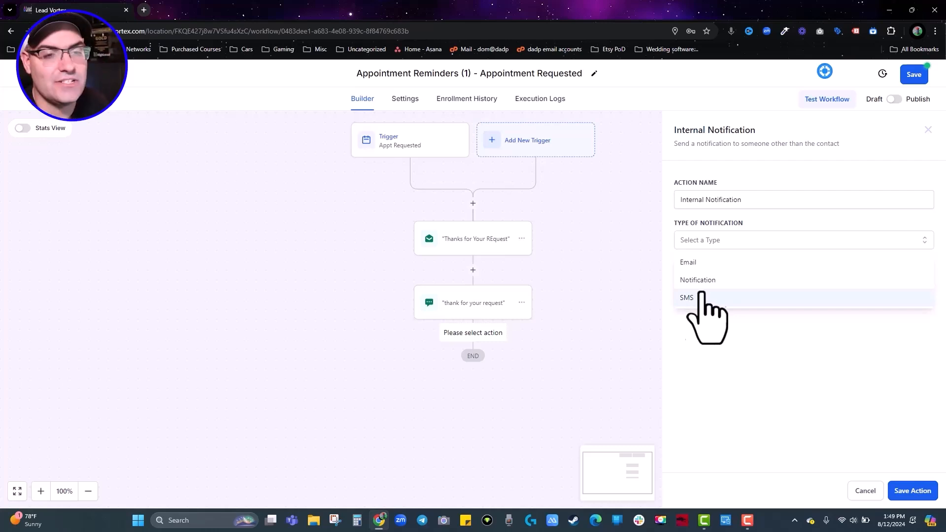
{"action": "left_click", "coordinate": [702, 281]}
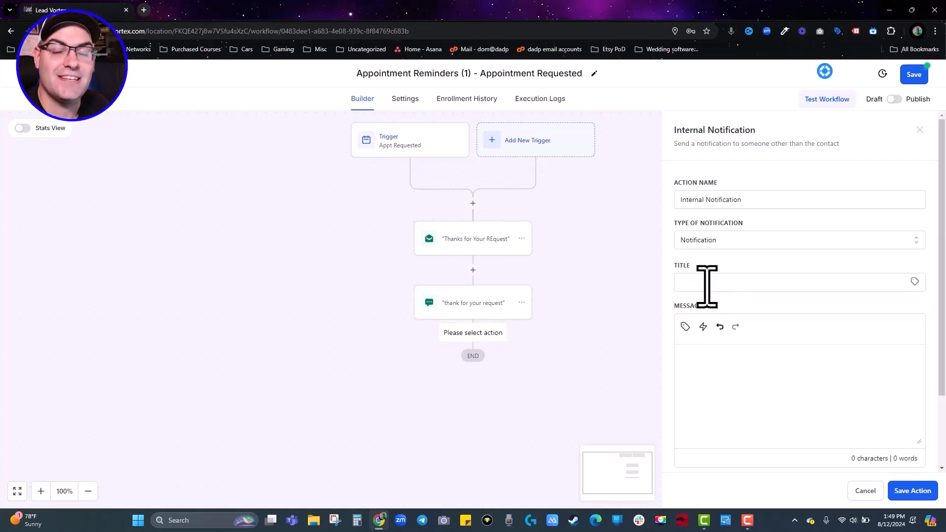
{"action": "left_click", "coordinate": [707, 285]}
{"action": "type", "text": "N"}
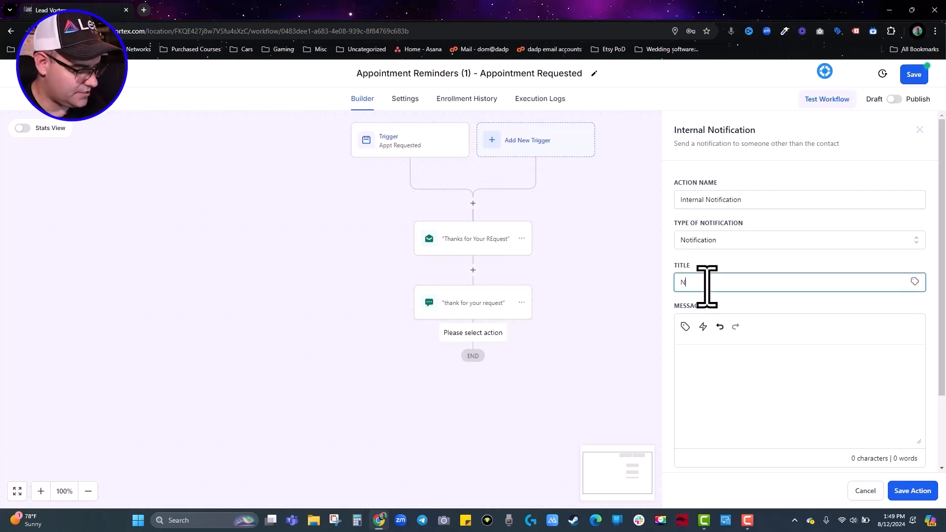
{"action": "type", "text": "ew Appt Request!"}
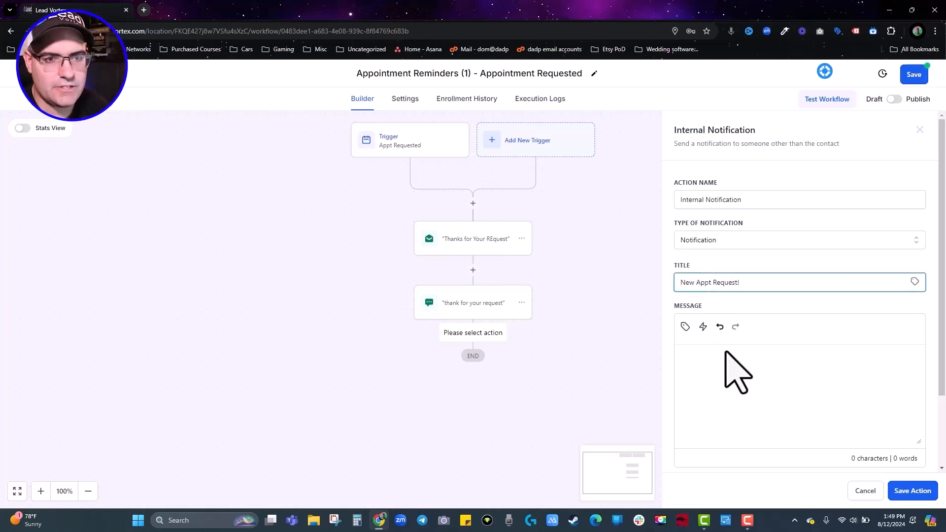
Write the message: {{contact.name}} requested an appointment on {{appointment.start_time}}.
{"action": "left_click", "coordinate": [739, 375]}
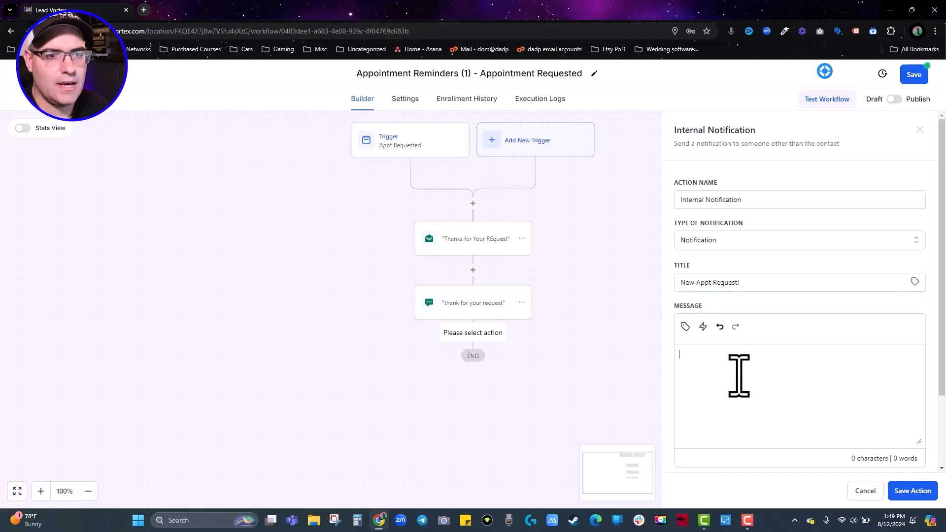
{"action": "left_click", "coordinate": [685, 327]}
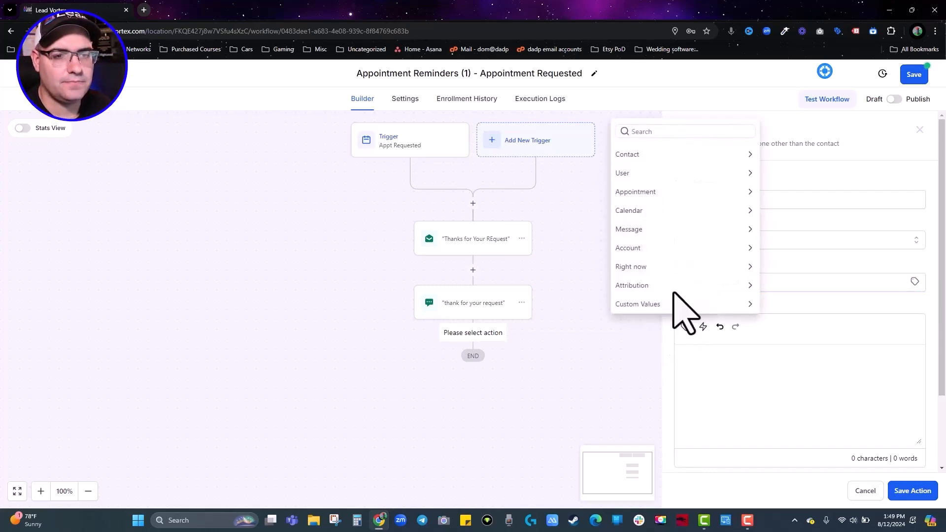
{"action": "left_click", "coordinate": [640, 155]}
{"action": "left_click", "coordinate": [639, 131]}
{"action": "type", "text": "has requested an appointment on"}
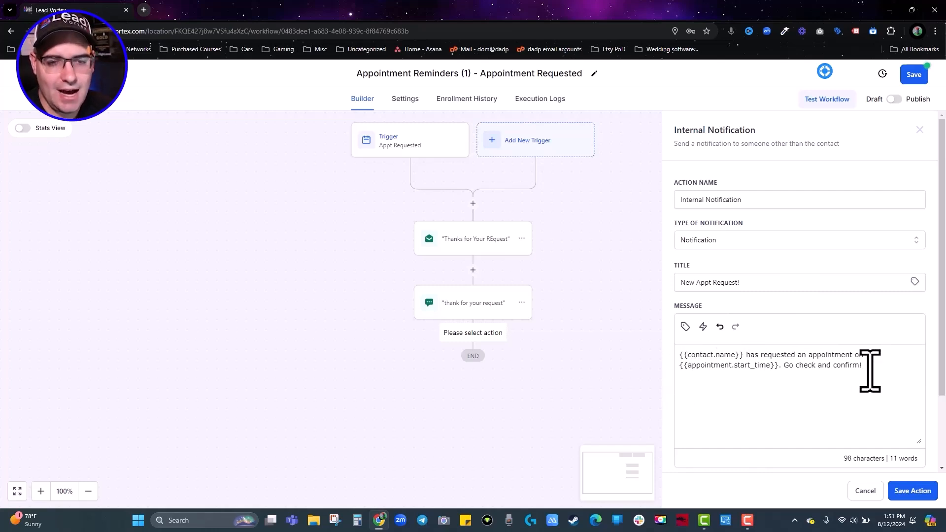
{"action": "left_click", "coordinate": [684, 327]}
{"action": "left_click", "coordinate": [620, 93]}
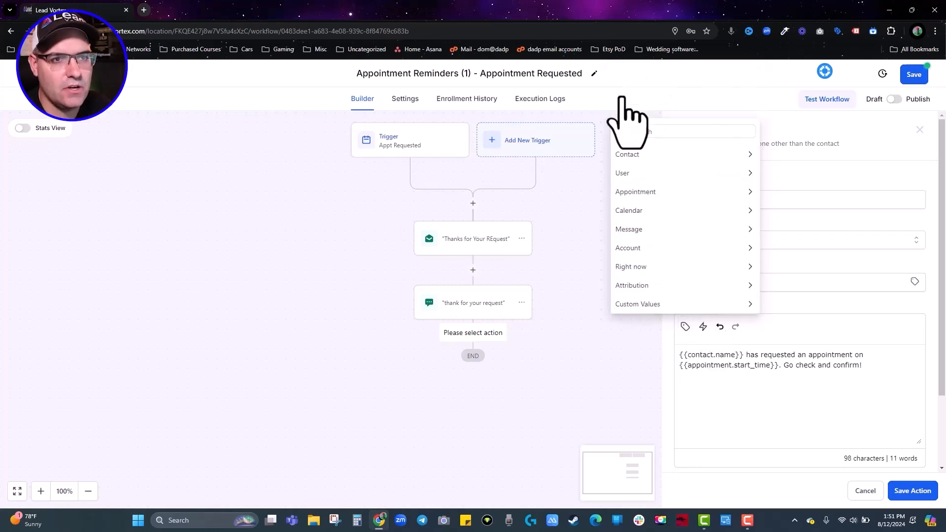
{"action": "left_click", "coordinate": [636, 193]}
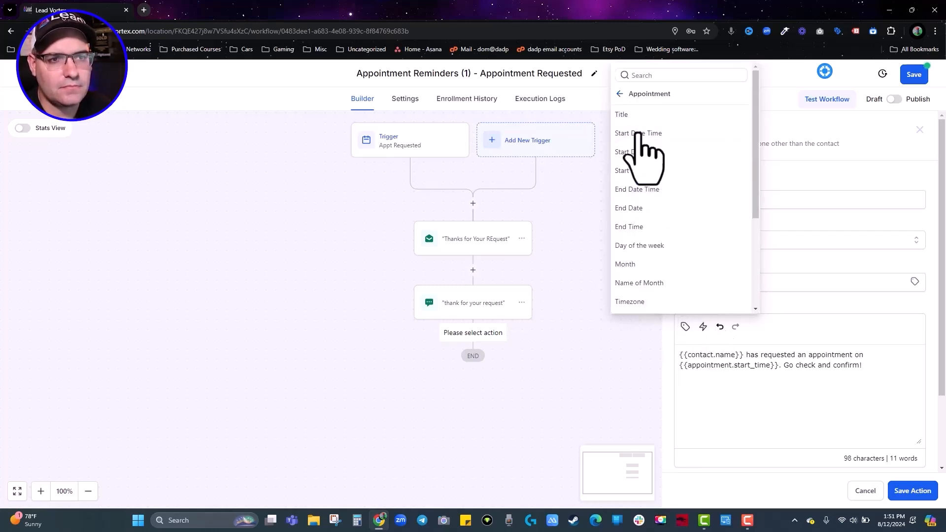
{"action": "left_click", "coordinate": [623, 95]}
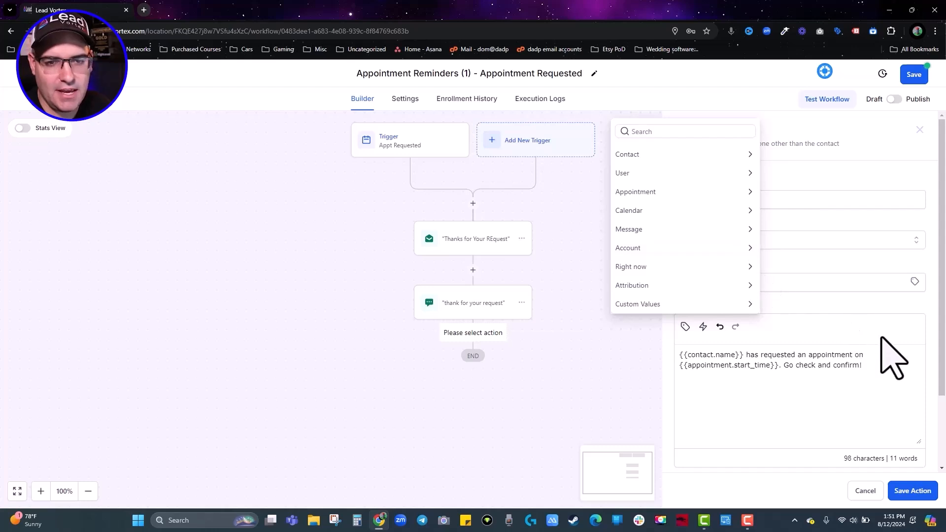
{"action": "left_click", "coordinate": [889, 359]}
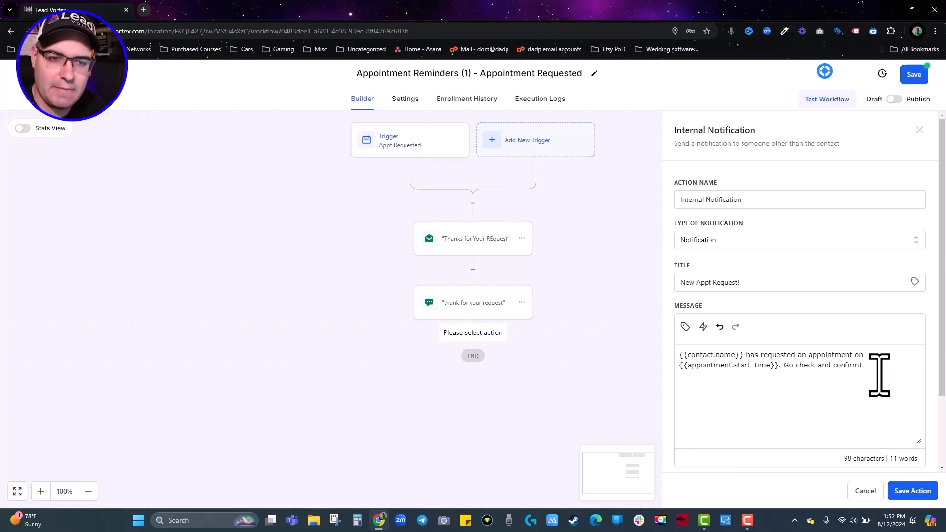
Redirect the notification to the Contact page, send it to the contact's assigned user, and save.
{"action": "scroll", "coordinate": [819, 280], "scroll_direction": "down", "scroll_amount": 3}
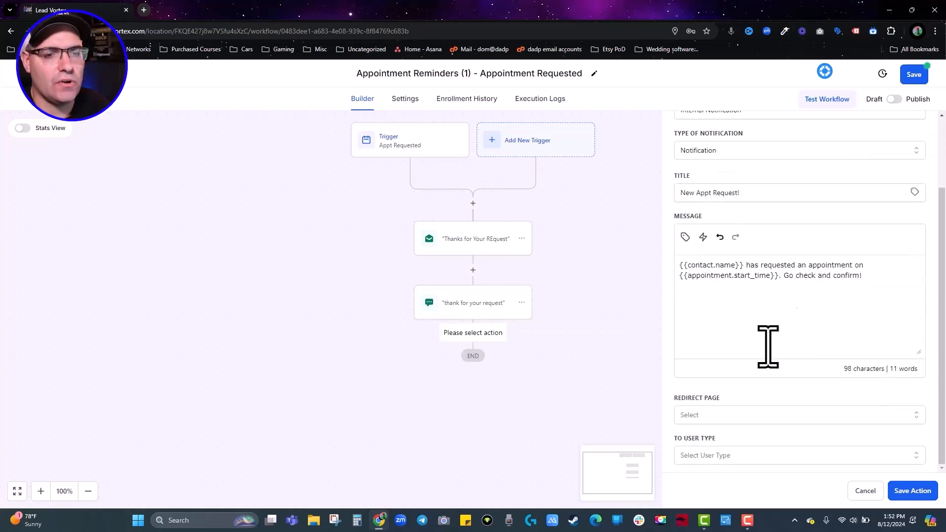
{"action": "left_click", "coordinate": [723, 418]}
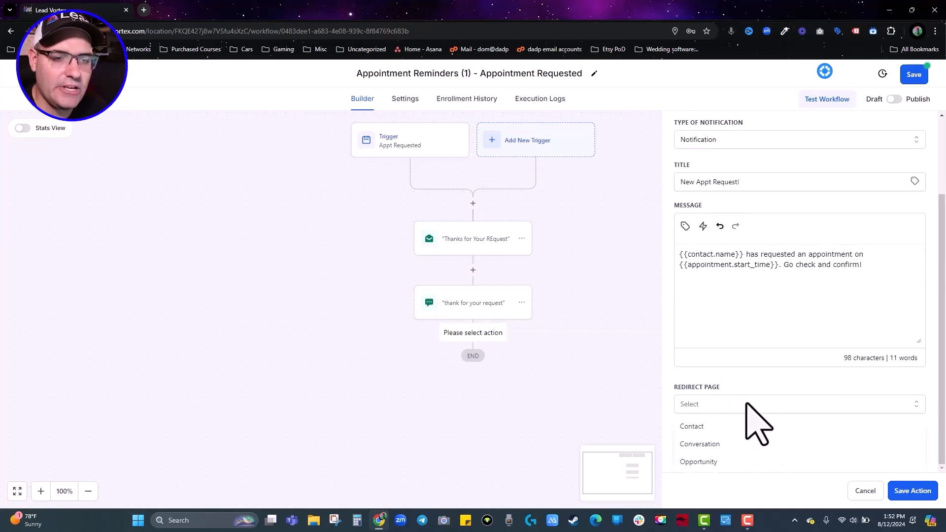
{"action": "left_click", "coordinate": [708, 428]}
{"action": "left_click", "coordinate": [712, 413]}
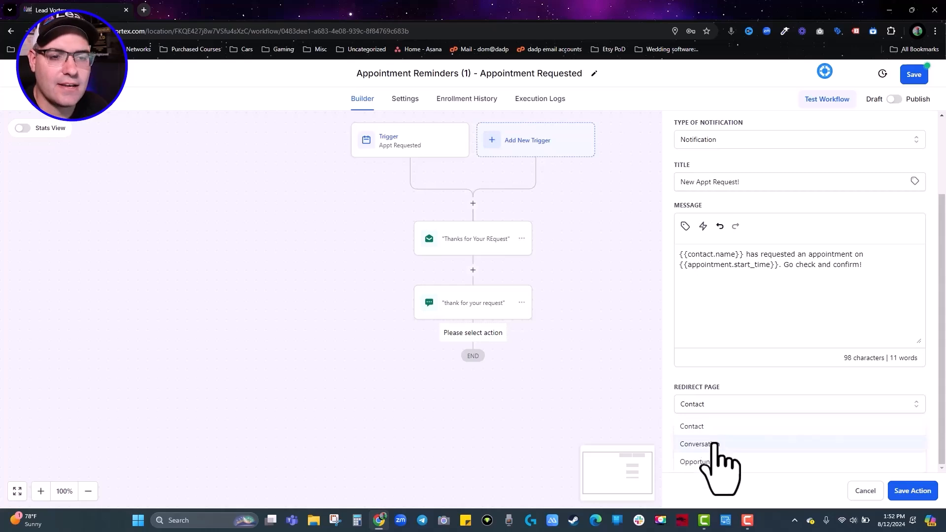
{"action": "left_click", "coordinate": [711, 427]}
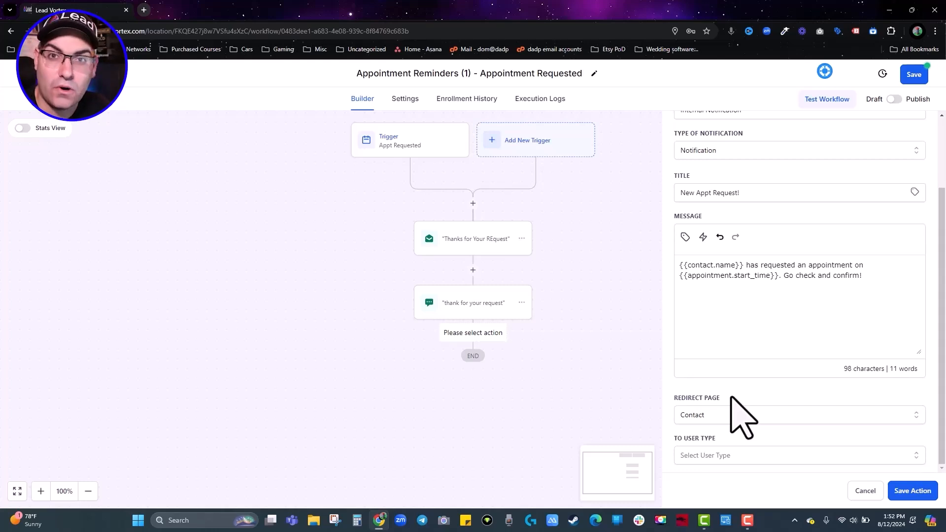
{"action": "left_click", "coordinate": [725, 454]}
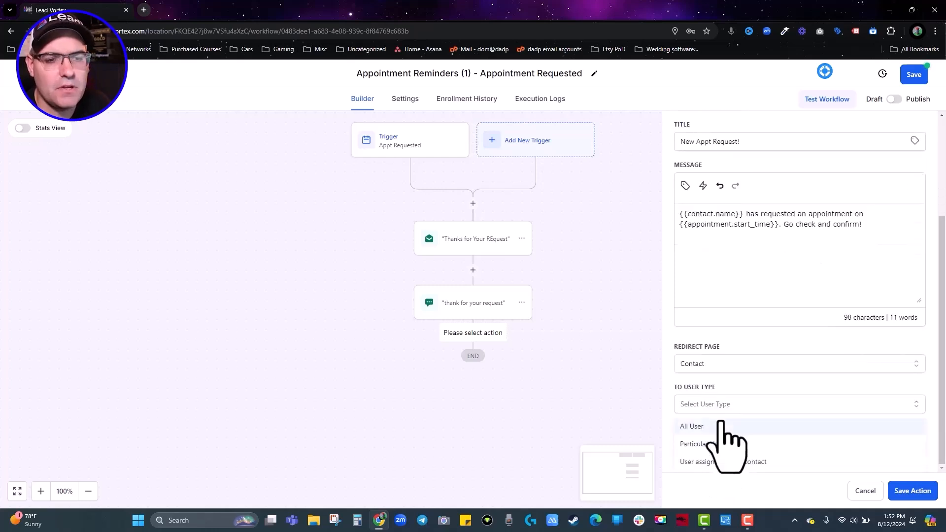
{"action": "left_click", "coordinate": [727, 463]}
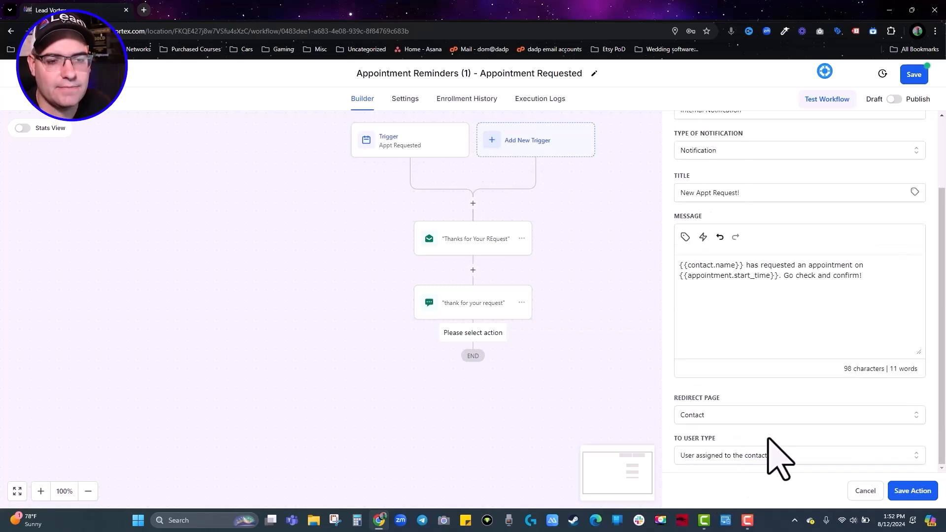
{"action": "left_click", "coordinate": [925, 502]}
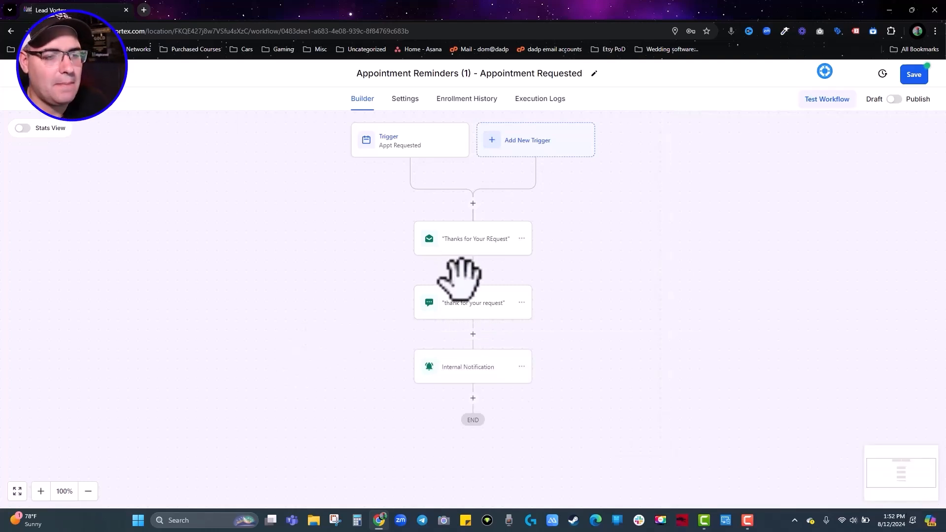
Add a task step named Confirm Appt after the internal notification.
{"action": "left_click", "coordinate": [473, 398]}
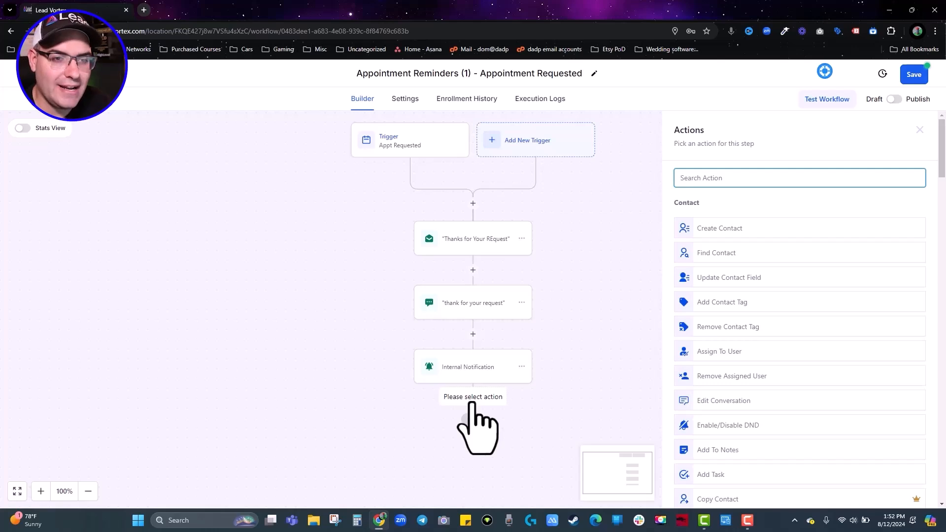
{"action": "type", "text": "task"}
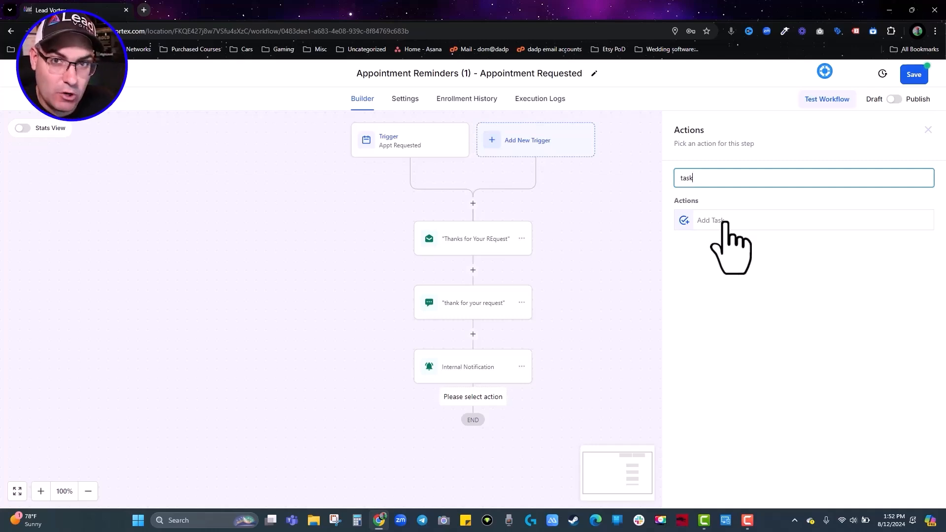
{"action": "left_click", "coordinate": [724, 222]}
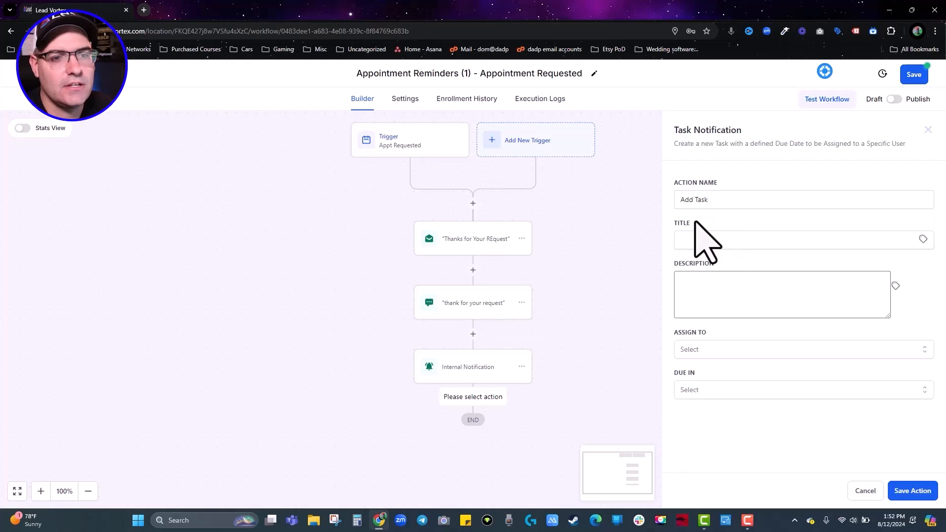
{"action": "triple_click", "coordinate": [700, 199]}
{"action": "type", "text": "C"}
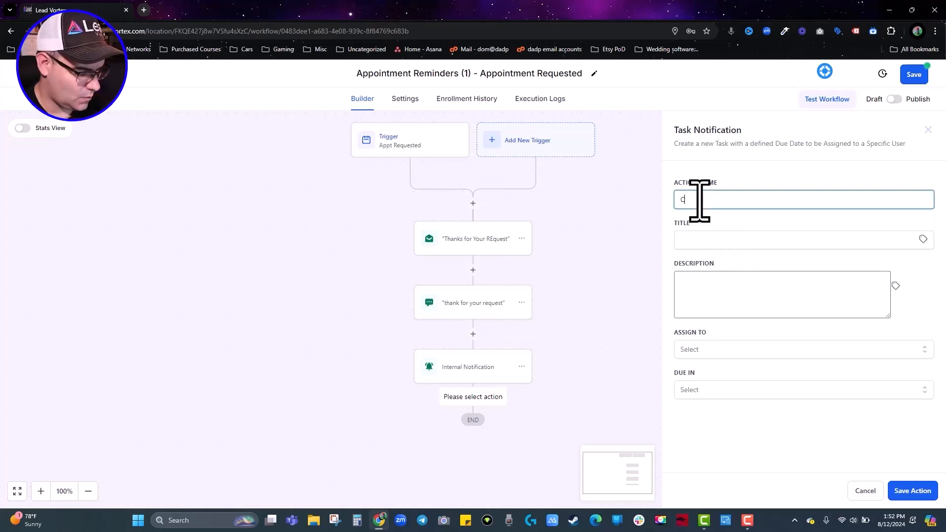
{"action": "type", "text": "onfirm Appt"}
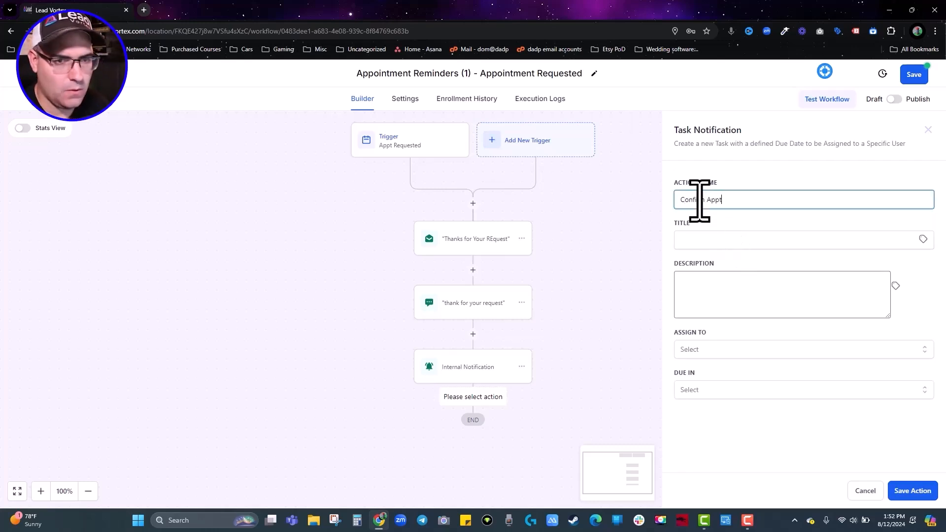
Title the task 'Confirm Ap' followed by the contact's full name.
{"action": "left_click", "coordinate": [706, 240]}
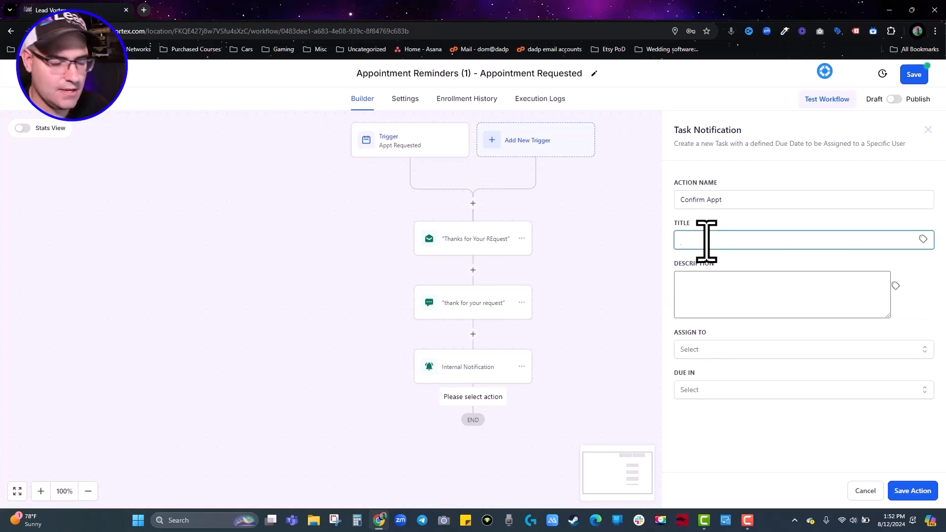
{"action": "type", "text": "Confirm Appt With"}
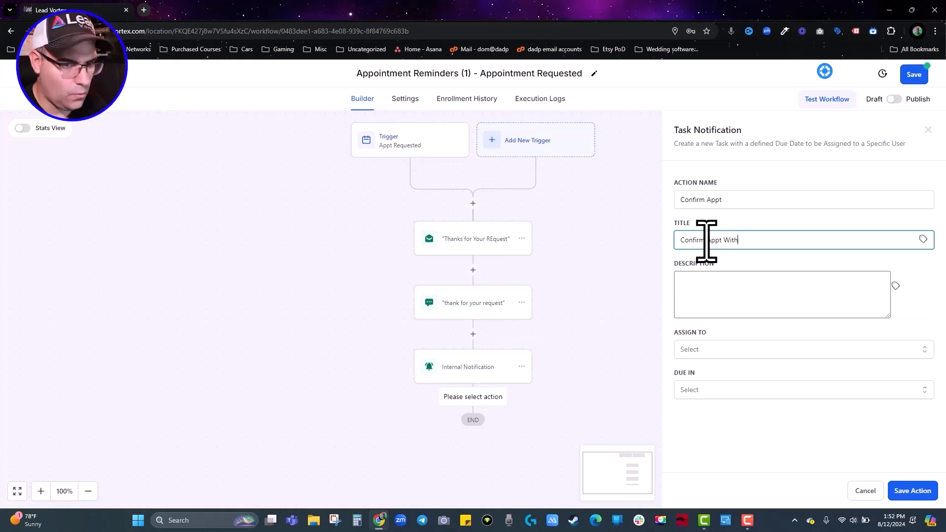
{"action": "left_click", "coordinate": [922, 239]}
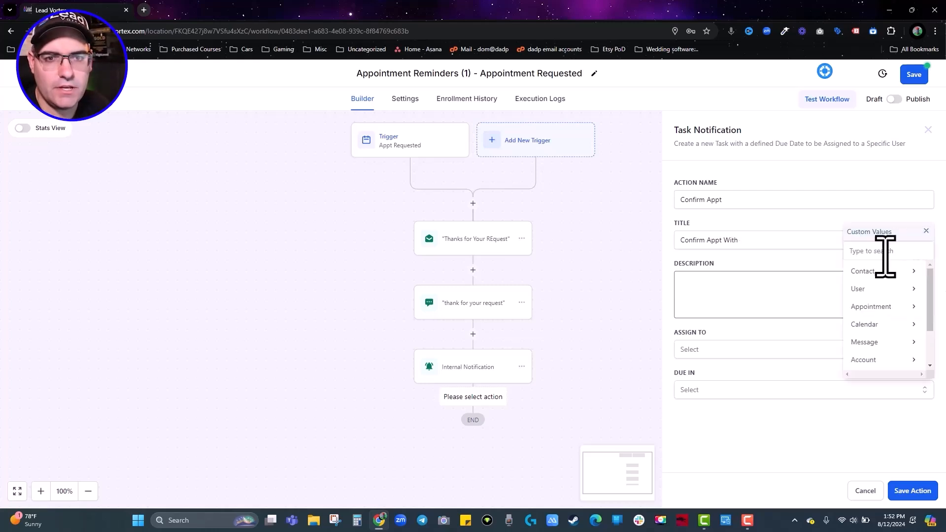
{"action": "left_click", "coordinate": [865, 273]}
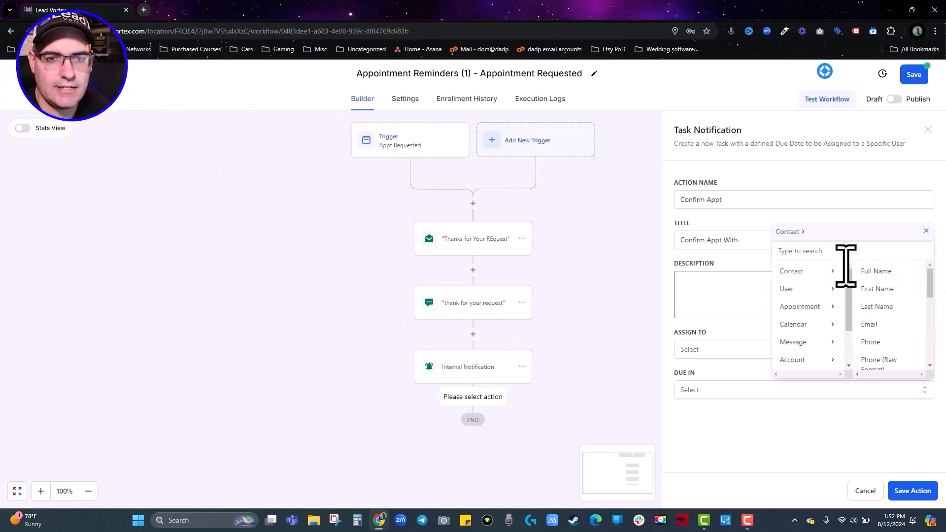
{"action": "left_click", "coordinate": [883, 272]}
Describe it as 'They requested Appt on {{appointment.start_time}}' and assign to Contact's Assigned User.
{"action": "left_click", "coordinate": [711, 291]}
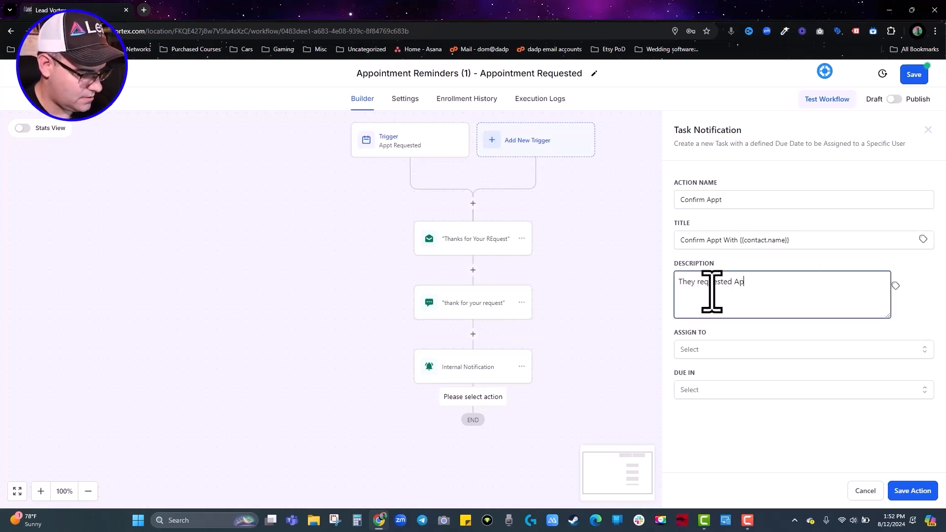
{"action": "type", "text": "They requested Appt on"}
{"action": "left_click", "coordinate": [895, 287]}
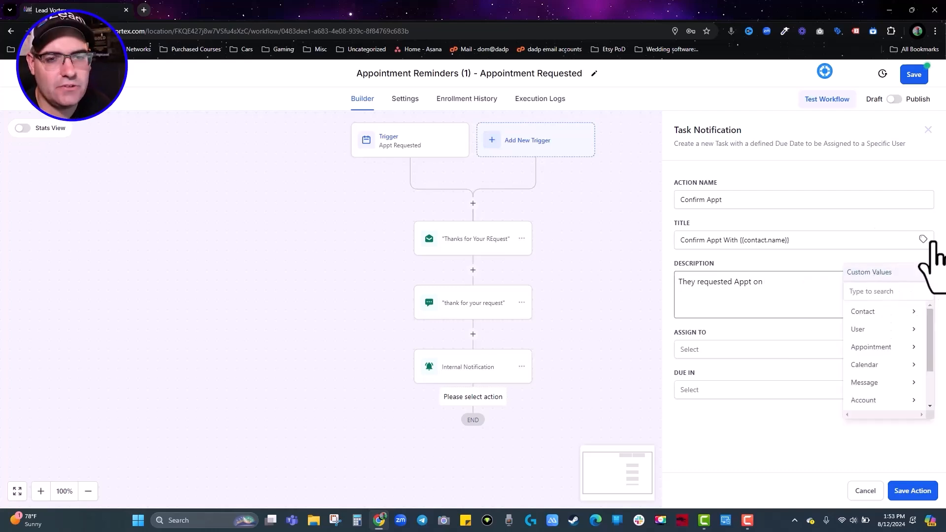
{"action": "left_click", "coordinate": [867, 348]}
{"action": "left_click", "coordinate": [871, 331]}
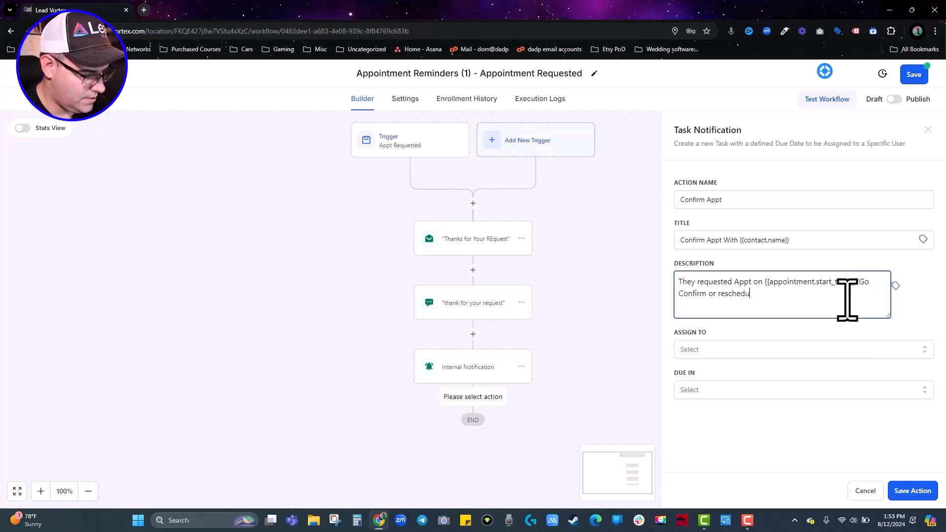
{"action": "left_click", "coordinate": [701, 351]}
{"action": "left_click", "coordinate": [717, 395]}
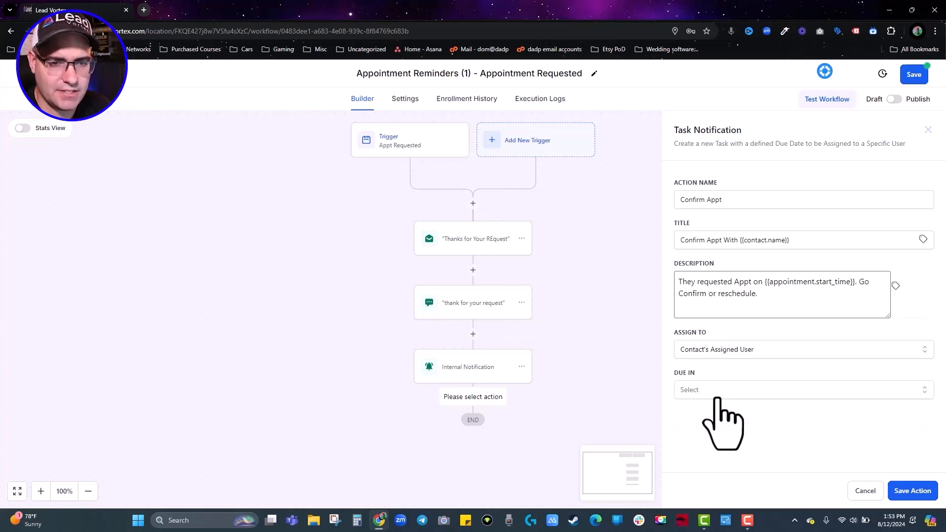
Make the task due in 1 Day, save the action, and save the workflow.
{"action": "left_click", "coordinate": [699, 389]}
{"action": "left_click", "coordinate": [691, 412]}
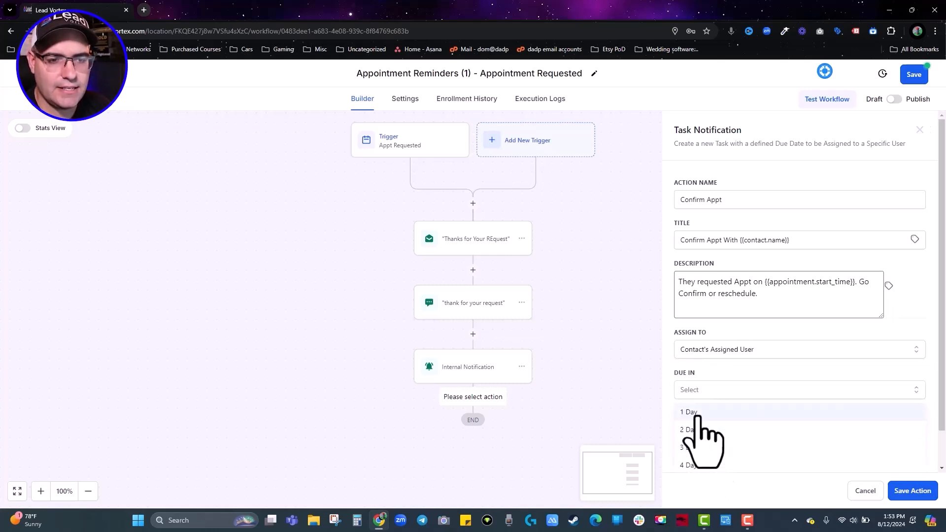
{"action": "left_click", "coordinate": [913, 491]}
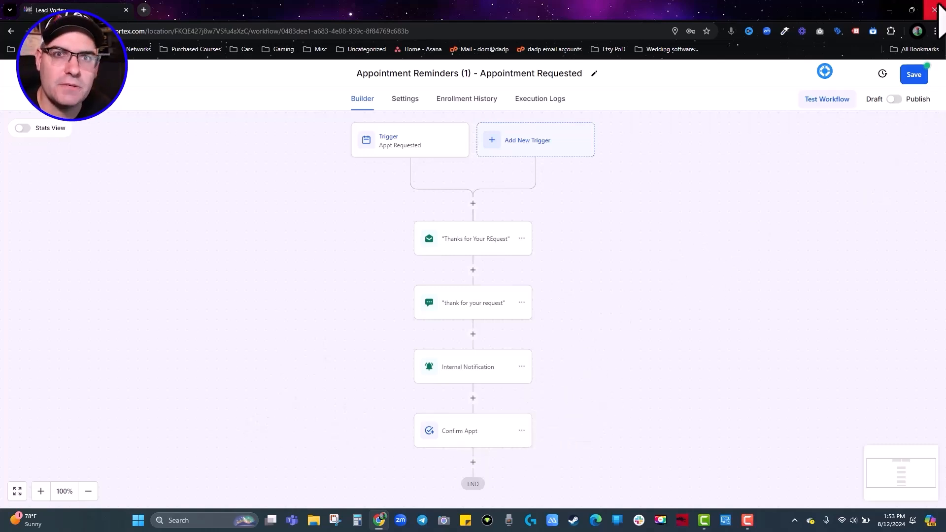
{"action": "left_click", "coordinate": [913, 74]}
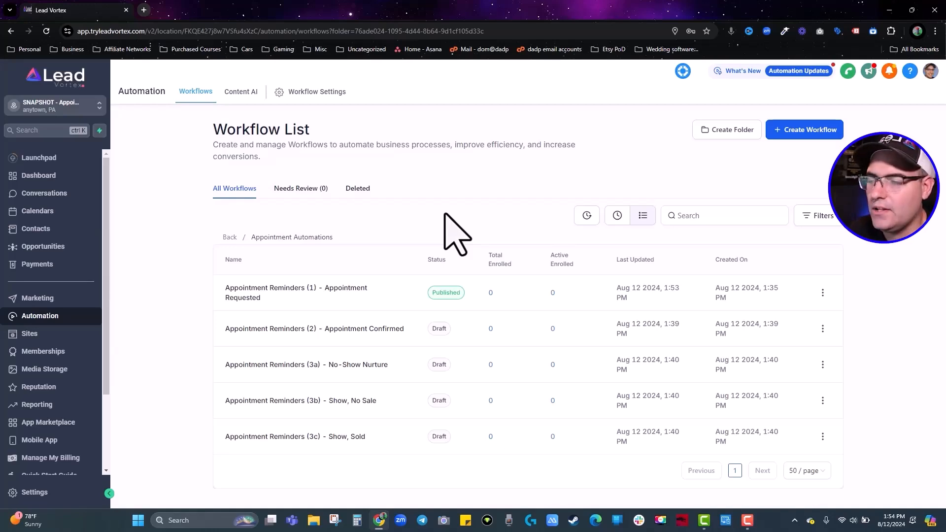
Copy the Appointment Calendar's scheduling link from Calendar Settings into a new browser tab.
{"action": "left_click", "coordinate": [47, 211]}
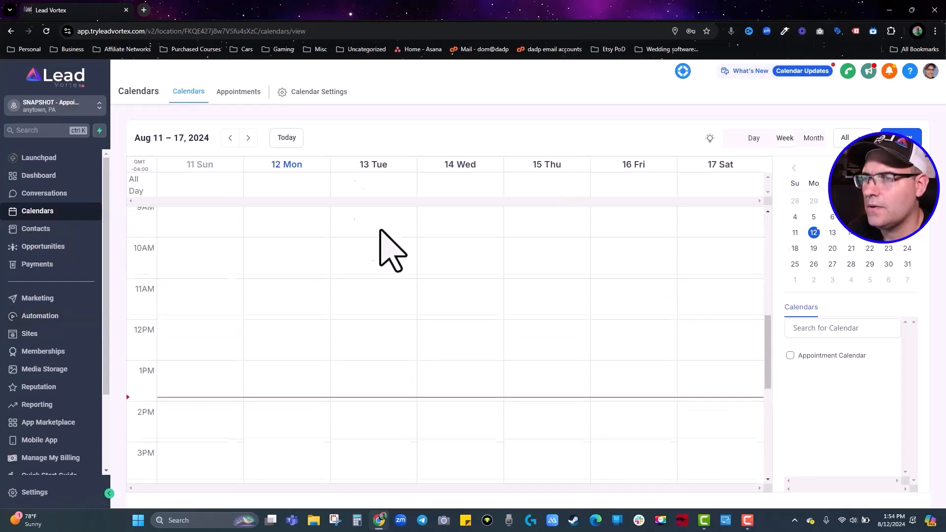
{"action": "left_click", "coordinate": [306, 92]}
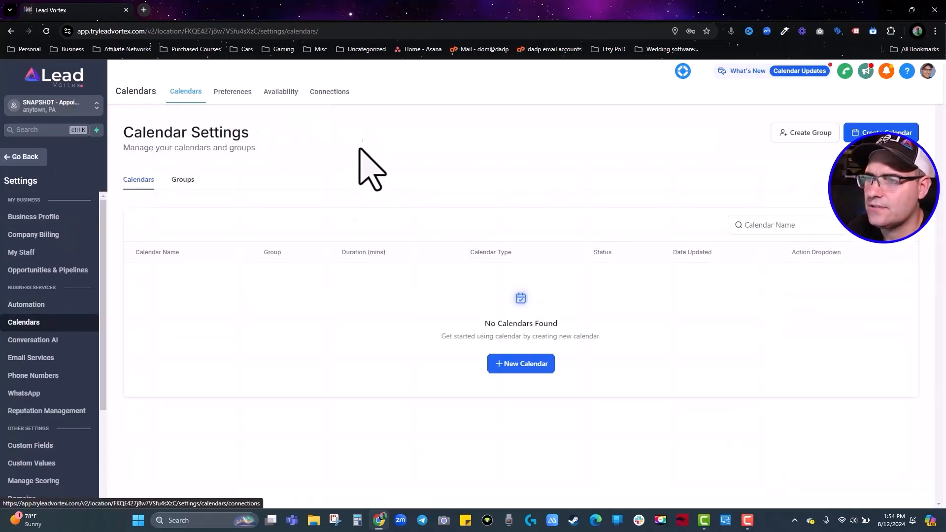
{"action": "left_click", "coordinate": [819, 281]}
{"action": "left_click", "coordinate": [813, 212]}
{"action": "left_click", "coordinate": [646, 388]}
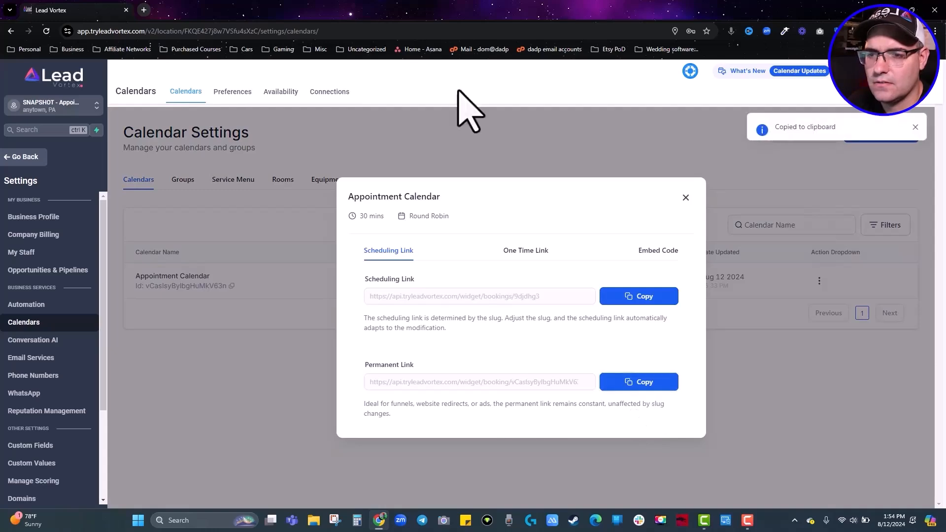
{"action": "left_click", "coordinate": [144, 10]}
Load the booking link and pick the 02:30 PM slot on Aug 12.
{"action": "key", "text": "ctrl+v"}
{"action": "key", "text": "Return"}
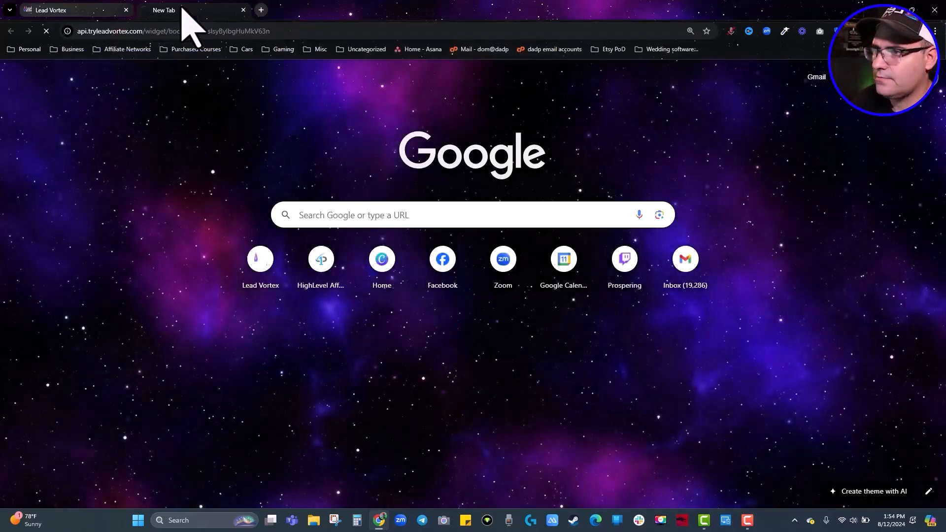
{"action": "left_click", "coordinate": [659, 202]}
{"action": "left_click", "coordinate": [685, 207]}
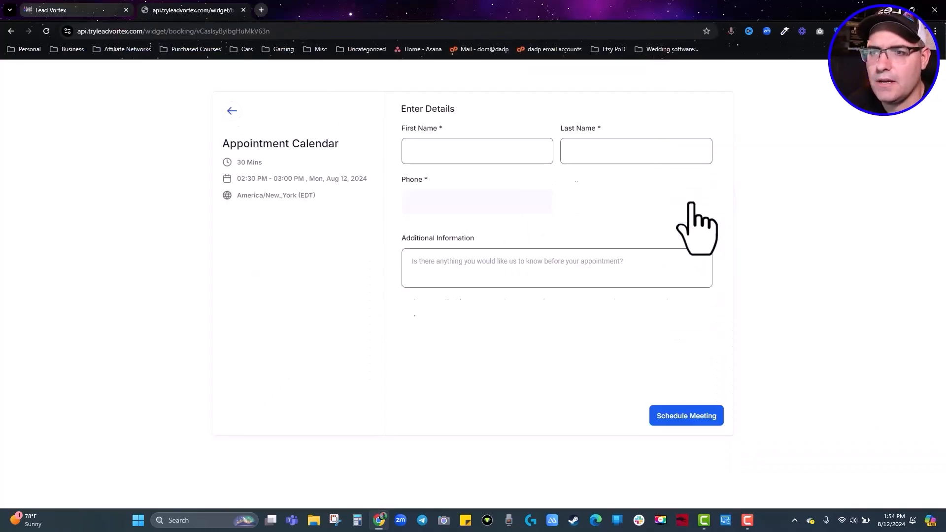
Enter the test booker's details and a note, accept consent, and schedule the meeting.
{"action": "left_click", "coordinate": [445, 147]}
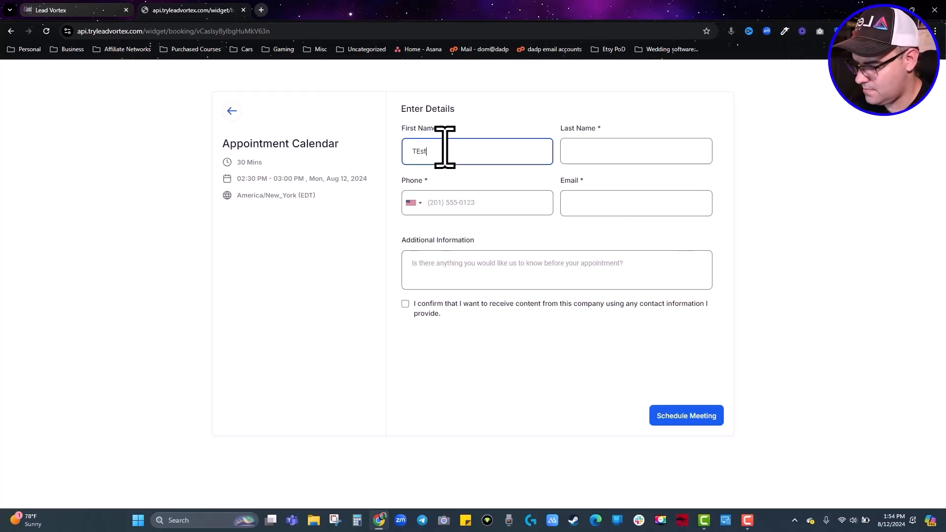
{"action": "type", "text": "TEster"}
{"action": "key", "text": "Tab"}
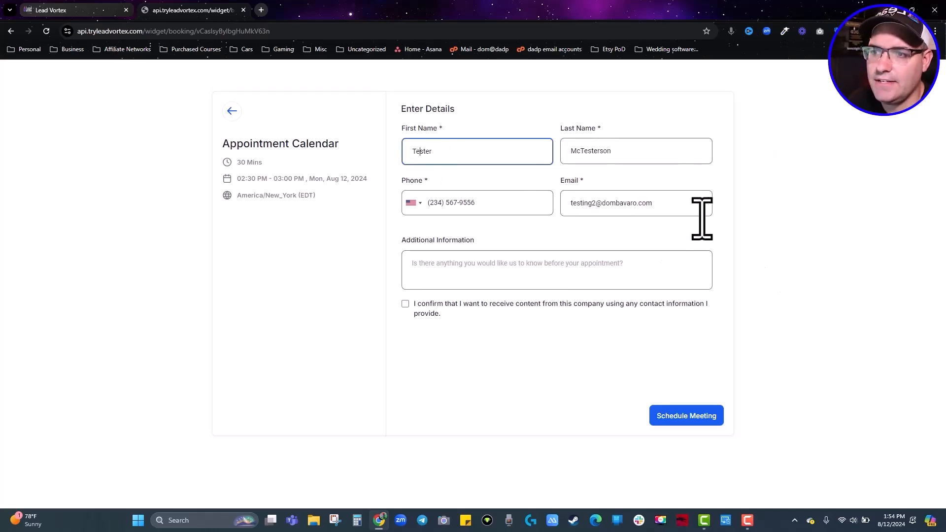
{"action": "left_click", "coordinate": [517, 271]}
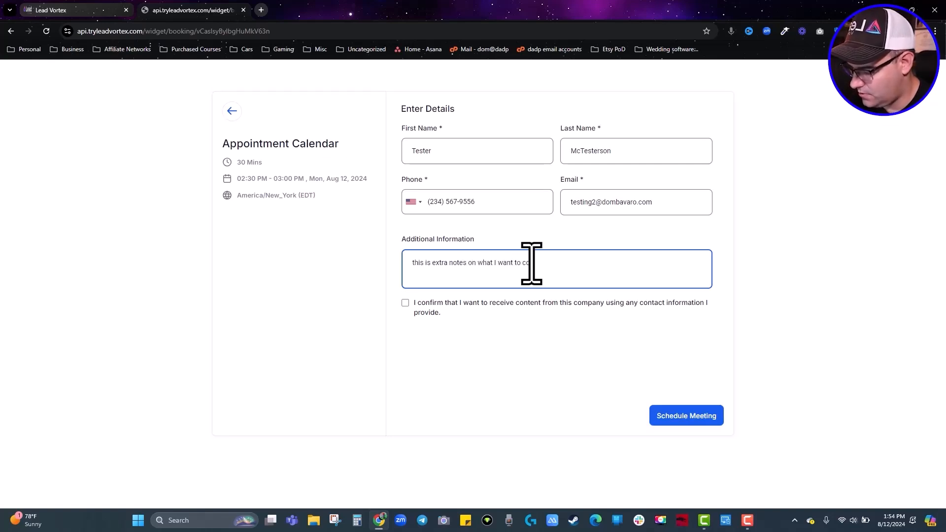
{"action": "left_click", "coordinate": [406, 303]}
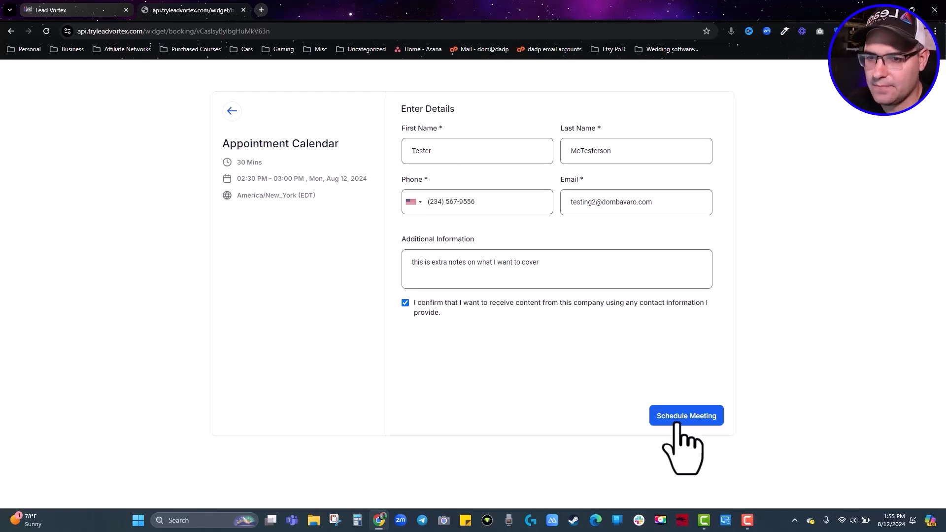
{"action": "left_click", "coordinate": [679, 423]}
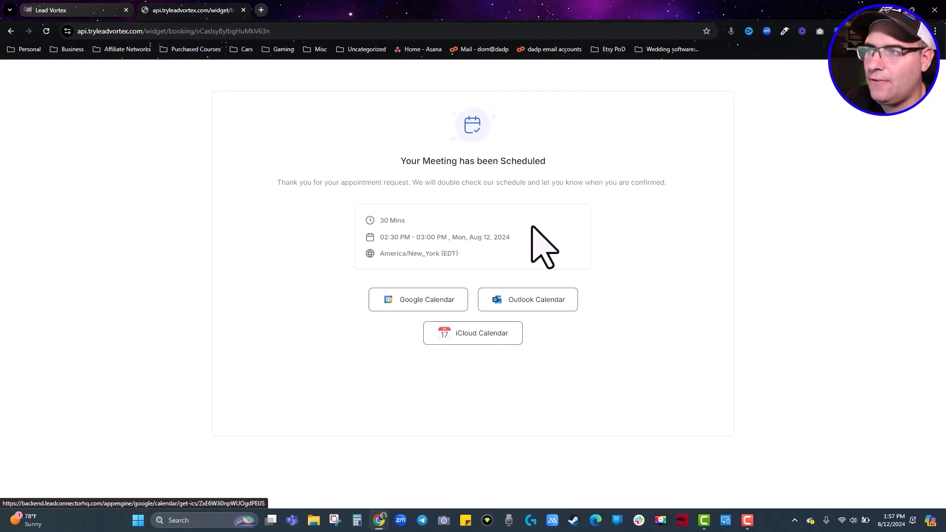
{"action": "left_click", "coordinate": [96, 14]}
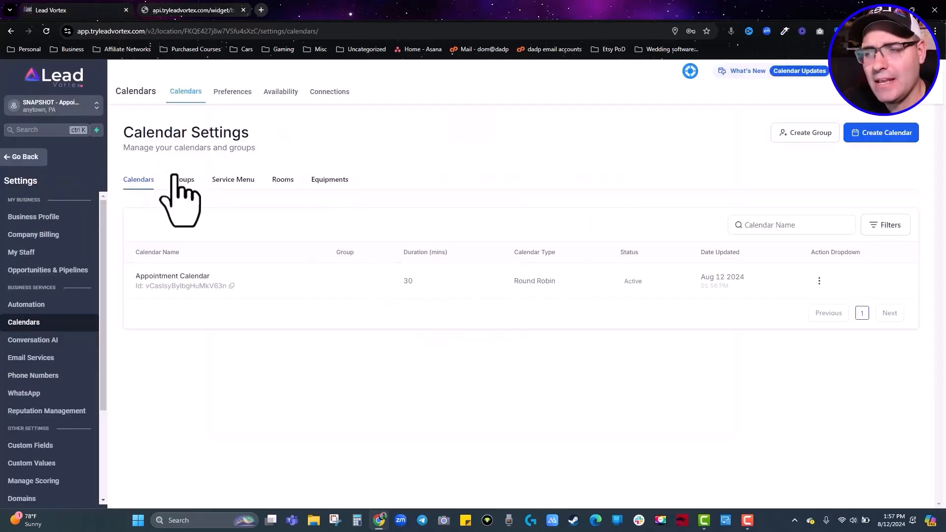
Go back to the Dashboard, find the new appointment request under Tasks, and review the notifications.
{"action": "left_click", "coordinate": [35, 158]}
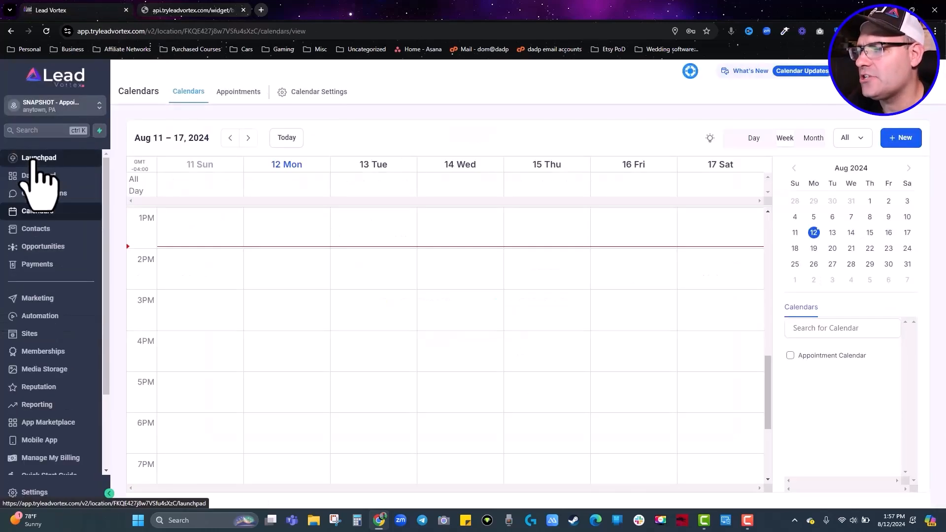
{"action": "left_click", "coordinate": [245, 98]}
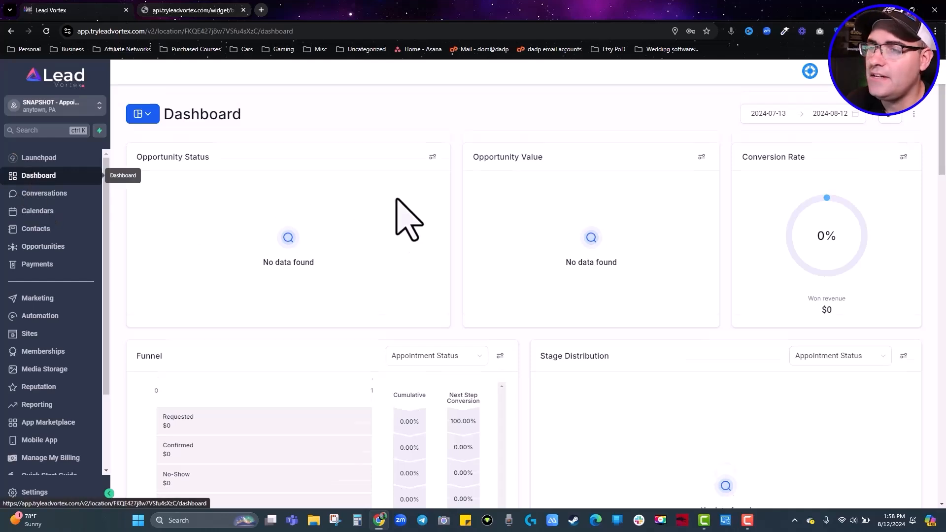
{"action": "scroll", "coordinate": [399, 212], "scroll_direction": "down", "scroll_amount": 7}
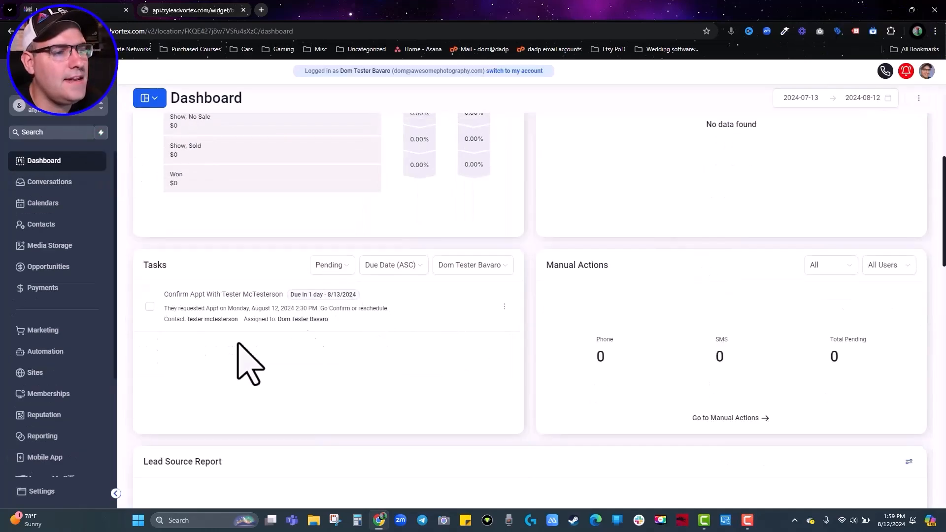
{"action": "scroll", "coordinate": [326, 323], "scroll_direction": "up", "scroll_amount": 8}
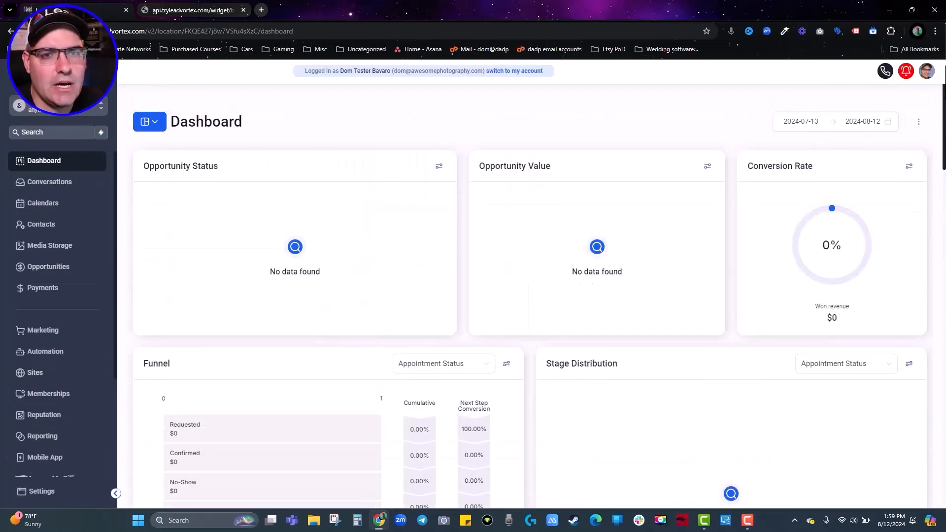
{"action": "left_click", "coordinate": [905, 72]}
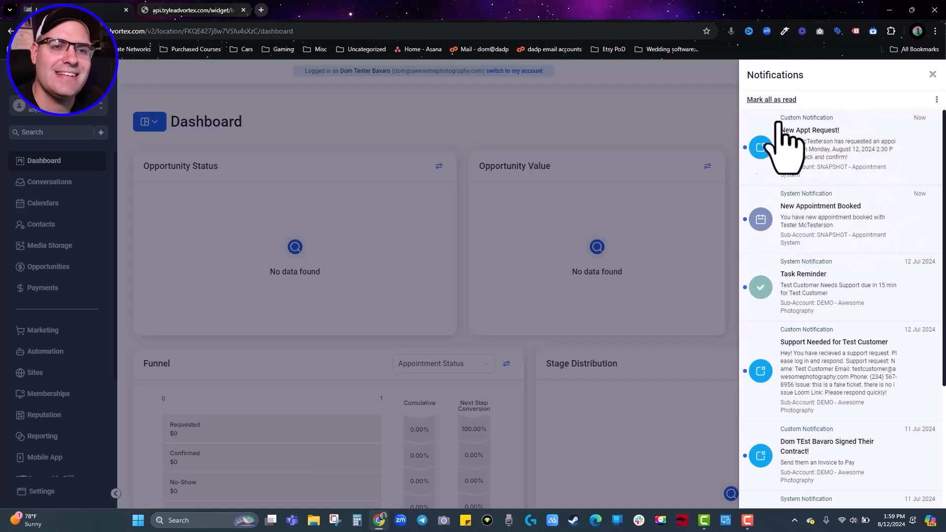
{"action": "left_click", "coordinate": [932, 73]}
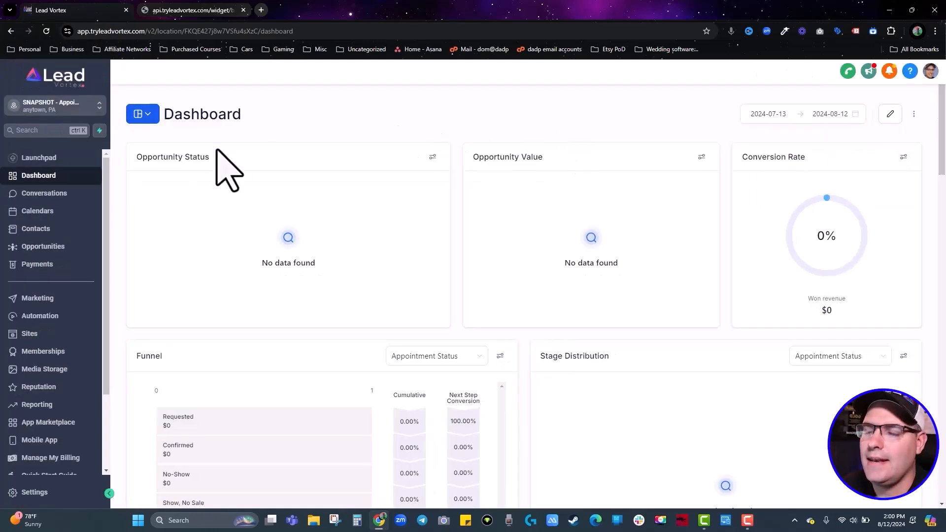
Check the test appointment's New (Action Required) status without changing it, then go to Automation workflows.
{"action": "left_click", "coordinate": [33, 210]}
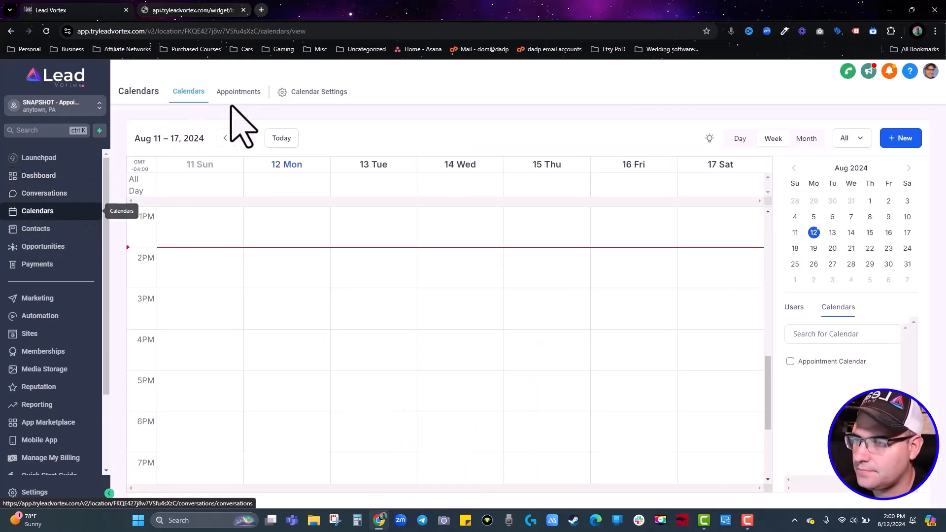
{"action": "left_click", "coordinate": [236, 93]}
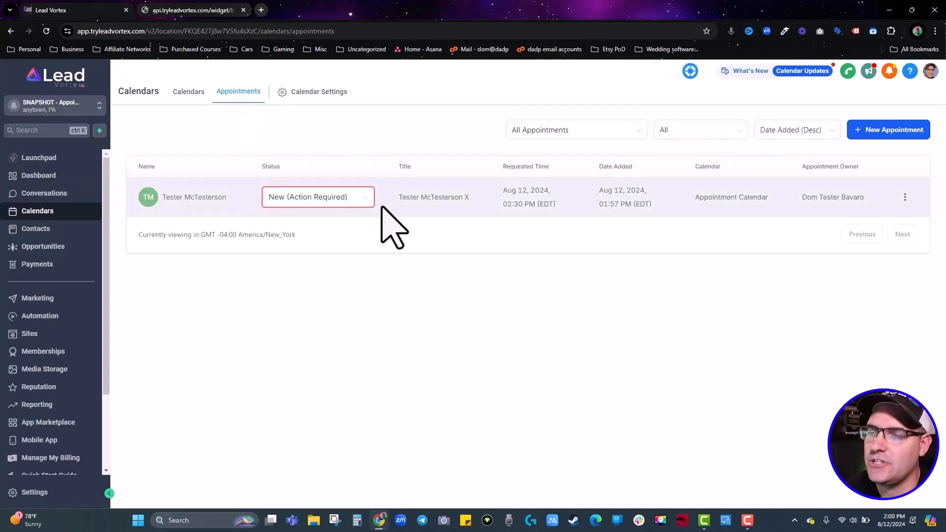
{"action": "left_click", "coordinate": [352, 202]}
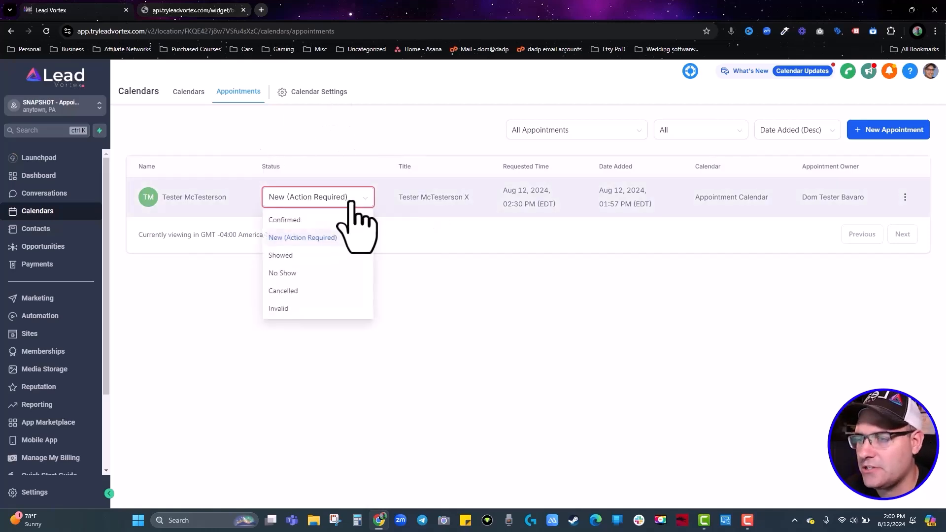
{"action": "left_click", "coordinate": [341, 142]}
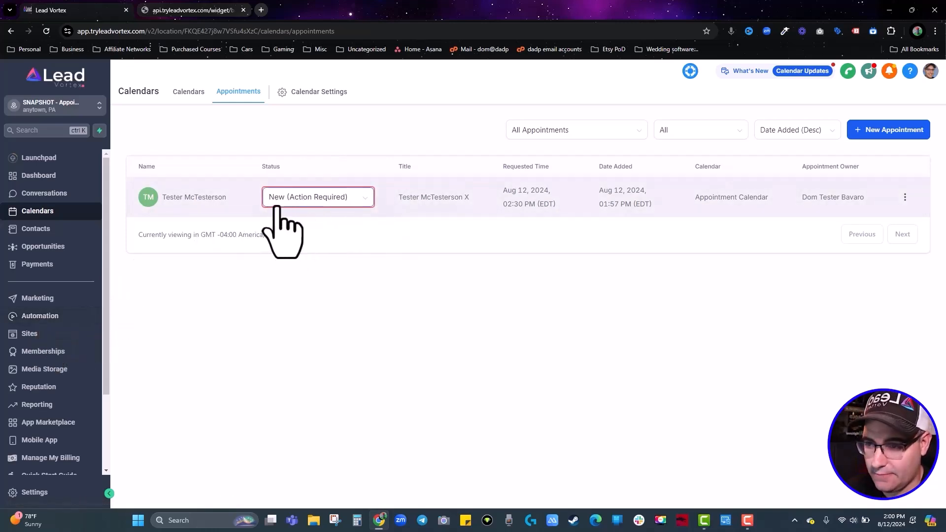
{"action": "left_click", "coordinate": [32, 319]}
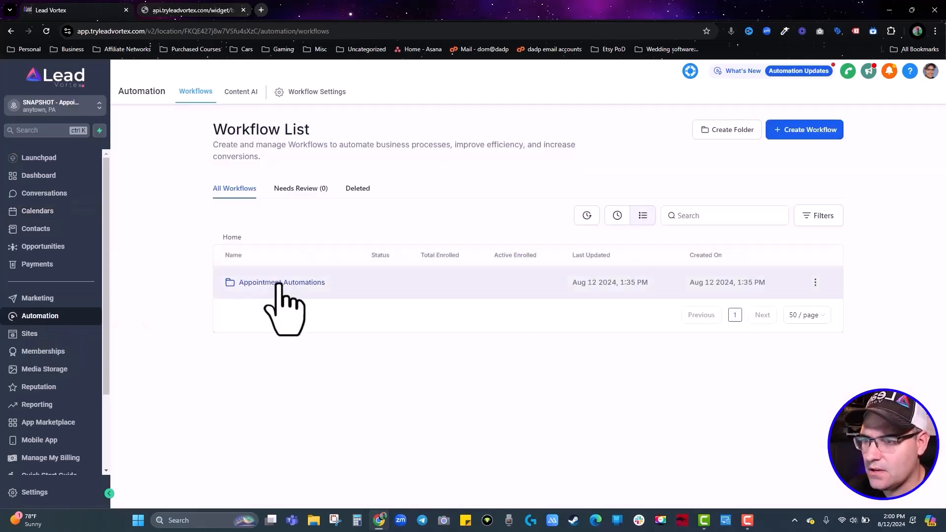
In the Appointment Confirmed workflow, add an Appointment Status trigger named Appointment Confirmed.
{"action": "left_click", "coordinate": [278, 284]}
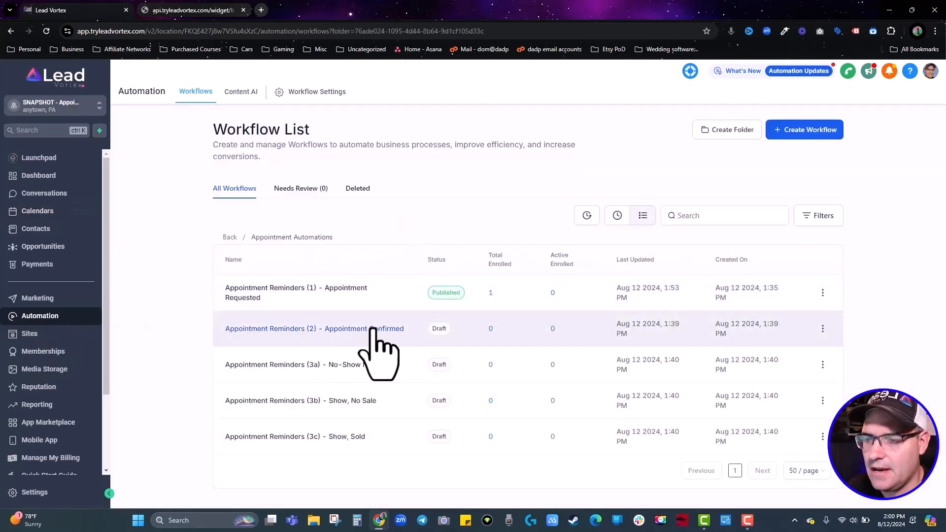
{"action": "left_click", "coordinate": [373, 329]}
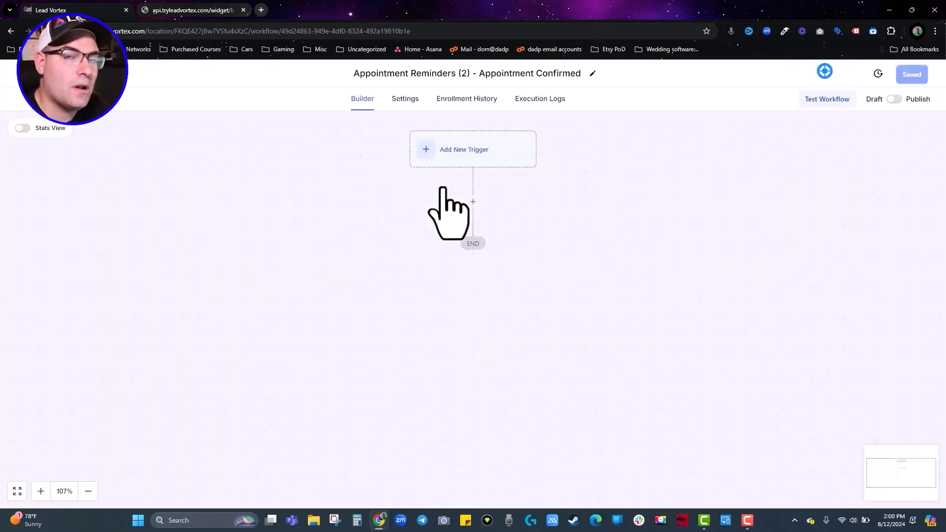
{"action": "left_click", "coordinate": [471, 149]}
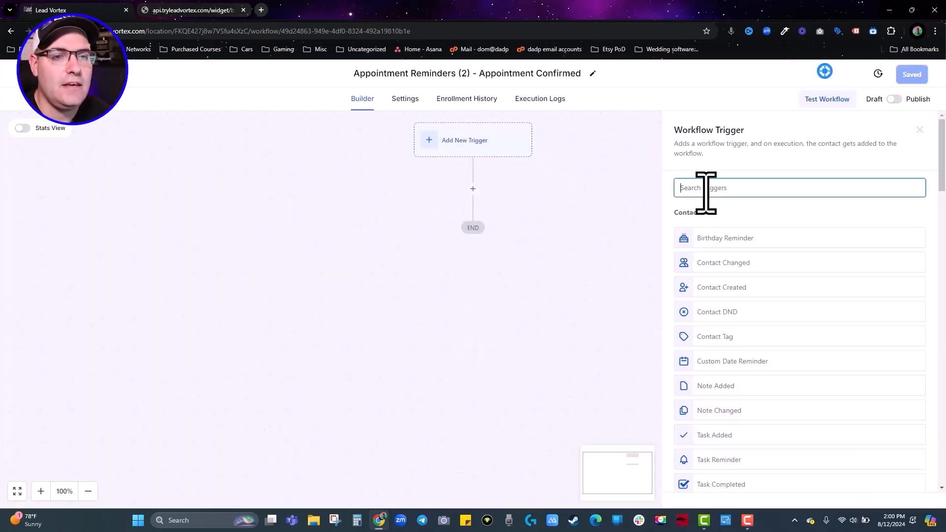
{"action": "type", "text": "appo"}
{"action": "left_click", "coordinate": [737, 229]}
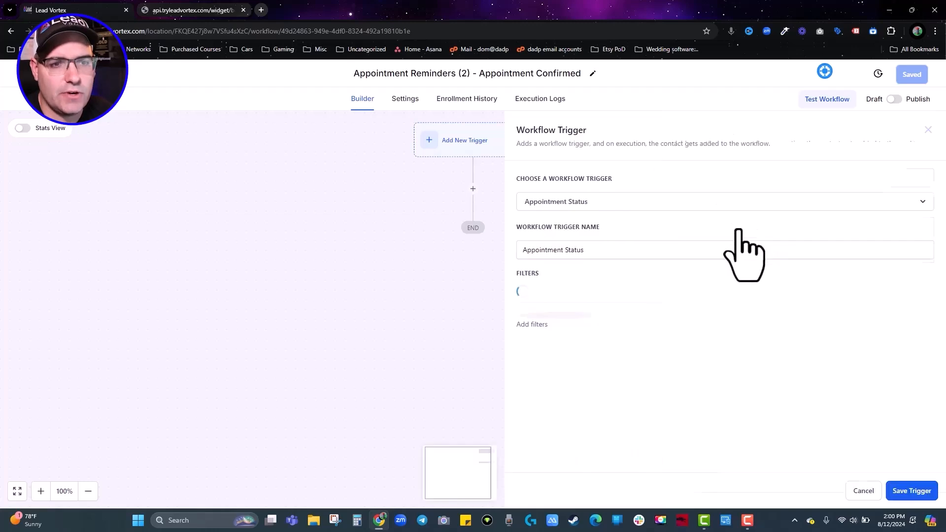
{"action": "left_click", "coordinate": [568, 258]}
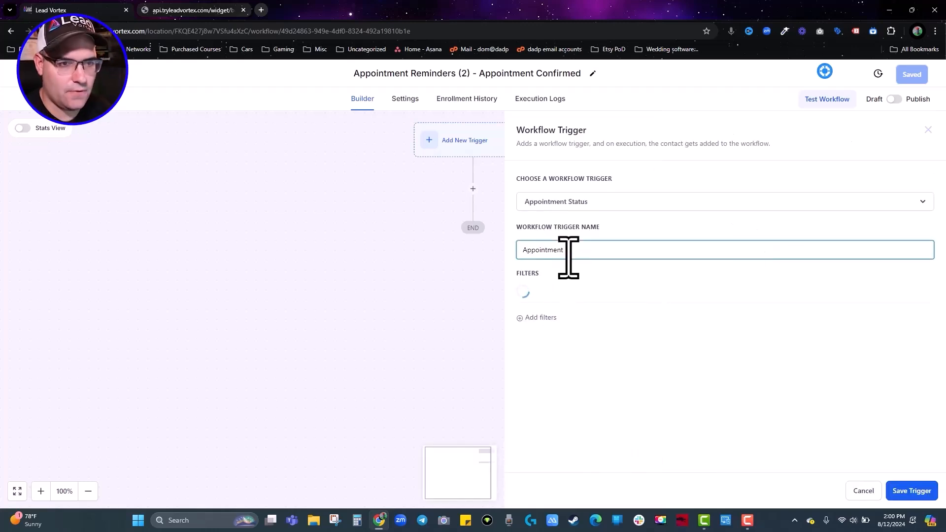
{"action": "type", "text": "Confirmed"}
{"action": "left_click", "coordinate": [530, 321]}
Filter the trigger to confirmed appointments in Appointment Calendar and save it.
{"action": "left_click", "coordinate": [542, 324]}
{"action": "left_click", "coordinate": [552, 391]}
{"action": "left_click", "coordinate": [773, 323]}
{"action": "left_click", "coordinate": [776, 384]}
{"action": "left_click", "coordinate": [541, 351]}
{"action": "left_click", "coordinate": [581, 352]}
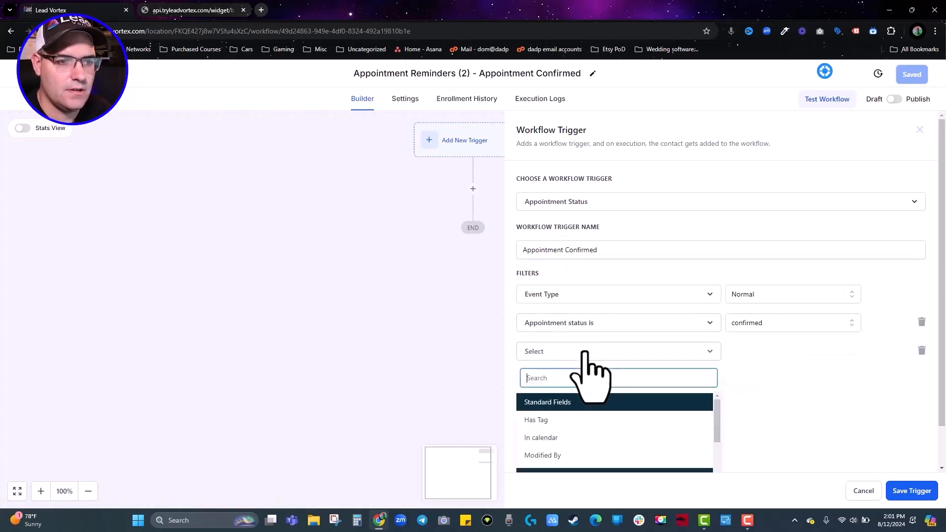
{"action": "left_click", "coordinate": [552, 438]}
{"action": "left_click", "coordinate": [777, 356]}
{"action": "left_click", "coordinate": [768, 395]}
{"action": "left_click", "coordinate": [912, 491]}
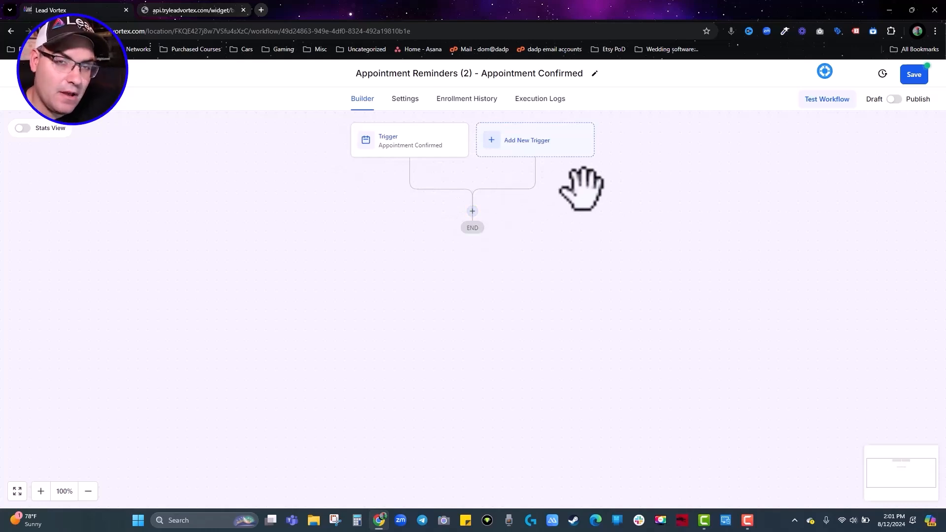
Add a Send Email step named 'confirmation Email' with subject 'Appt Confirmed!'.
{"action": "left_click", "coordinate": [473, 213]}
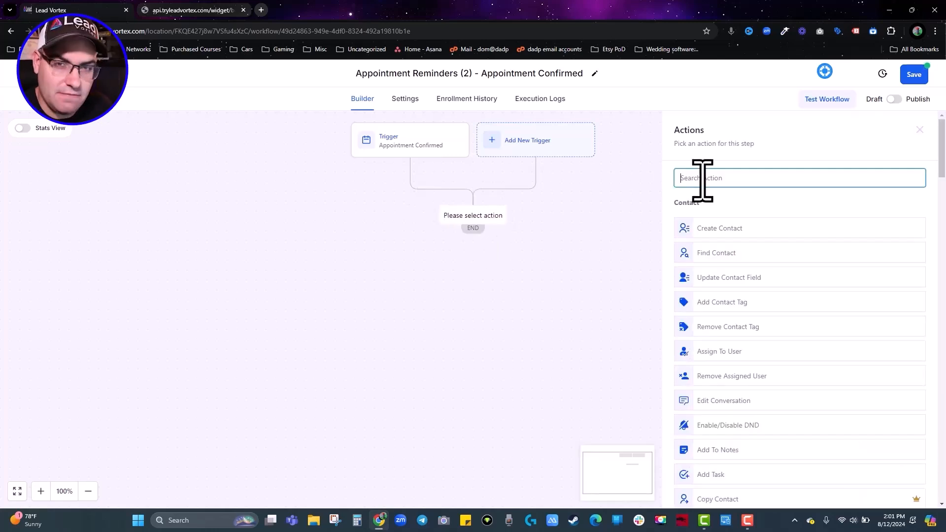
{"action": "type", "text": "email"}
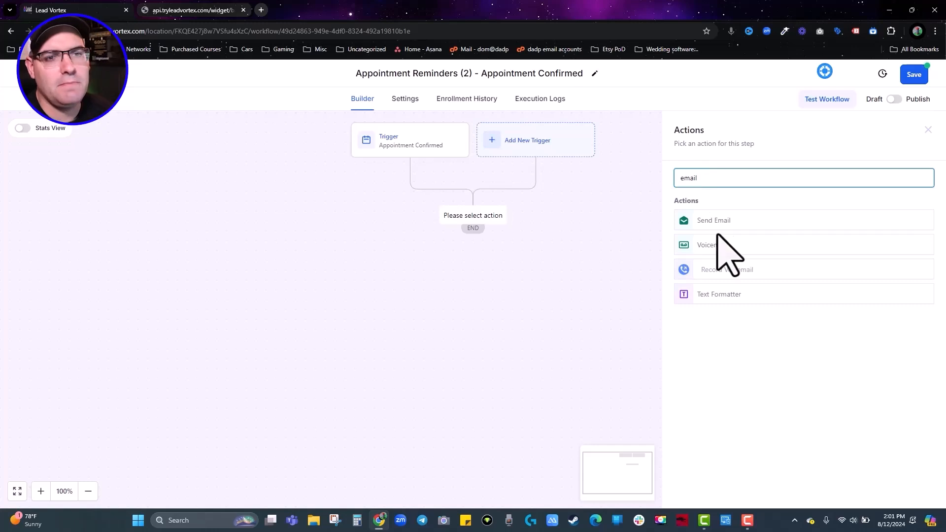
{"action": "left_click", "coordinate": [715, 221]}
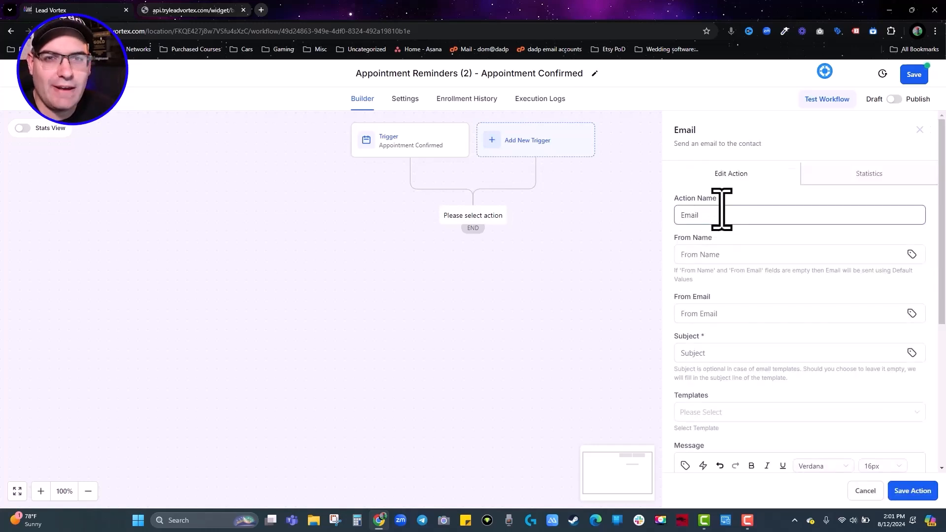
{"action": "double_click", "coordinate": [721, 208]}
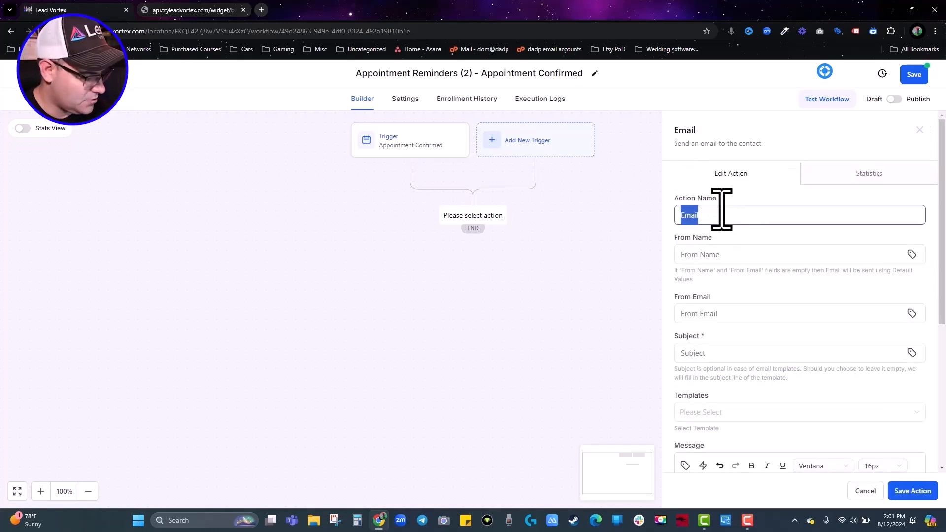
{"action": "type", "text": "confirmation Email"}
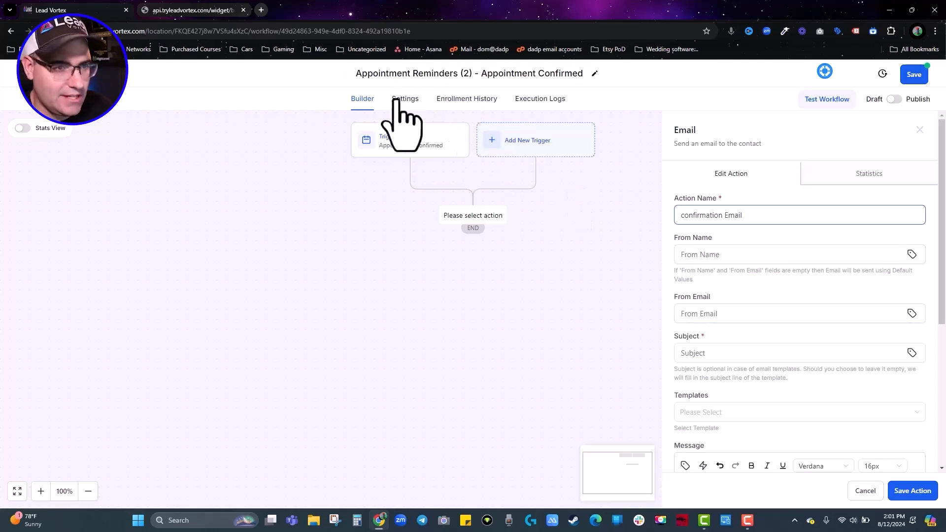
{"action": "left_click", "coordinate": [689, 353]}
{"action": "type", "text": "Appt Confirmed!"}
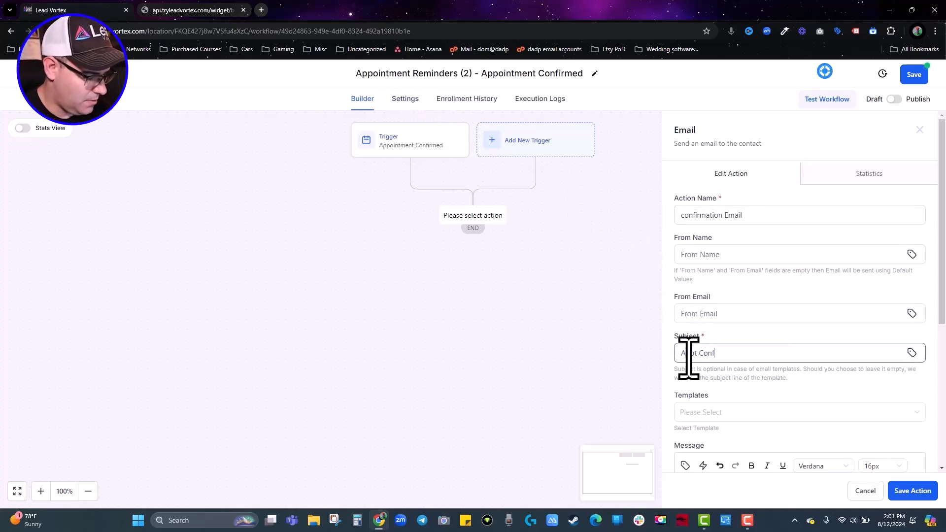
Enter 'Placeholder' as the email body and save the confirmation email step.
{"action": "scroll", "coordinate": [699, 369], "scroll_direction": "down", "scroll_amount": 3}
{"action": "left_click", "coordinate": [714, 382]}
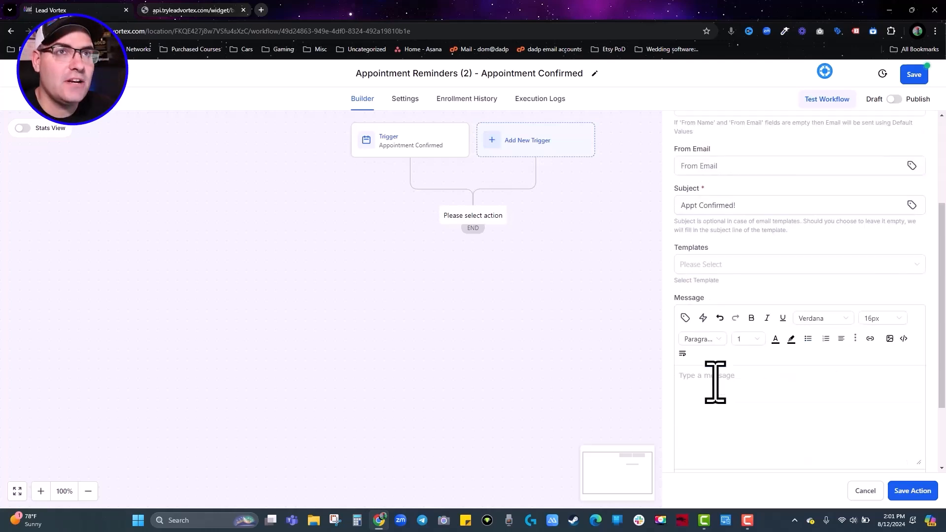
{"action": "type", "text": "Placeholder"}
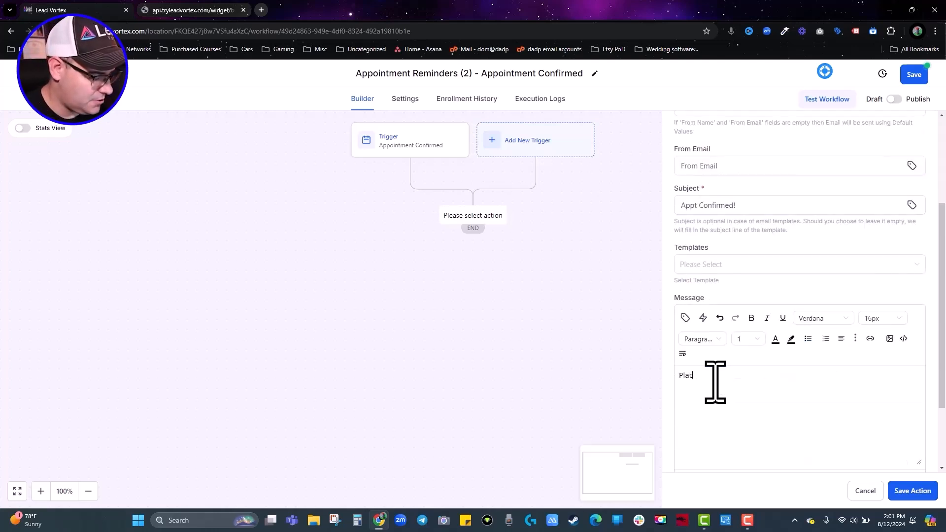
{"action": "scroll", "coordinate": [739, 345], "scroll_direction": "down", "scroll_amount": 1}
{"action": "scroll", "coordinate": [788, 313], "scroll_direction": "down", "scroll_amount": 2}
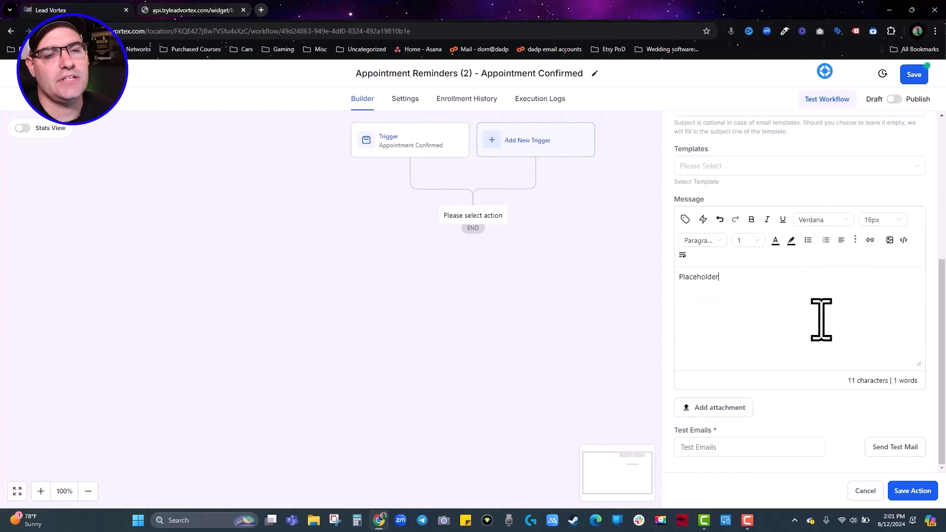
{"action": "left_click", "coordinate": [911, 491]}
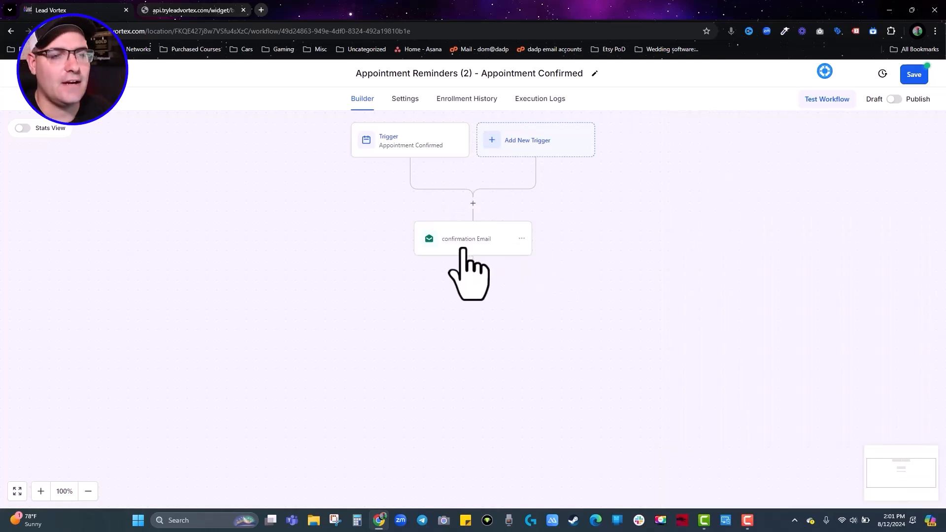
{"action": "left_click", "coordinate": [473, 270]}
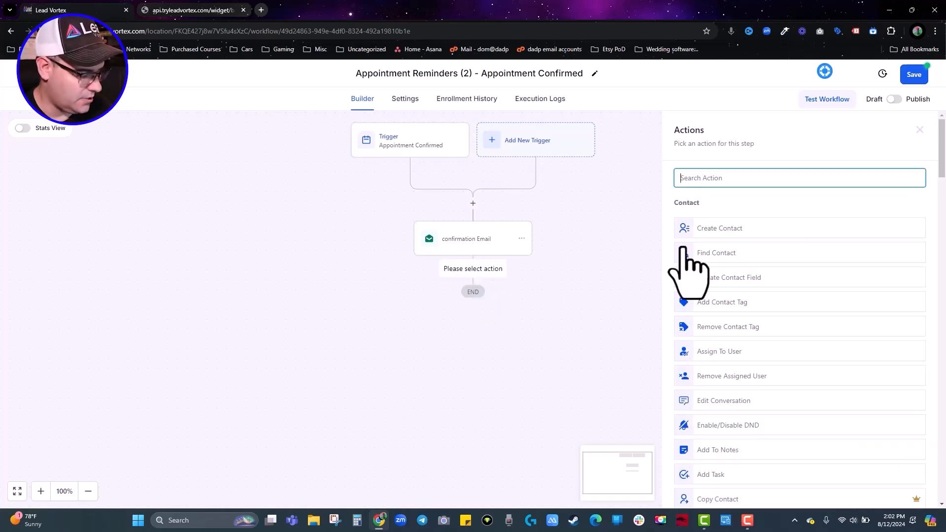
Add a Send SMS step named 'app confirmed' with the message 'app confirmed!'.
{"action": "type", "text": "sms"}
{"action": "left_click", "coordinate": [714, 219]}
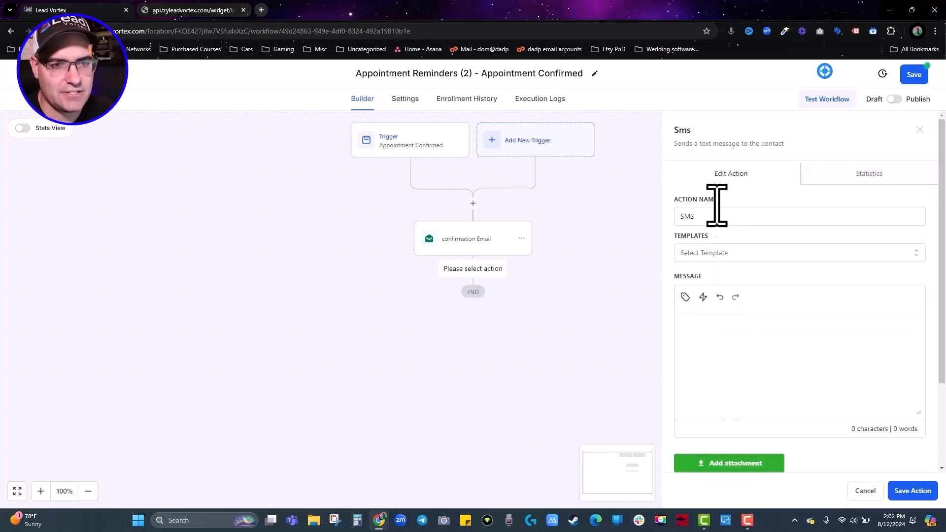
{"action": "left_click", "coordinate": [707, 349]}
{"action": "type", "text": "app confirmed!"}
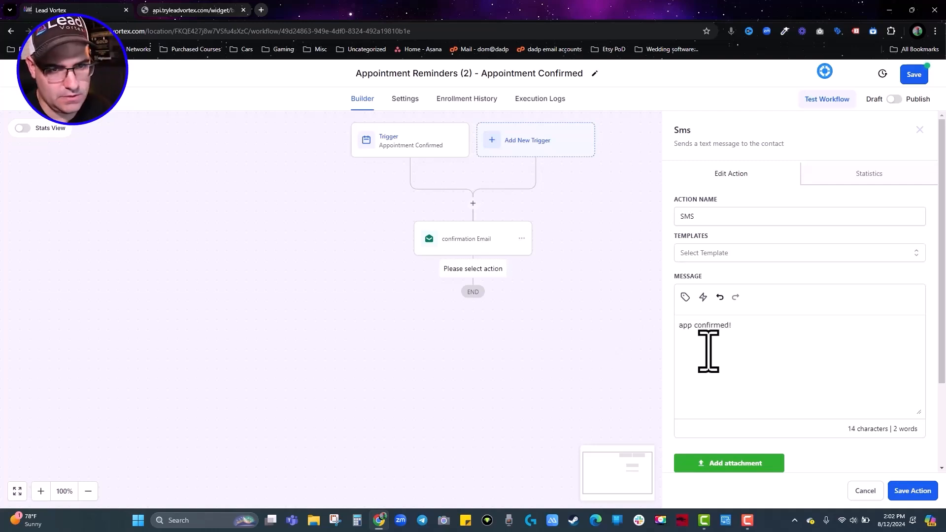
{"action": "double_click", "coordinate": [690, 217]}
{"action": "type", "text": "app confirmed"}
{"action": "left_click", "coordinate": [912, 491]}
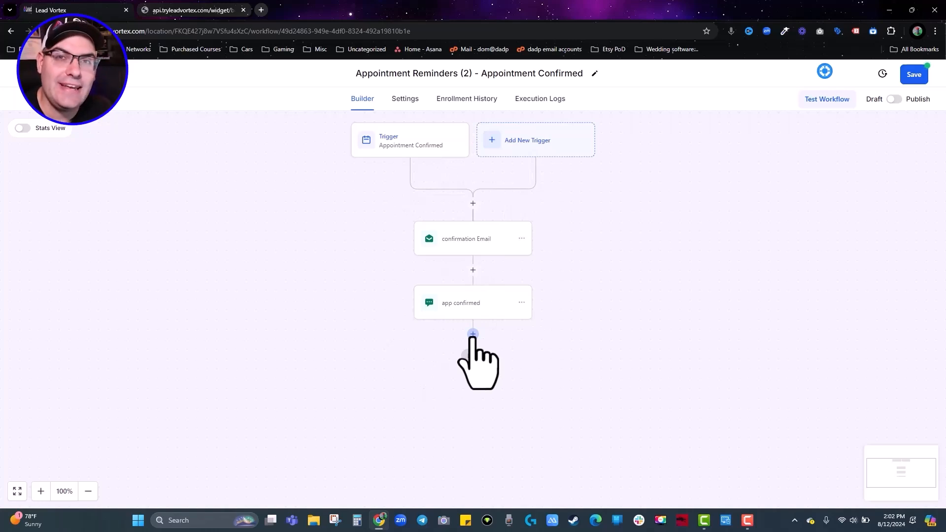
Add a '48 Hour Reminder' Wait step set to 2 days before the appointment time.
{"action": "left_click", "coordinate": [473, 335]}
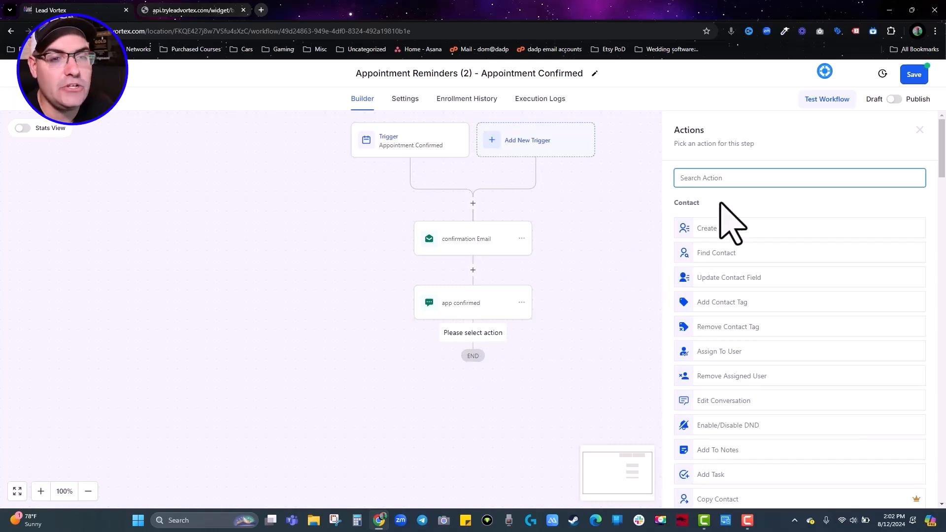
{"action": "type", "text": "wait"}
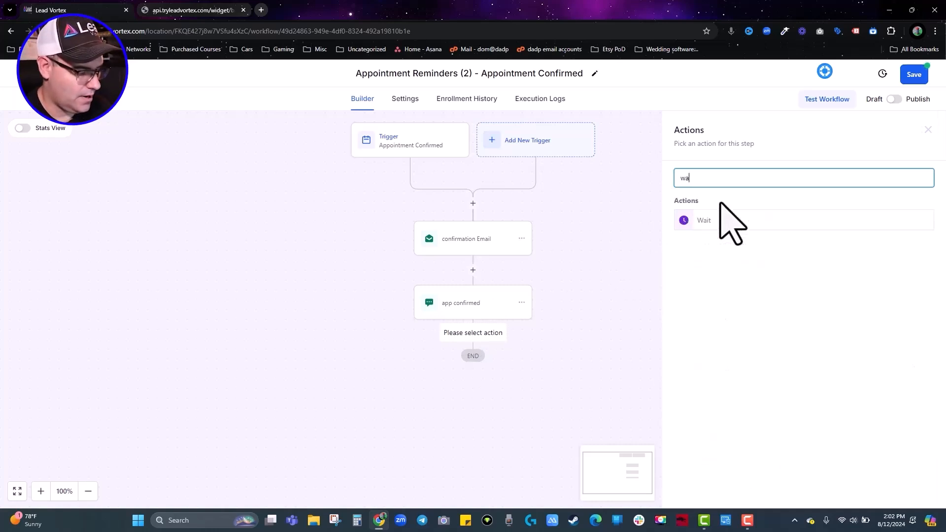
{"action": "left_click", "coordinate": [710, 218]}
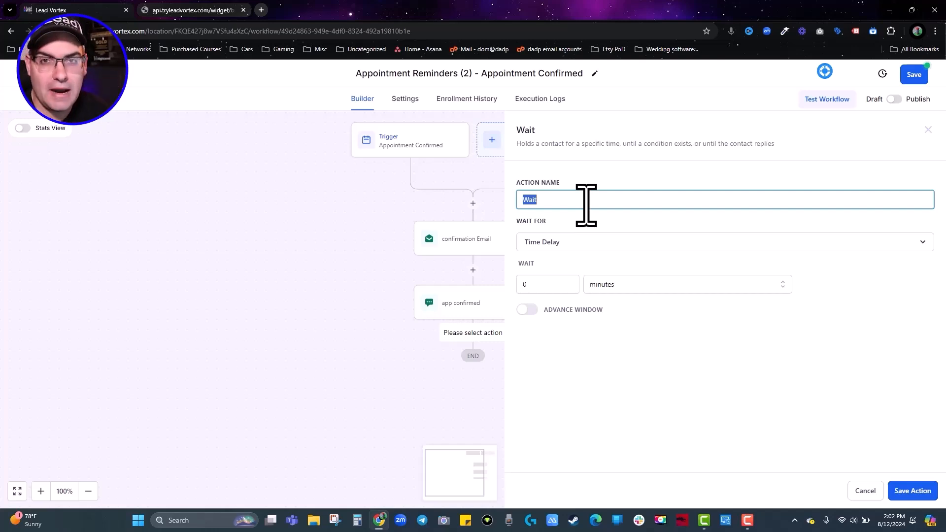
{"action": "type", "text": "48 Hour Reminder"}
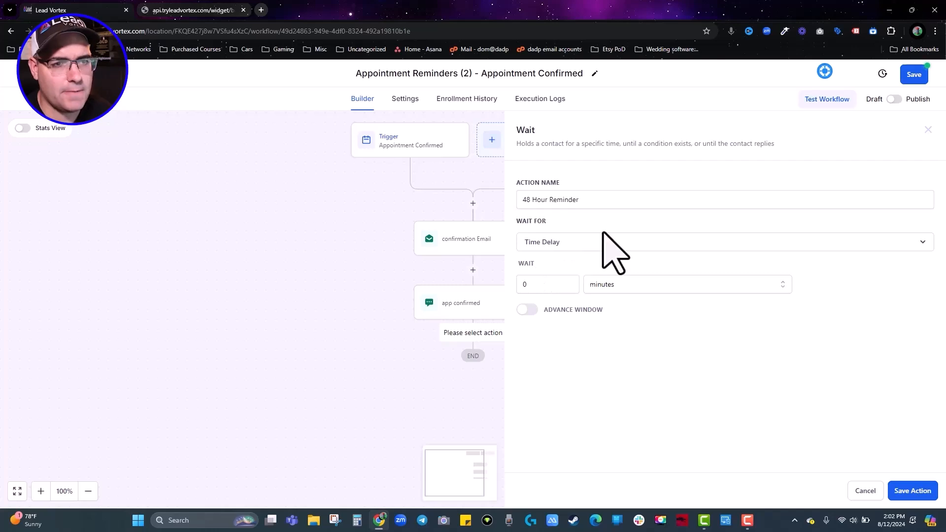
{"action": "left_click", "coordinate": [569, 247]}
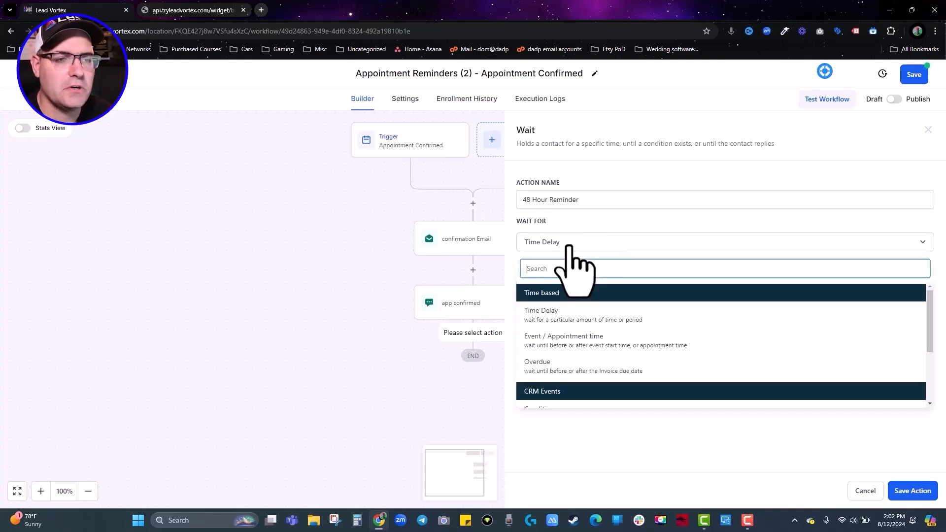
{"action": "left_click", "coordinate": [590, 345]}
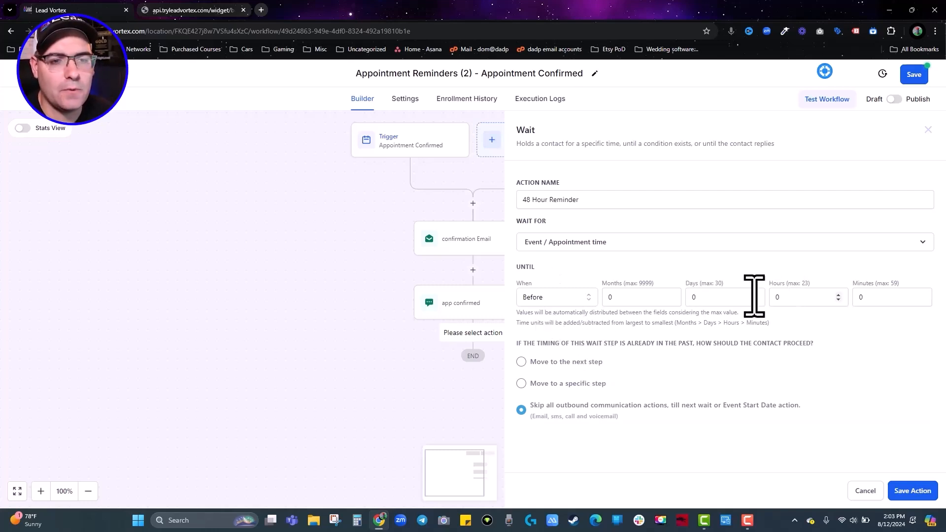
{"action": "double_click", "coordinate": [709, 297]}
{"action": "type", "text": "2"}
{"action": "left_click", "coordinate": [672, 286]}
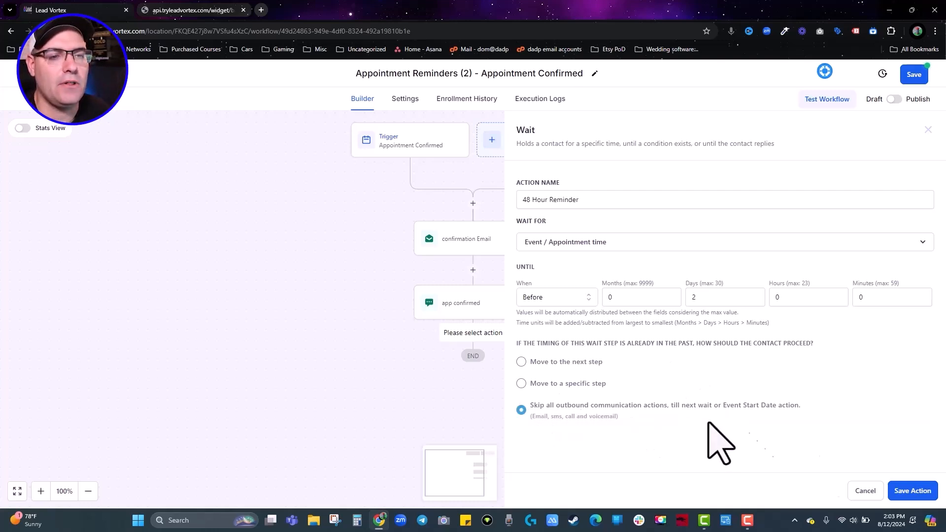
{"action": "left_click", "coordinate": [920, 493]}
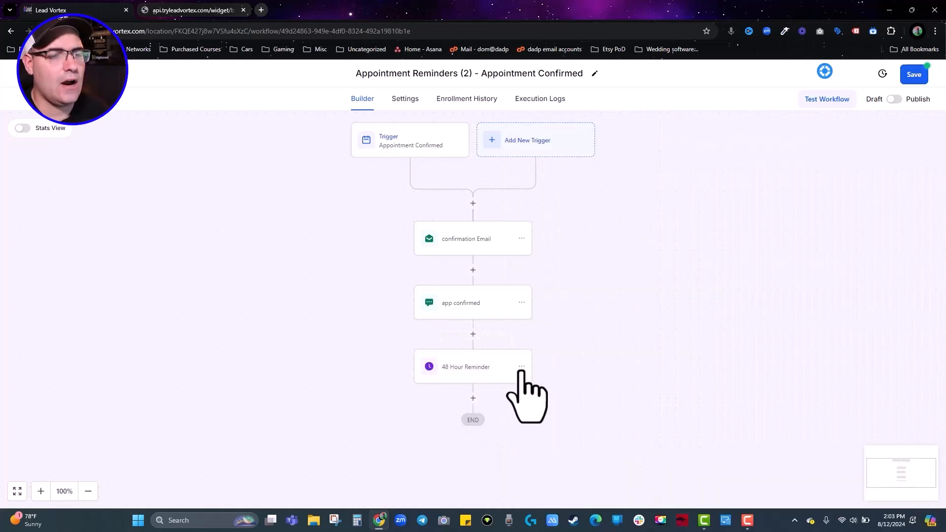
Copy the 48 Hour Reminder wait and place the copy directly below it.
{"action": "scroll", "coordinate": [586, 346], "scroll_direction": "down", "scroll_amount": 2}
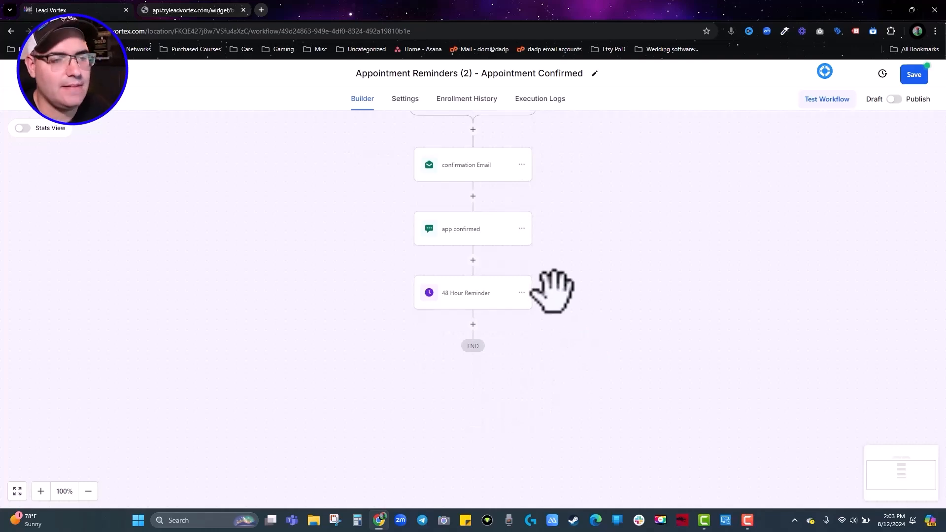
{"action": "left_click", "coordinate": [521, 293]}
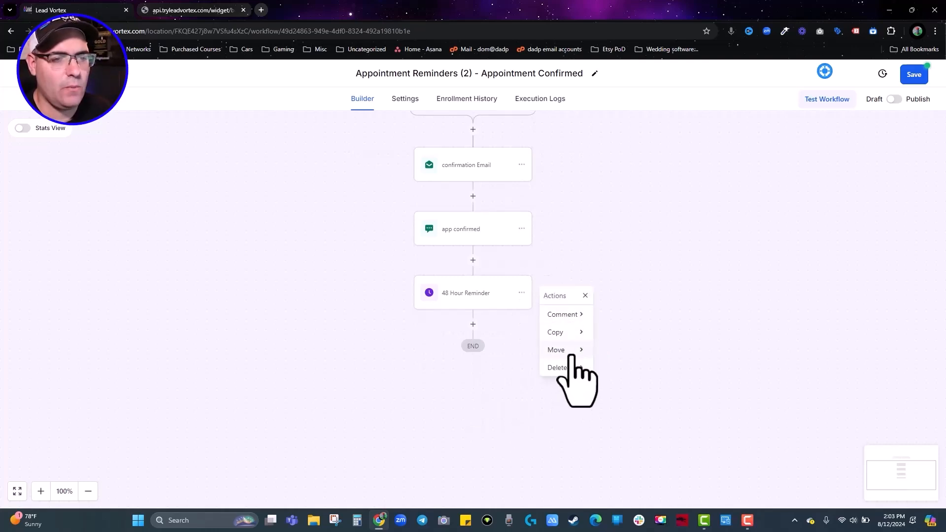
{"action": "mouse_move", "coordinate": [566, 332]}
{"action": "left_click", "coordinate": [630, 316]}
{"action": "left_click", "coordinate": [474, 325]}
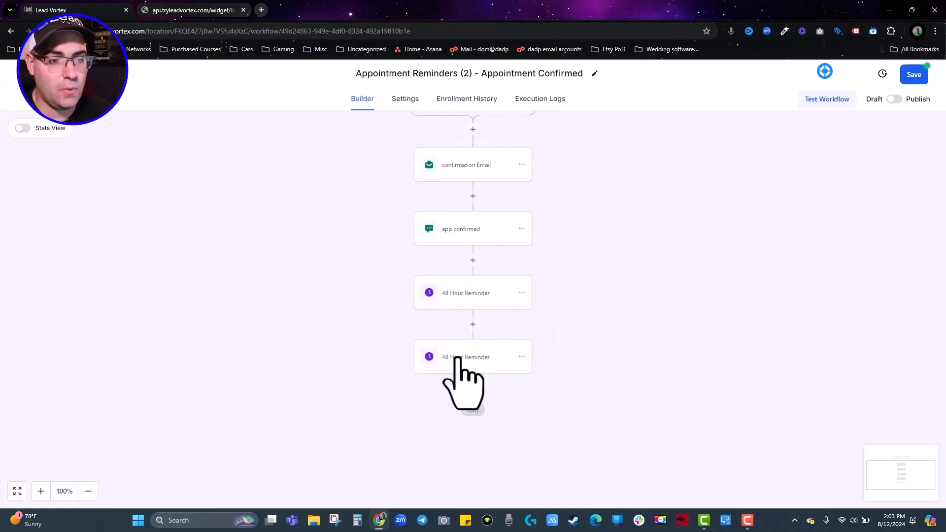
Copy the reminder wait again to add a third one at the end.
{"action": "left_click", "coordinate": [521, 357]}
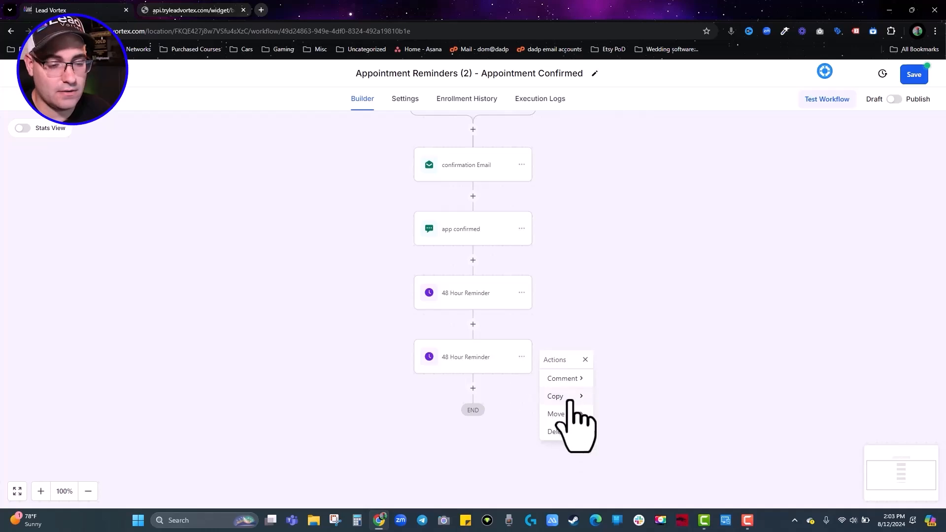
{"action": "mouse_move", "coordinate": [572, 397]}
{"action": "left_click", "coordinate": [606, 381]}
{"action": "left_click", "coordinate": [474, 388]}
Change the middle wait to '24 Hour Reminder' with 1 day before the appointment.
{"action": "left_click", "coordinate": [468, 419]}
{"action": "left_click", "coordinate": [466, 355]}
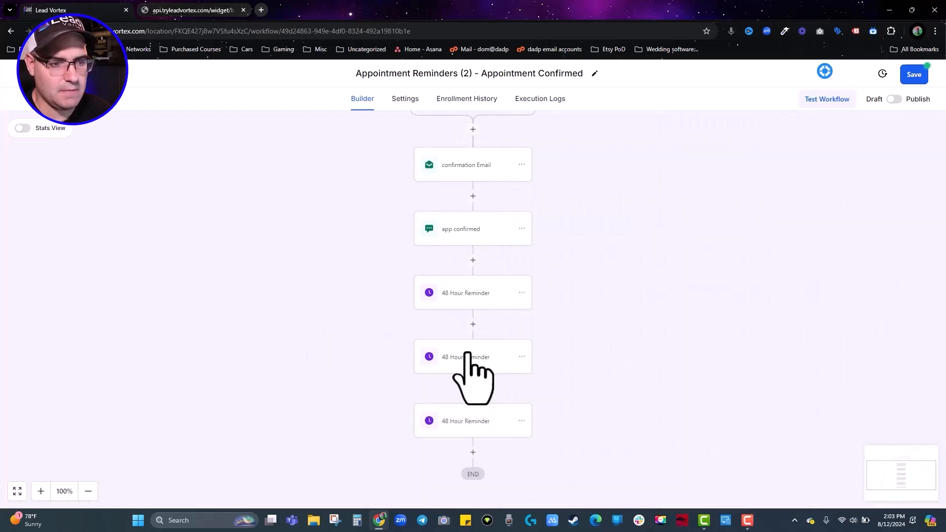
{"action": "left_click_drag", "start_coordinate": [703, 297], "coordinate": [678, 302]}
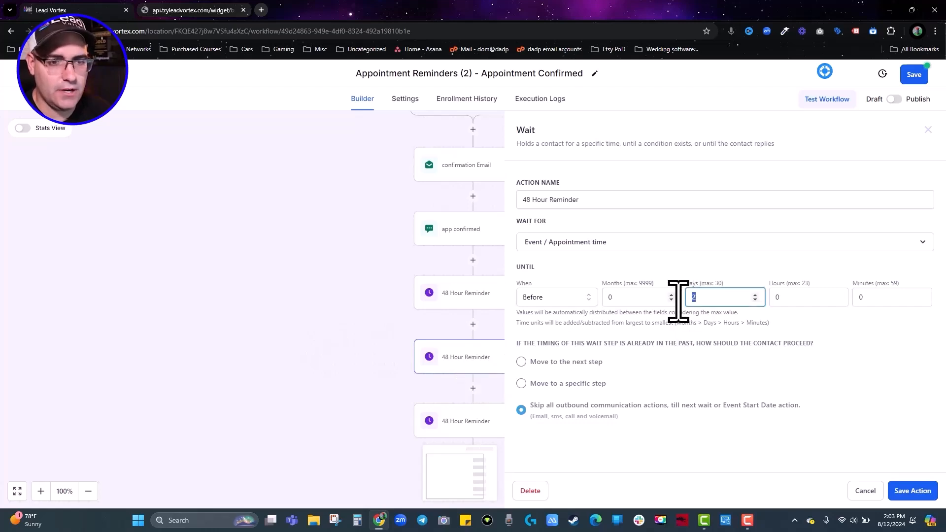
{"action": "type", "text": "1"}
{"action": "double_click", "coordinate": [526, 200]}
{"action": "type", "text": "24"}
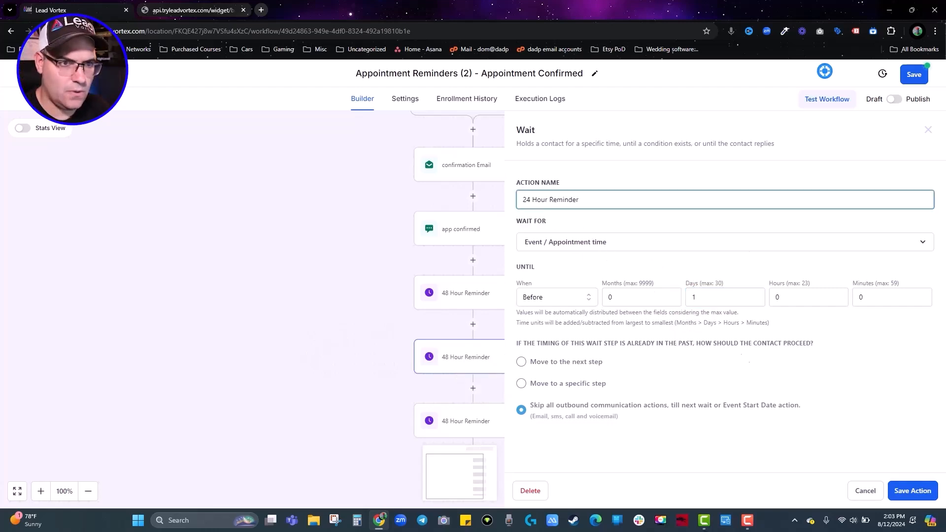
{"action": "left_click", "coordinate": [910, 491]}
Change the bottom wait to '1 Hour Reminder' at 0 days, 1 hour, and save the workflow.
{"action": "left_click", "coordinate": [481, 425]}
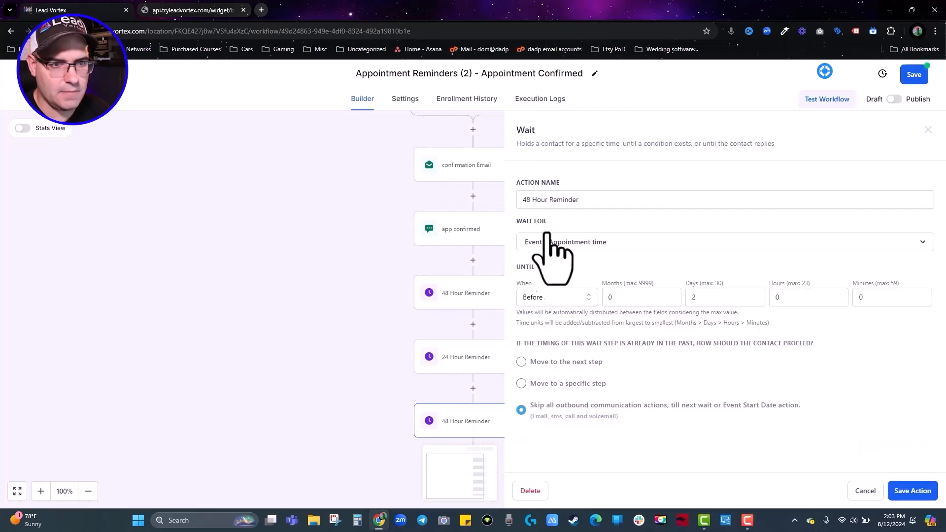
{"action": "double_click", "coordinate": [529, 200]}
{"action": "type", "text": "1"}
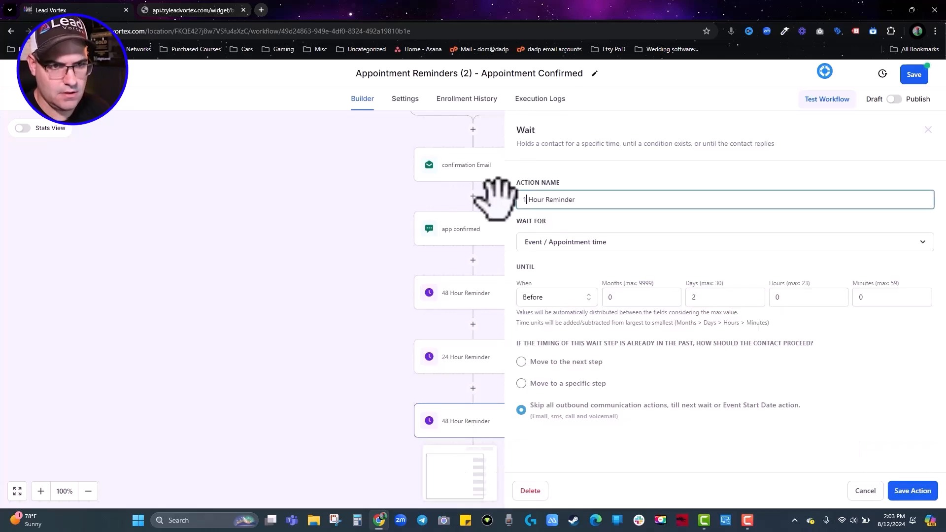
{"action": "left_click_drag", "start_coordinate": [720, 297], "coordinate": [639, 297]}
{"action": "type", "text": "0"}
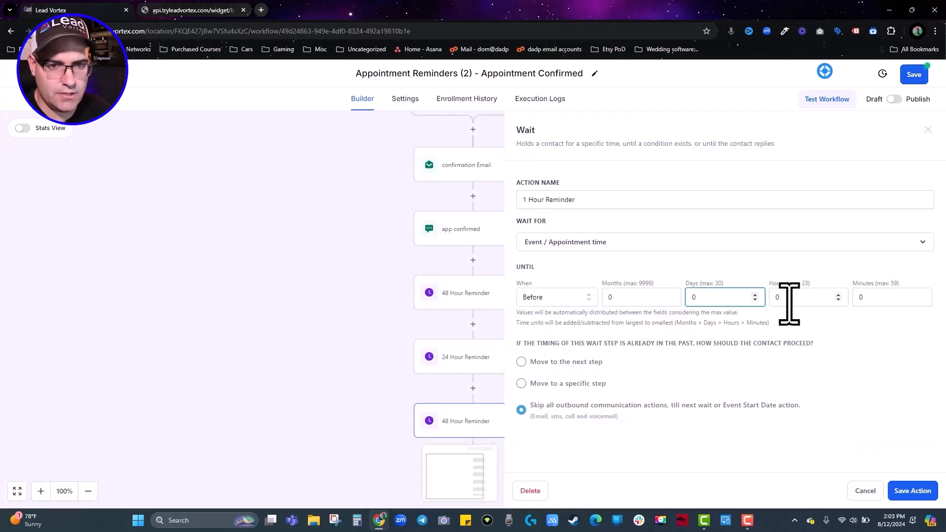
{"action": "left_click_drag", "start_coordinate": [787, 301], "coordinate": [759, 302]}
{"action": "type", "text": "1"}
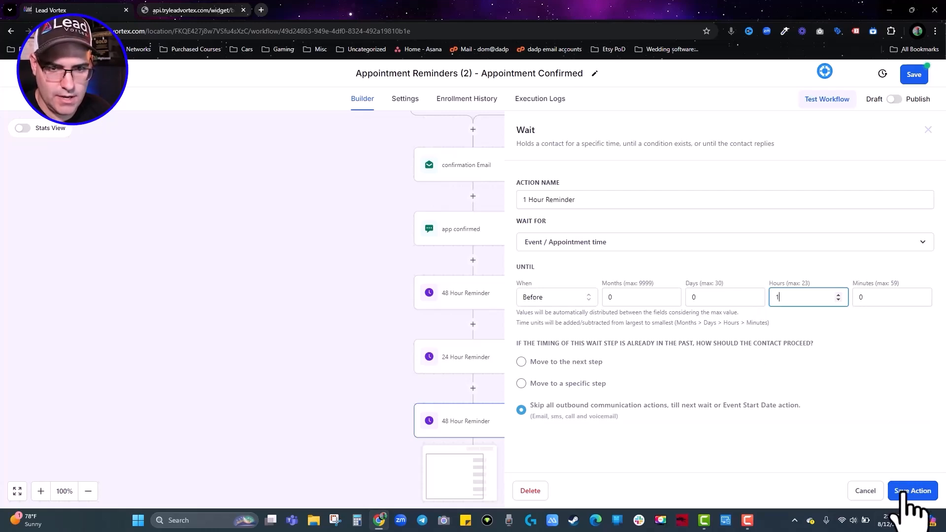
{"action": "left_click", "coordinate": [911, 490]}
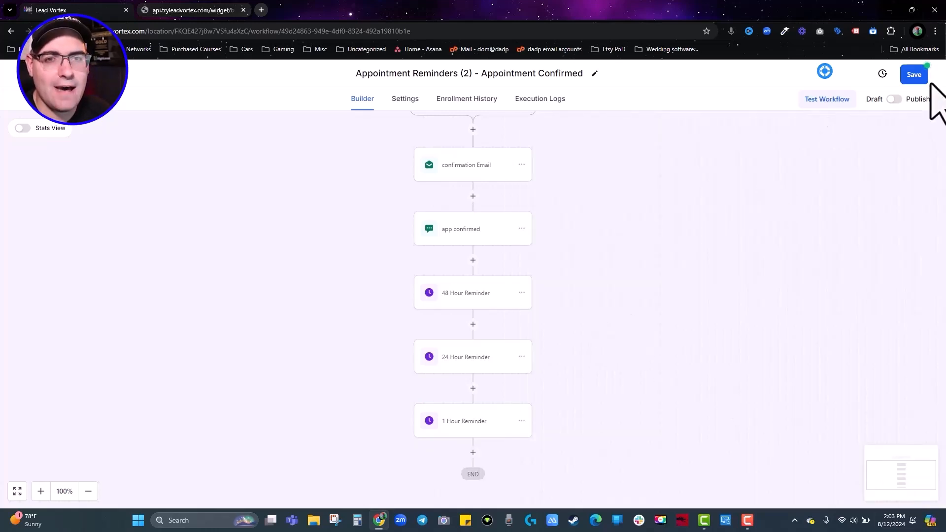
{"action": "left_click", "coordinate": [914, 74]}
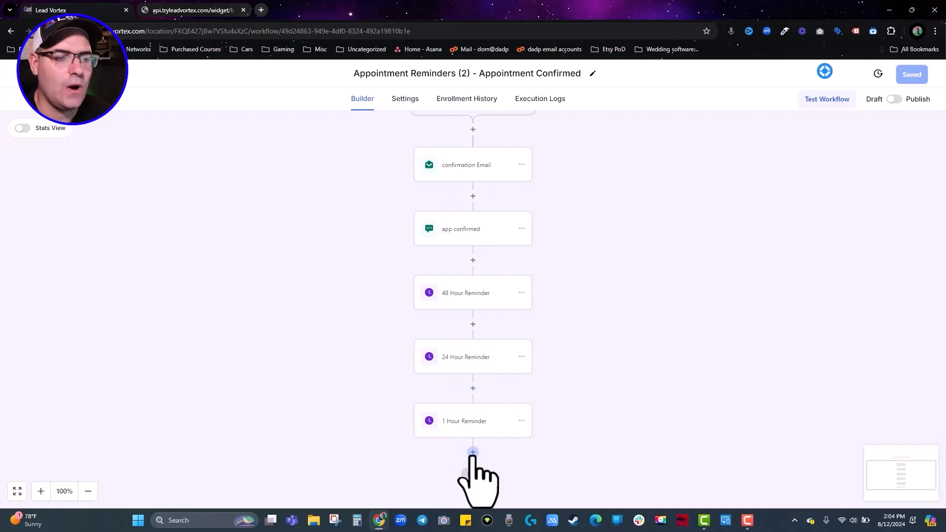
Add a Send Email step named '48 Hour Reminder' after the 48-hour wait.
{"action": "left_click", "coordinate": [473, 323]}
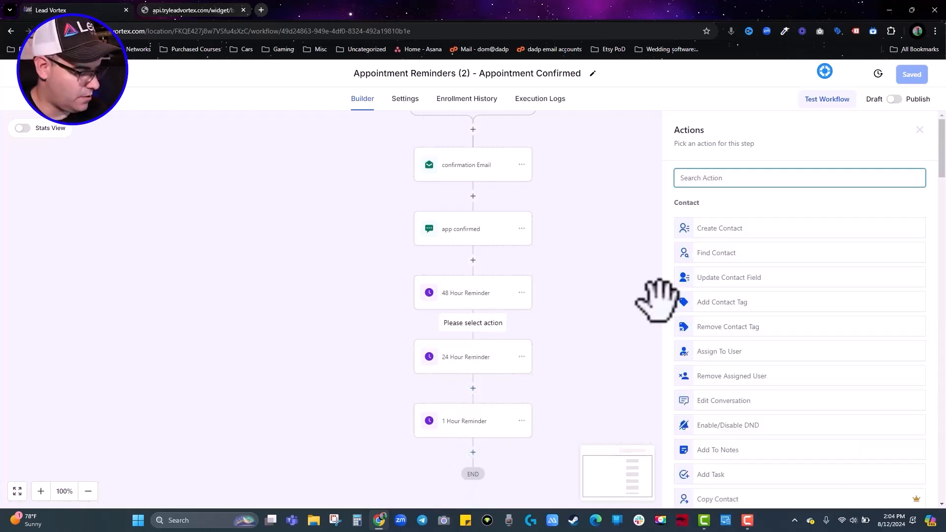
{"action": "type", "text": "email"}
{"action": "left_click", "coordinate": [776, 223]}
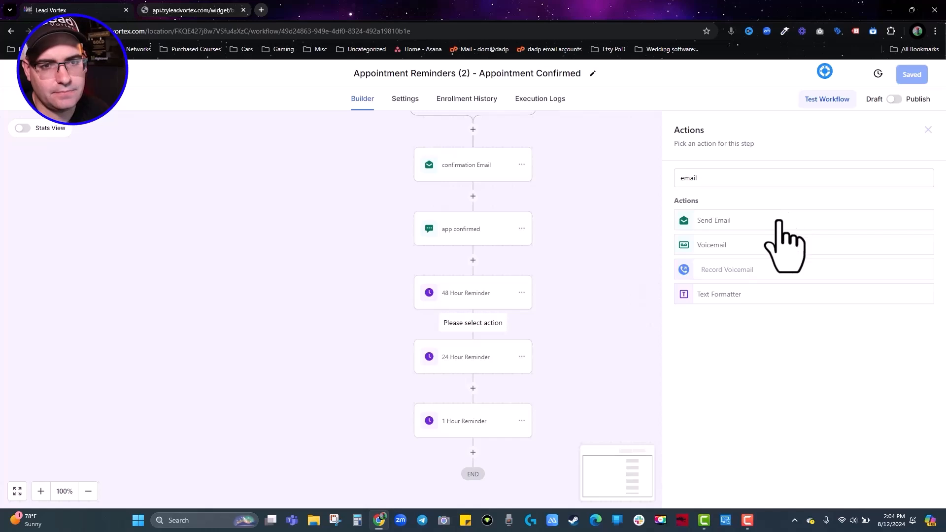
{"action": "left_click", "coordinate": [707, 215]}
{"action": "double_click", "coordinate": [707, 215]}
{"action": "type", "text": "48 Hour Reminder"}
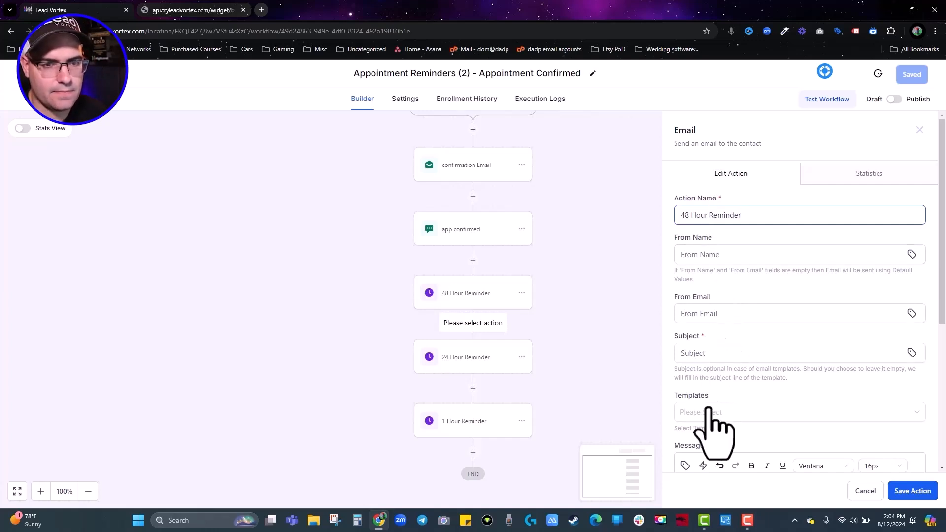
Fill in a placeholder subject and pasted placeholder body, then add a 'Link -' line.
{"action": "left_click", "coordinate": [713, 363]}
{"action": "type", "text": "placeholder"}
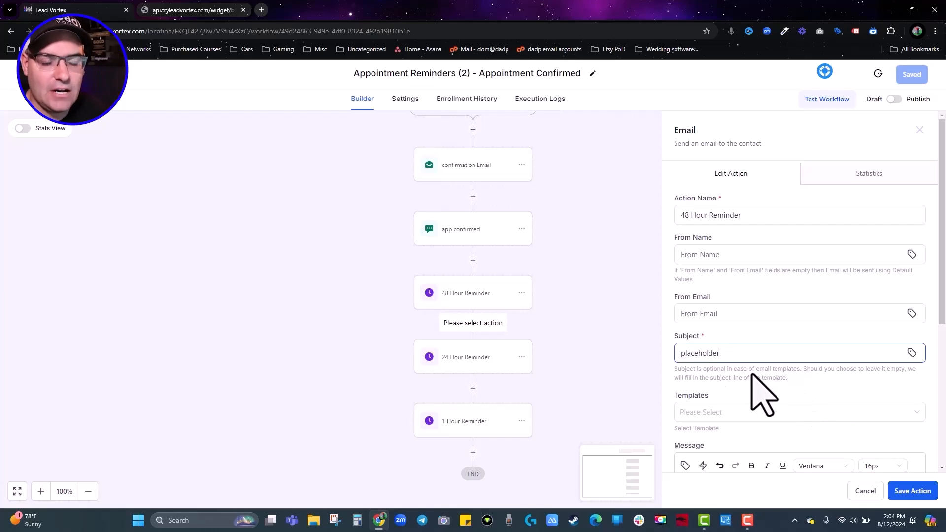
{"action": "scroll", "coordinate": [732, 428], "scroll_direction": "down", "scroll_amount": 3}
{"action": "left_click", "coordinate": [732, 429]}
{"action": "key", "text": "ctrl+v"}
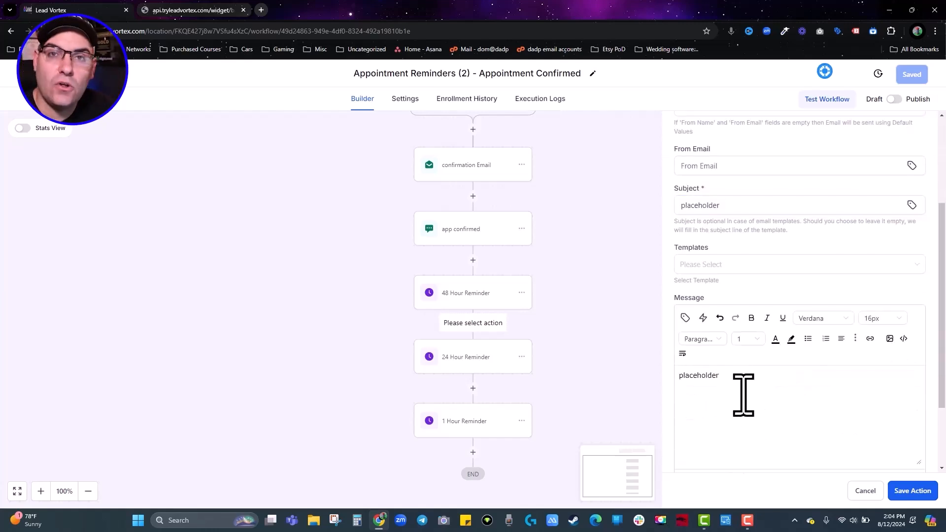
{"action": "type", "text": "Link"}
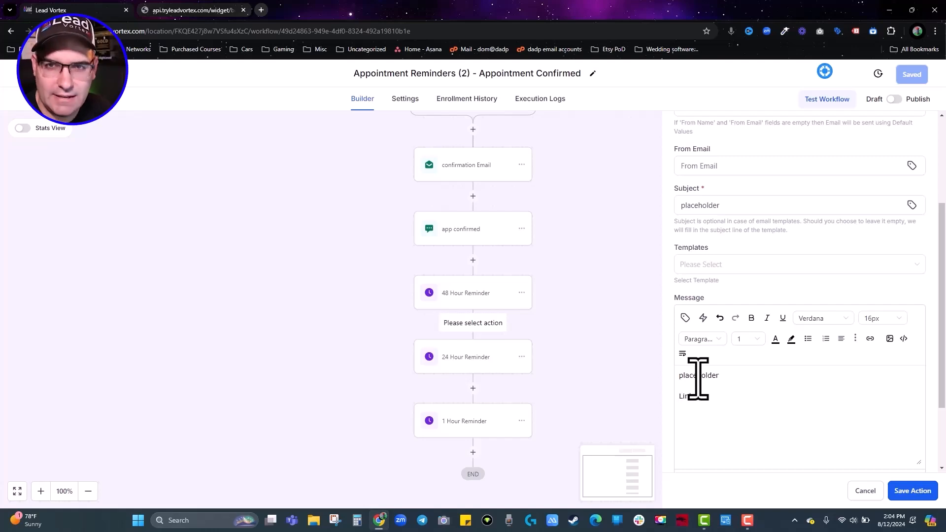
{"action": "type", "text": " -"}
Insert the appointment meeting location after 'Link -' and the start time after 'Time'.
{"action": "left_click", "coordinate": [684, 318]}
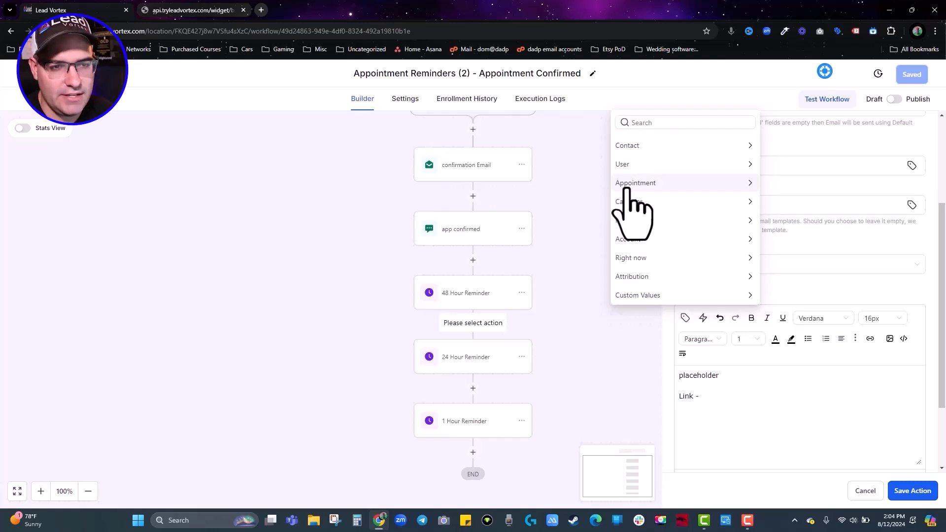
{"action": "left_click", "coordinate": [628, 186]}
{"action": "scroll", "coordinate": [661, 274], "scroll_direction": "down", "scroll_amount": 3}
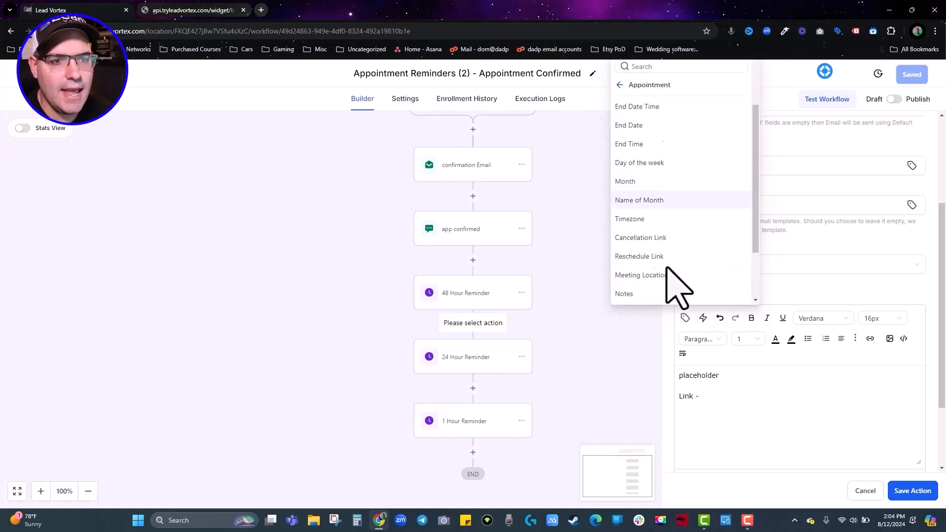
{"action": "scroll", "coordinate": [667, 270], "scroll_direction": "down", "scroll_amount": 1}
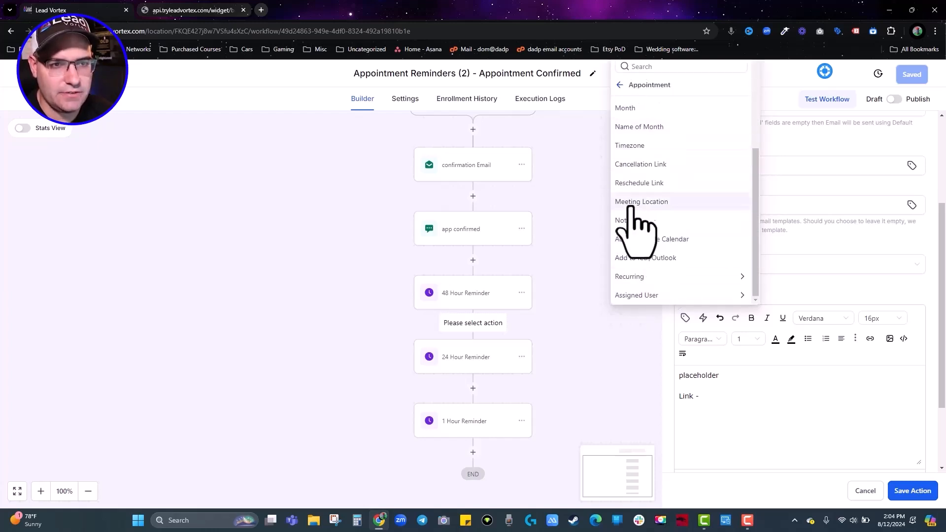
{"action": "left_click", "coordinate": [635, 202]}
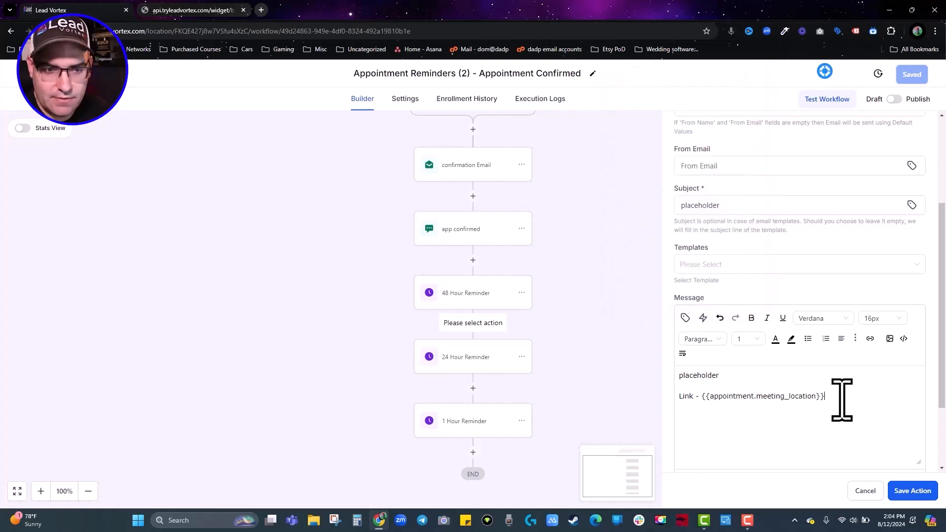
{"action": "type", "text": "Time -"}
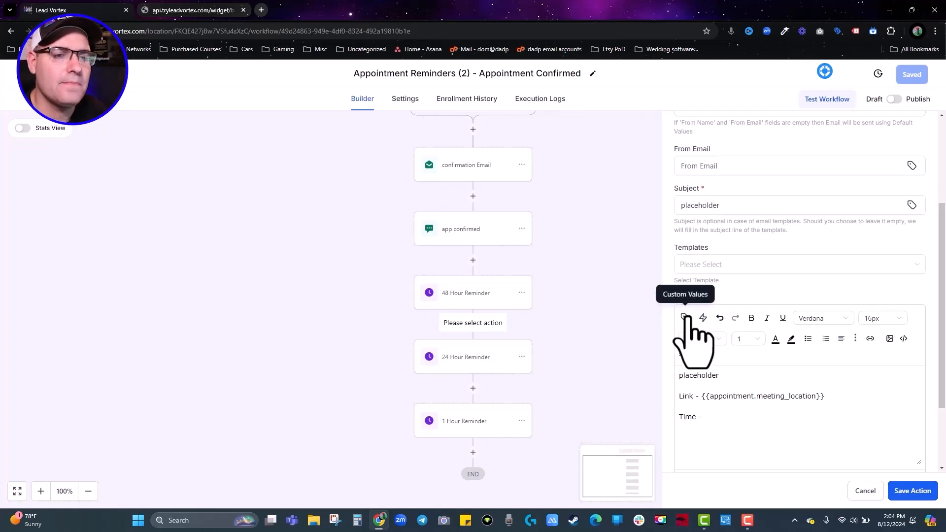
{"action": "left_click", "coordinate": [684, 318]}
{"action": "left_click", "coordinate": [640, 161]}
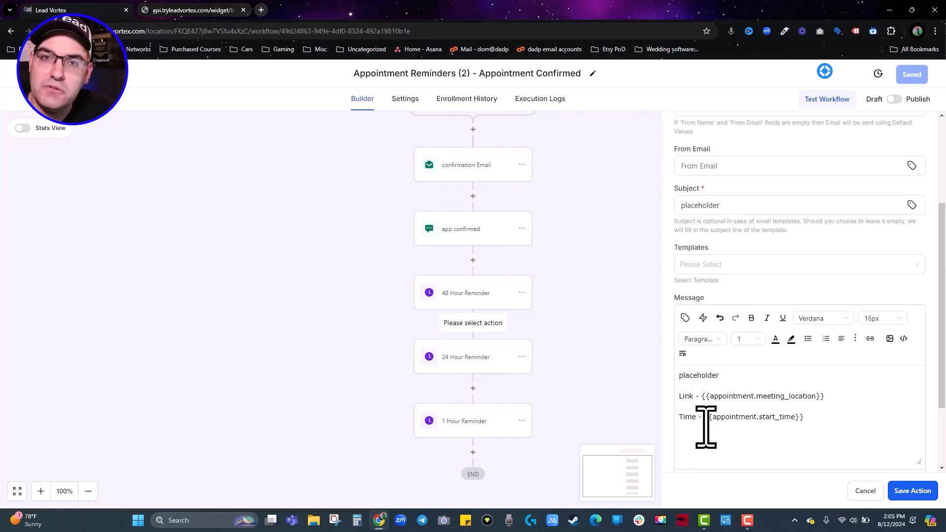
Save the 48 Hour Reminder email and place a copy after the 24 Hour Reminder wait.
{"action": "left_click", "coordinate": [912, 492]}
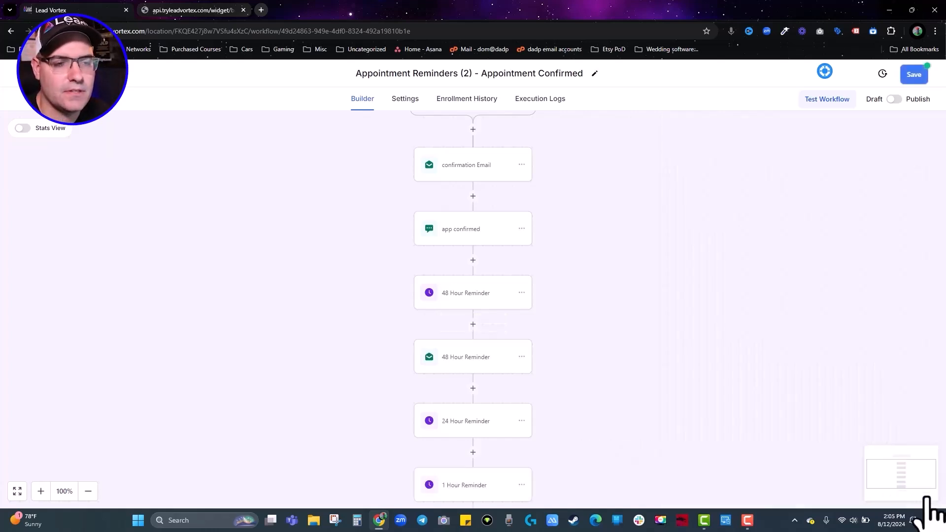
{"action": "scroll", "coordinate": [359, 330], "scroll_direction": "down", "scroll_amount": 2}
{"action": "left_click", "coordinate": [521, 258]}
{"action": "mouse_move", "coordinate": [562, 299]}
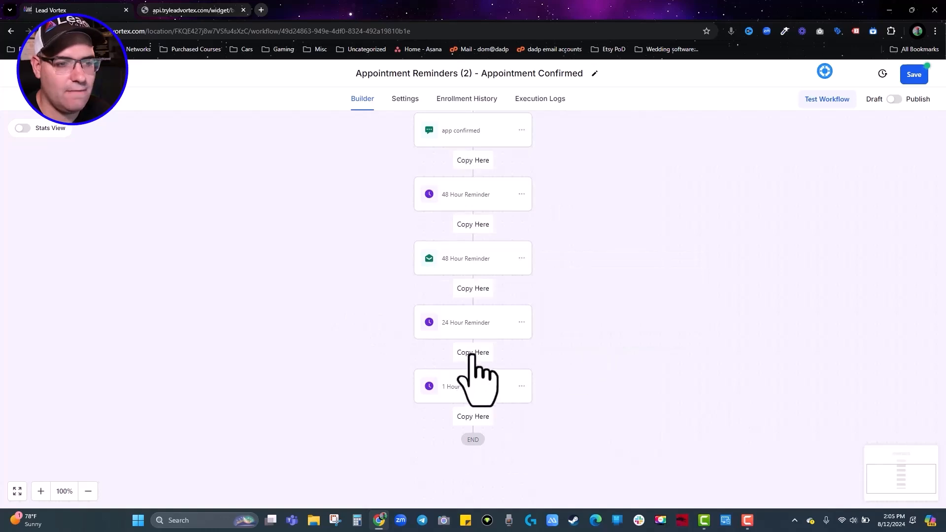
{"action": "left_click", "coordinate": [472, 354]}
Place another copy of the reminder email after the 1 Hour Reminder wait.
{"action": "scroll", "coordinate": [523, 377], "scroll_direction": "down", "scroll_amount": 1}
{"action": "left_click", "coordinate": [522, 313]}
{"action": "mouse_move", "coordinate": [559, 352]}
{"action": "left_click", "coordinate": [609, 339]}
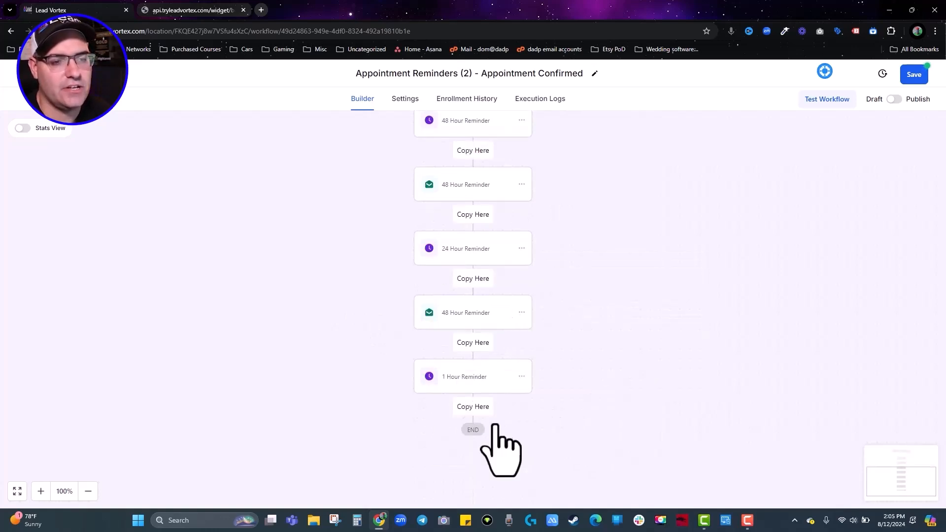
{"action": "left_click", "coordinate": [473, 406]}
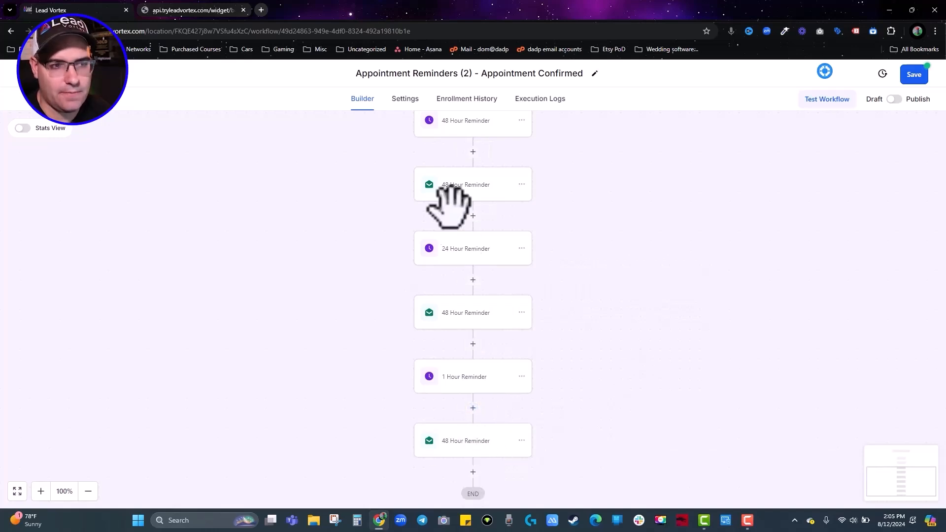
{"action": "scroll", "coordinate": [454, 228], "scroll_direction": "down", "scroll_amount": 1}
{"action": "scroll", "coordinate": [517, 338], "scroll_direction": "down", "scroll_amount": 2}
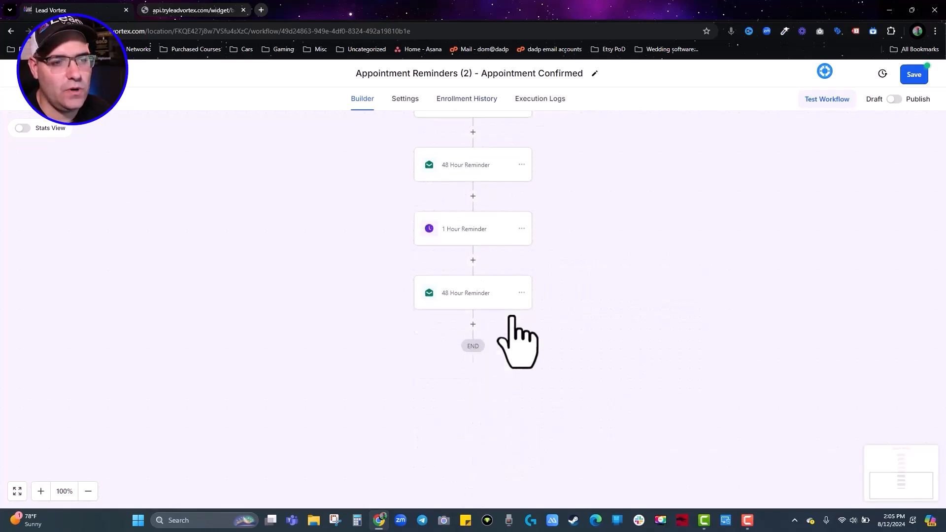
{"action": "left_click", "coordinate": [473, 260]}
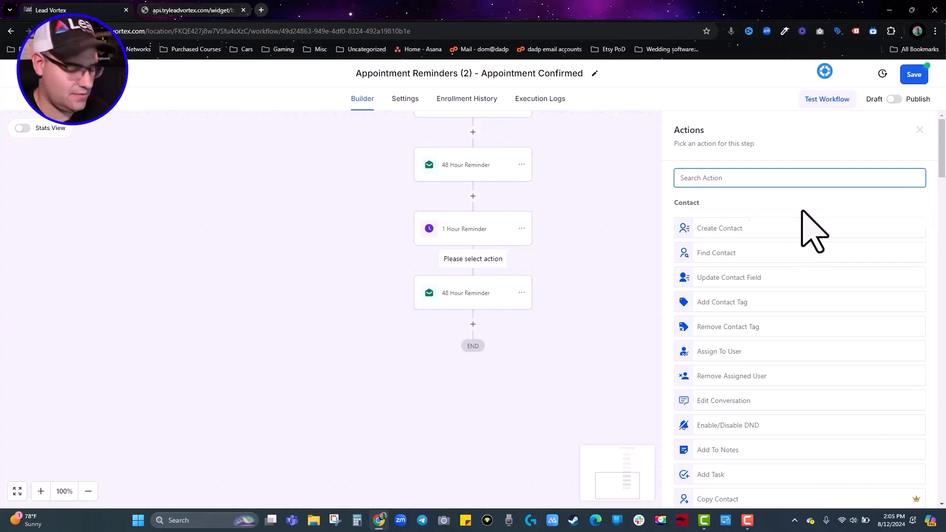
Add an SMS '1 hour reminder': 'Hey, we're meeting in 1 hour here -' plus the meeting location.
{"action": "type", "text": "sms"}
{"action": "left_click", "coordinate": [739, 225]}
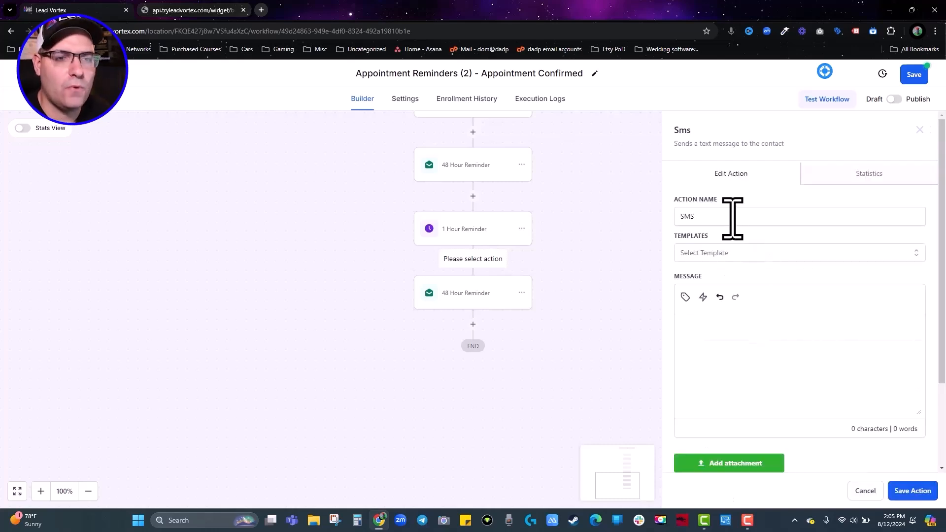
{"action": "left_click", "coordinate": [733, 218]}
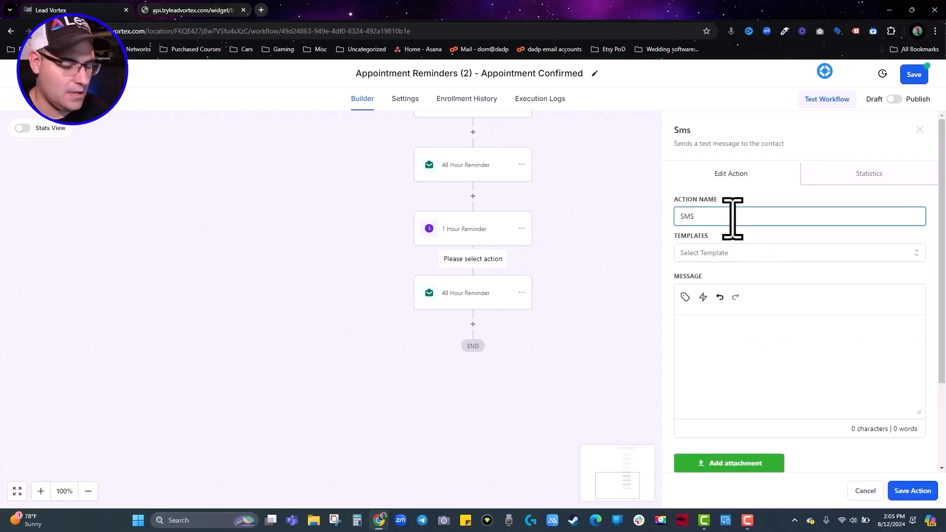
{"action": "type", "text": "1 hour reminder"}
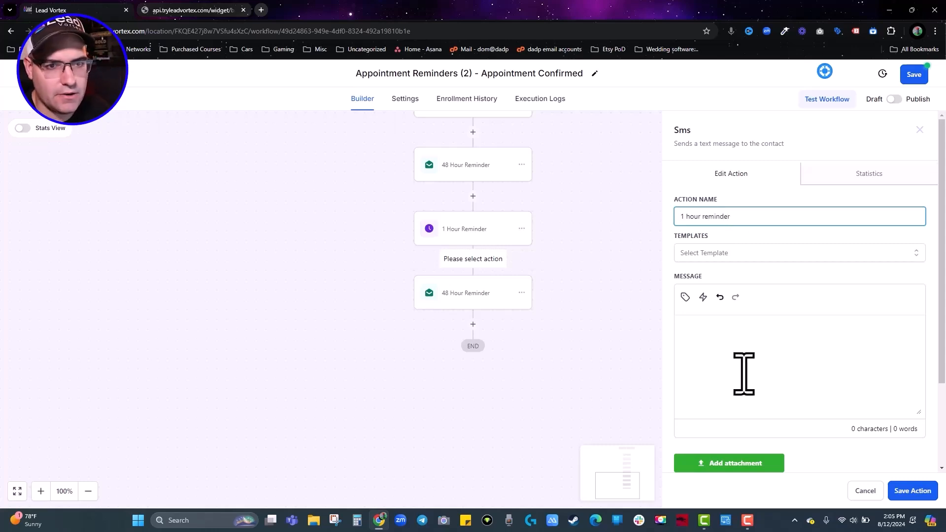
{"action": "left_click", "coordinate": [698, 335]}
{"action": "type", "text": "Hey, we're meeting in 1 hour here -"}
{"action": "left_click", "coordinate": [684, 297]}
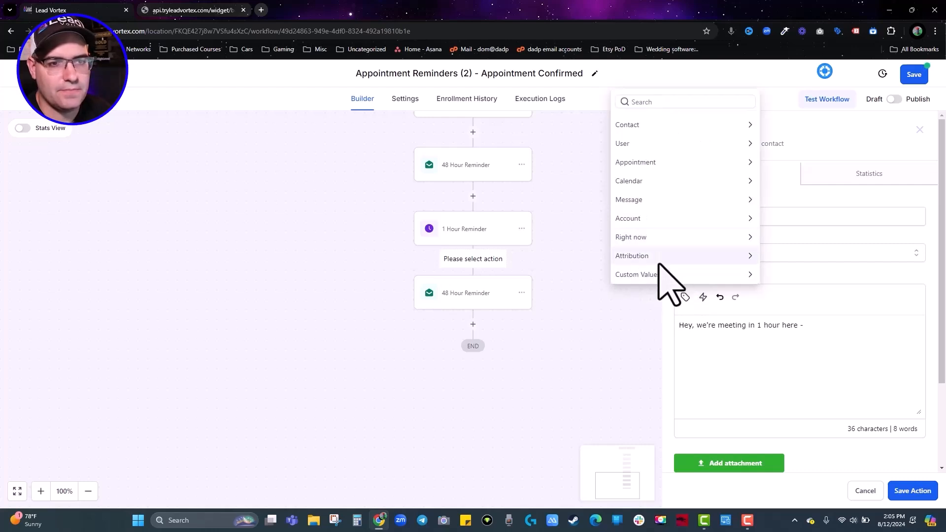
{"action": "left_click", "coordinate": [638, 164]}
{"action": "scroll", "coordinate": [640, 197], "scroll_direction": "down", "scroll_amount": 3}
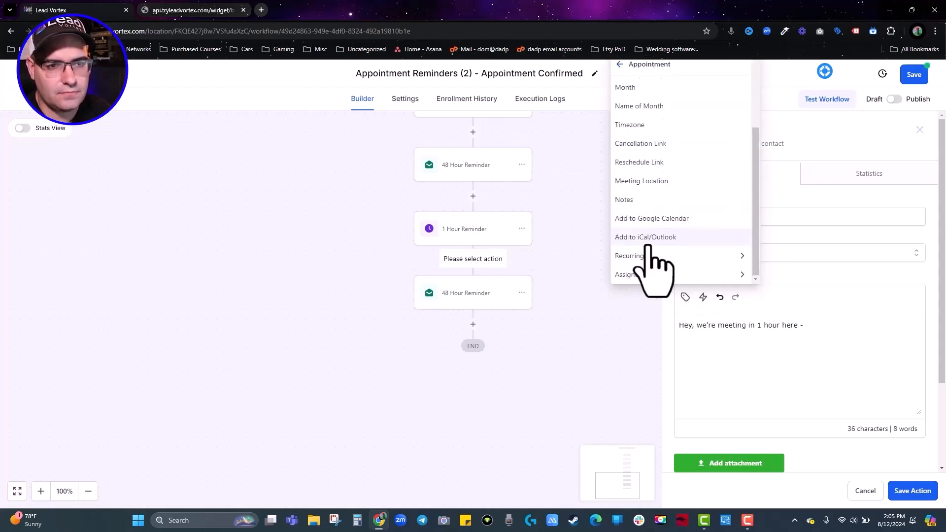
{"action": "left_click", "coordinate": [645, 183]}
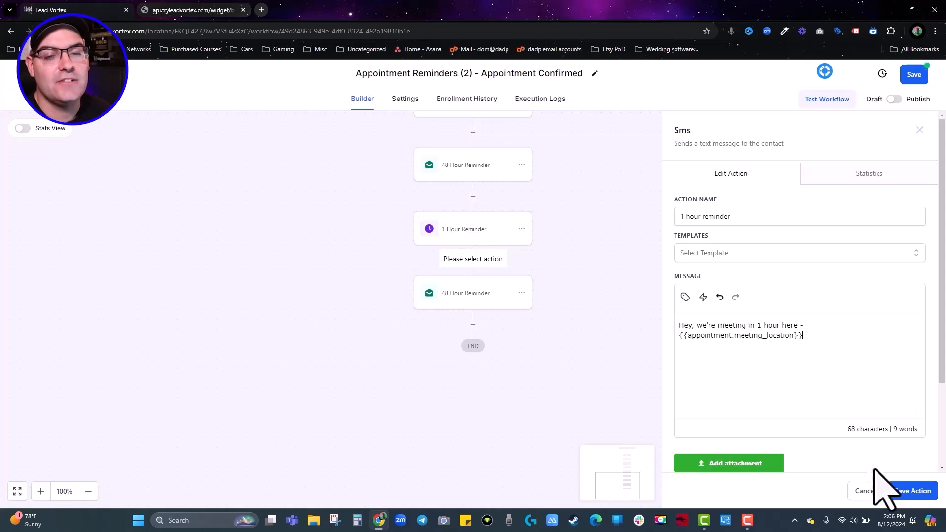
{"action": "left_click", "coordinate": [912, 491]}
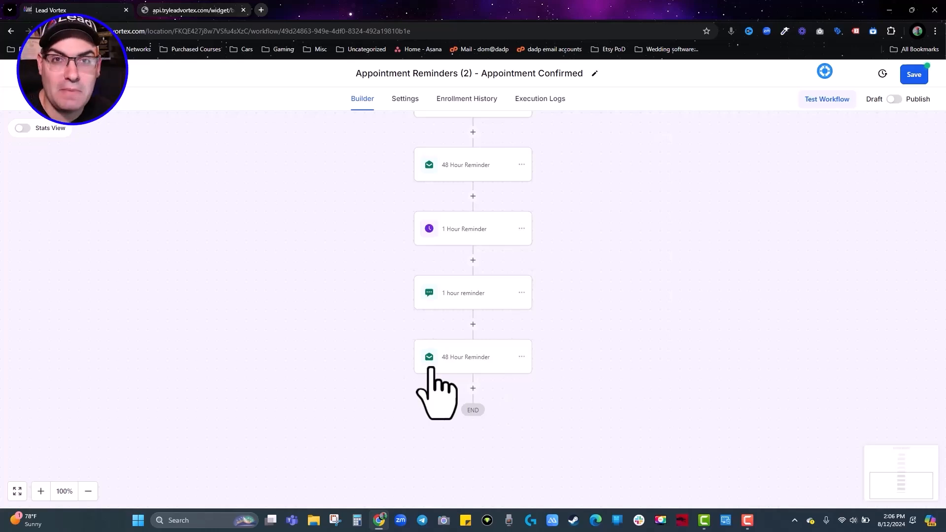
Switch the Appointment Confirmed workflow from draft to published and save it.
{"action": "scroll", "coordinate": [575, 186], "scroll_direction": "up", "scroll_amount": 7}
{"action": "scroll", "coordinate": [581, 228], "scroll_direction": "down", "scroll_amount": 5}
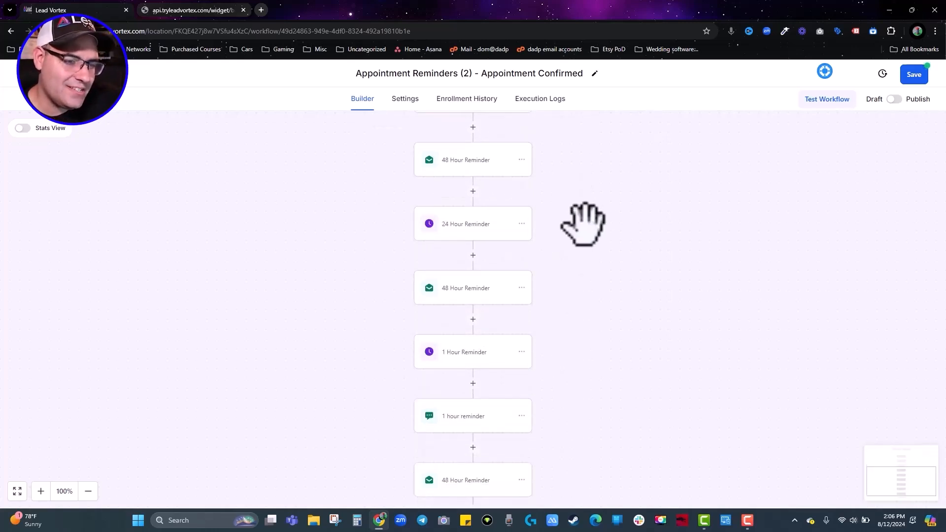
{"action": "left_click", "coordinate": [902, 99]}
{"action": "left_click", "coordinate": [912, 75]}
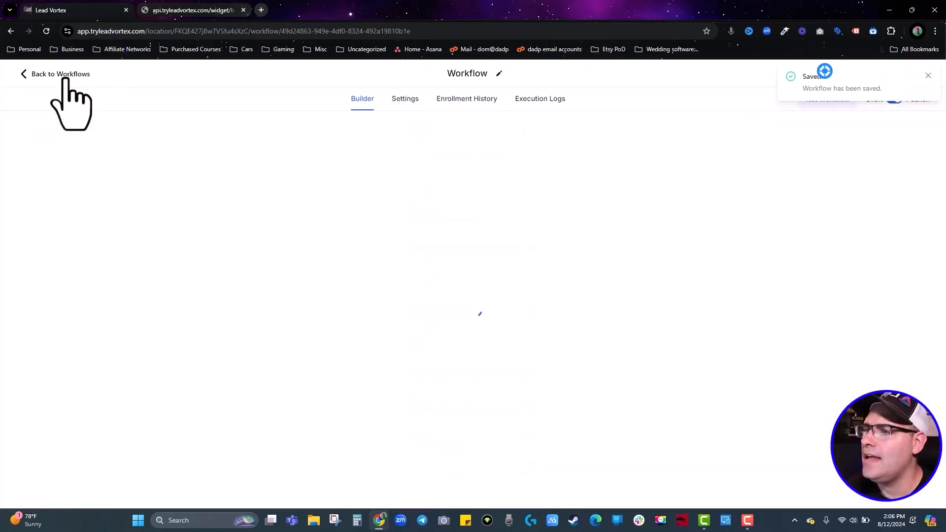
Under Calendars > Appointments, change the test booking's status to Confirmed.
{"action": "left_click", "coordinate": [64, 75]}
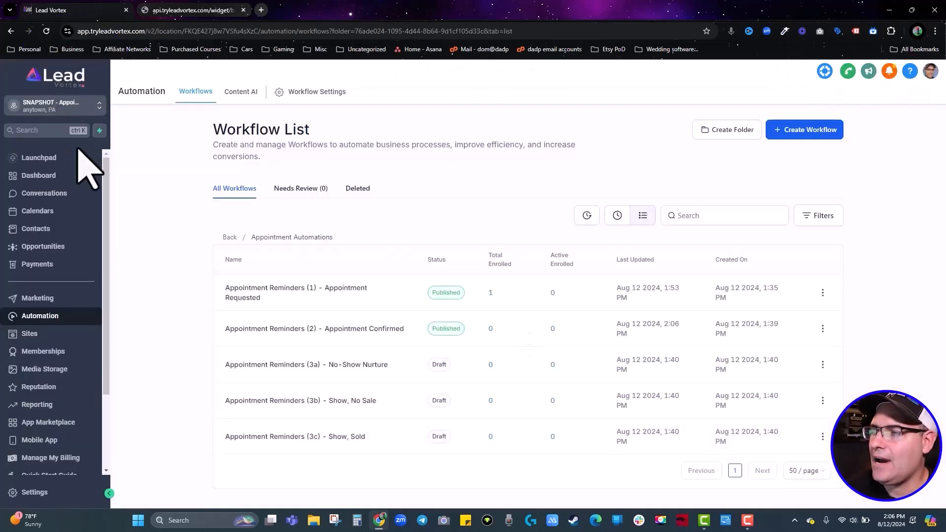
{"action": "left_click", "coordinate": [44, 210]}
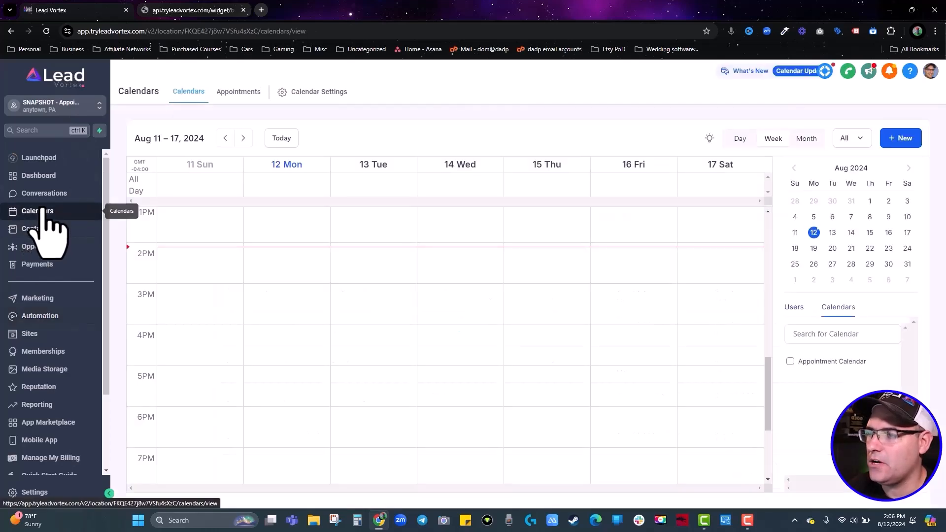
{"action": "left_click", "coordinate": [249, 92]}
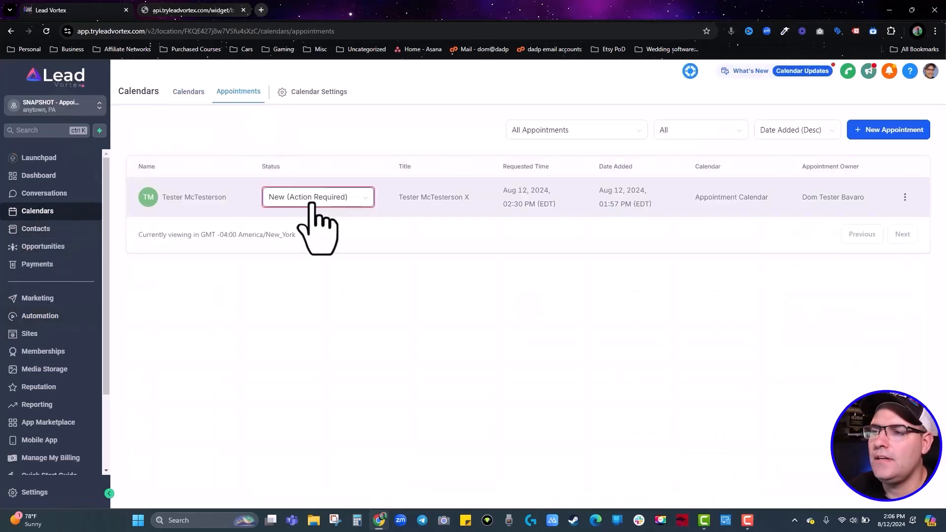
{"action": "left_click", "coordinate": [308, 199]}
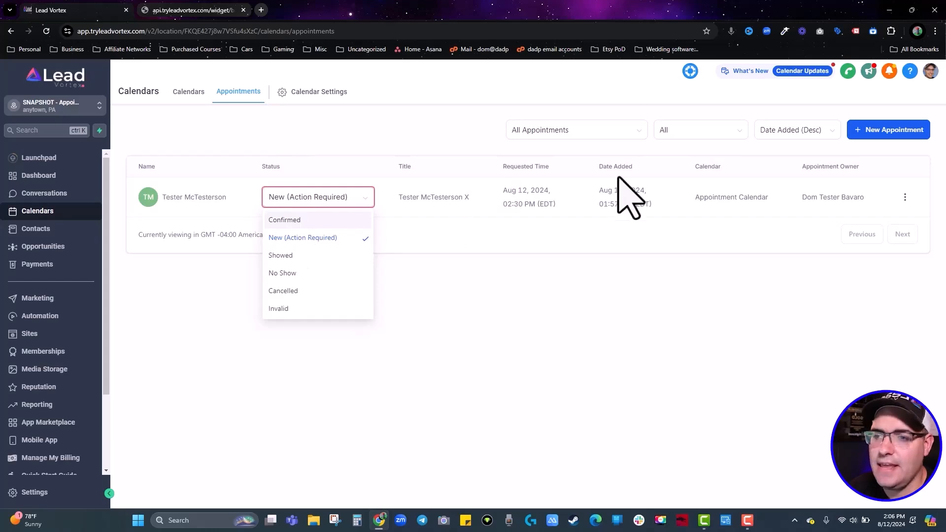
{"action": "left_click", "coordinate": [300, 220]}
{"action": "left_click", "coordinate": [632, 336]}
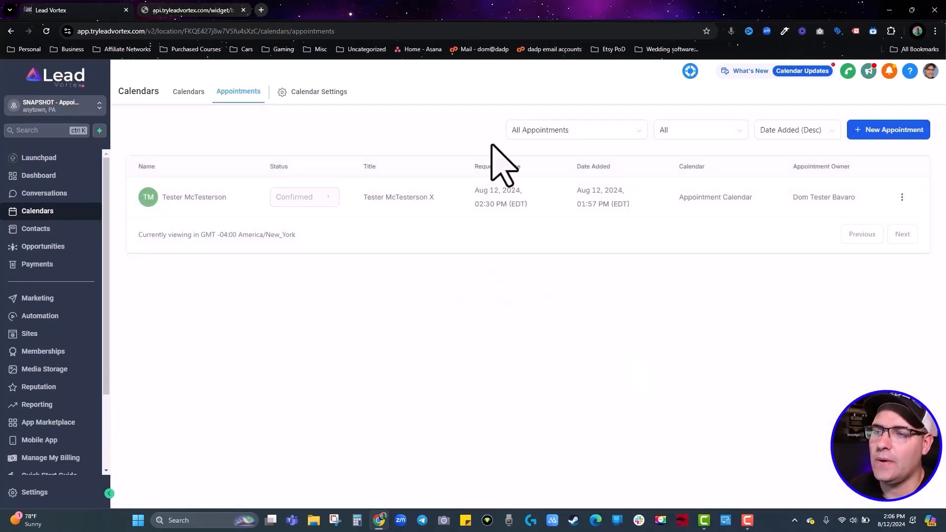
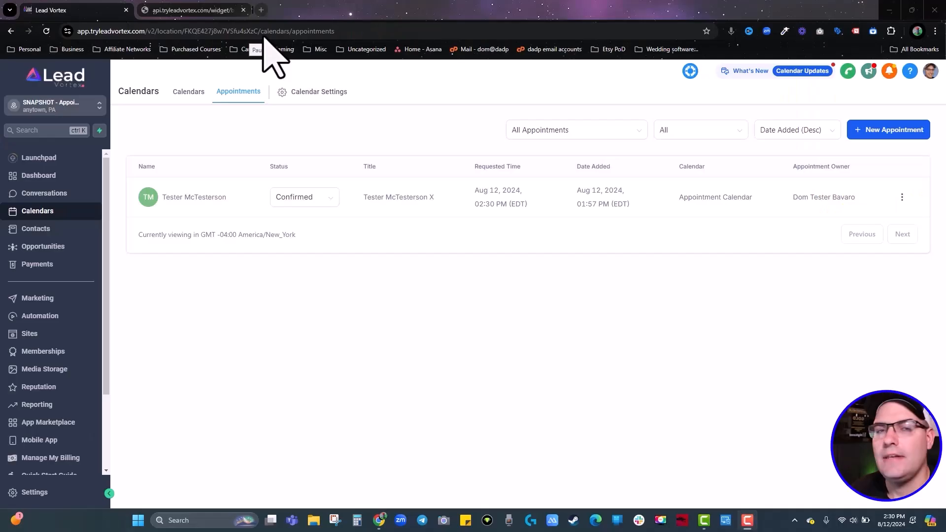
Open the No-Show Nurture workflow and add an Appointment Status trigger named 'No Show Appt'.
{"action": "left_click", "coordinate": [42, 316]}
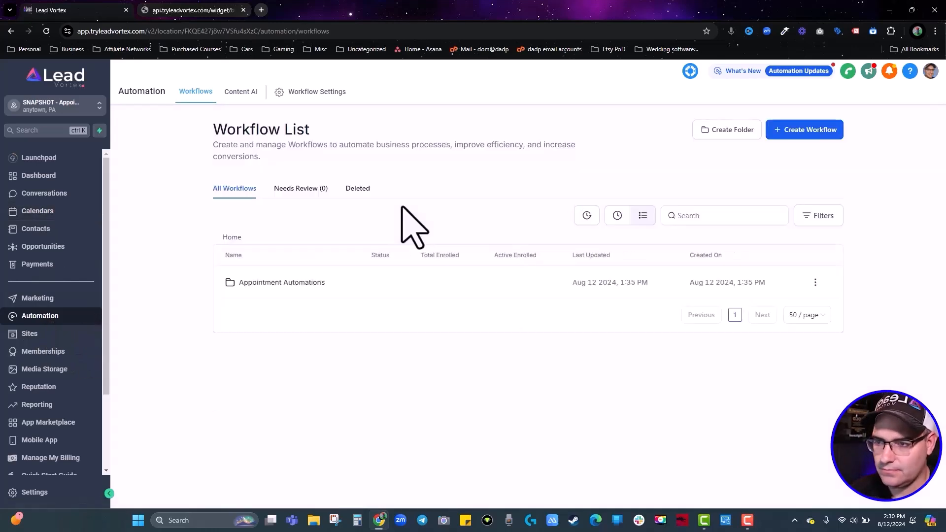
{"action": "left_click", "coordinate": [266, 285]}
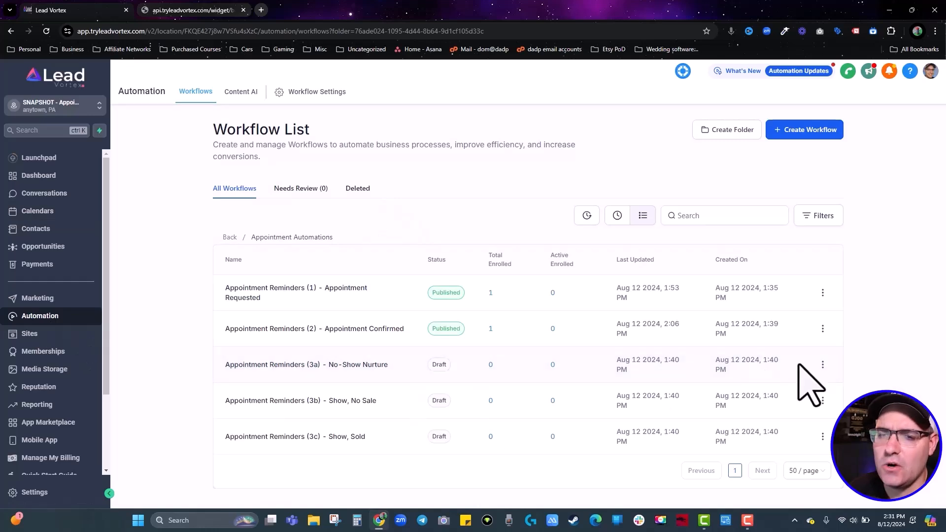
{"action": "left_click", "coordinate": [318, 364]}
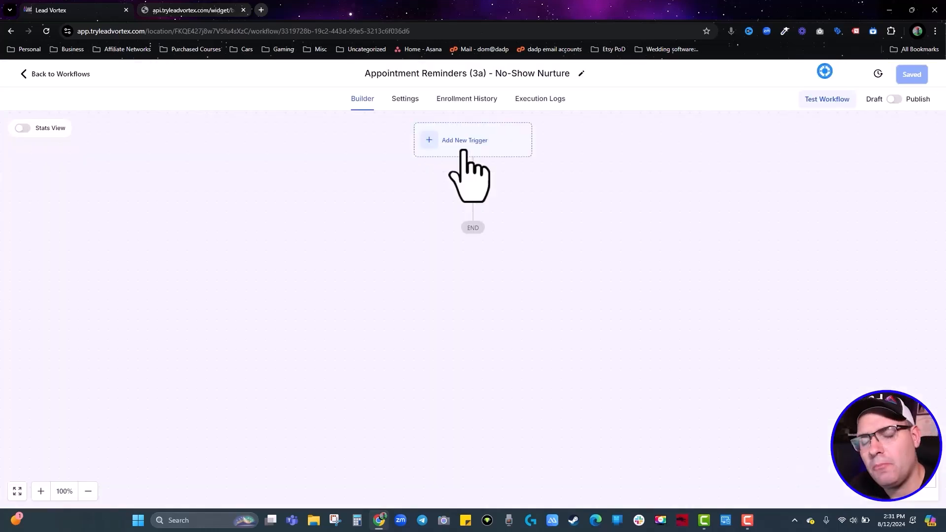
{"action": "left_click", "coordinate": [464, 148]}
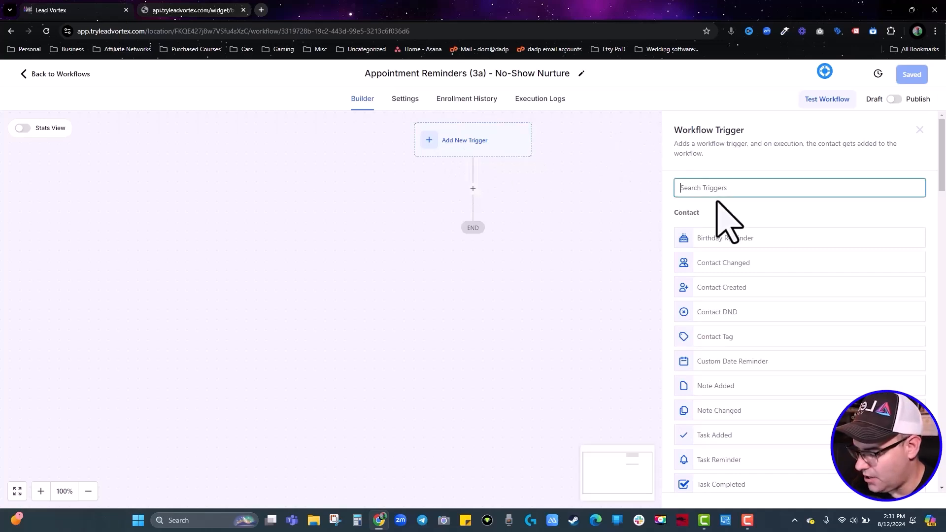
{"action": "type", "text": "app"}
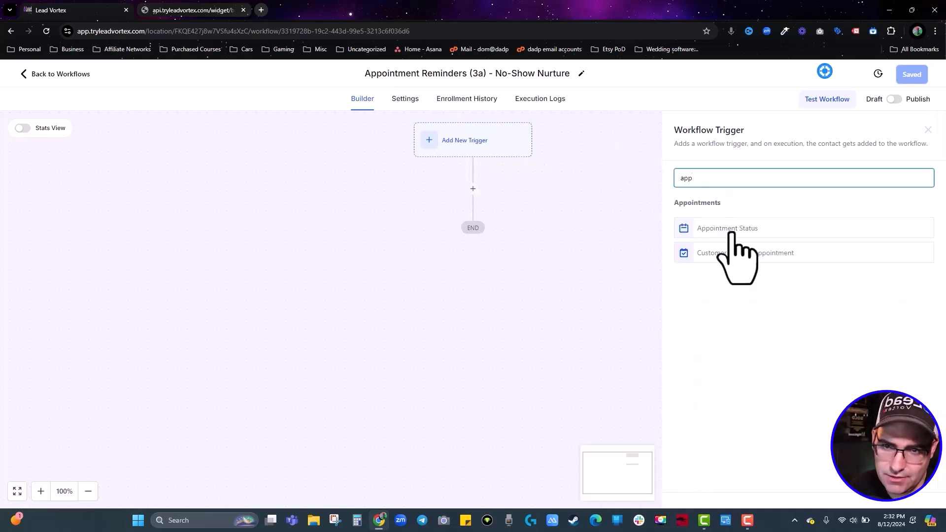
{"action": "left_click", "coordinate": [731, 229]}
{"action": "triple_click", "coordinate": [581, 253]}
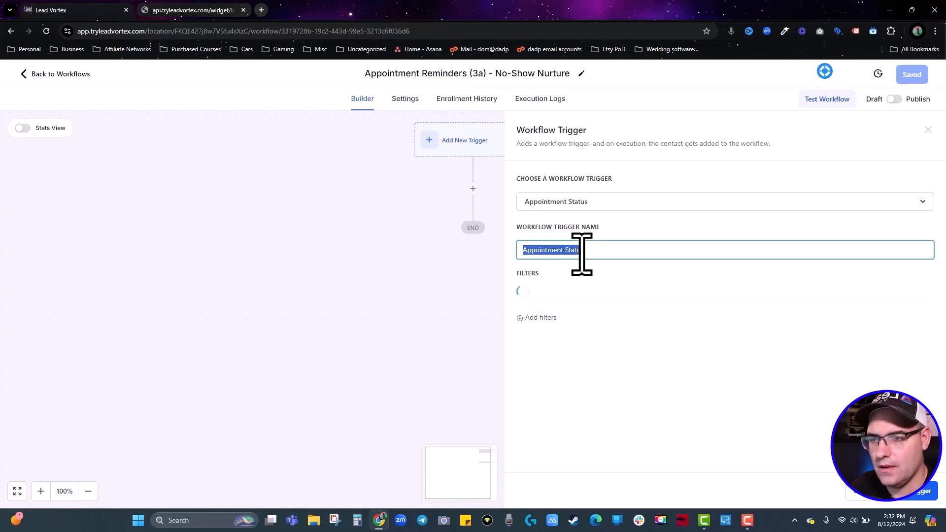
{"action": "type", "text": "No Show Appt"}
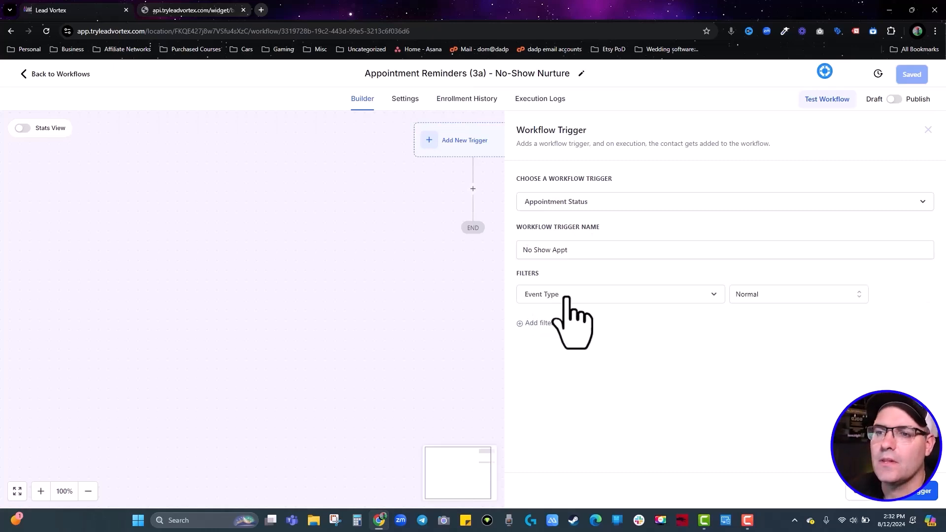
Filter the trigger to Appointment Calendar and the No-show status, then save it.
{"action": "left_click", "coordinate": [541, 324]}
{"action": "left_click", "coordinate": [542, 325]}
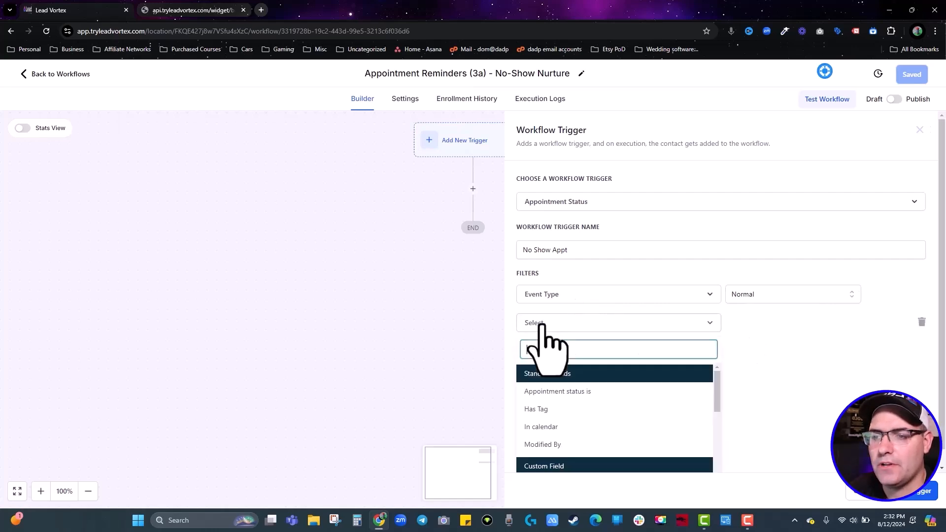
{"action": "left_click", "coordinate": [544, 426]}
{"action": "left_click", "coordinate": [763, 325]}
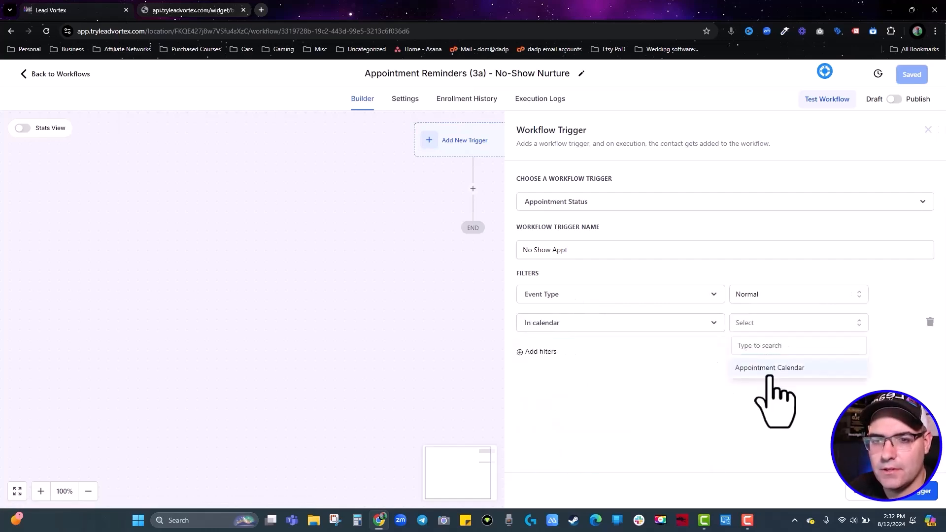
{"action": "left_click", "coordinate": [768, 369]}
{"action": "left_click", "coordinate": [540, 352]}
{"action": "left_click", "coordinate": [552, 351]}
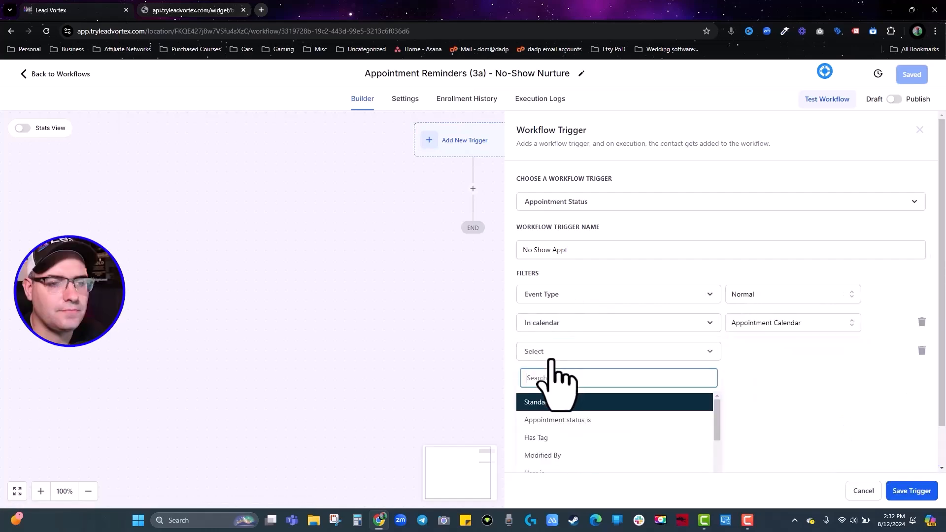
{"action": "left_click", "coordinate": [562, 420]}
{"action": "left_click", "coordinate": [753, 356]}
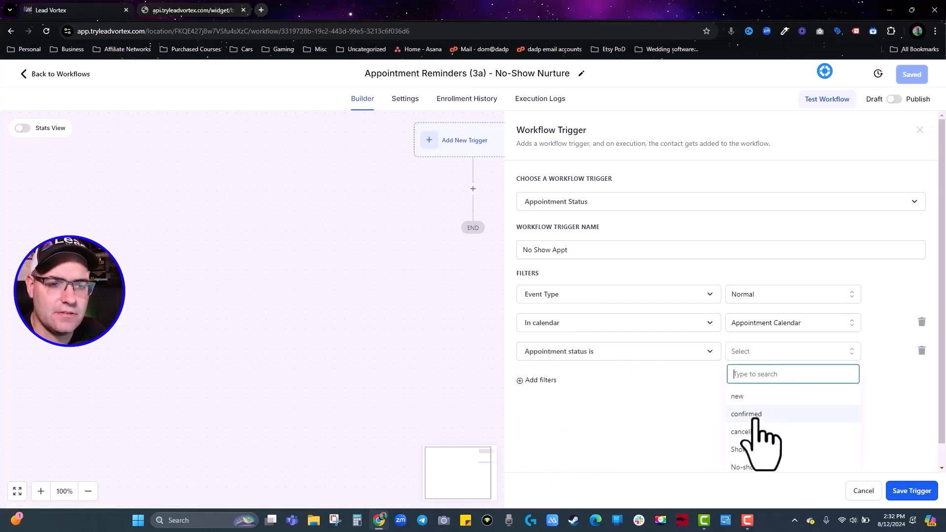
{"action": "left_click", "coordinate": [749, 466]}
{"action": "left_click", "coordinate": [907, 493]}
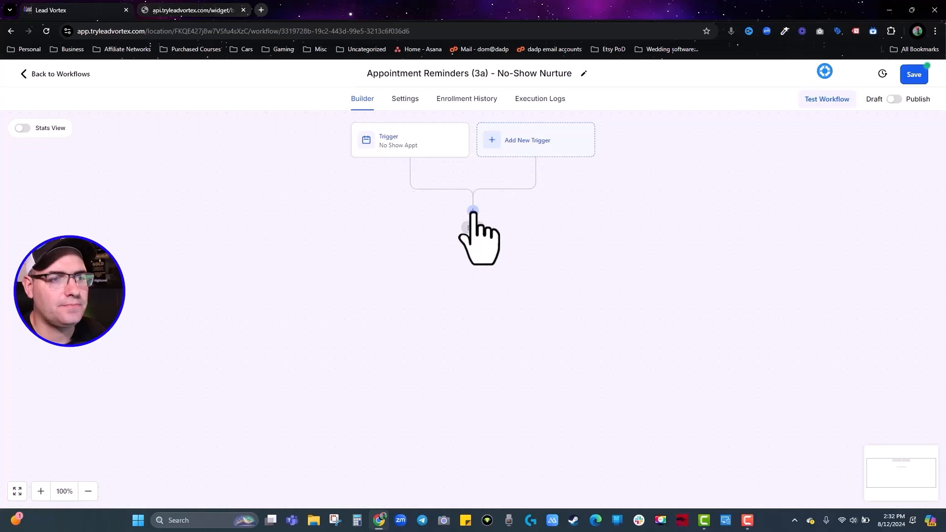
Add an Email action named 'Missed You' with the subject 'We Missed You!'.
{"action": "left_click", "coordinate": [472, 212]}
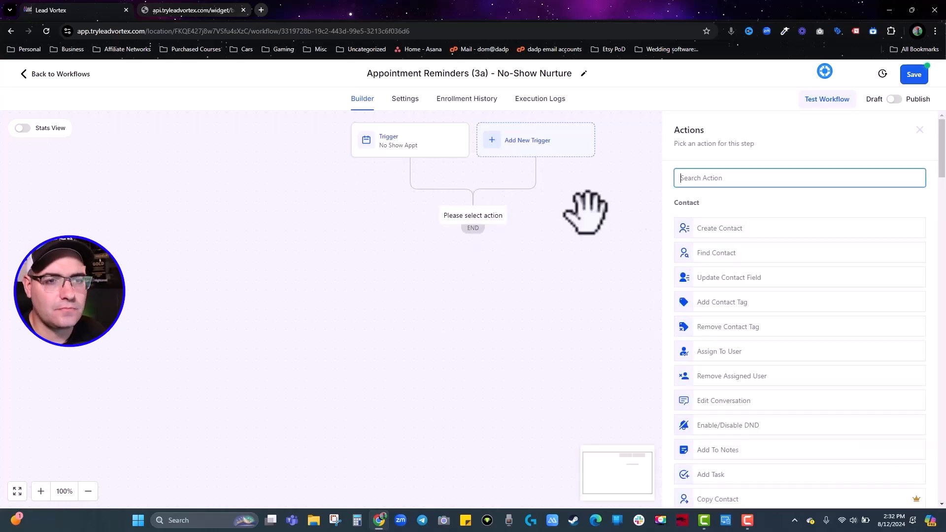
{"action": "type", "text": "email"}
{"action": "left_click", "coordinate": [705, 219]}
{"action": "double_click", "coordinate": [727, 211]}
{"action": "key", "text": "BackSpace"}
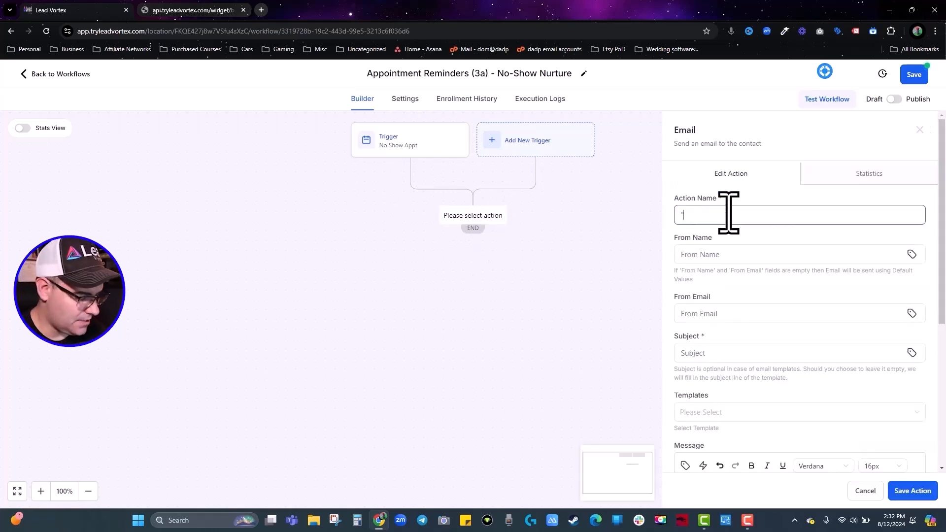
{"action": "type", "text": "\"Missed You"}
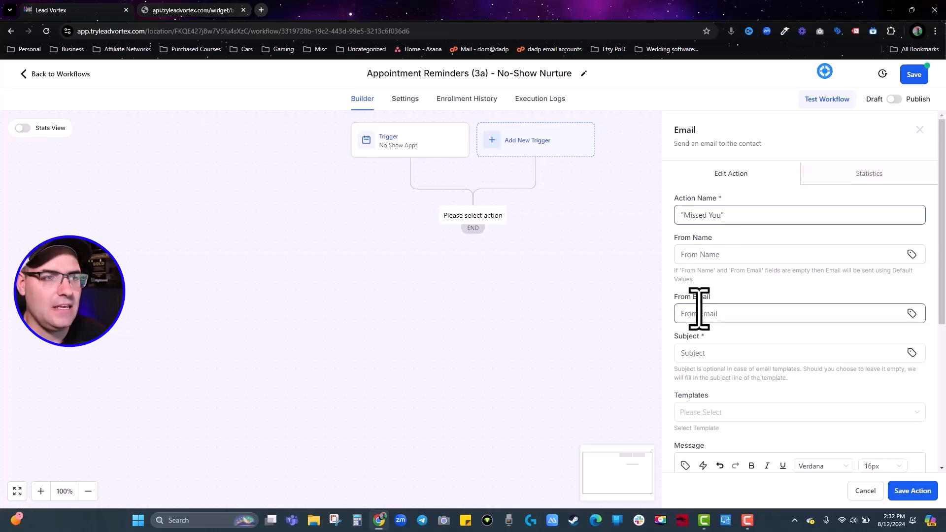
{"action": "left_click", "coordinate": [717, 354]}
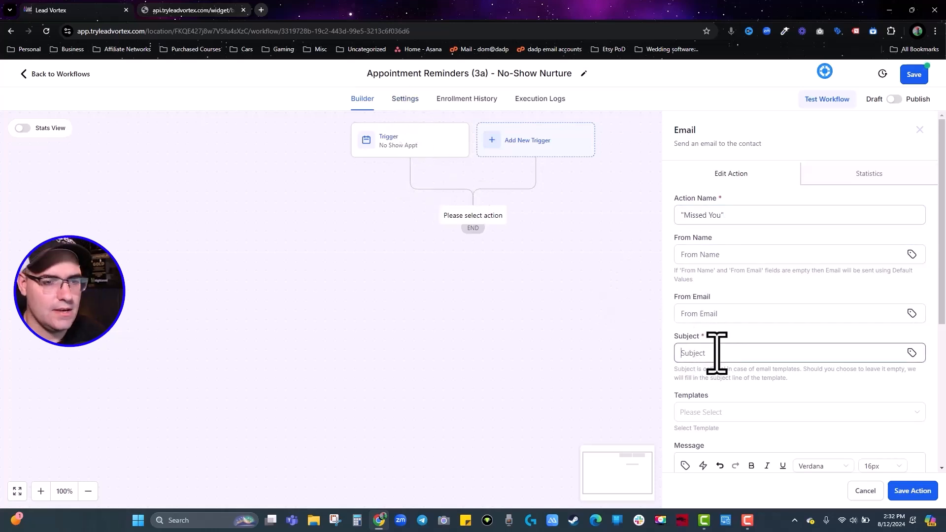
{"action": "type", "text": "We Missed You!"}
Insert the Appointment Reschedule Link into the email body after the booking line.
{"action": "scroll", "coordinate": [739, 350], "scroll_direction": "down", "scroll_amount": 4}
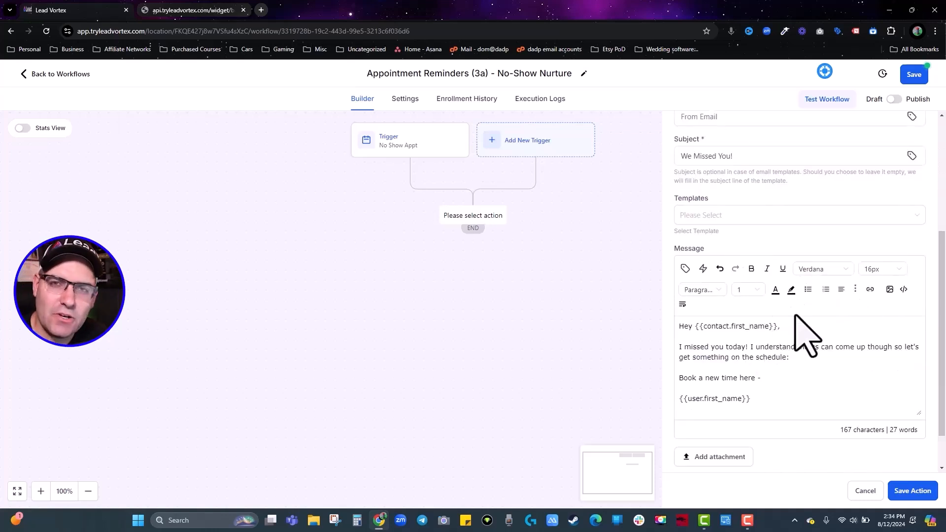
{"action": "scroll", "coordinate": [805, 334], "scroll_direction": "up", "scroll_amount": 2}
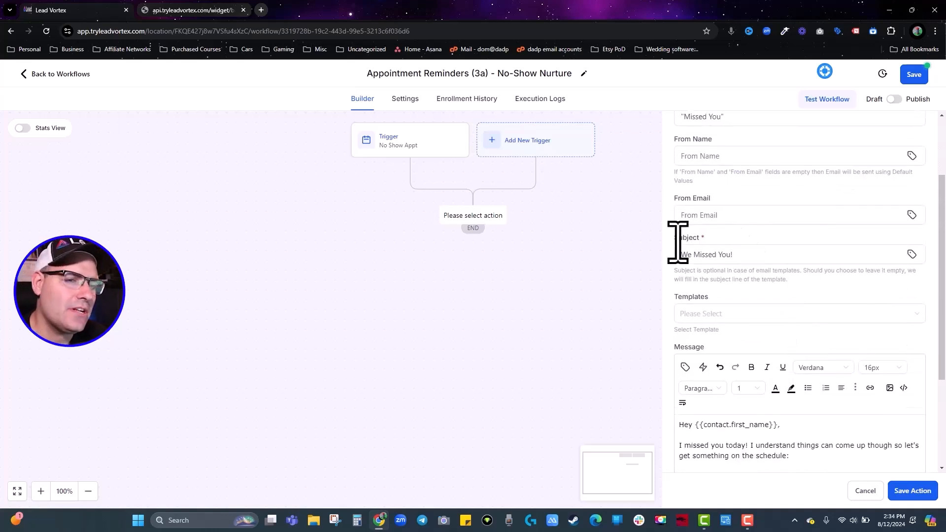
{"action": "scroll", "coordinate": [782, 275], "scroll_direction": "down", "scroll_amount": 3}
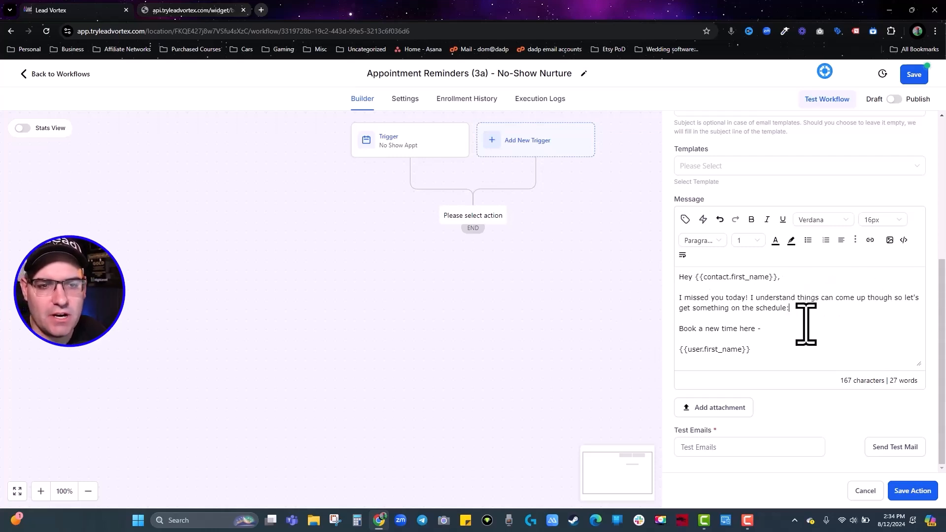
{"action": "left_click", "coordinate": [768, 330]}
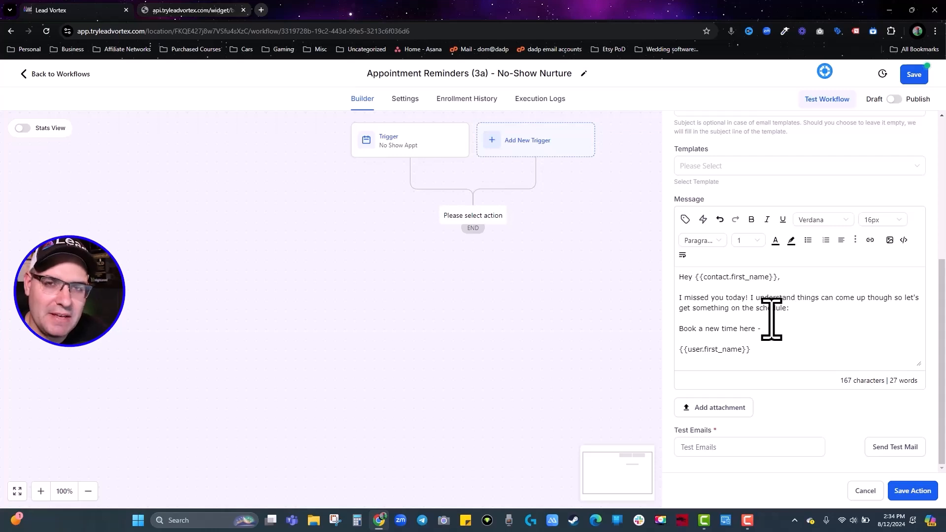
{"action": "left_click", "coordinate": [685, 219]}
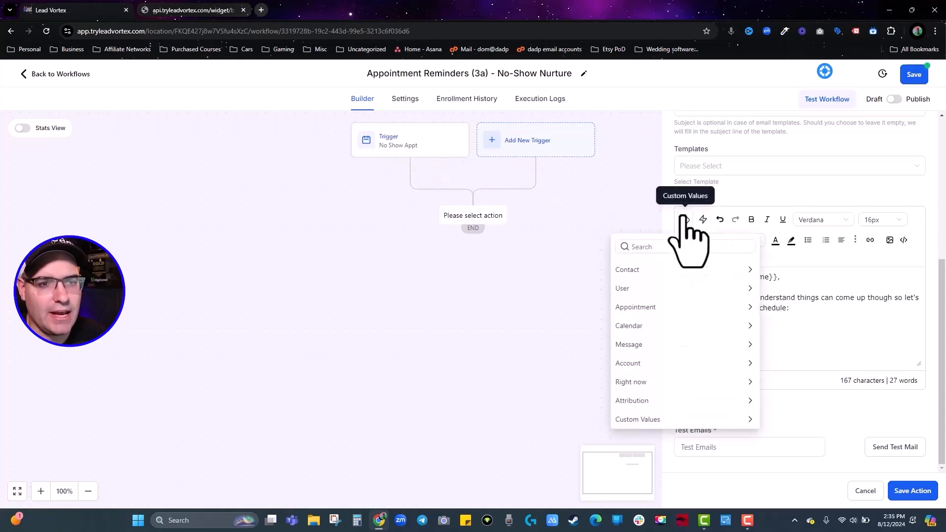
{"action": "left_click", "coordinate": [650, 310]}
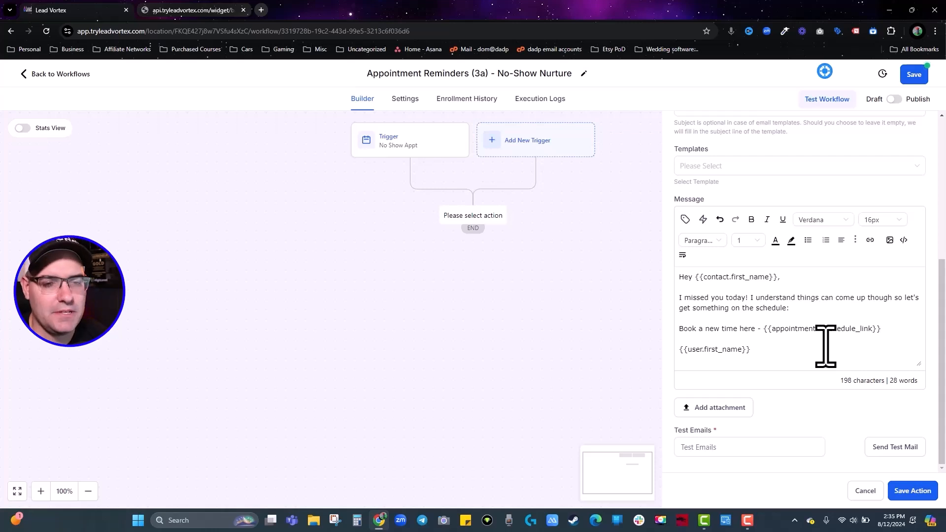
Save the email, then add a 'We Missed You' SMS containing the appointment reschedule link.
{"action": "left_click", "coordinate": [912, 491]}
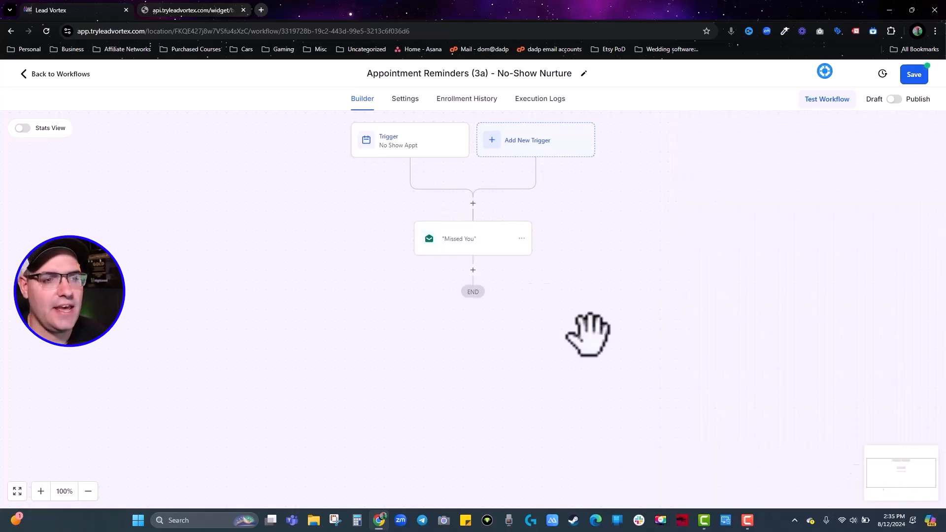
{"action": "left_click", "coordinate": [473, 270]}
{"action": "type", "text": "sms"}
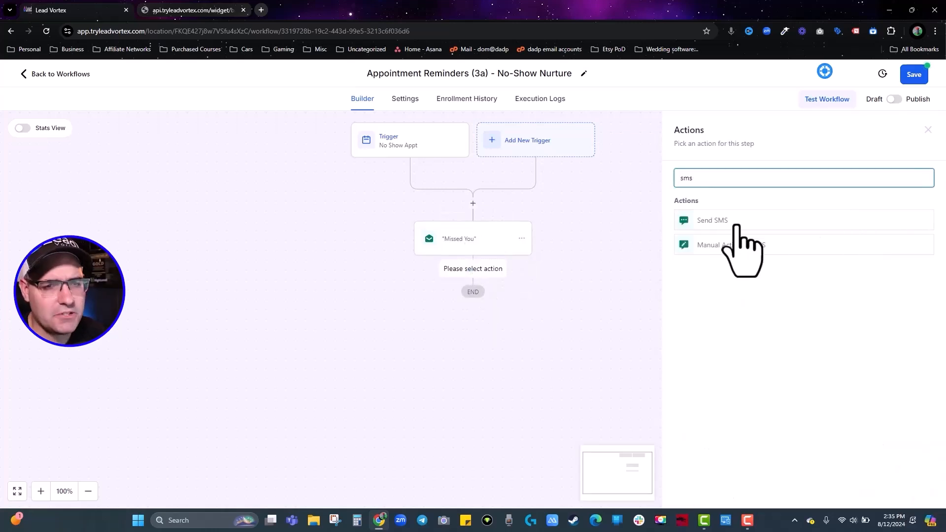
{"action": "left_click", "coordinate": [756, 221]}
{"action": "type", "text": "We Missed y"}
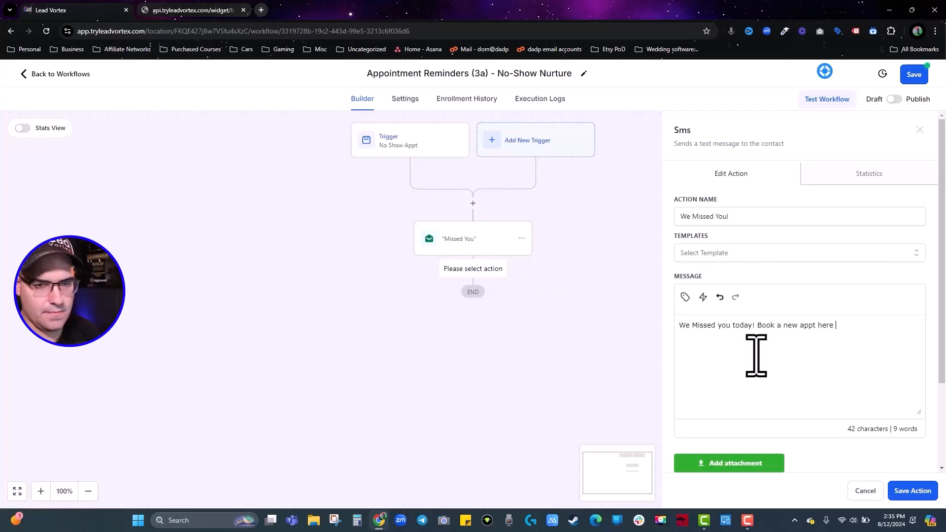
{"action": "type", "text": "-"}
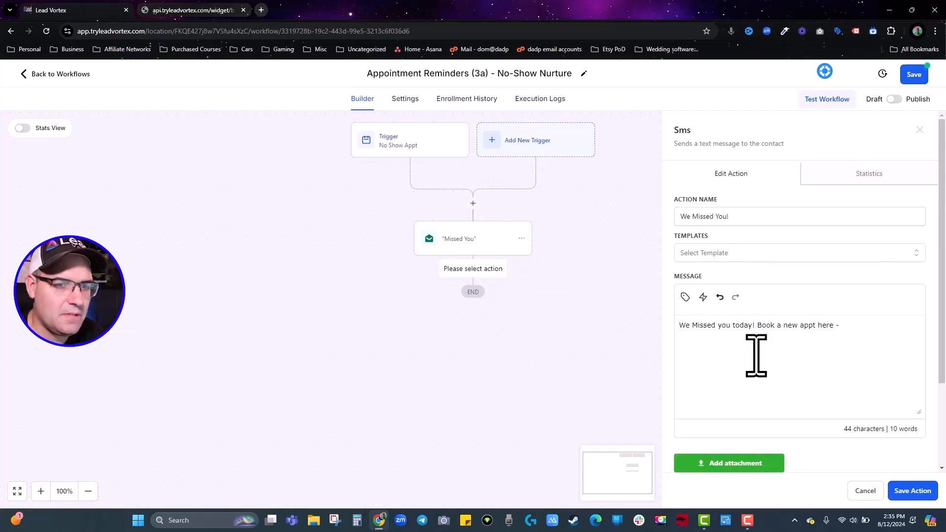
{"action": "left_click", "coordinate": [685, 297]}
{"action": "left_click", "coordinate": [667, 162]}
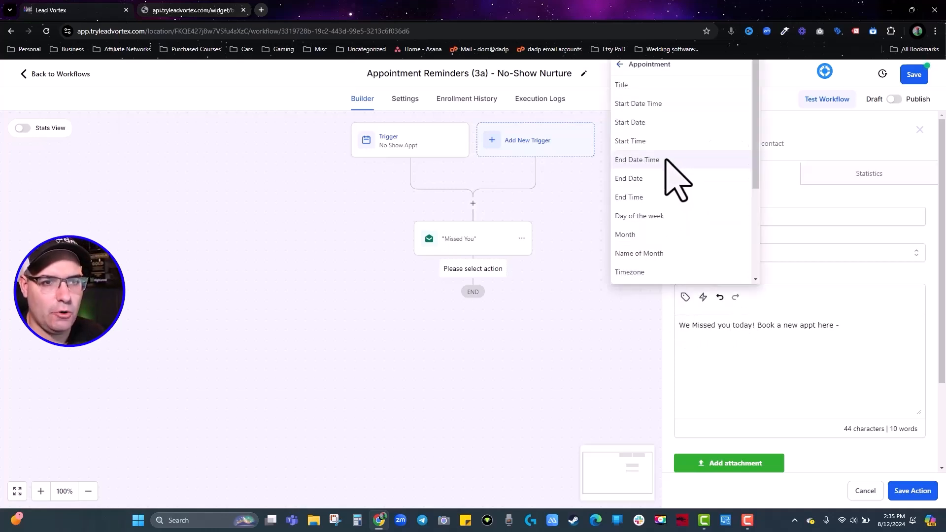
{"action": "scroll", "coordinate": [665, 207], "scroll_direction": "down", "scroll_amount": 3}
{"action": "left_click", "coordinate": [653, 162]}
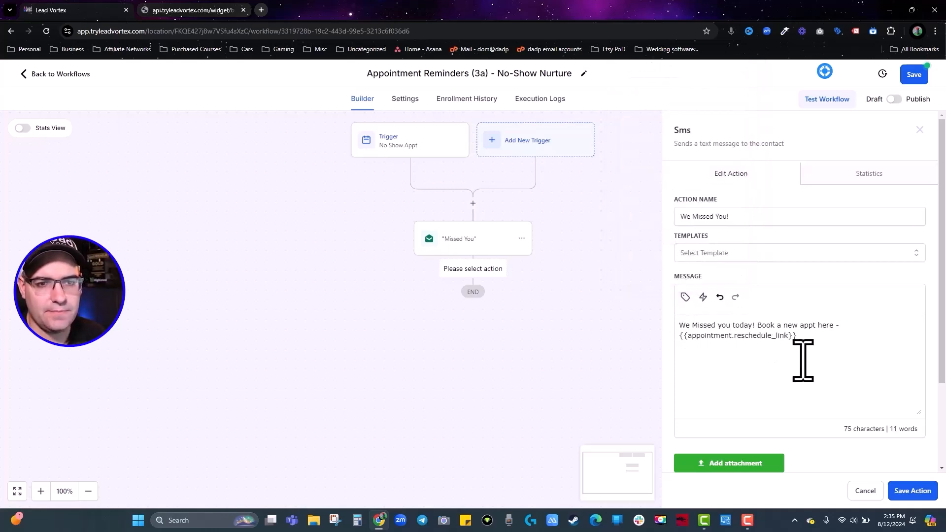
{"action": "left_click", "coordinate": [911, 492]}
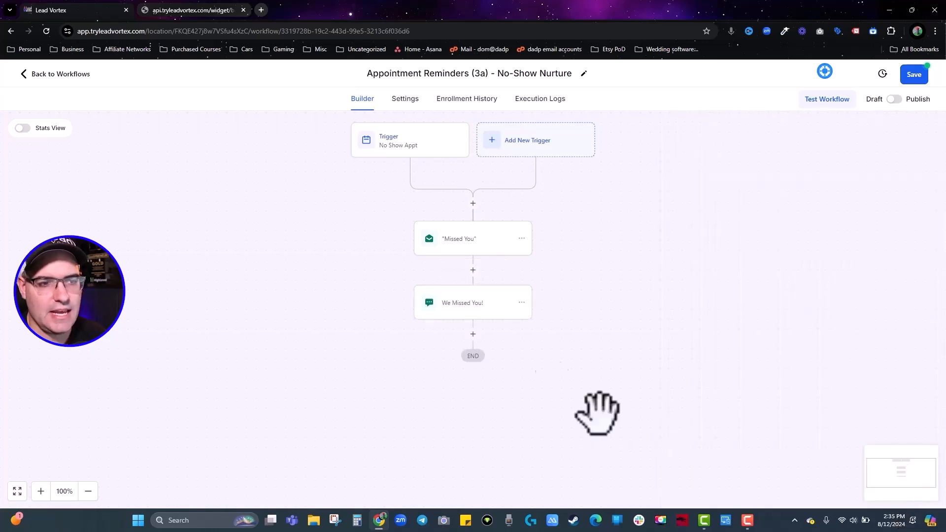
Add a Wait step of 1 day after the SMS.
{"action": "left_click", "coordinate": [473, 335]}
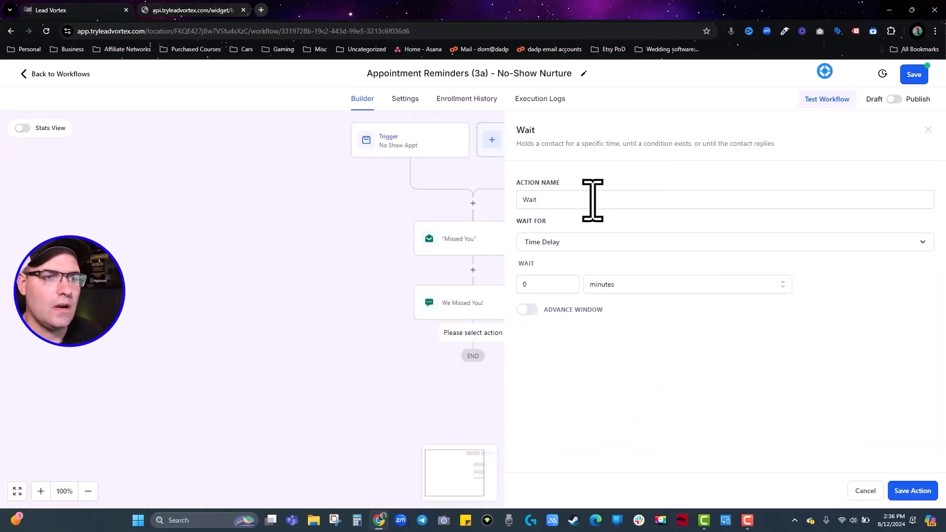
{"action": "left_click", "coordinate": [593, 200]}
{"action": "left_click", "coordinate": [663, 290]}
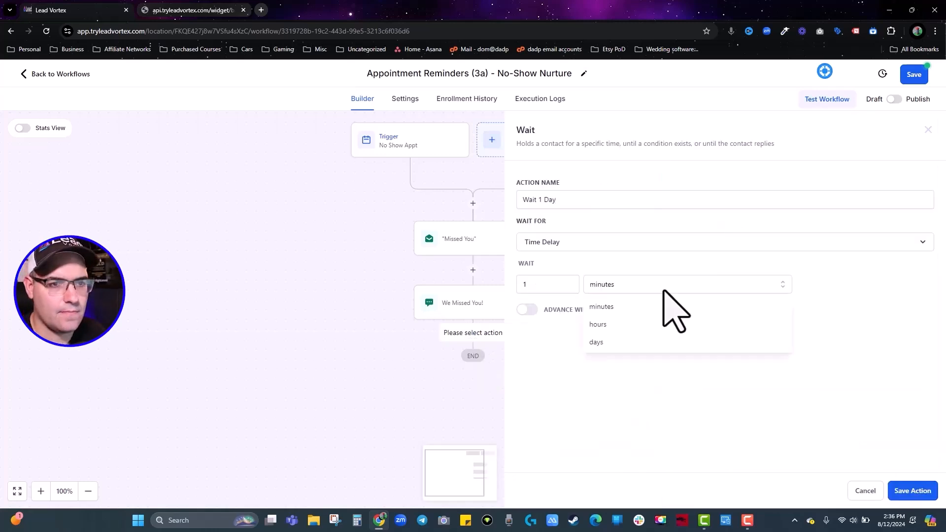
{"action": "left_click", "coordinate": [600, 343]}
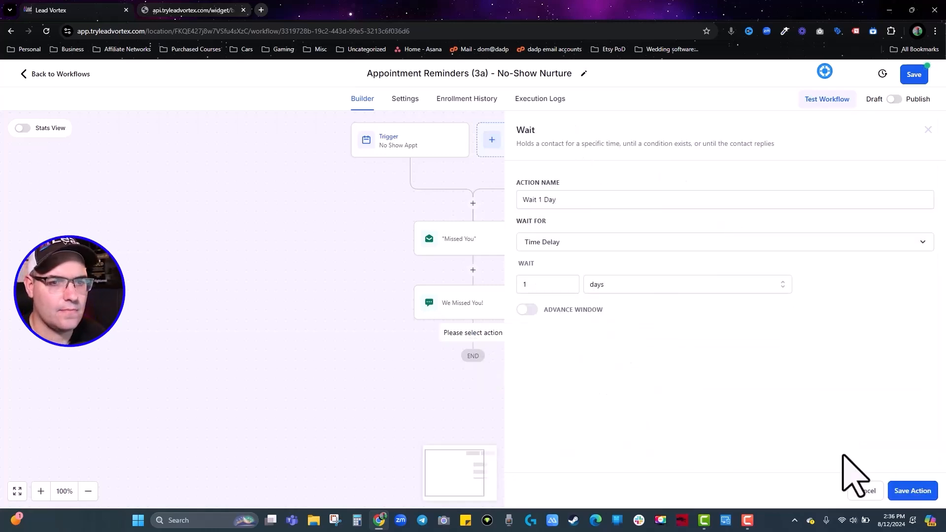
{"action": "left_click", "coordinate": [922, 492]}
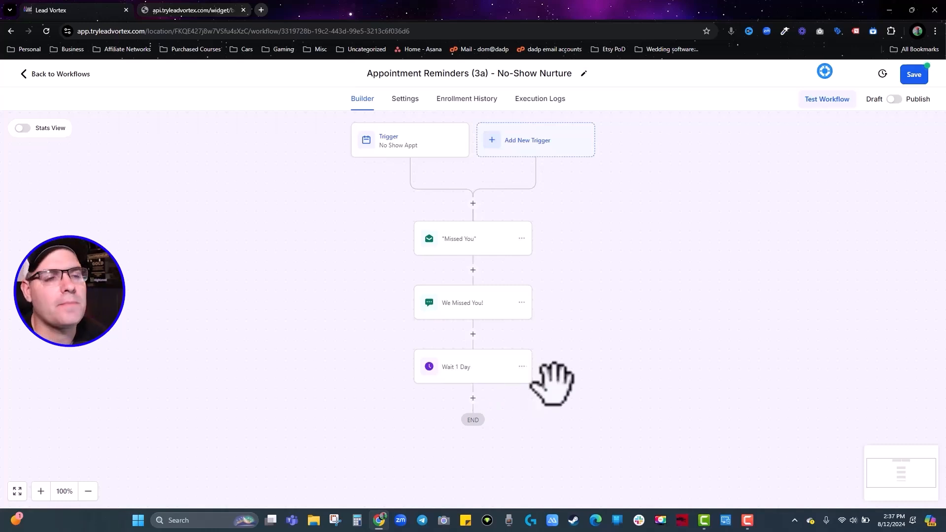
Publish and save the No-Show Nurture workflow, returning to the workflow list.
{"action": "left_click", "coordinate": [893, 99]}
{"action": "left_click", "coordinate": [914, 75]}
{"action": "left_click", "coordinate": [78, 75]}
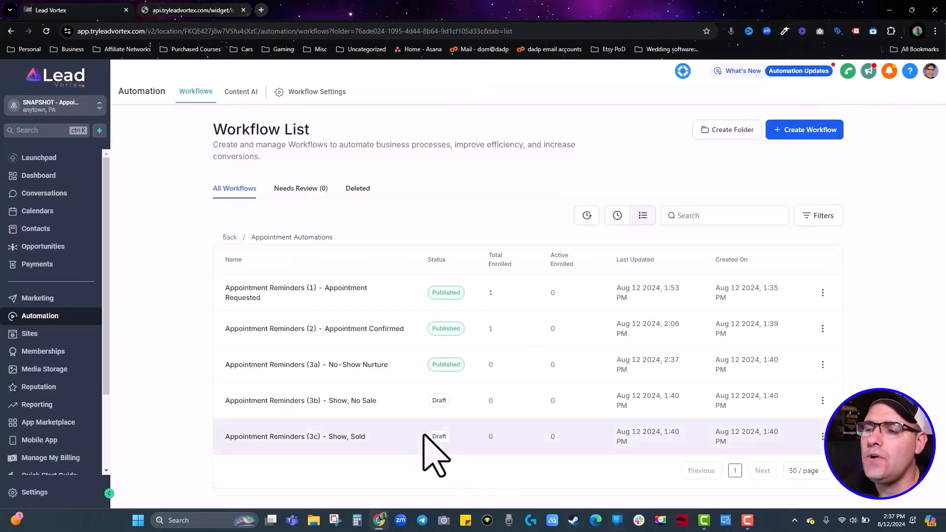
In the Show, No Sale workflow, add a Pipeline Stage Changed trigger filtered to the Appointment Status pipeline.
{"action": "left_click", "coordinate": [369, 404]}
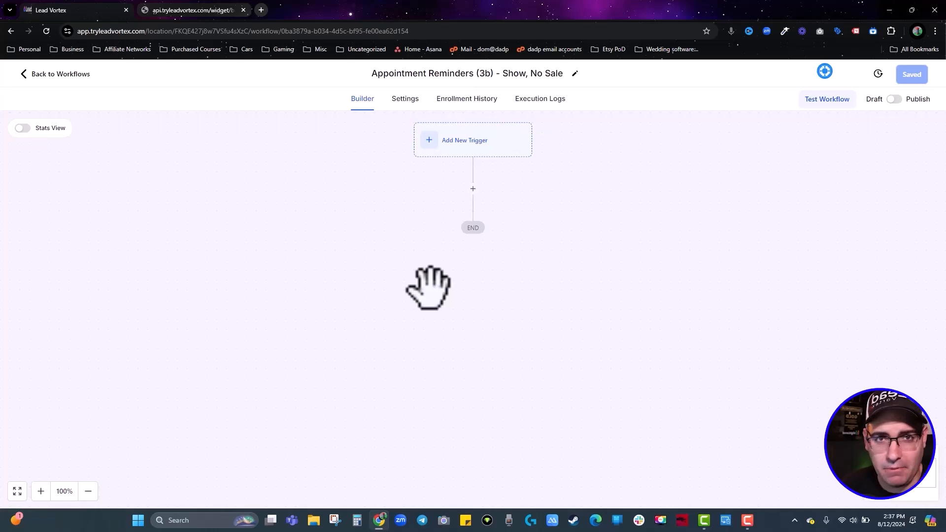
{"action": "left_click", "coordinate": [476, 144]}
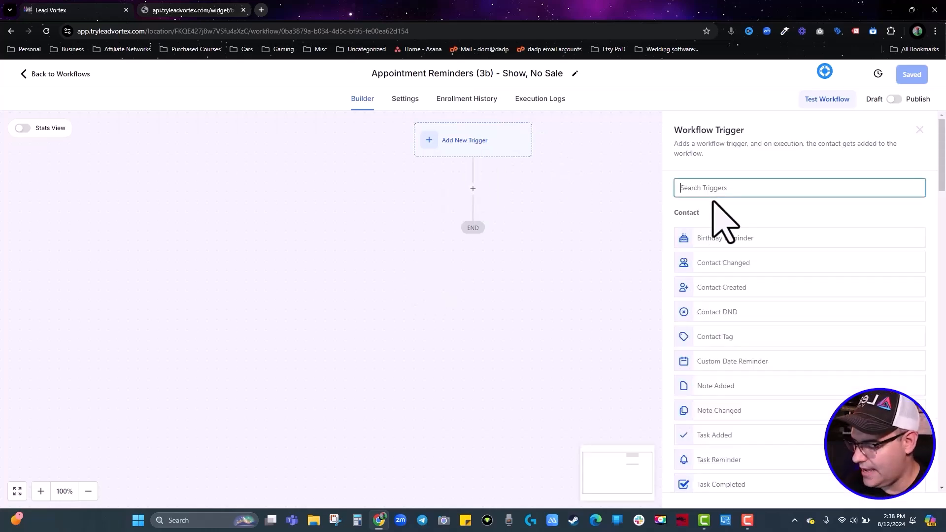
{"action": "type", "text": "pipe"}
{"action": "left_click", "coordinate": [749, 228]}
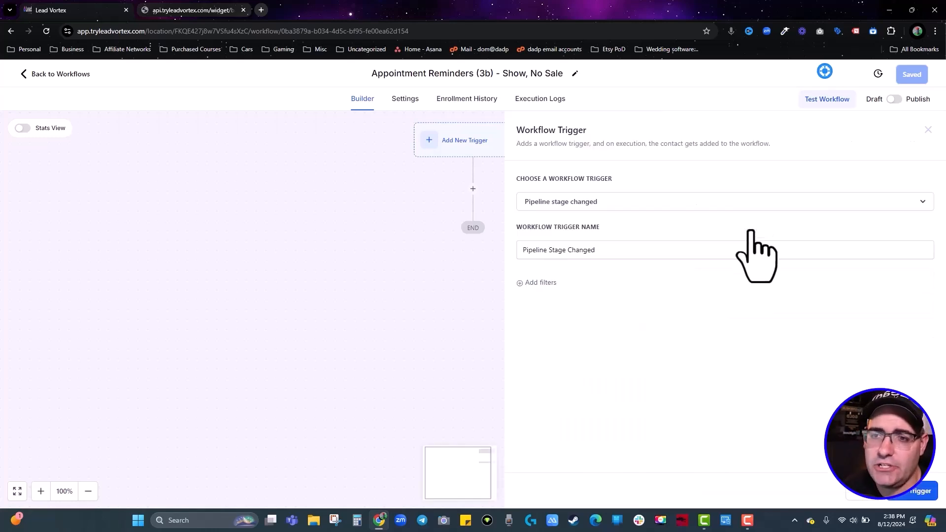
{"action": "left_click", "coordinate": [535, 283]}
{"action": "left_click", "coordinate": [574, 295]}
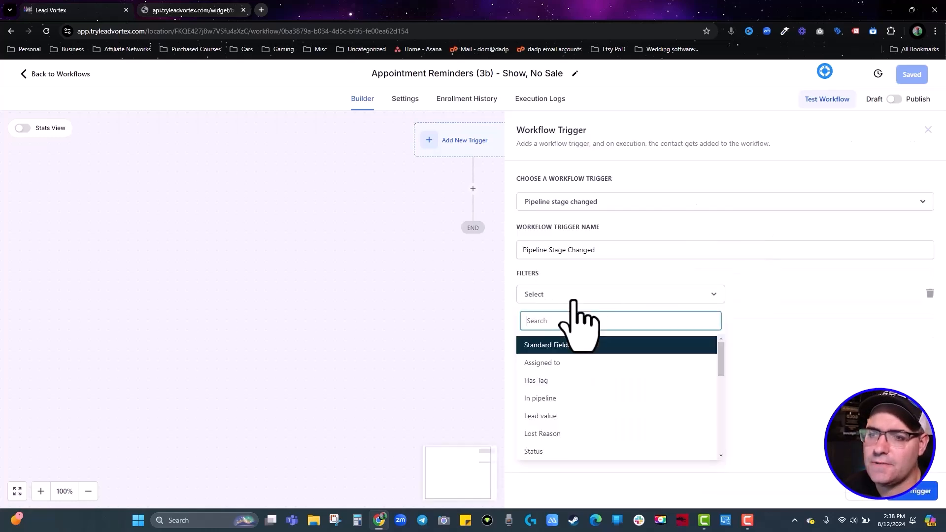
{"action": "left_click", "coordinate": [571, 397]}
{"action": "left_click", "coordinate": [761, 295]}
{"action": "left_click", "coordinate": [771, 339]}
Limit the trigger to the Show, No Sale stage, then save the trigger and workflow.
{"action": "left_click", "coordinate": [537, 323]}
{"action": "left_click", "coordinate": [537, 324]}
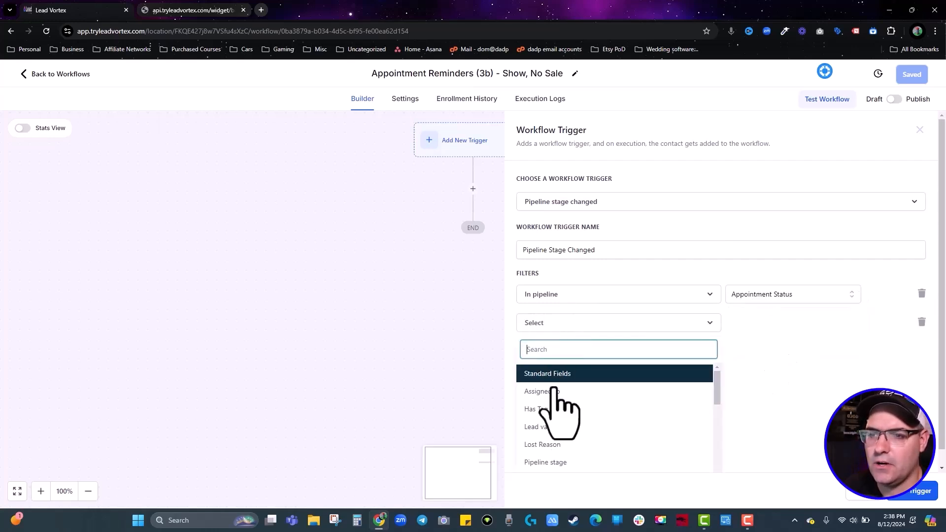
{"action": "left_click", "coordinate": [548, 460]}
{"action": "left_click", "coordinate": [799, 326]}
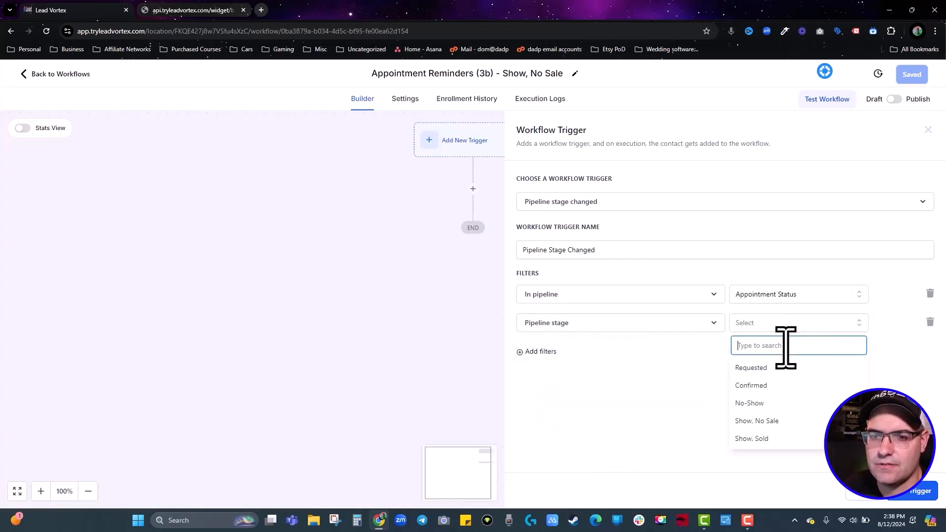
{"action": "left_click", "coordinate": [777, 423]}
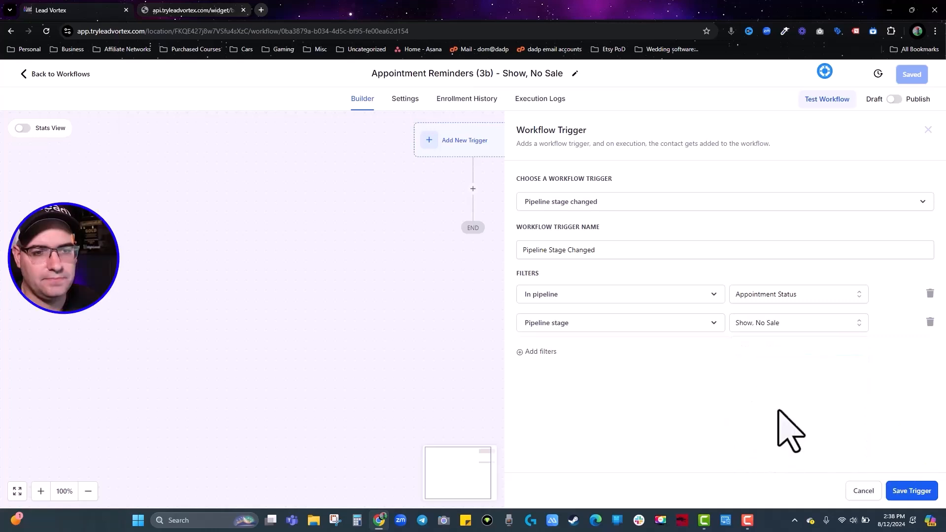
{"action": "left_click", "coordinate": [905, 494]}
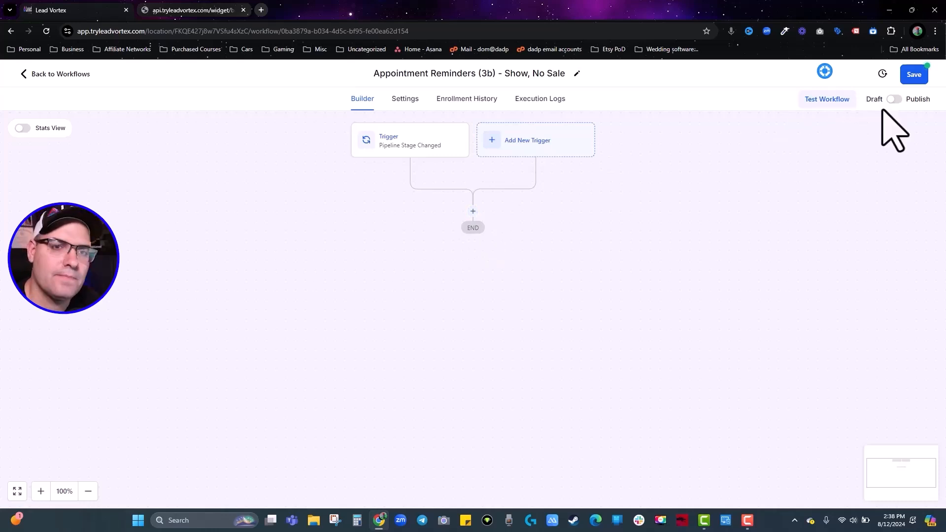
{"action": "left_click", "coordinate": [917, 75]}
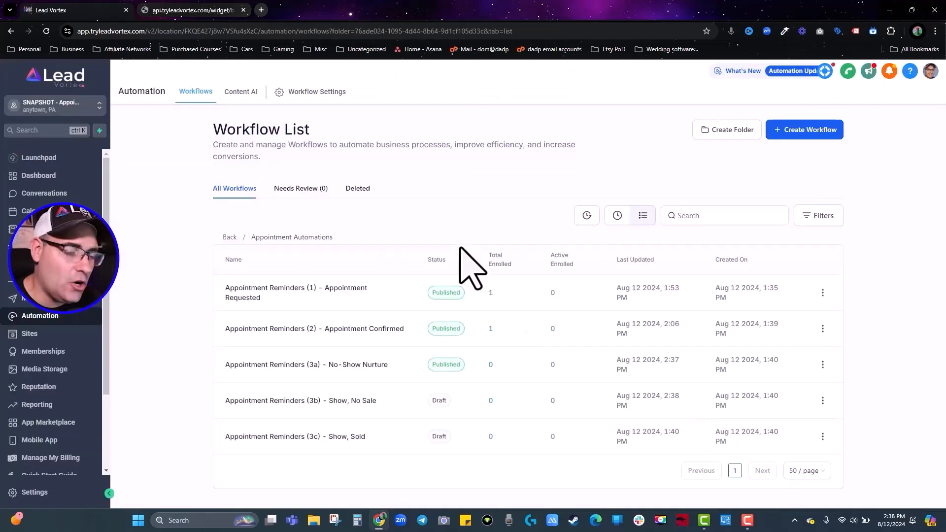
In the Show, Sold workflow, add a Pipeline Stage Changed trigger for Appointment Status stage Show, Sold.
{"action": "left_click", "coordinate": [338, 437]}
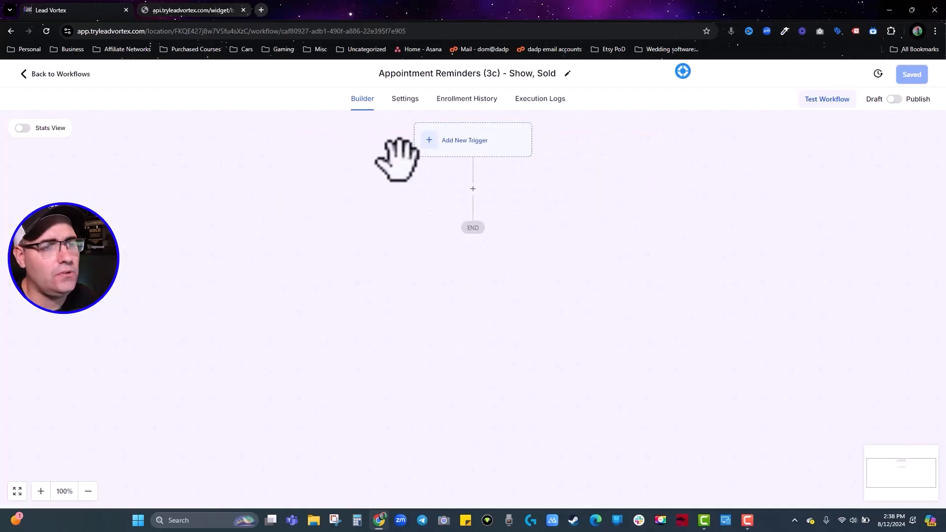
{"action": "left_click", "coordinate": [456, 148]}
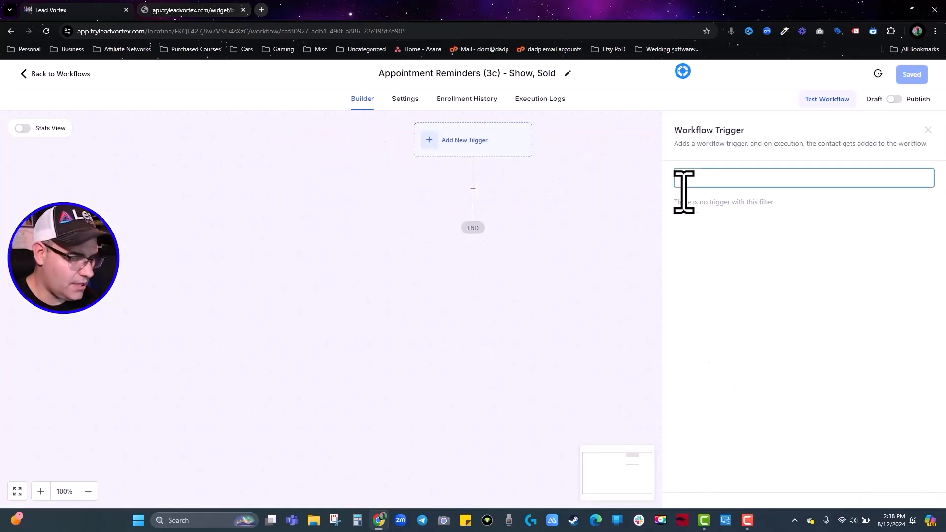
{"action": "type", "text": "pipelin"}
{"action": "left_click", "coordinate": [715, 230]}
{"action": "left_click", "coordinate": [532, 285]}
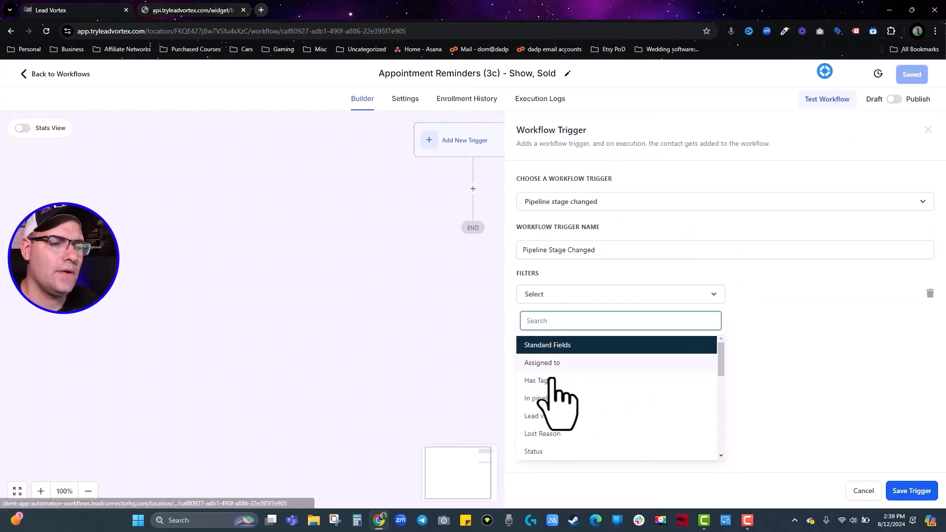
{"action": "left_click", "coordinate": [551, 398]}
{"action": "left_click", "coordinate": [791, 296]}
{"action": "left_click", "coordinate": [778, 338]}
{"action": "left_click", "coordinate": [543, 323]}
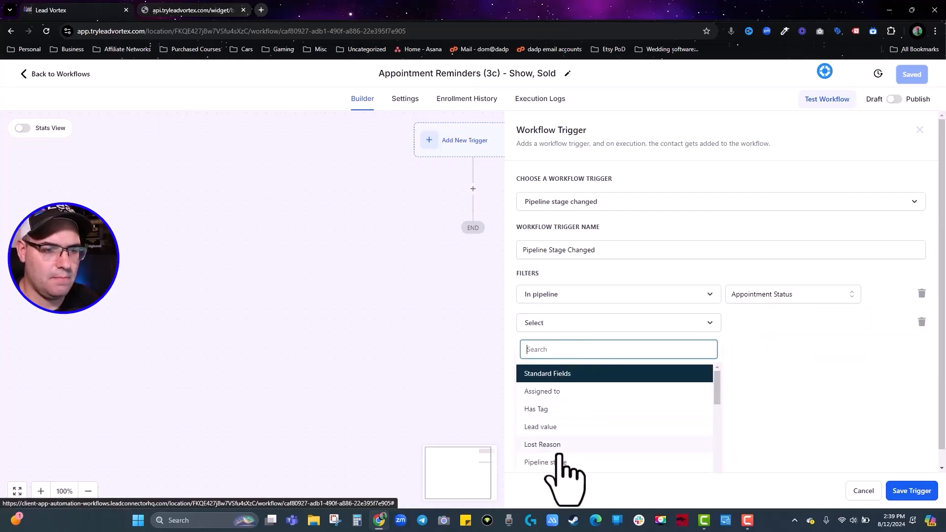
{"action": "left_click", "coordinate": [547, 462]}
{"action": "left_click", "coordinate": [746, 323]}
{"action": "left_click", "coordinate": [759, 435]}
{"action": "left_click", "coordinate": [911, 490]}
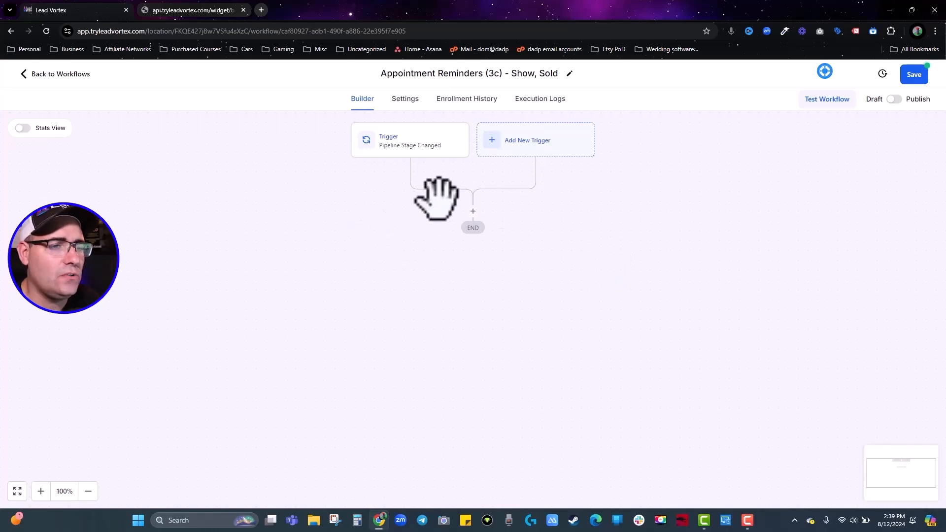
Add a Create/Update Opportunity action: Appointment Status, Show, Sold, status won, lead value 1500.
{"action": "left_click", "coordinate": [473, 211]}
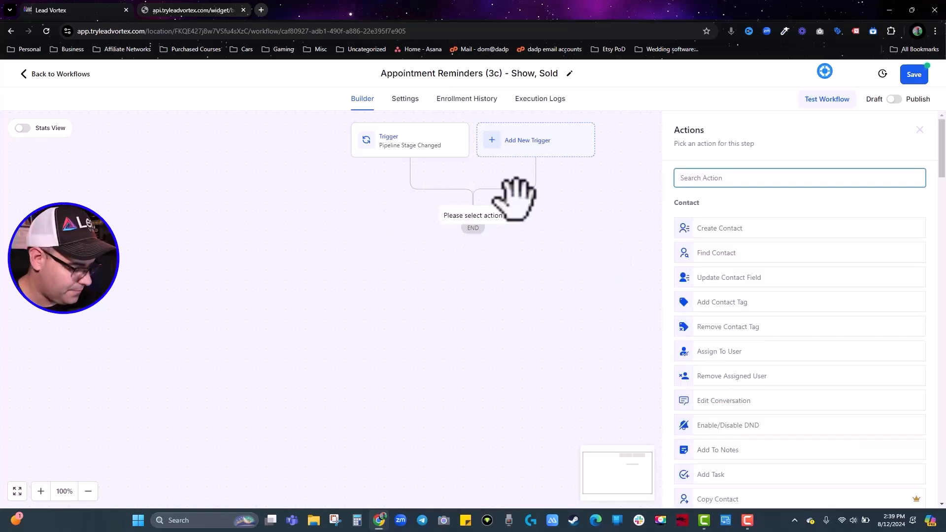
{"action": "type", "text": "opp"}
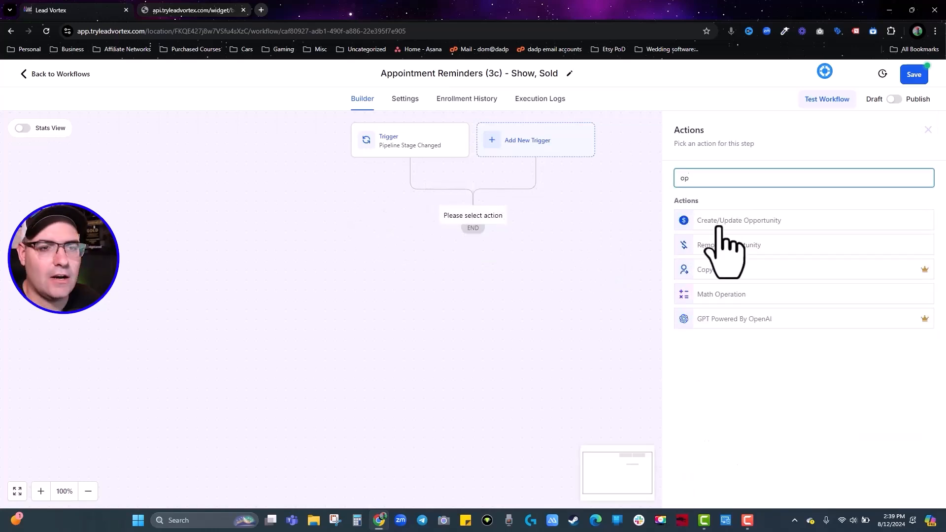
{"action": "left_click", "coordinate": [743, 220]}
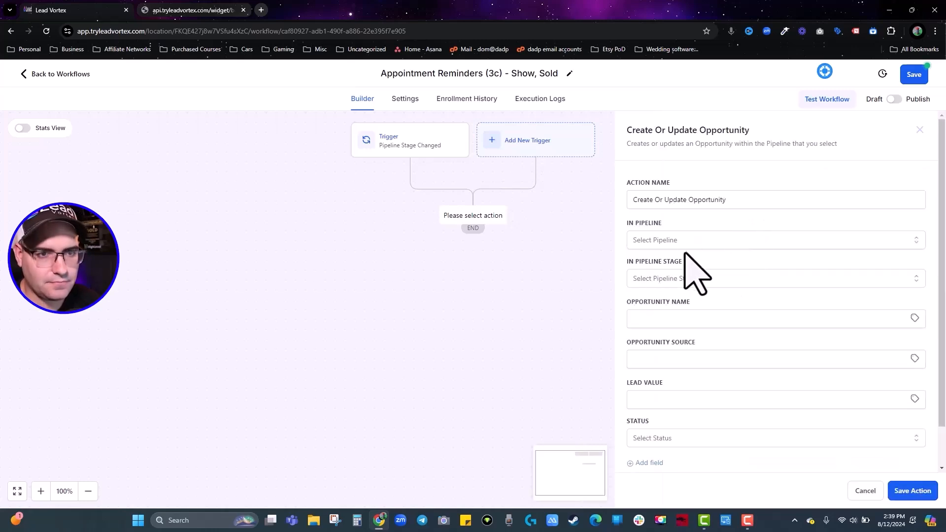
{"action": "left_click", "coordinate": [685, 243]}
{"action": "left_click", "coordinate": [671, 285]}
{"action": "left_click", "coordinate": [678, 276]}
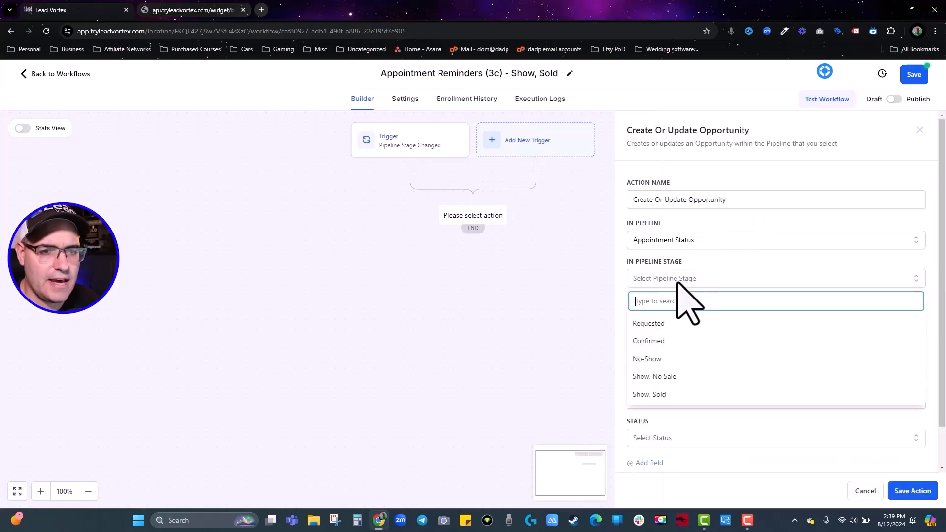
{"action": "left_click", "coordinate": [665, 392]}
{"action": "scroll", "coordinate": [716, 301], "scroll_direction": "down", "scroll_amount": 1}
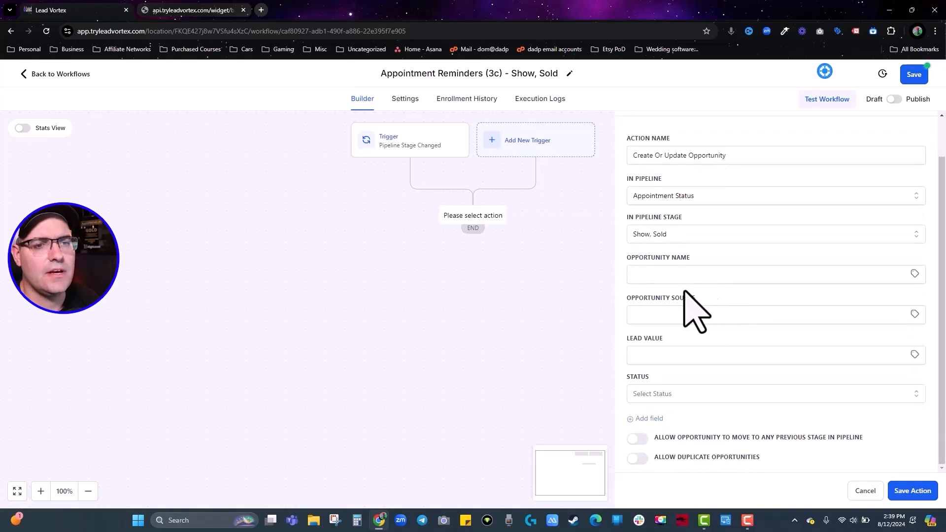
{"action": "left_click", "coordinate": [649, 394]}
{"action": "left_click", "coordinate": [640, 434]}
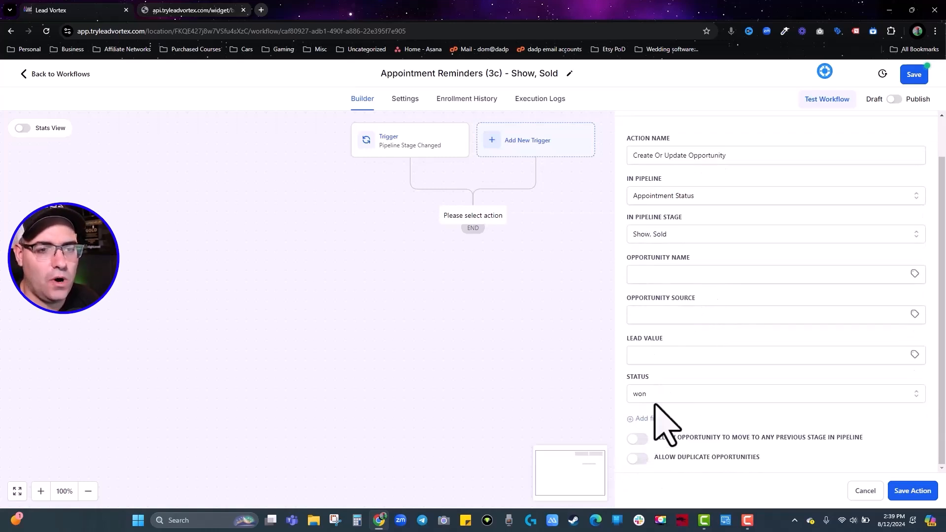
{"action": "left_click", "coordinate": [662, 359]}
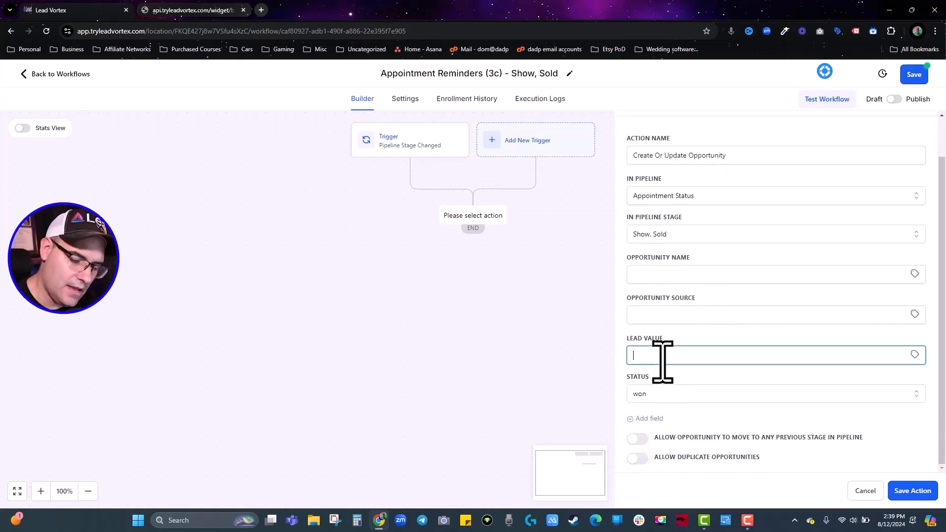
{"action": "left_click", "coordinate": [702, 327]}
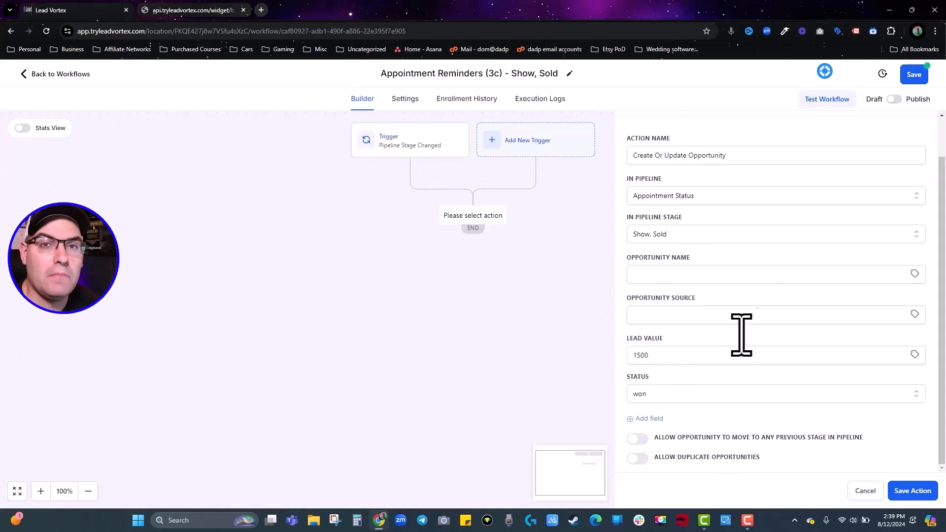
{"action": "left_click", "coordinate": [912, 491]}
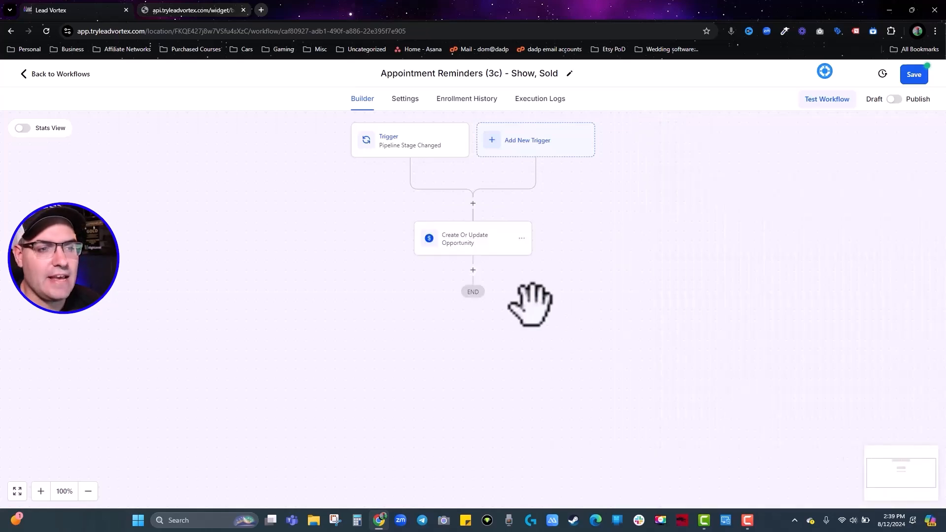
Rename the opportunity action to 'Update To Sold' and save it.
{"action": "left_click", "coordinate": [475, 235]}
{"action": "triple_click", "coordinate": [784, 197]}
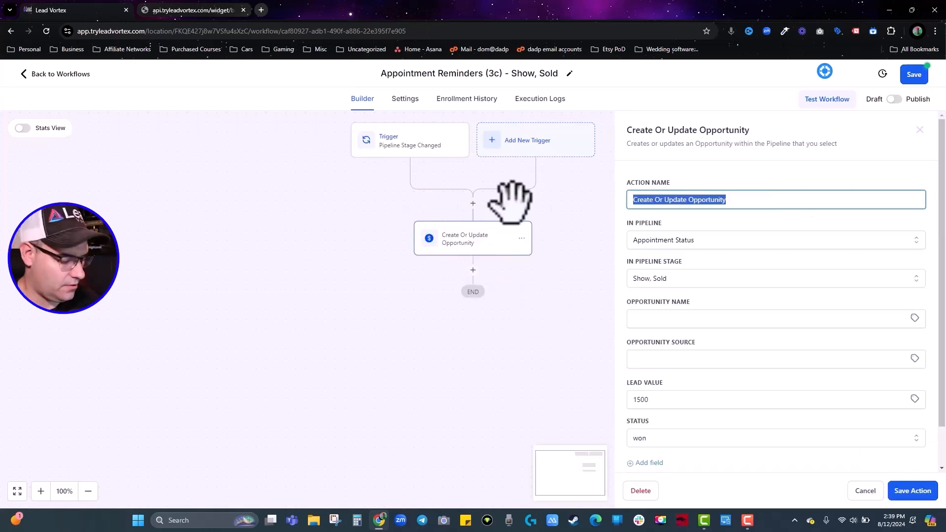
{"action": "type", "text": "Update To Sold"}
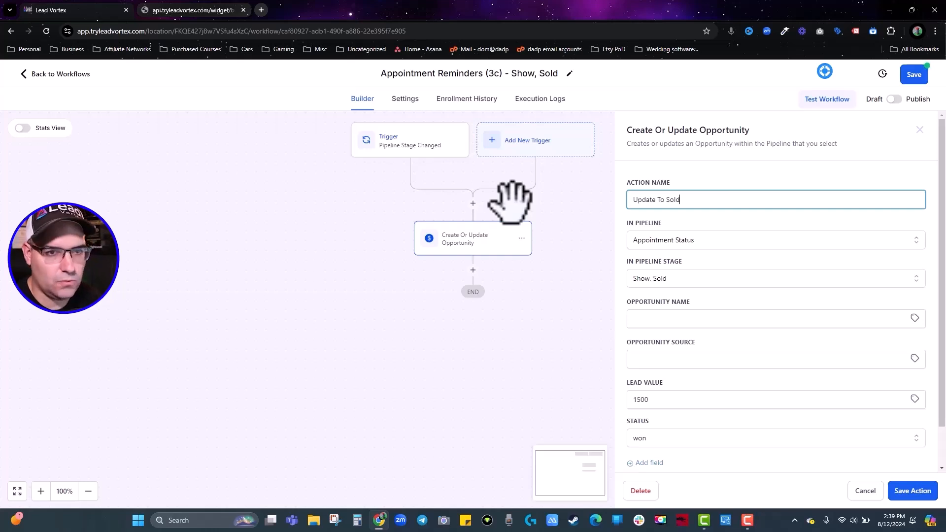
{"action": "left_click", "coordinate": [912, 491]}
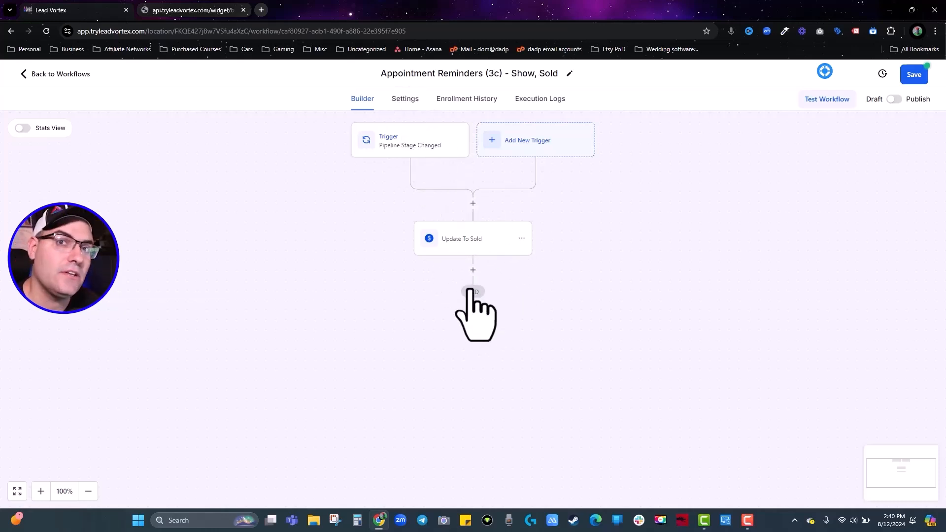
{"action": "left_click", "coordinate": [891, 101]}
{"action": "left_click", "coordinate": [890, 103]}
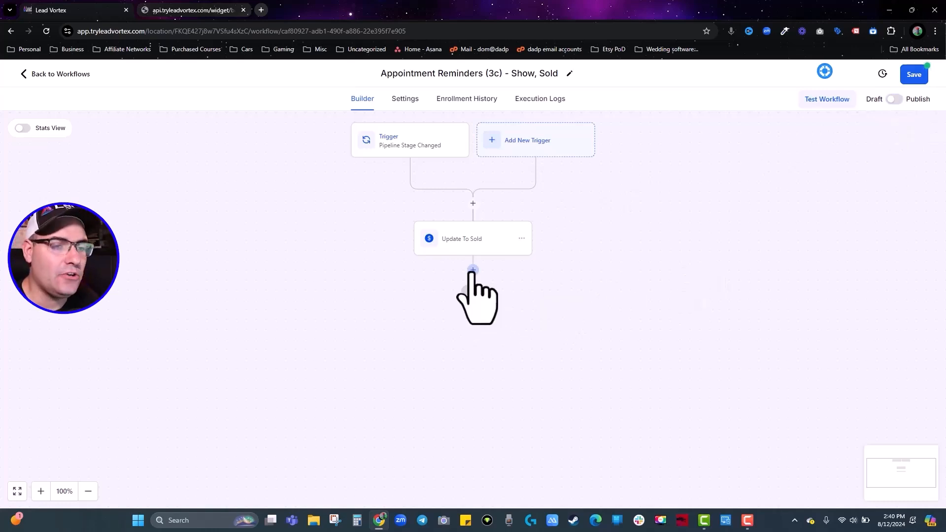
Discard a trial Add To Workflow step, then publish and save the Show, Sold workflow.
{"action": "left_click", "coordinate": [473, 270]}
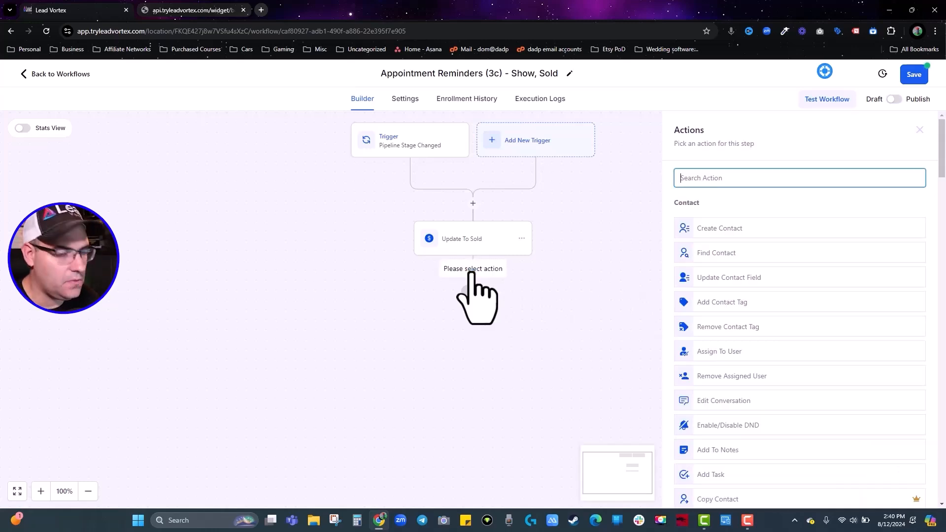
{"action": "type", "text": "add"}
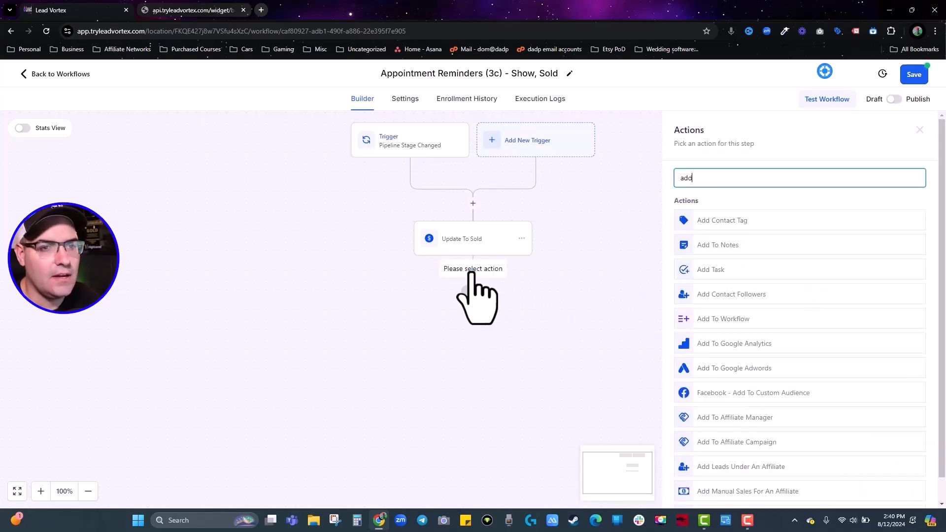
{"action": "left_click", "coordinate": [725, 320]}
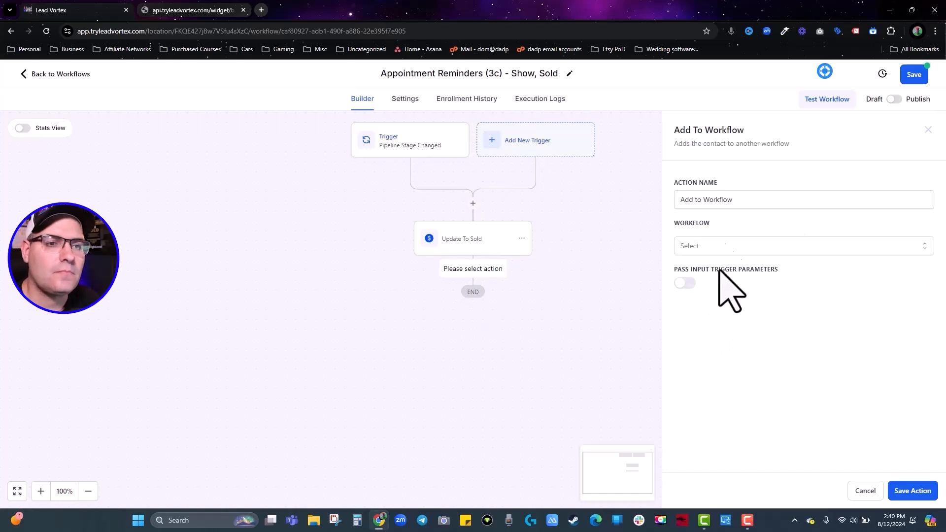
{"action": "left_click", "coordinate": [715, 246]}
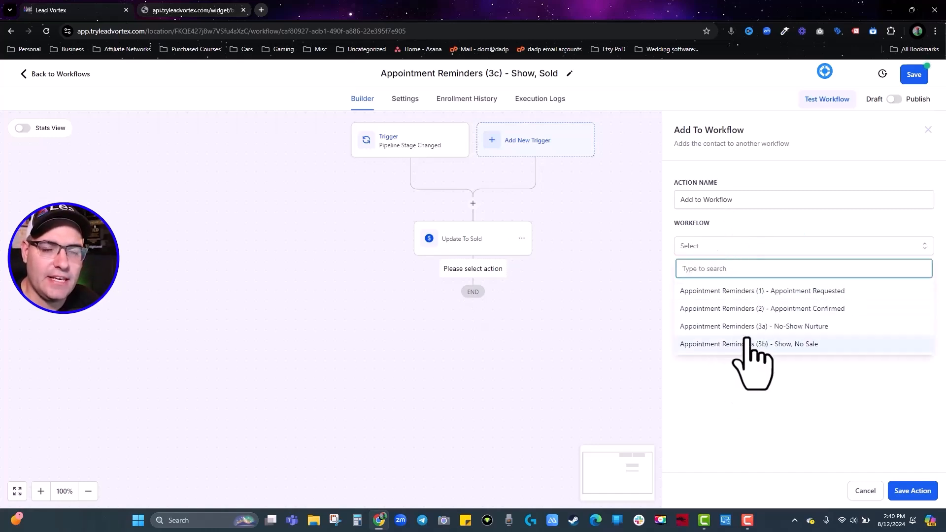
{"action": "left_click", "coordinate": [762, 411]}
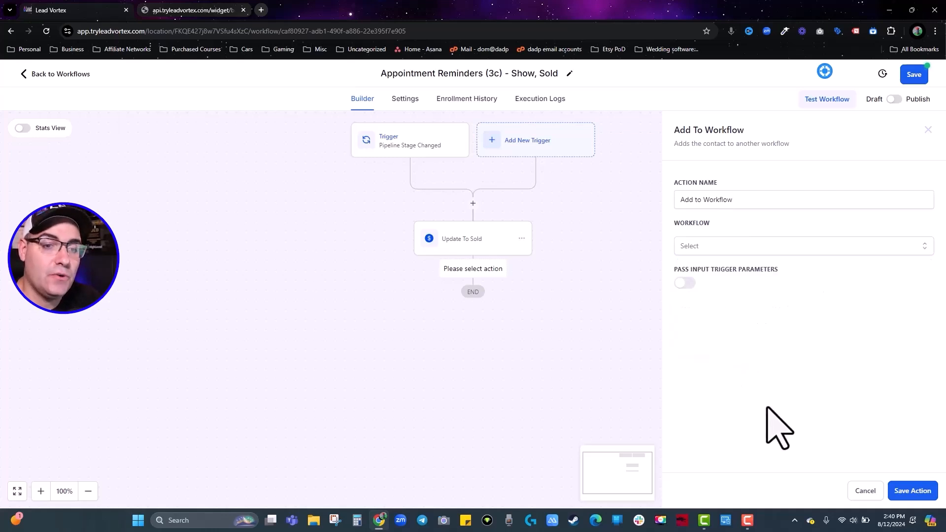
{"action": "left_click", "coordinate": [866, 491]}
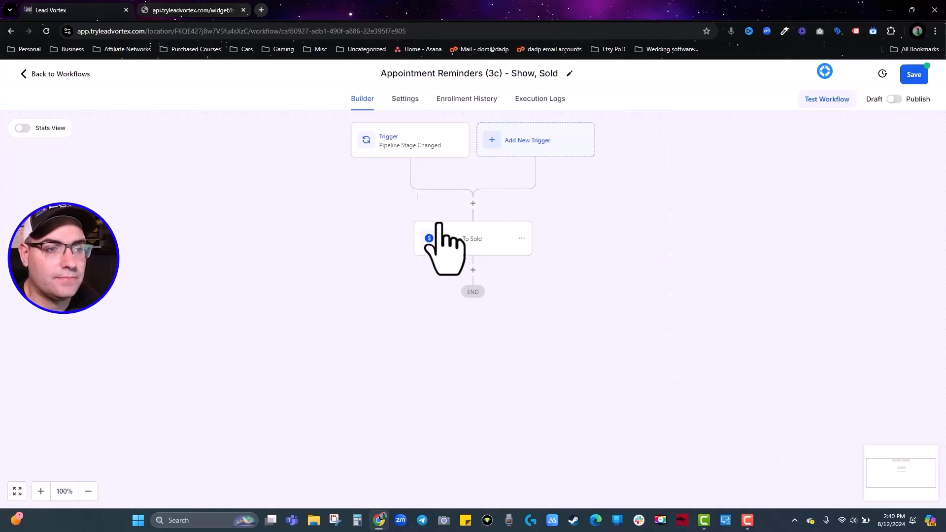
{"action": "left_click", "coordinate": [894, 99]}
{"action": "left_click", "coordinate": [912, 76]}
Publish Appointment Reminders (3b) Show, No Sale from its row menu, then open Appointment Reminders (1).
{"action": "left_click", "coordinate": [822, 400]}
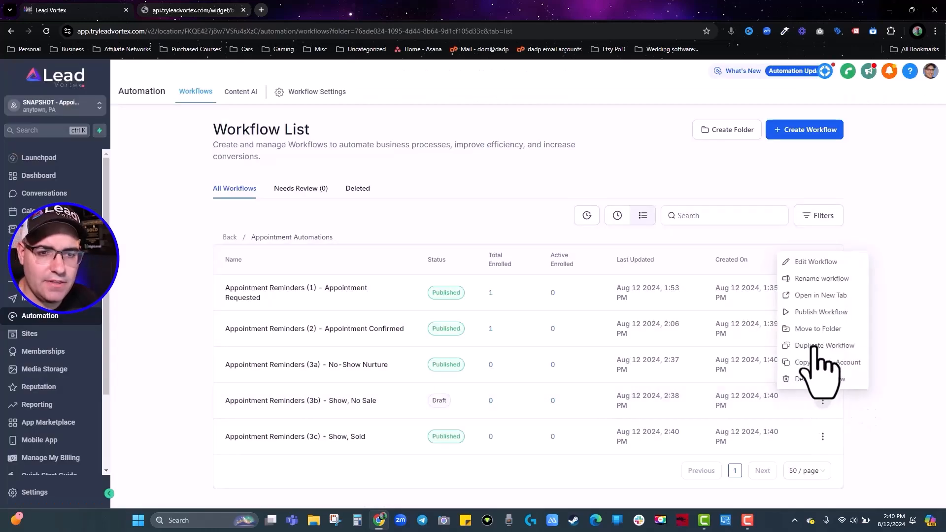
{"action": "left_click", "coordinate": [808, 312]}
{"action": "left_click", "coordinate": [629, 336]}
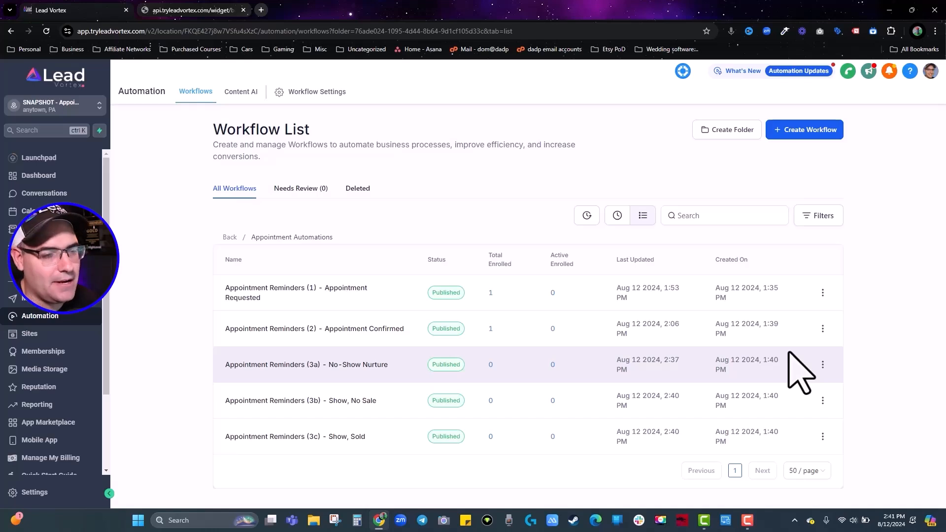
{"action": "left_click", "coordinate": [262, 294]}
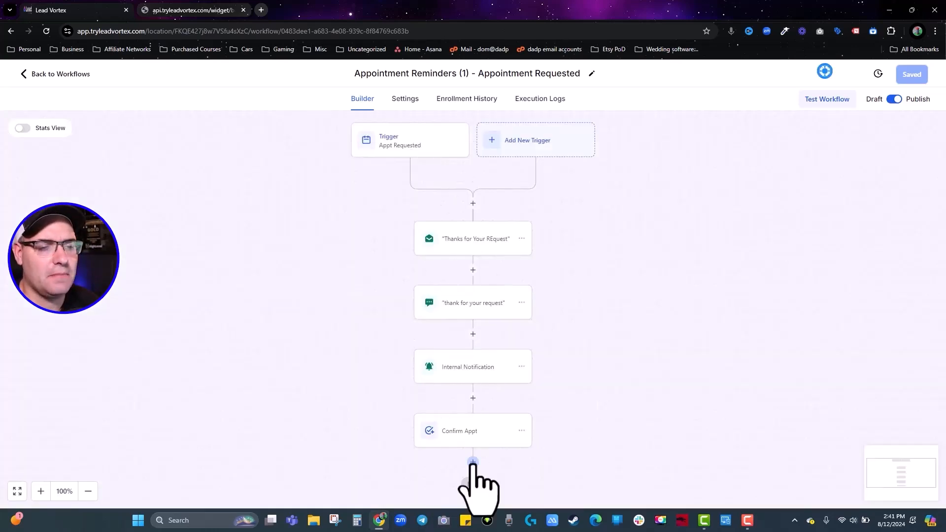
After Confirm Appt, add a Create/Update Opportunity step in the Appointment Status pipeline, Requested stage.
{"action": "left_click", "coordinate": [473, 463]}
{"action": "type", "text": "op"}
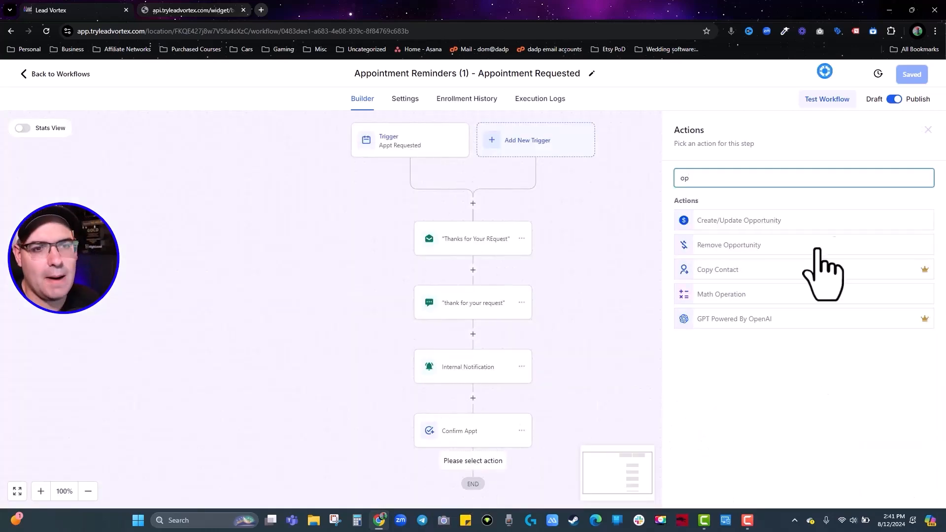
{"action": "left_click", "coordinate": [817, 221]}
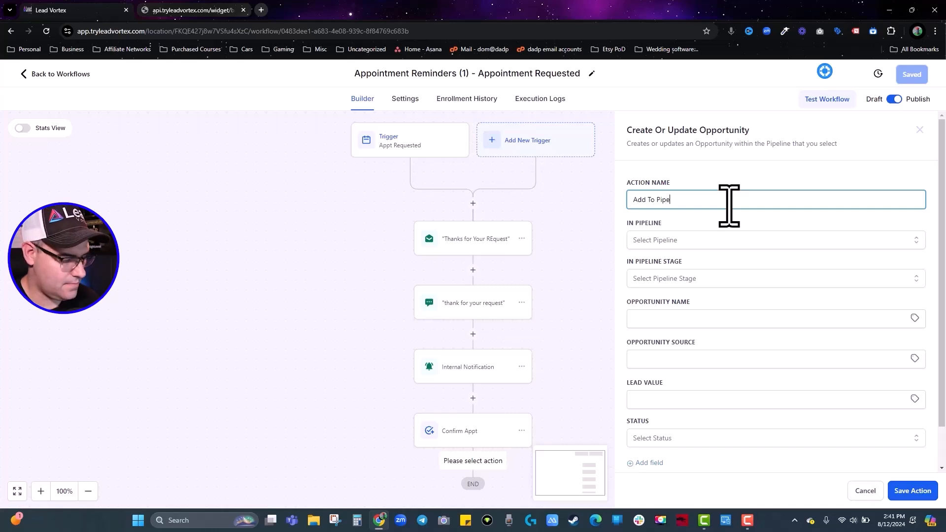
{"action": "left_click", "coordinate": [688, 240]}
{"action": "left_click", "coordinate": [685, 283]}
{"action": "left_click", "coordinate": [686, 279]}
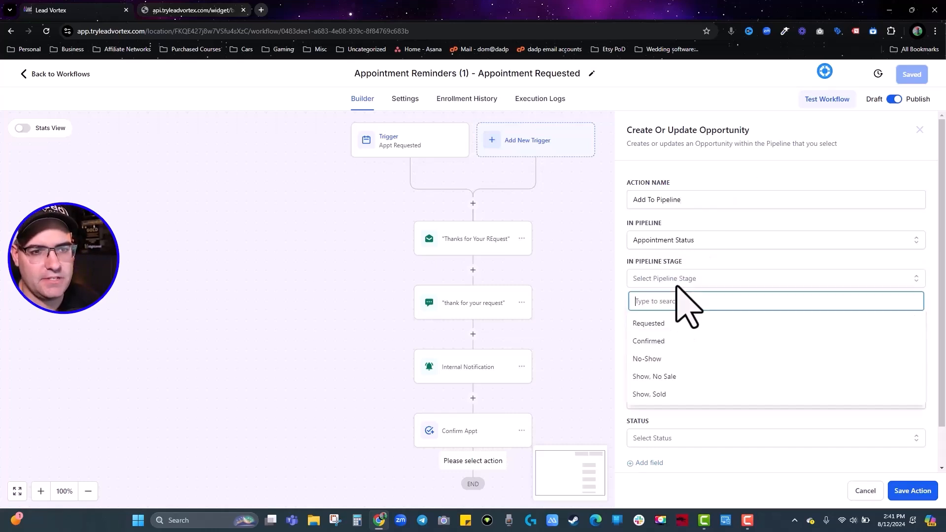
{"action": "left_click", "coordinate": [659, 325]}
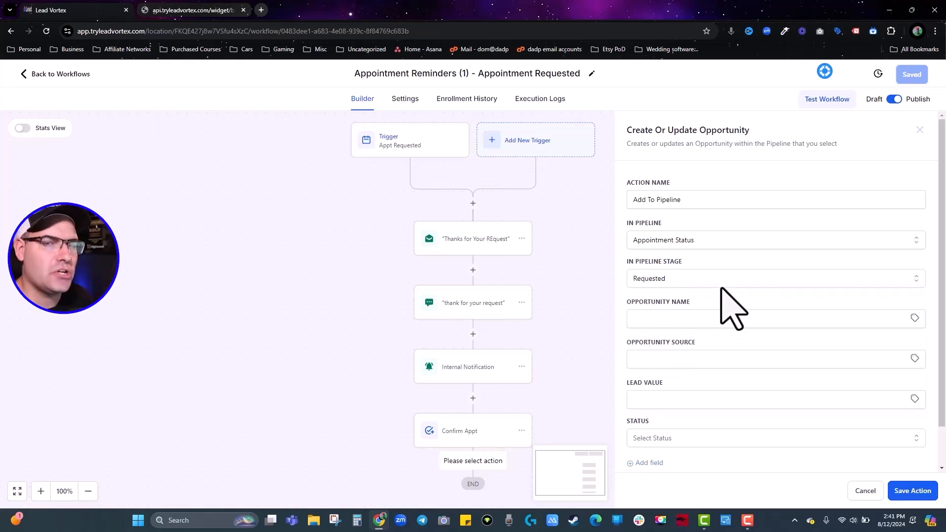
Name the opportunity with {{contact.name}}, save the step and workflow, and return to the list.
{"action": "scroll", "coordinate": [677, 295], "scroll_direction": "down", "scroll_amount": 1}
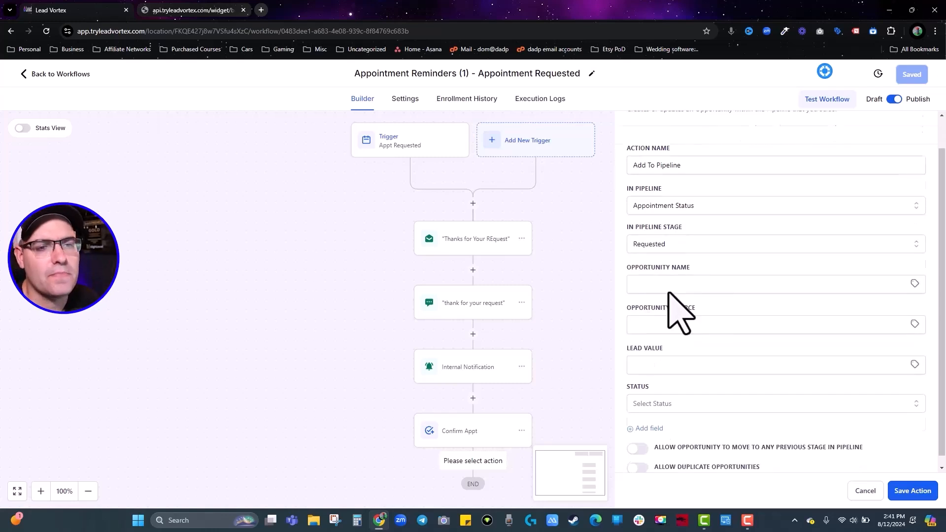
{"action": "left_click", "coordinate": [915, 274]}
{"action": "left_click", "coordinate": [887, 306]}
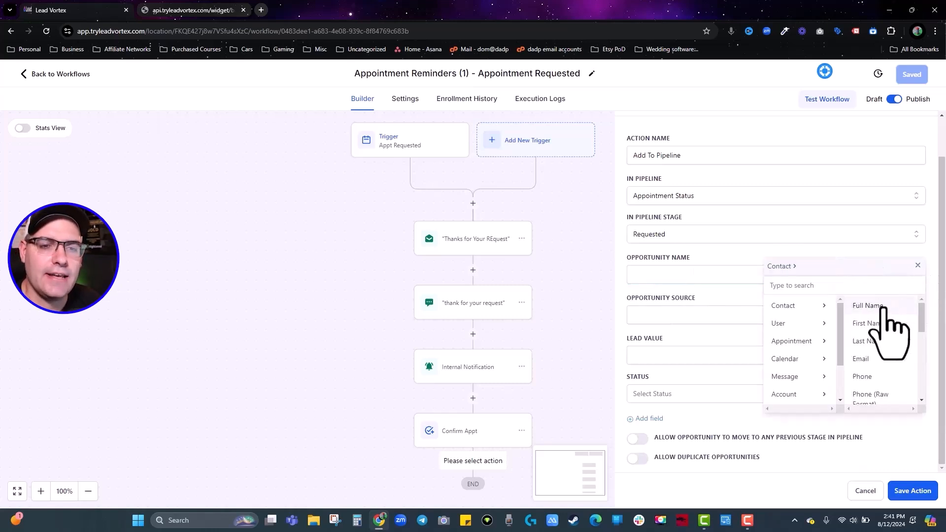
{"action": "left_click", "coordinate": [883, 308]}
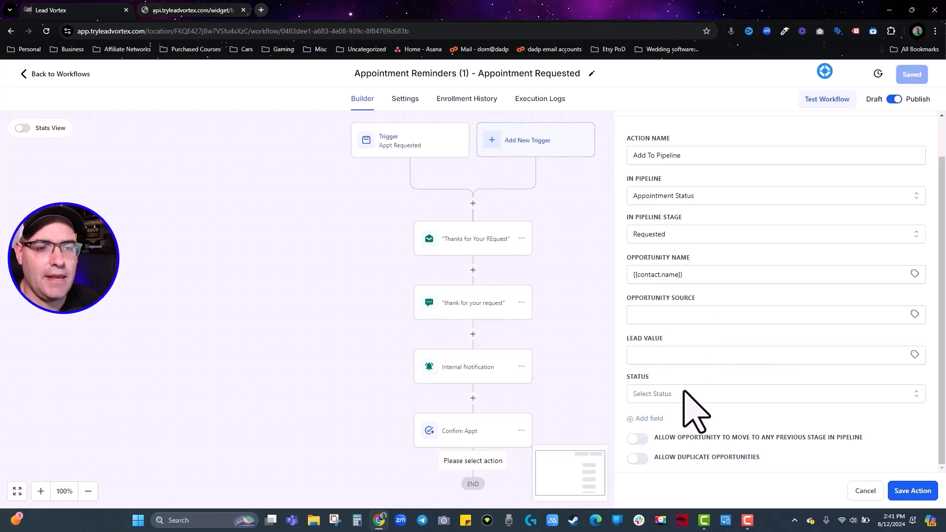
{"action": "left_click", "coordinate": [913, 491]}
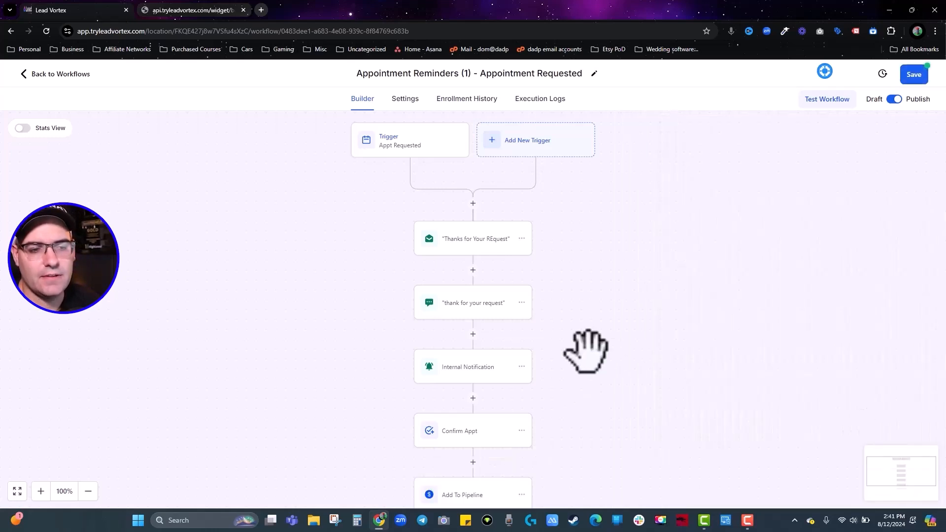
{"action": "scroll", "coordinate": [607, 354], "scroll_direction": "down", "scroll_amount": 3}
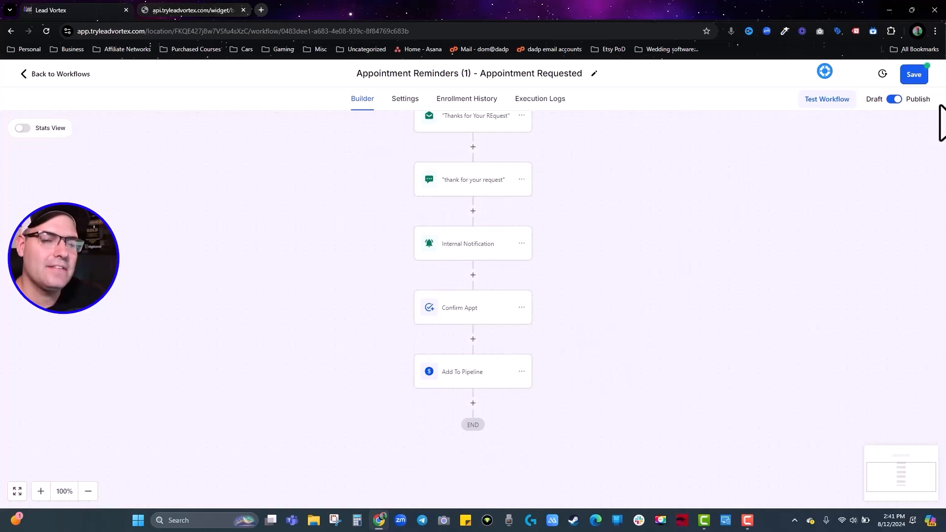
{"action": "left_click", "coordinate": [914, 74]}
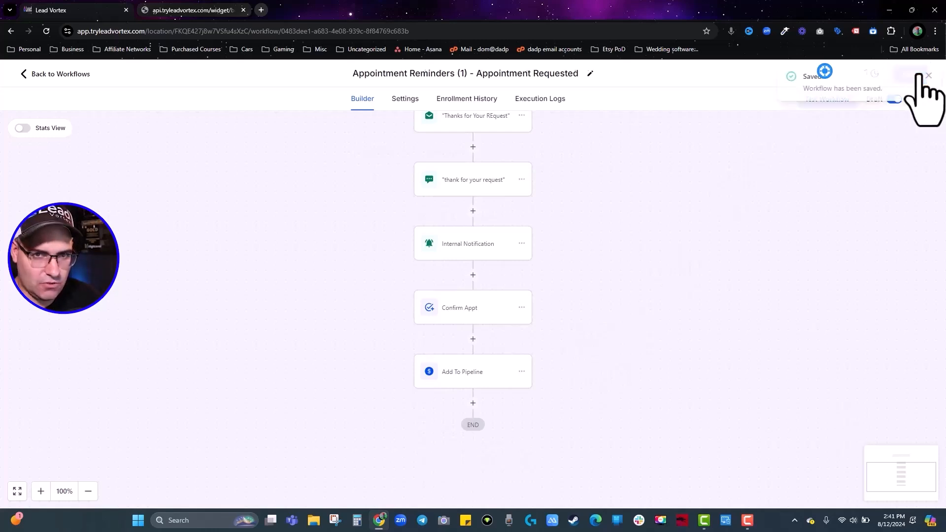
{"action": "left_click", "coordinate": [58, 75]}
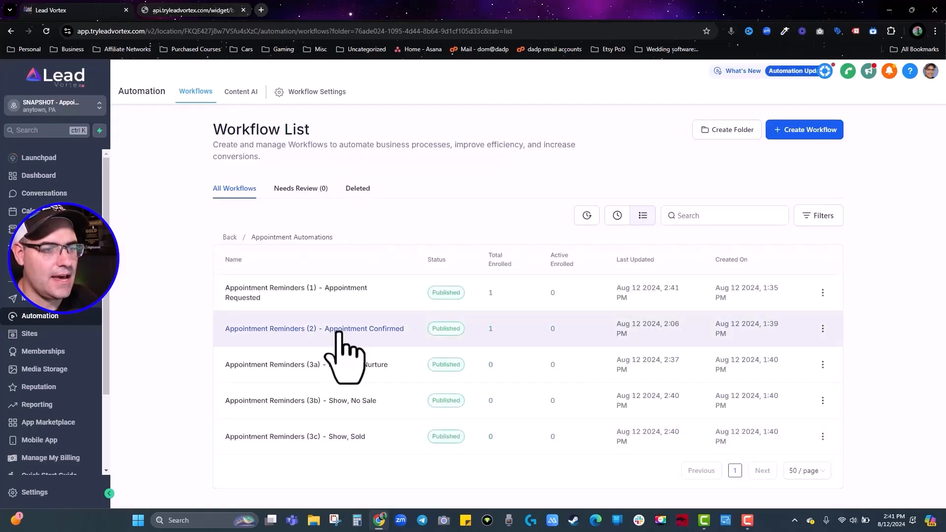
In Appointment Confirmed, add a Create Or Update Opportunity step (Appointment Status pipeline, Confirmed stage) and save.
{"action": "left_click", "coordinate": [339, 331]}
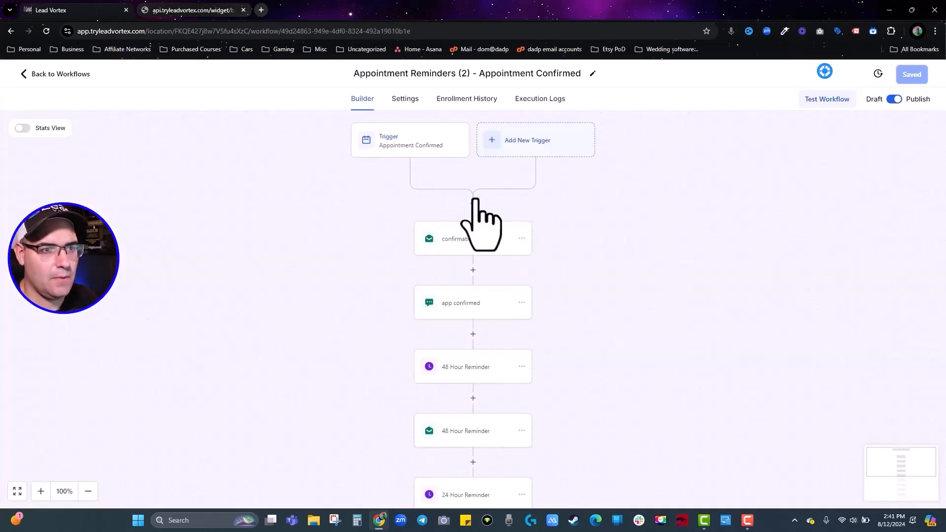
{"action": "left_click", "coordinate": [473, 203]}
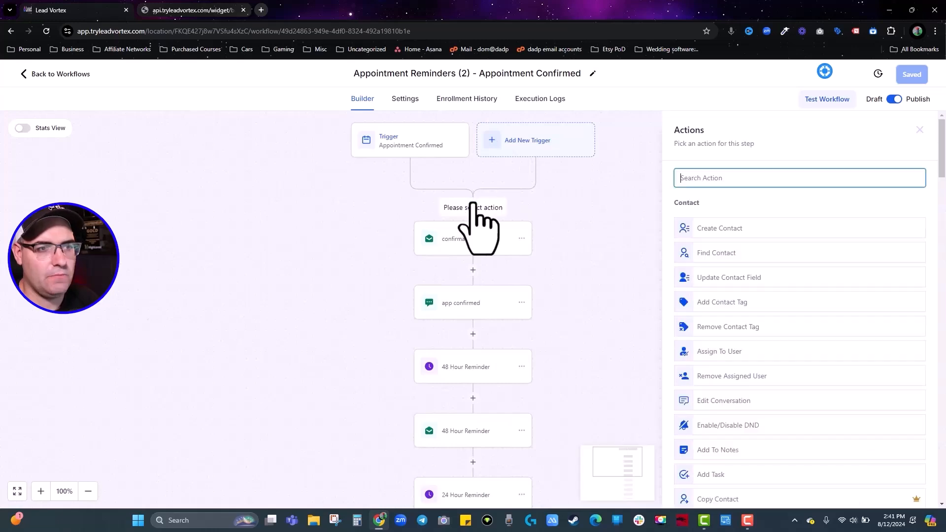
{"action": "type", "text": "op"}
{"action": "left_click", "coordinate": [741, 222]}
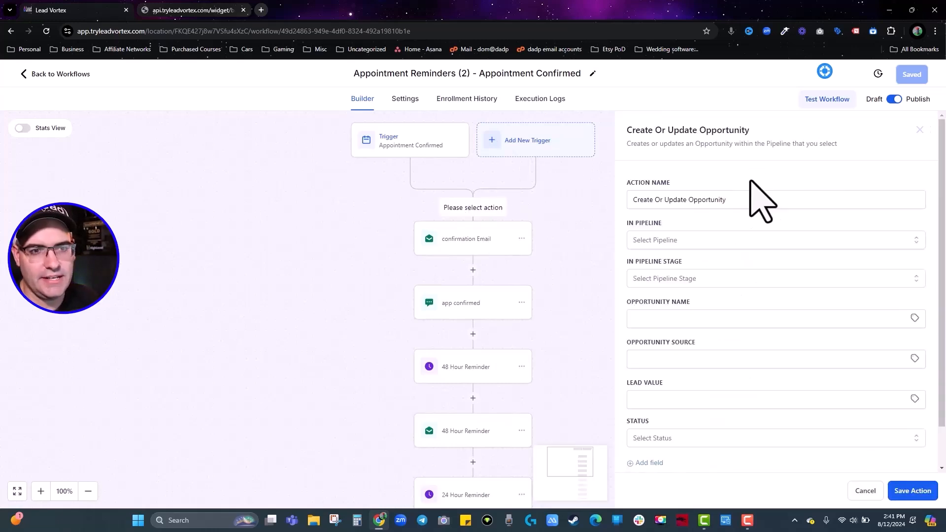
{"action": "left_click", "coordinate": [688, 240]}
{"action": "left_click", "coordinate": [682, 284]}
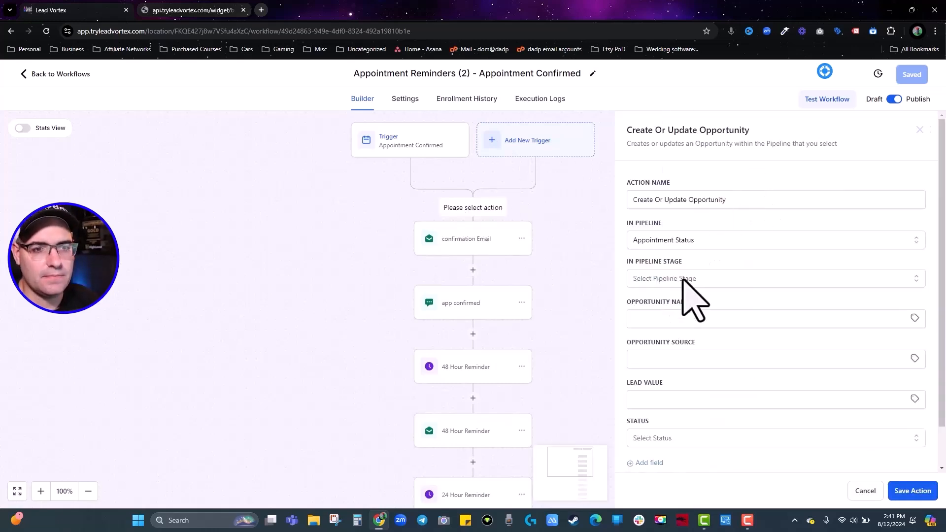
{"action": "left_click", "coordinate": [684, 278]}
{"action": "left_click", "coordinate": [658, 341]}
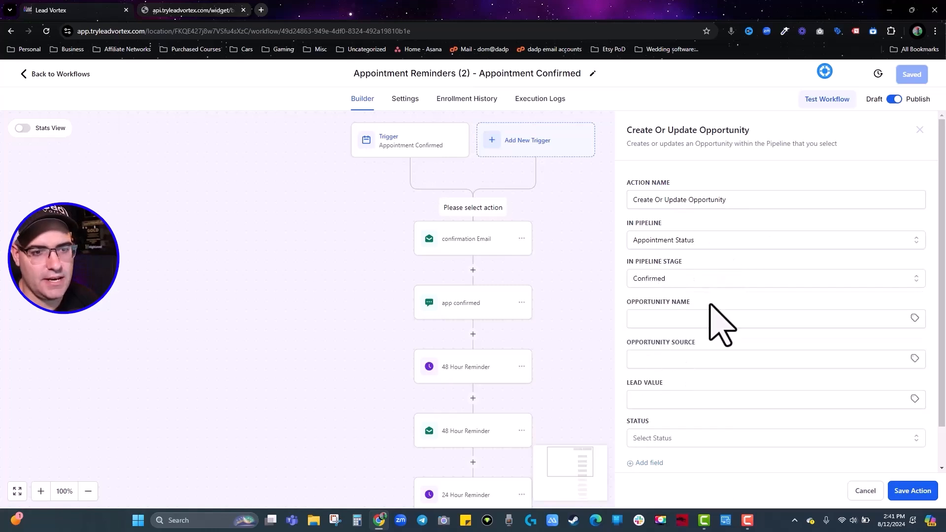
{"action": "scroll", "coordinate": [710, 315], "scroll_direction": "down", "scroll_amount": 1}
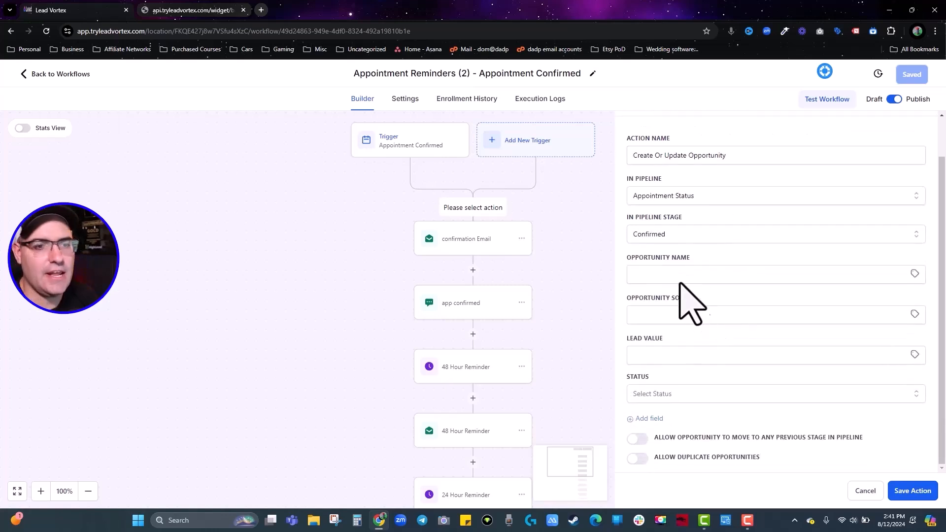
{"action": "left_click", "coordinate": [915, 492]}
{"action": "left_click", "coordinate": [912, 75]}
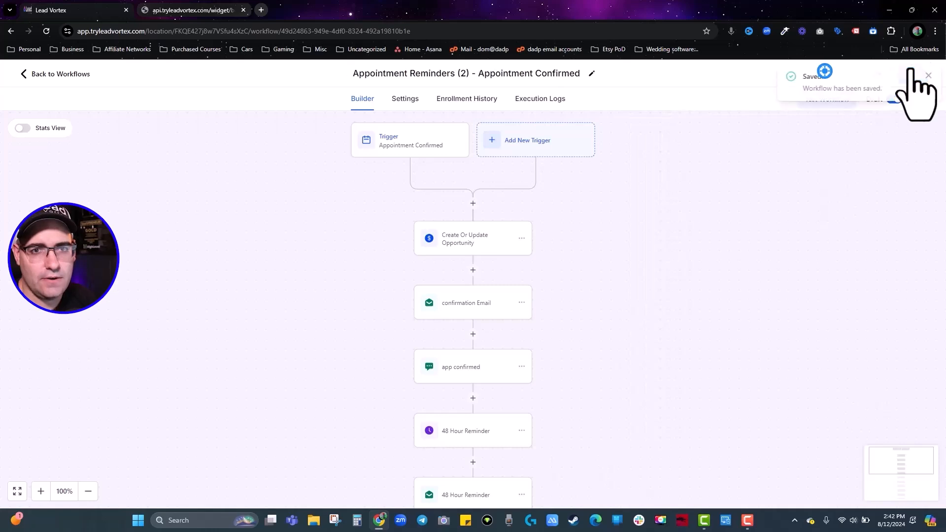
In No-Show Nurture, add a Create Or Update Opportunity step (Appointment Status pipeline, No-Show stage) and save.
{"action": "left_click", "coordinate": [54, 74]}
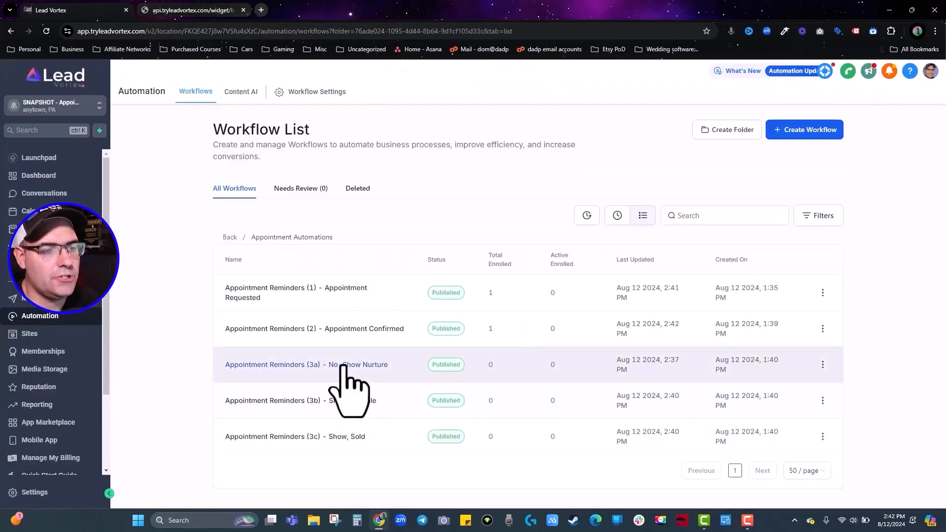
{"action": "left_click", "coordinate": [343, 365]}
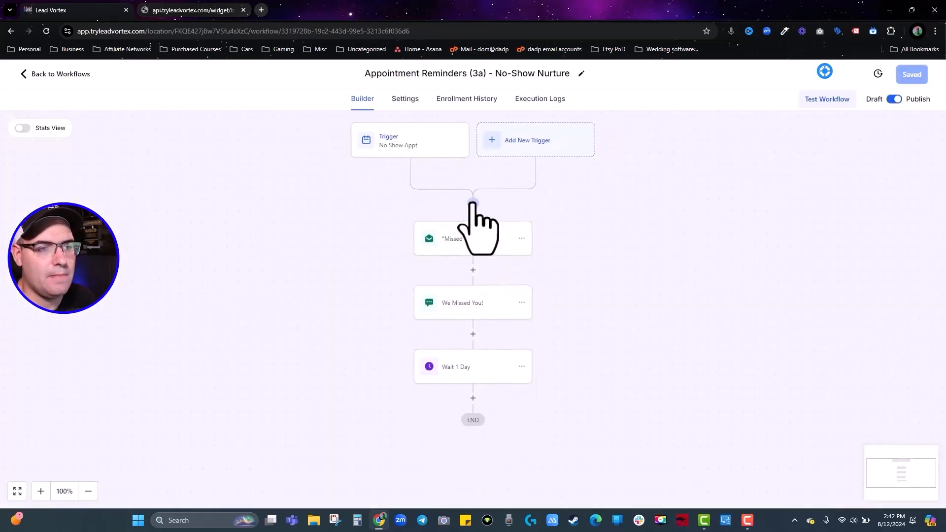
{"action": "left_click", "coordinate": [472, 205]}
{"action": "type", "text": "op"}
{"action": "left_click", "coordinate": [741, 220]}
{"action": "left_click", "coordinate": [676, 240]}
{"action": "left_click", "coordinate": [676, 286]}
{"action": "left_click", "coordinate": [678, 279]}
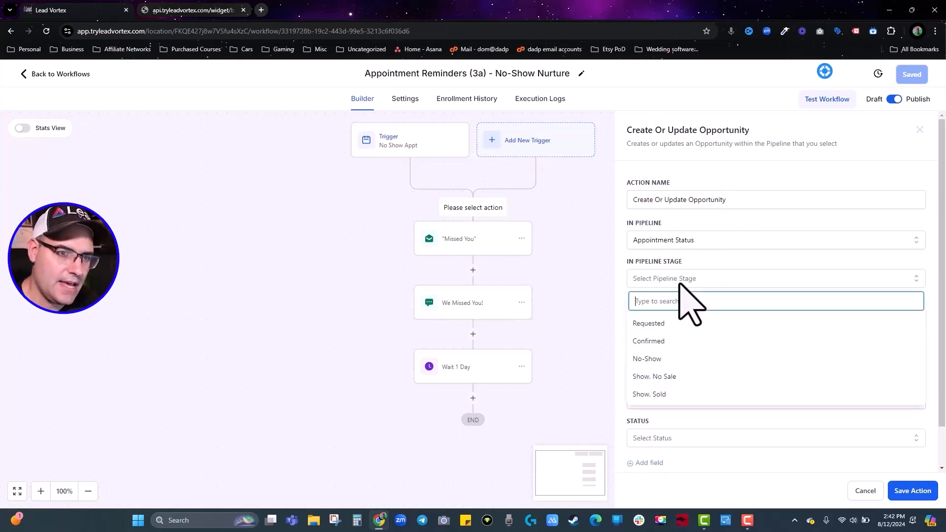
{"action": "left_click", "coordinate": [655, 359]}
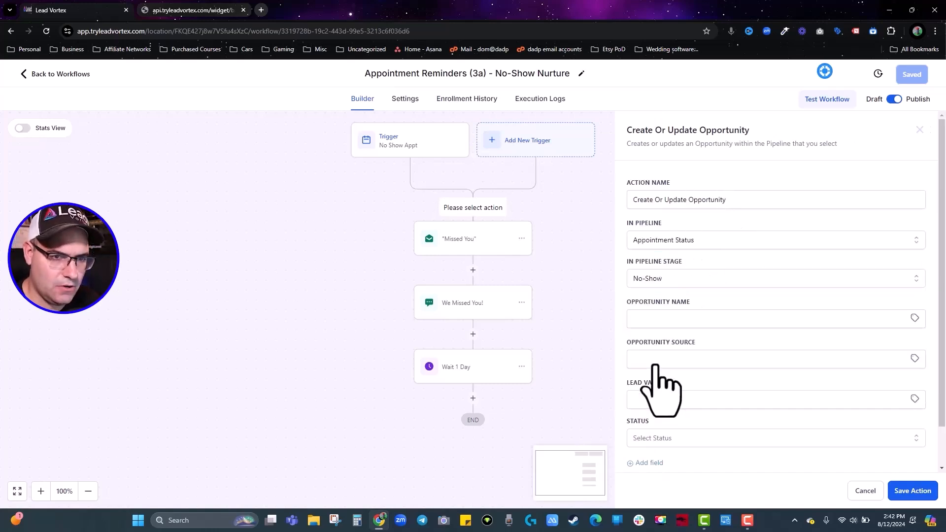
{"action": "left_click", "coordinate": [912, 490]}
{"action": "left_click", "coordinate": [913, 75]}
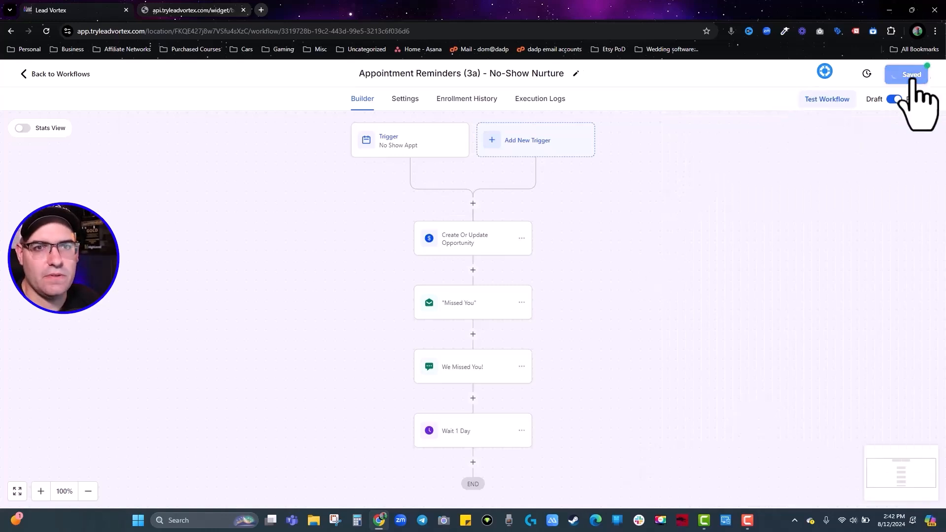